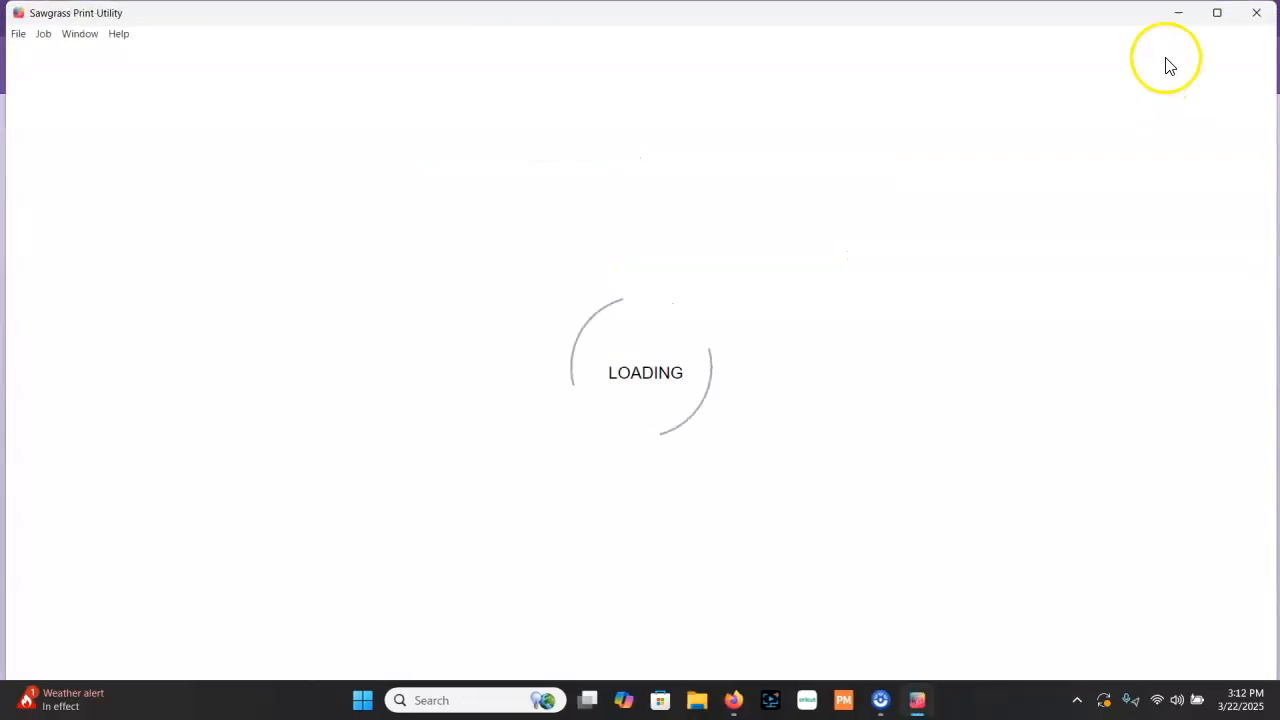
Close the Sawgrass Print Utility and open ChatGPT in Firefox, dismissing the GPT-4.5 preview notice
click(1257, 13)
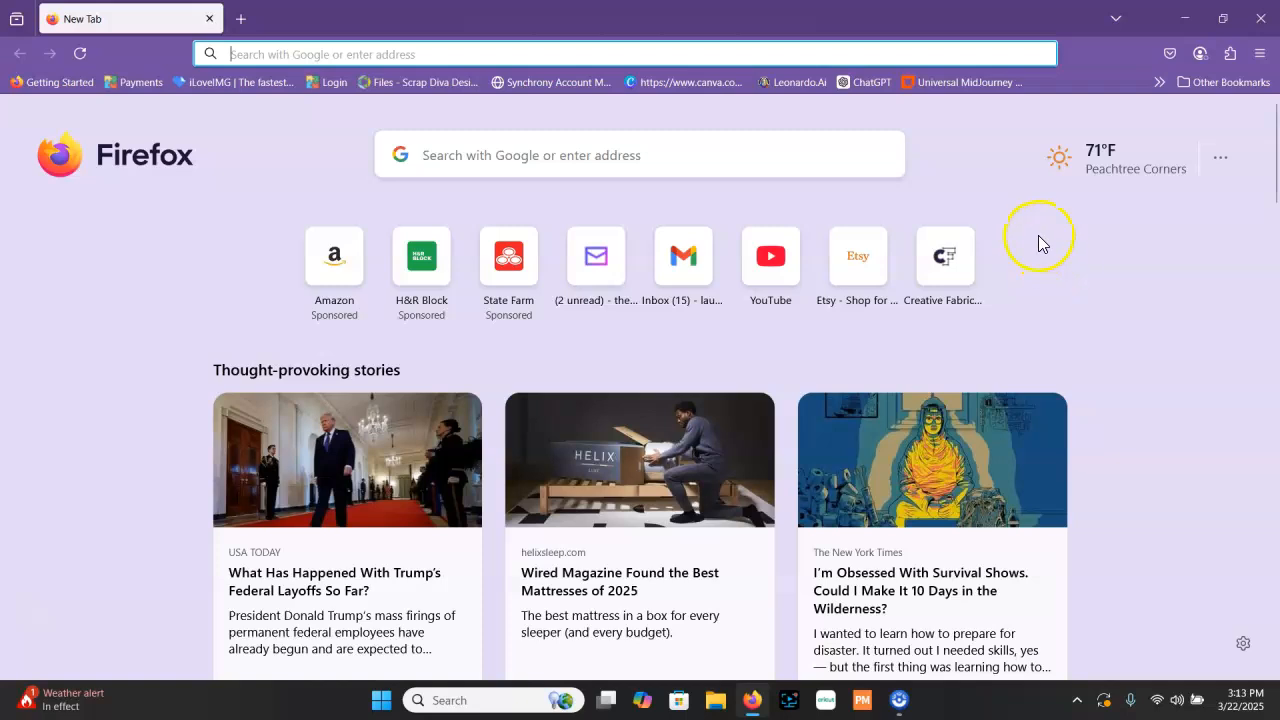
click(858, 86)
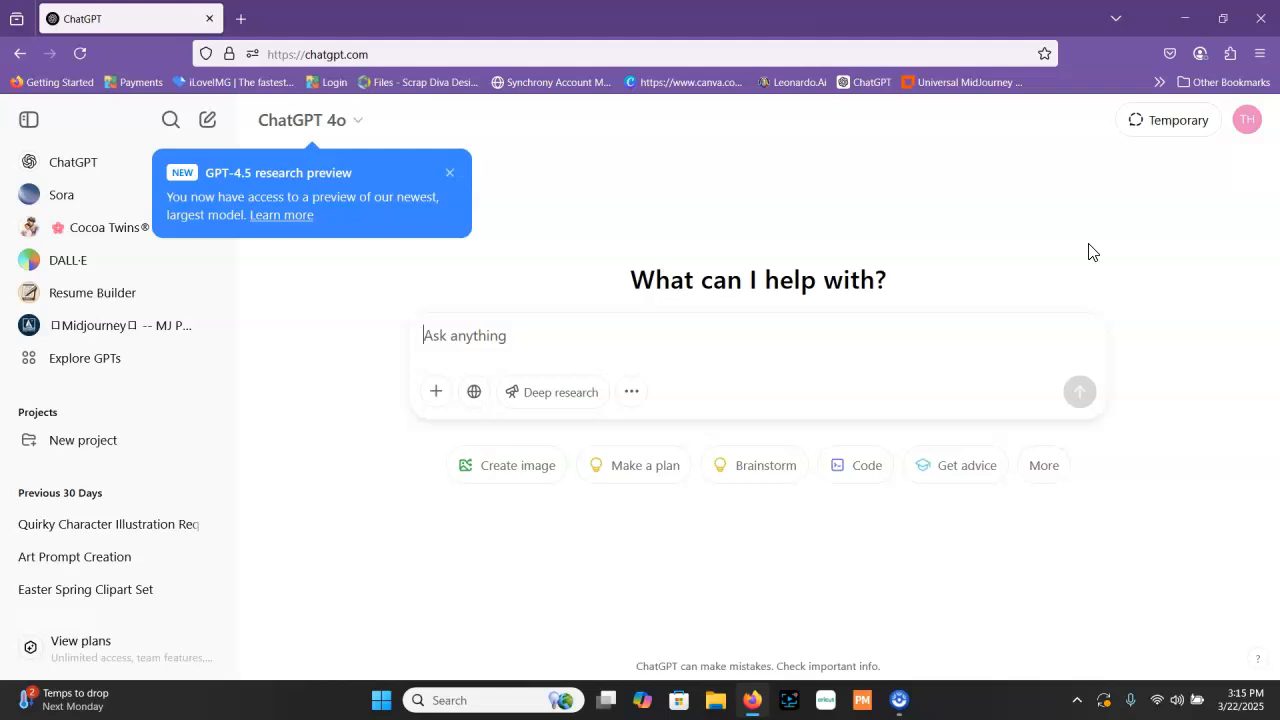
click(1090, 250)
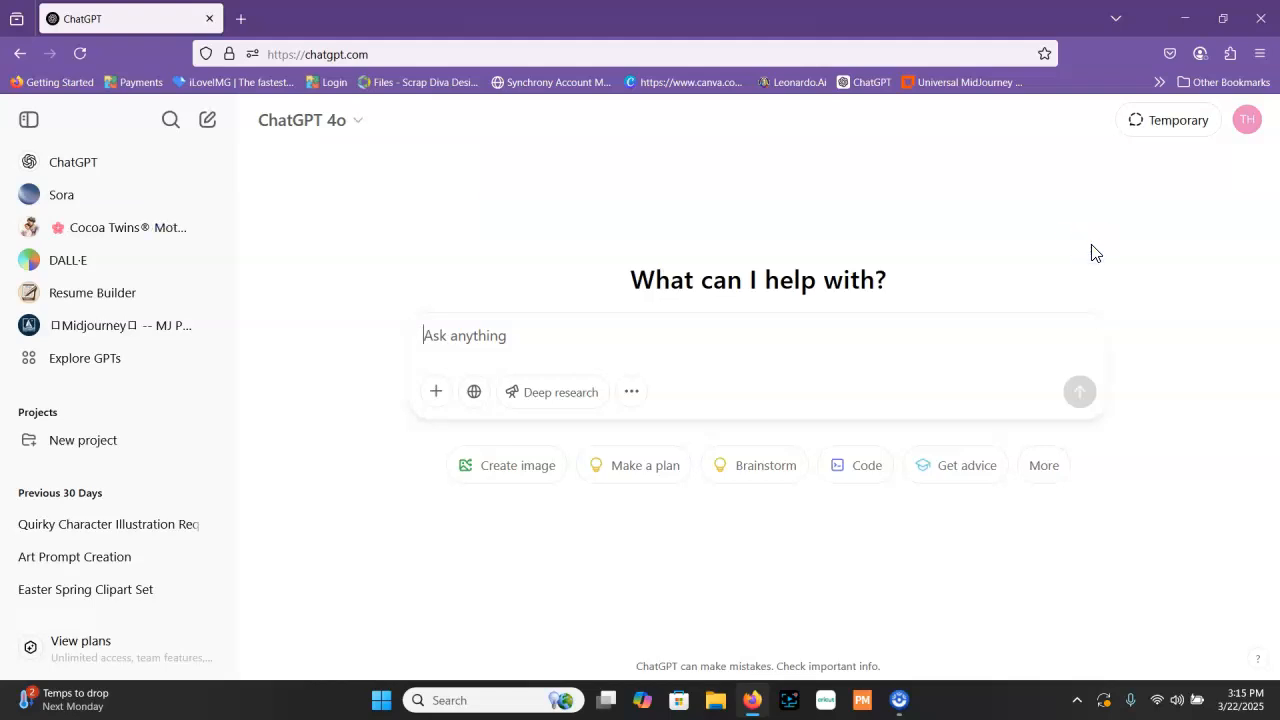
Begin the chat message with "I am a card maker and I am"
text(I am a crafter)
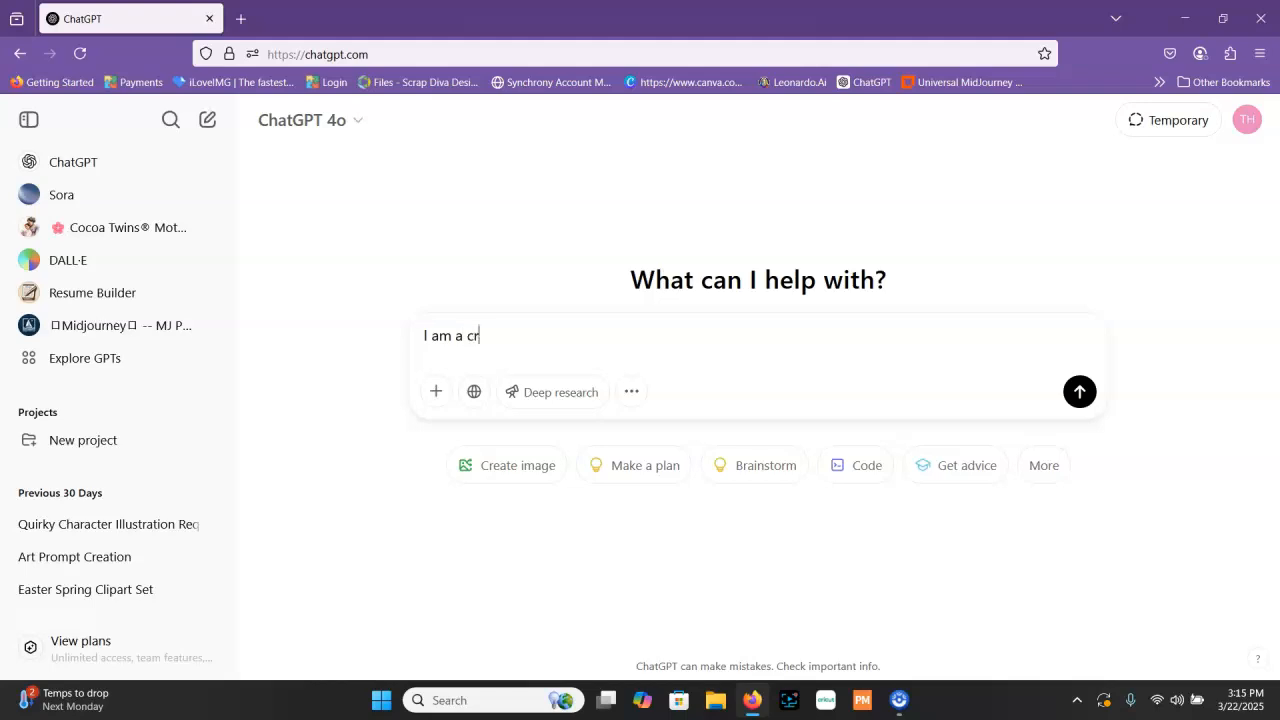
key(BackSpace)
key(BackSpace)
key(BackSpace)
key(BackSpace)
key(BackSpace)
key(BackSpace)
key(BackSpace)
key(BackSpace)
text(card maker and I am)
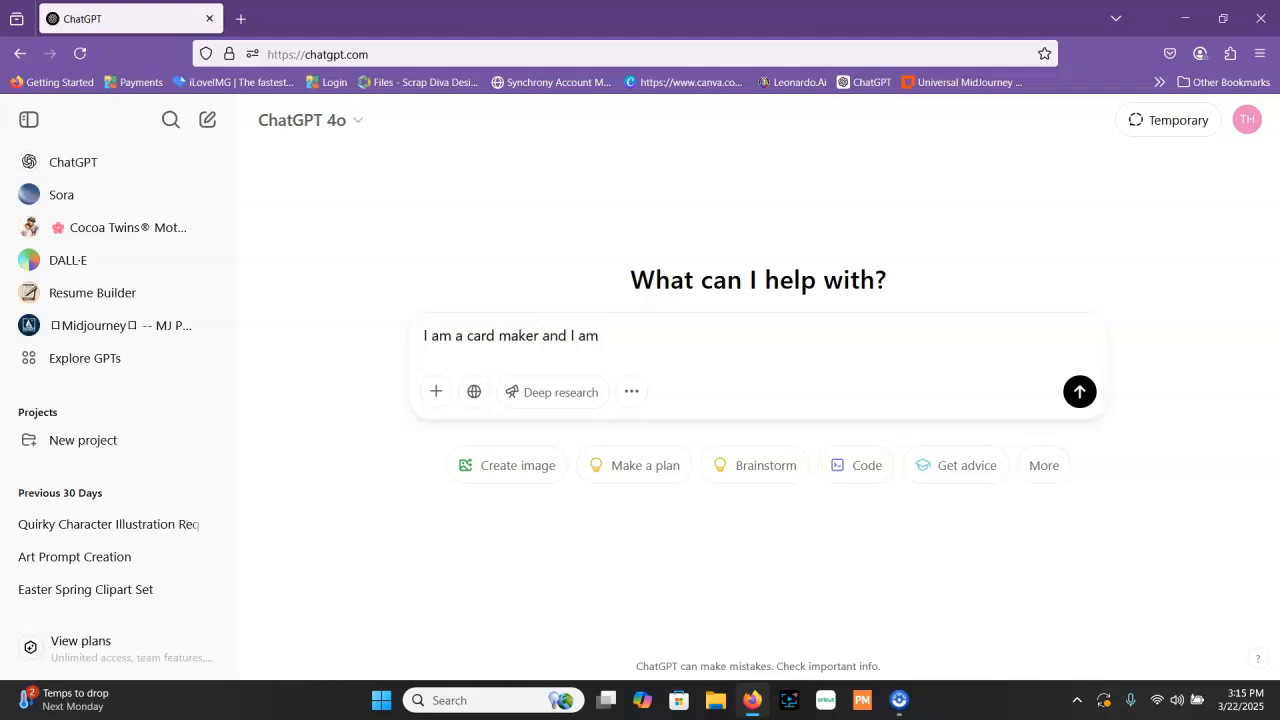
text( ma)
Continue the message with "making whimsical", correcting the misspelled word with the suggested spelling
key(BackSpace)
text(makign f)
key(BackSpace)
key(BackSpace)
key(BackSpace)
key(BackSpace)
key(BackSpace)
text(ing whimiscal)
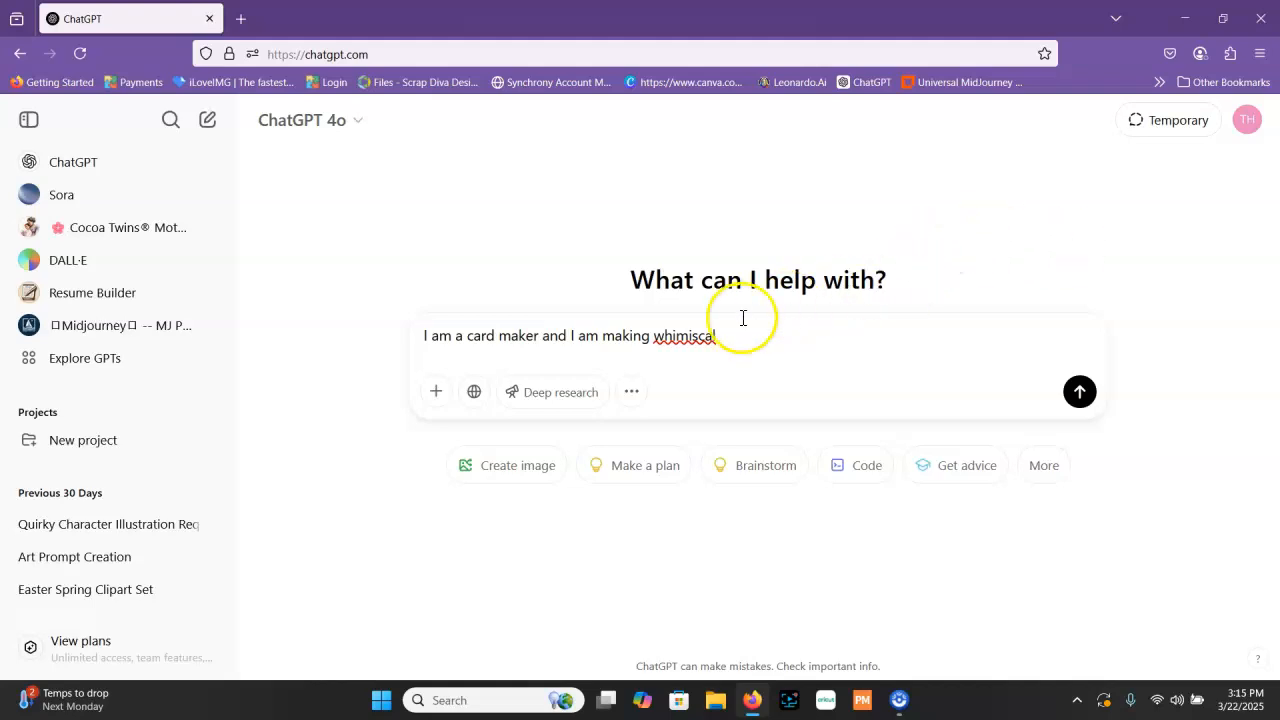
right_click(680, 341)
click(732, 349)
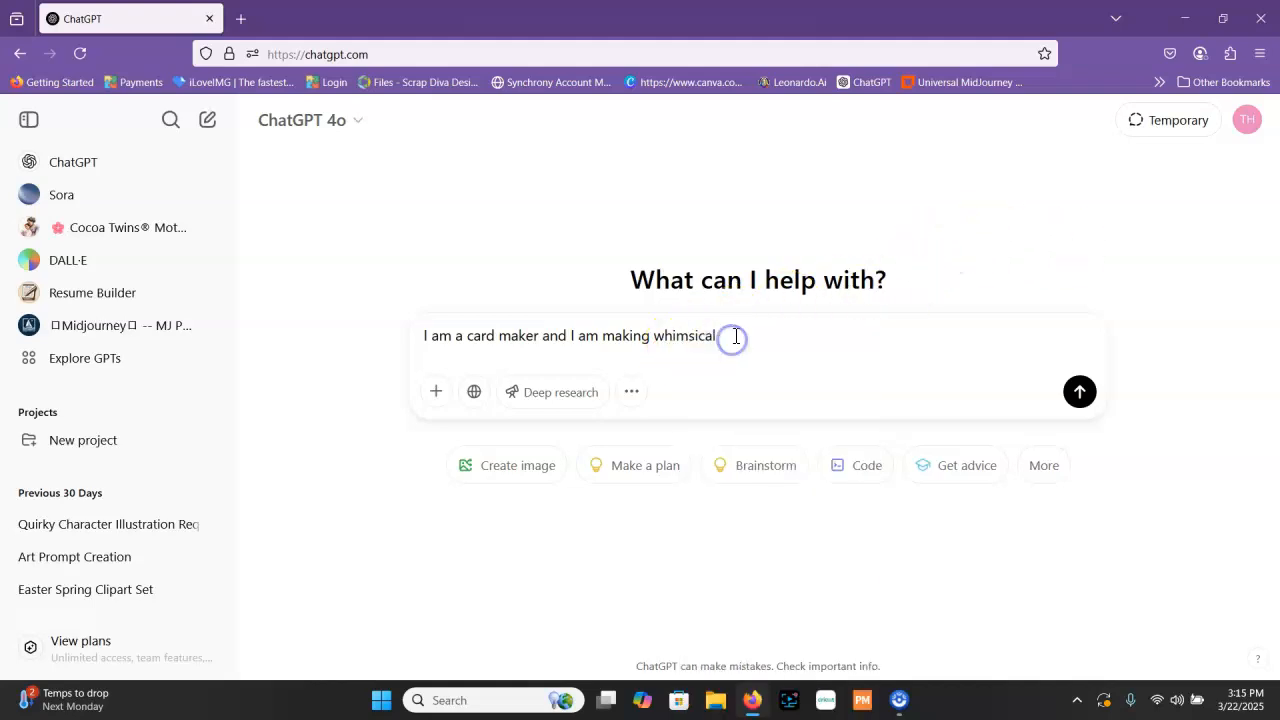
Continue the message with "birthday cards for kids and young adults."
text(birthday car)
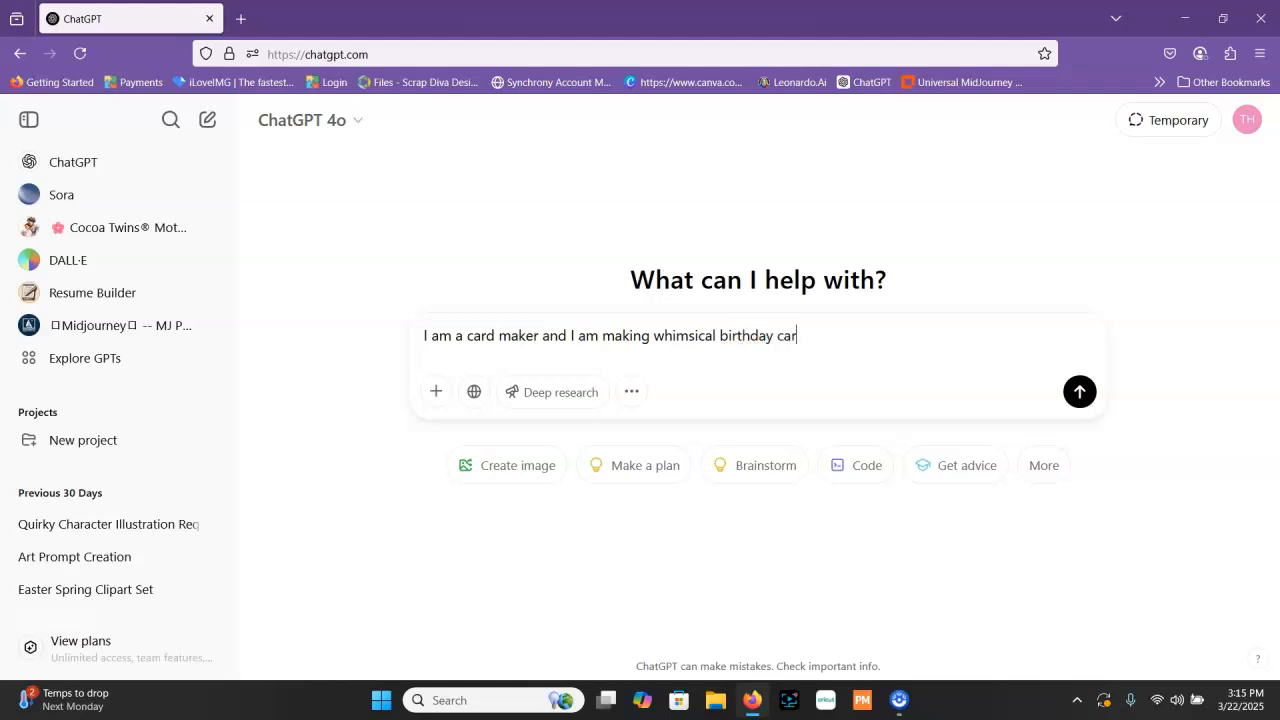
text(ds for young)
key(BackSpace)
key(BackSpace)
key(BackSpace)
key(BackSpace)
key(BackSpace)
key(BackSpace)
text(kids and young)
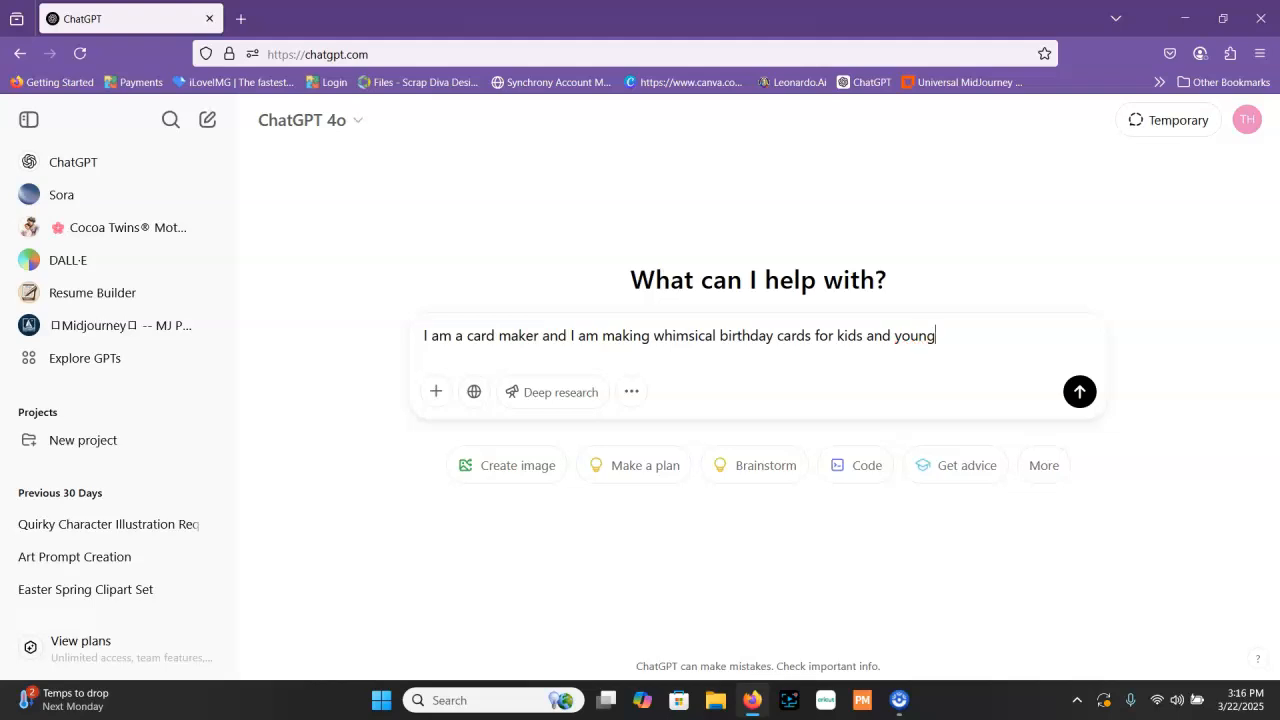
text( adults.  I would you like )
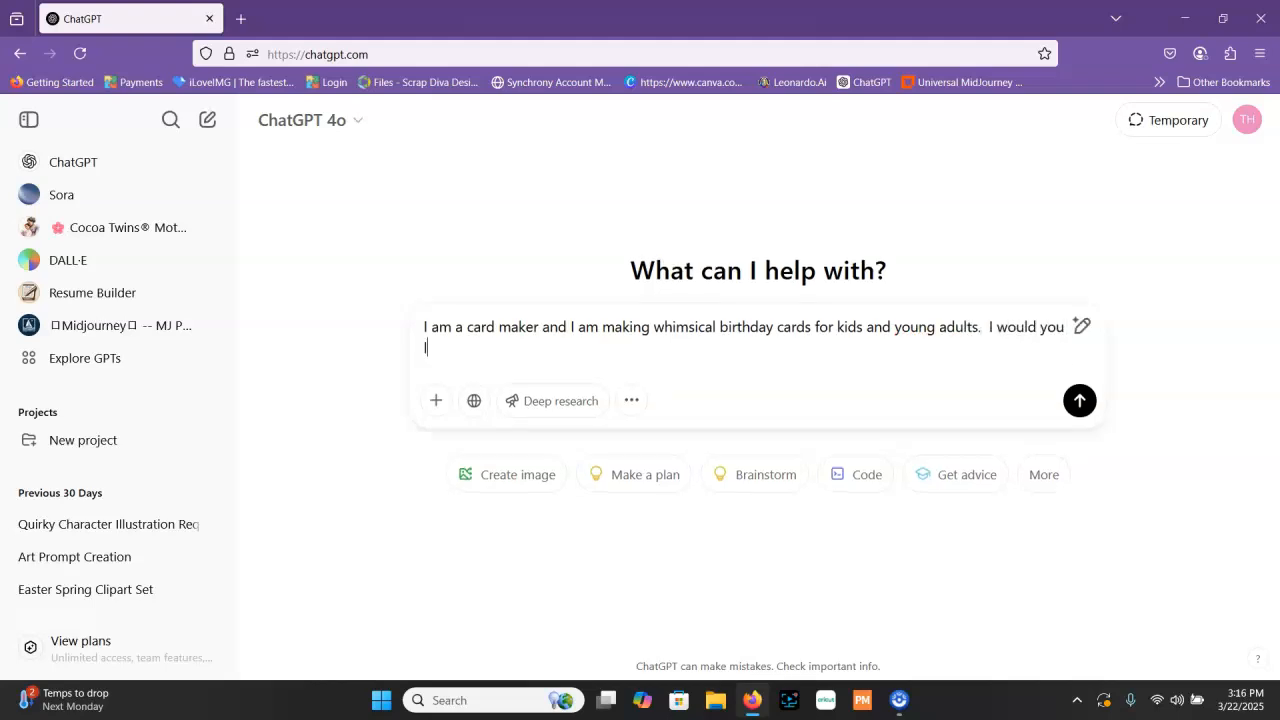
text(you to give me)
text( prom)
Add the request wording "I would you like you to give me three" to the message
key(BackSpace)
key(BackSpace)
key(BackSpace)
key(BackSpace)
key(BackSpace)
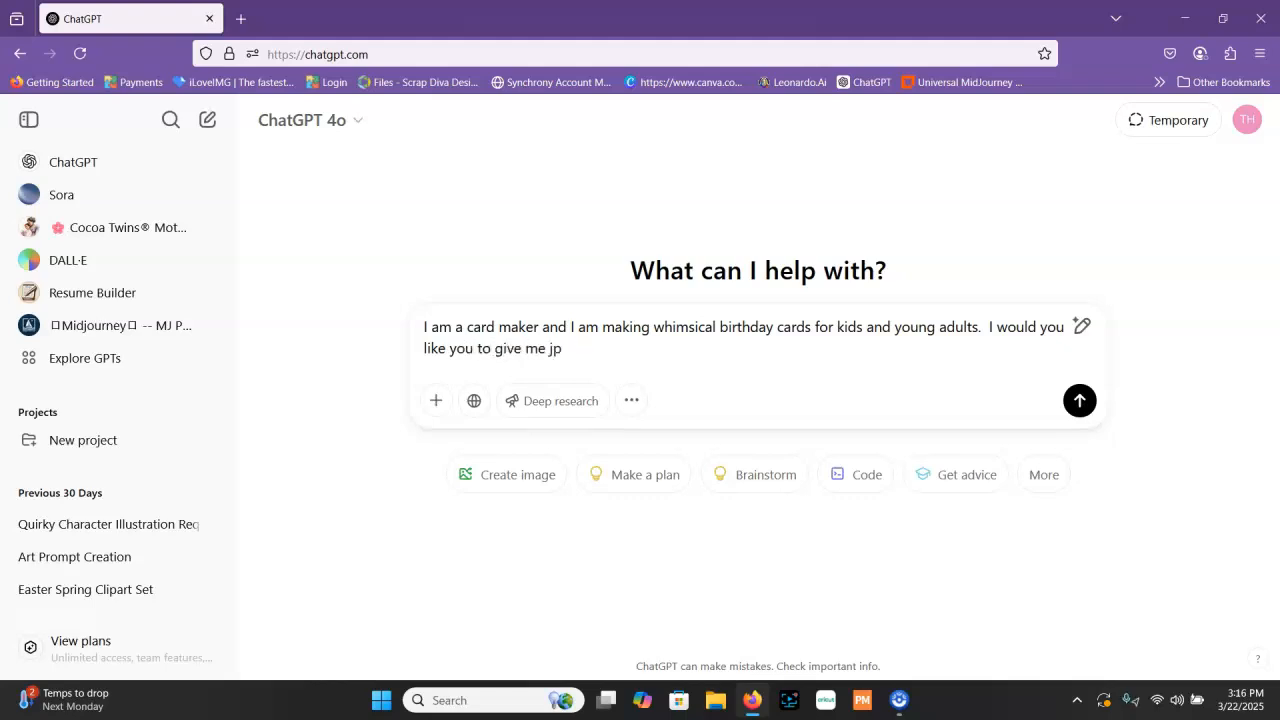
text(prmp)
key(BackSpace)
key(BackSpace)
text(m)
key(BackSpace)
key(BackSpace)
key(BackSpace)
text(three prompt based on the der)
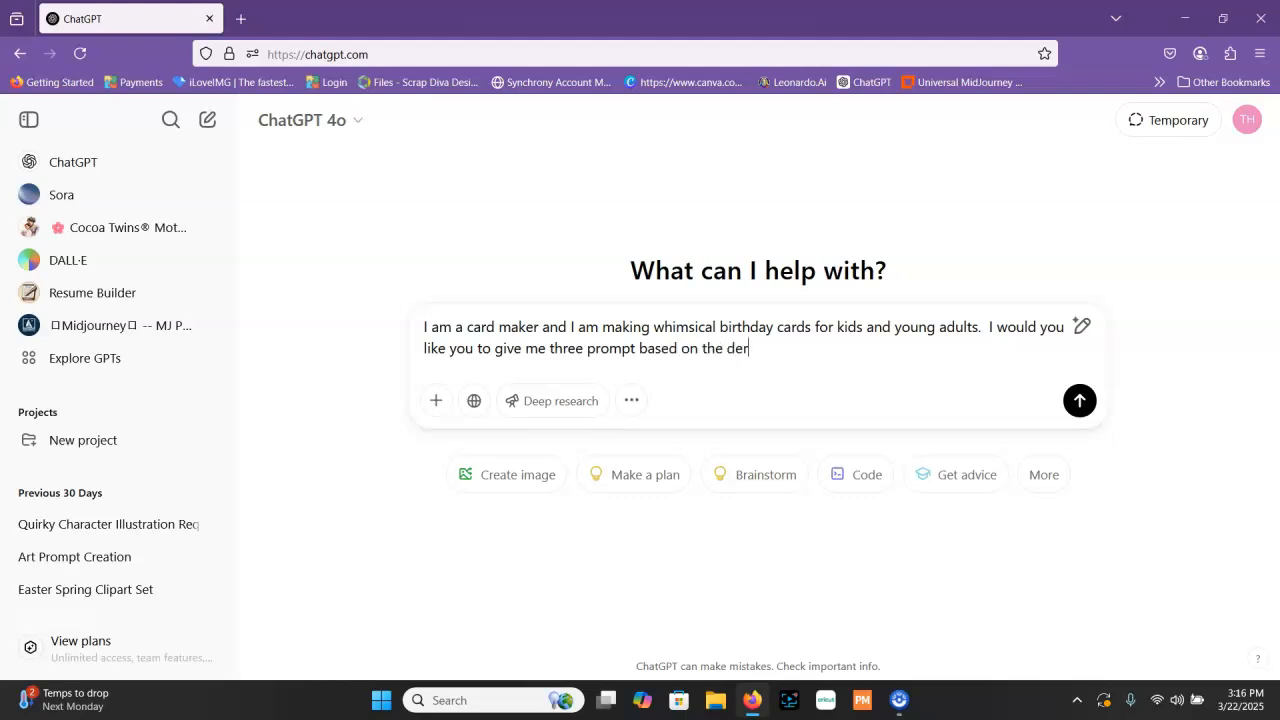
Complete the request with "prompt based on the description that I provide to you"
key(BackSpace)
text(scription that I provide to y)
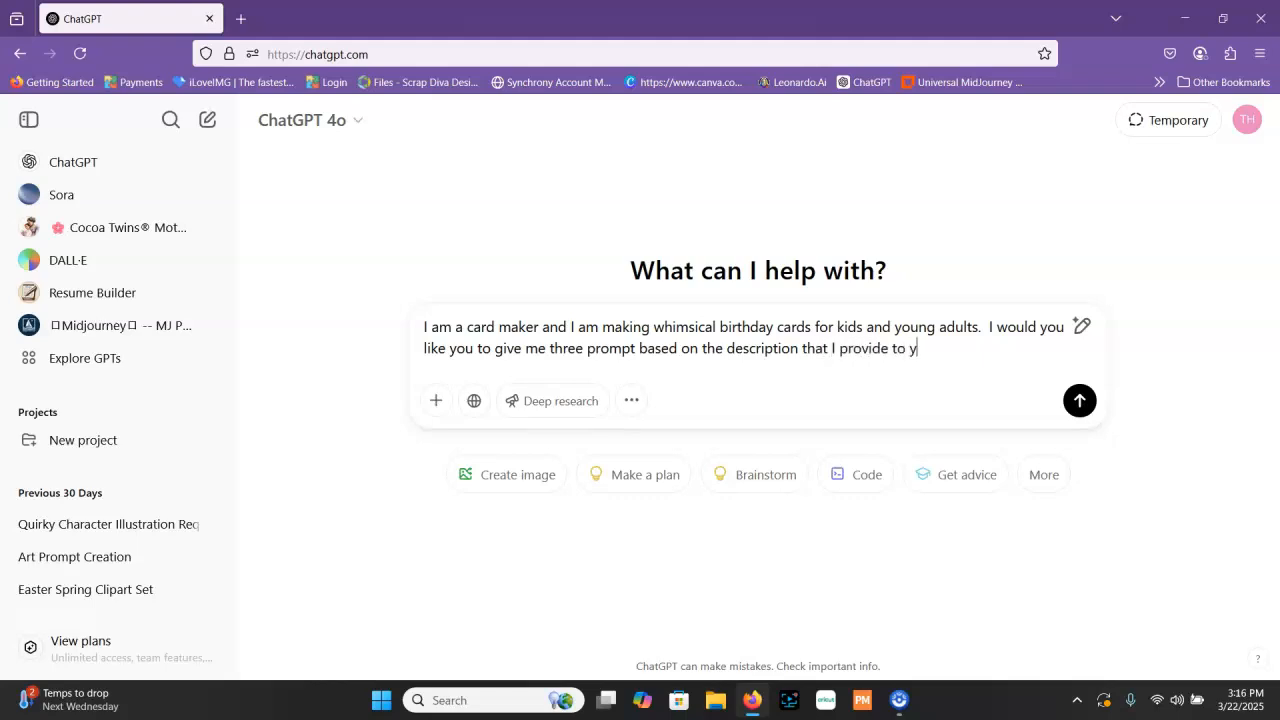
text(ou .)
text(  Please let me)
End the sentence and add "Please confirm you understand" to the message
key(BackSpace)
key(BackSpace)
key(BackSpace)
key(BackSpace)
key(BackSpace)
key(BackSpace)
text(confirm you)
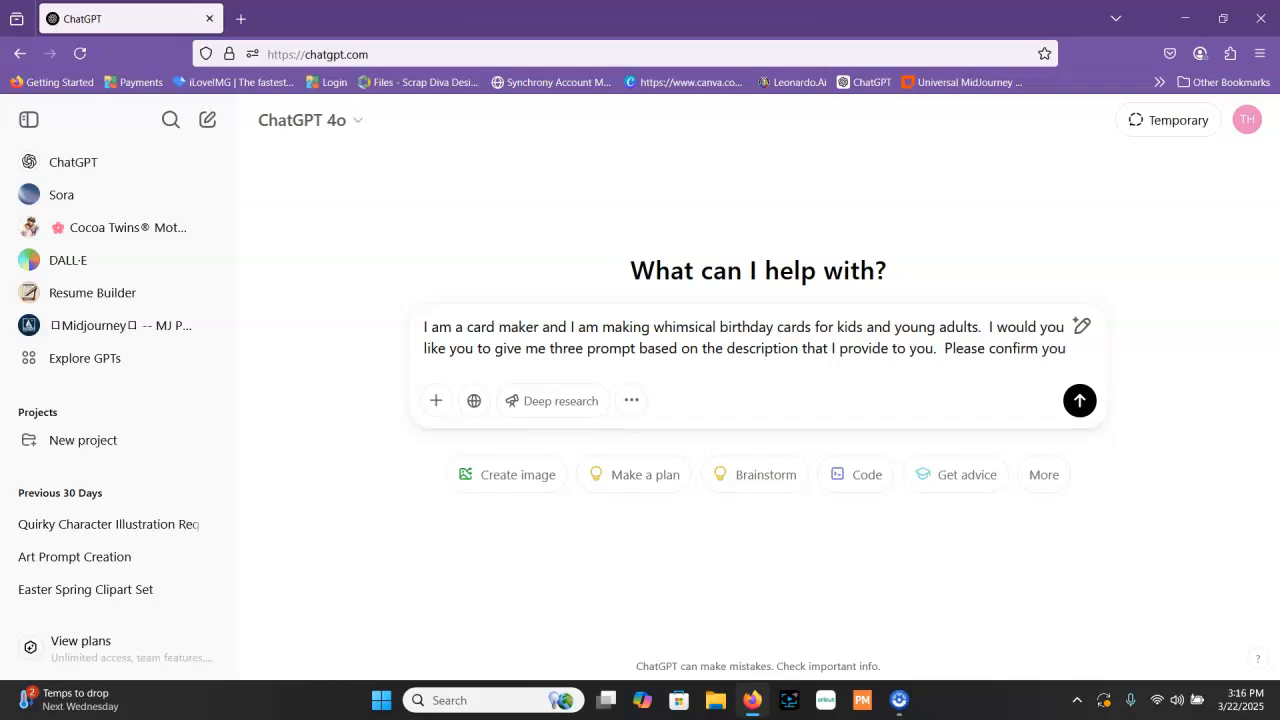
text( unders)
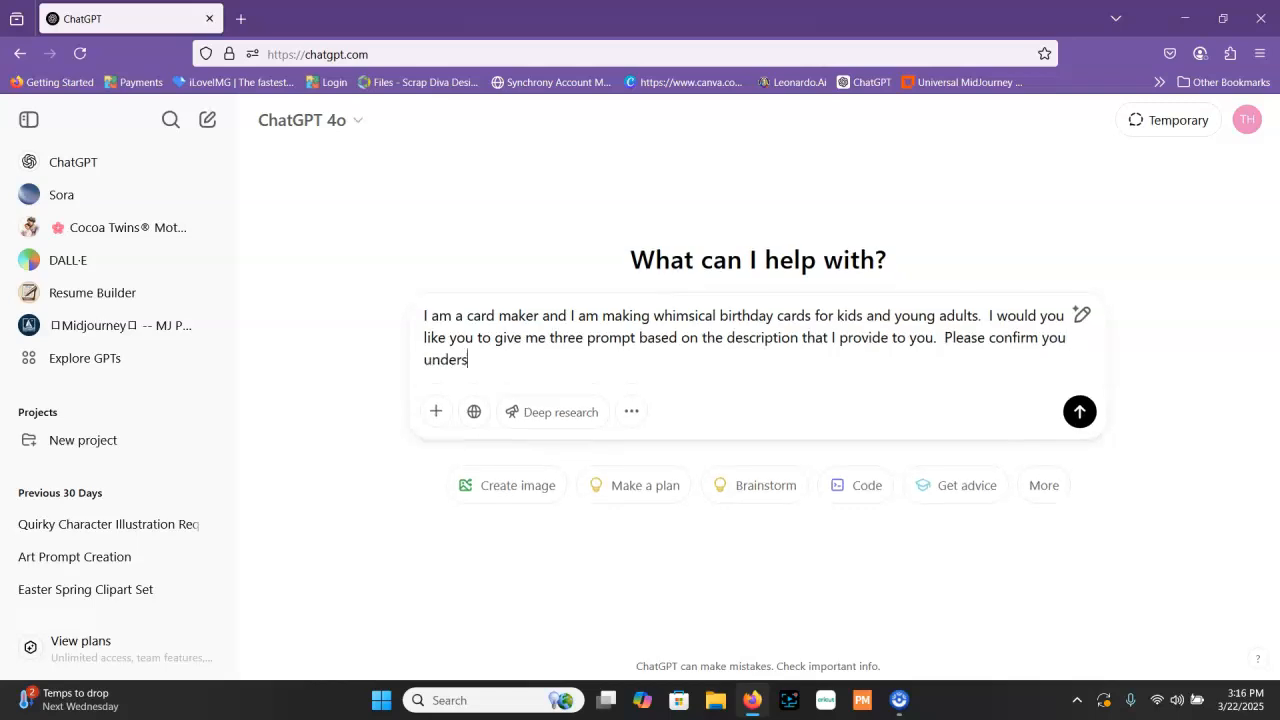
text(tand)
Change "three prompt" to "three art prompts" in the message and send it
click(589, 342)
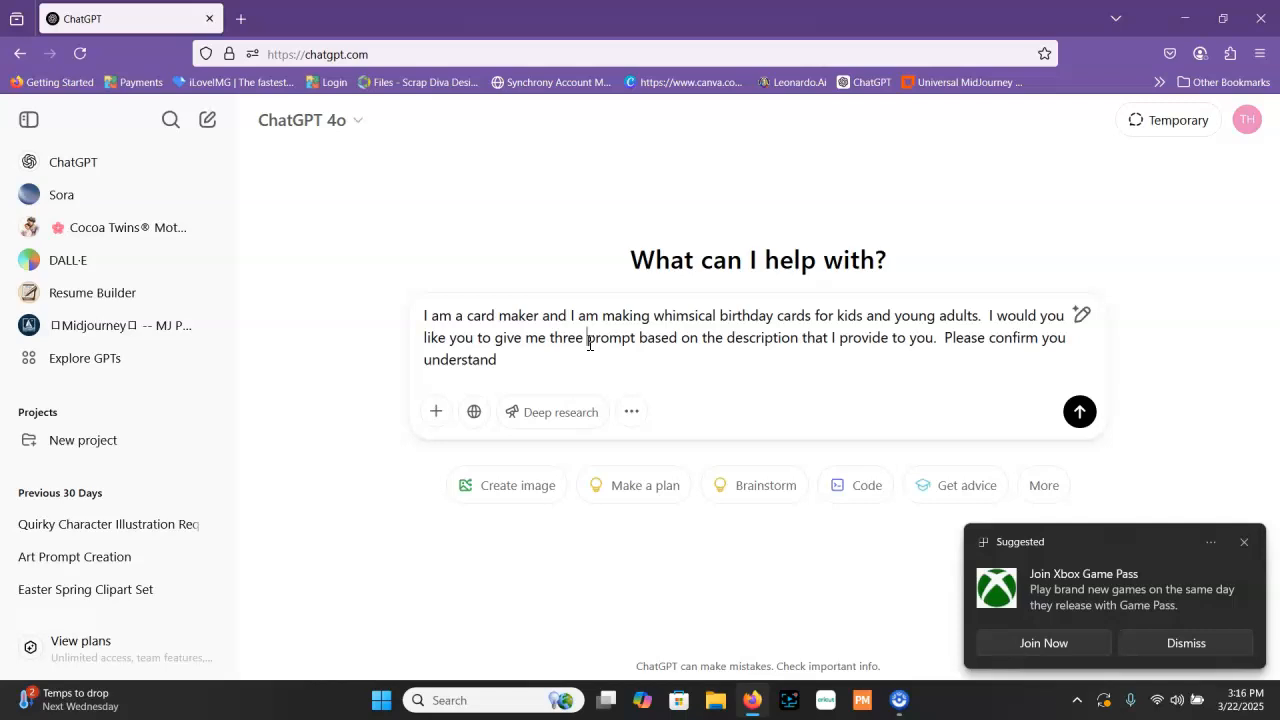
text(art)
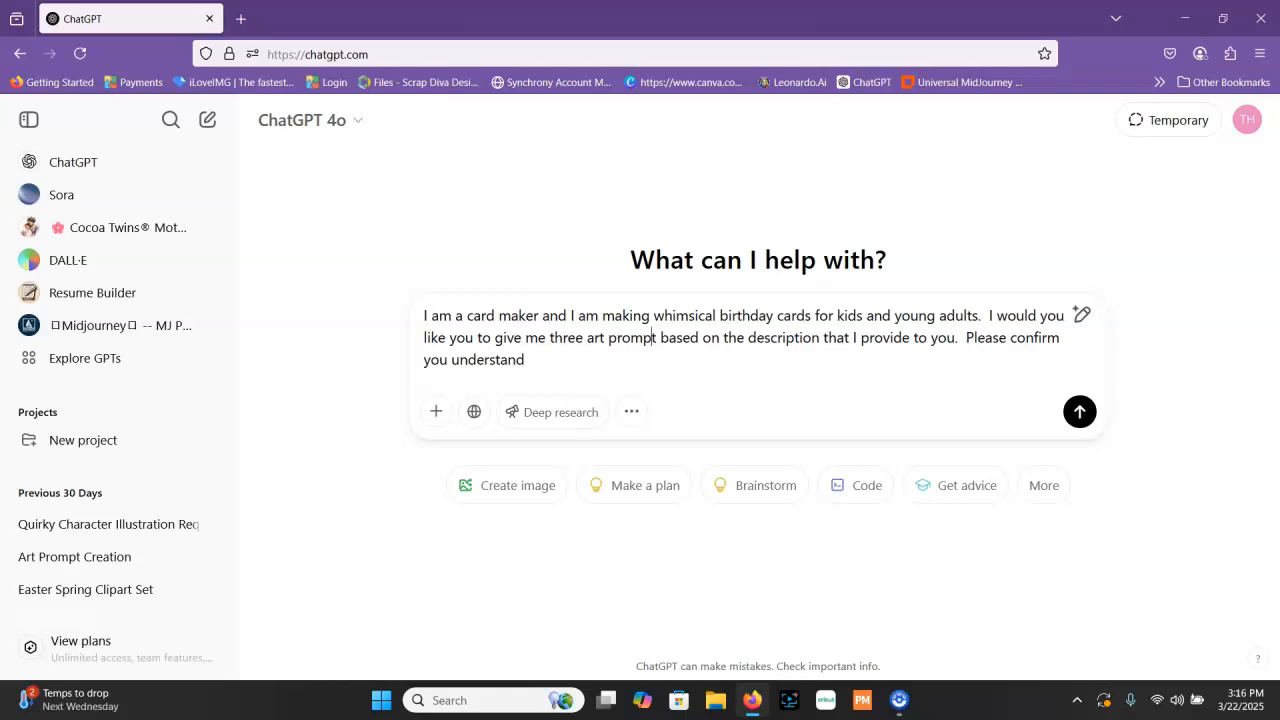
text(s)
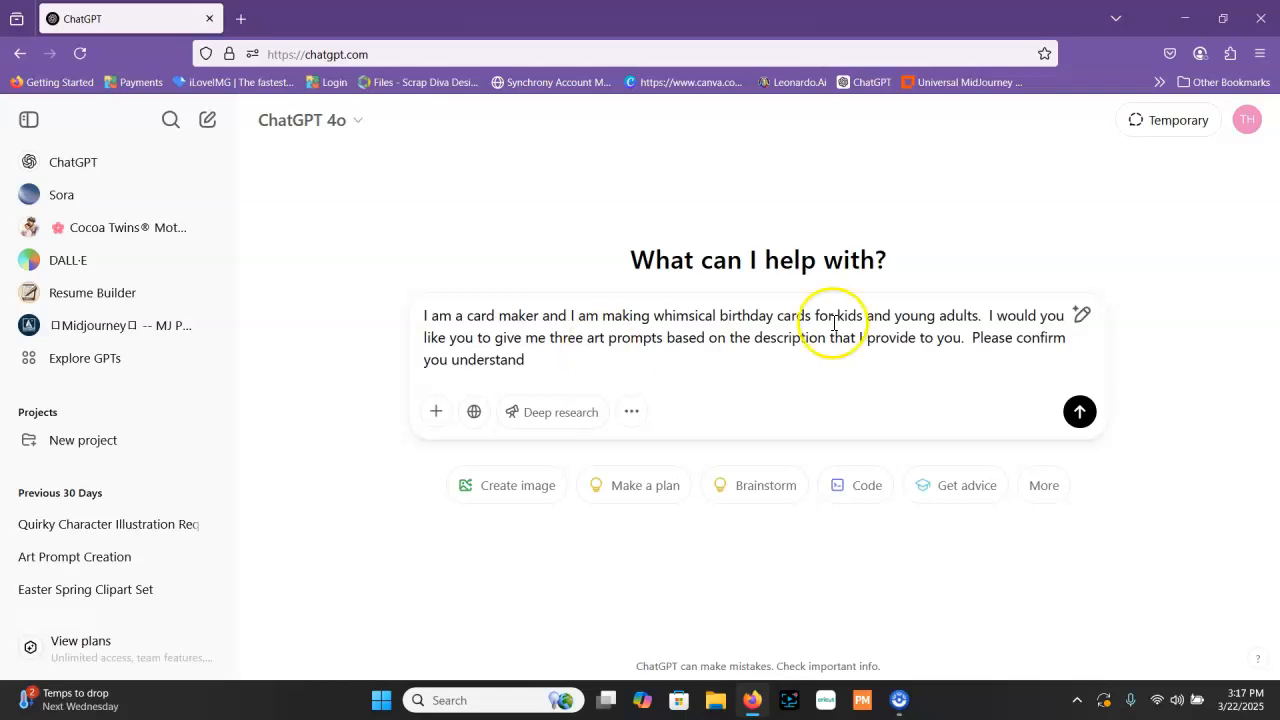
click(1082, 420)
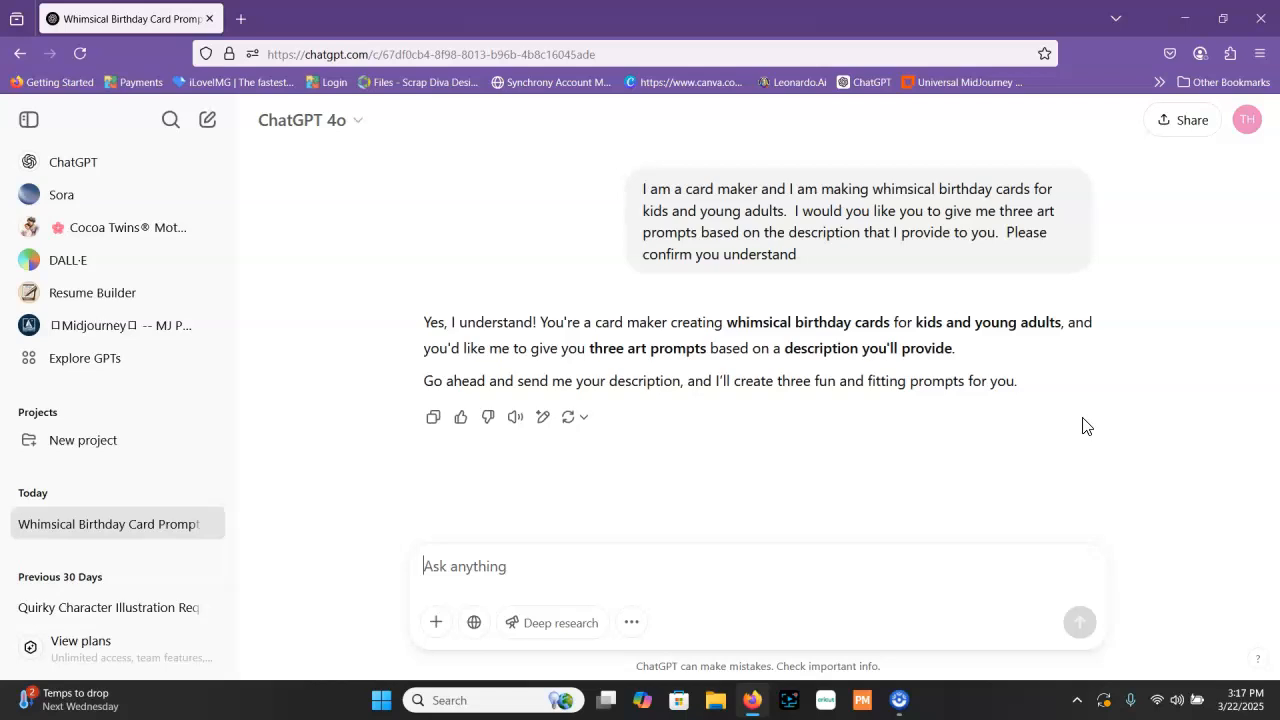
Begin the image description in a new message with "Detailed digital watercolor illustration of a"
text(a)
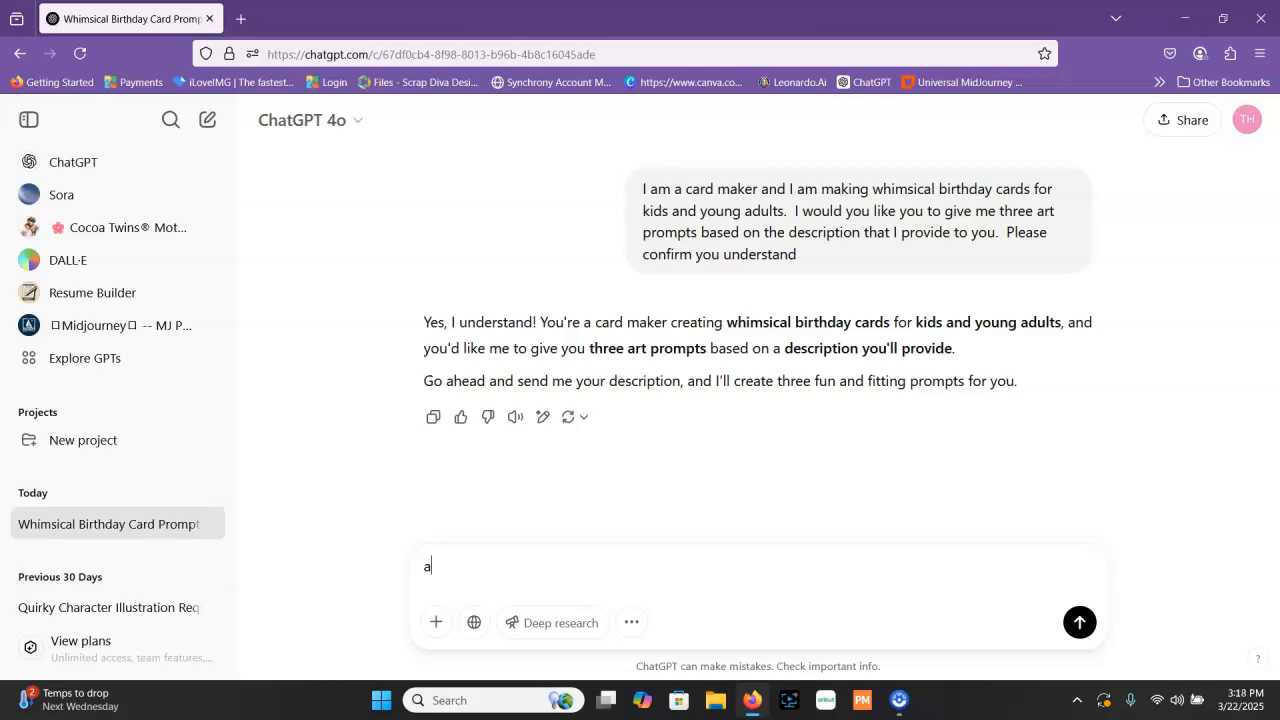
key(BackSpace)
text(Detail)
text(ed )
text(image s)
key(BackSpace)
key(BackSpace)
key(BackSpace)
key(BackSpace)
key(BackSpace)
key(BackSpace)
key(BackSpace)
text(digital watercolo)
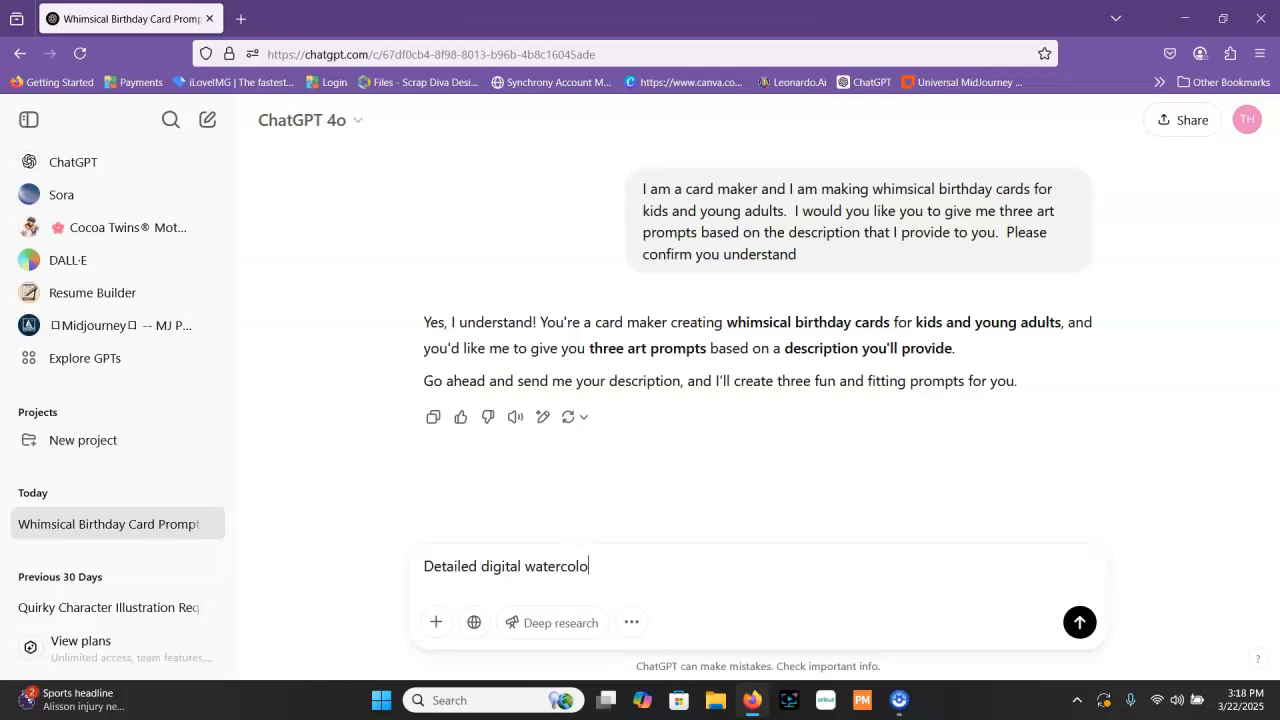
text(r illustration of a)
text( young gi)
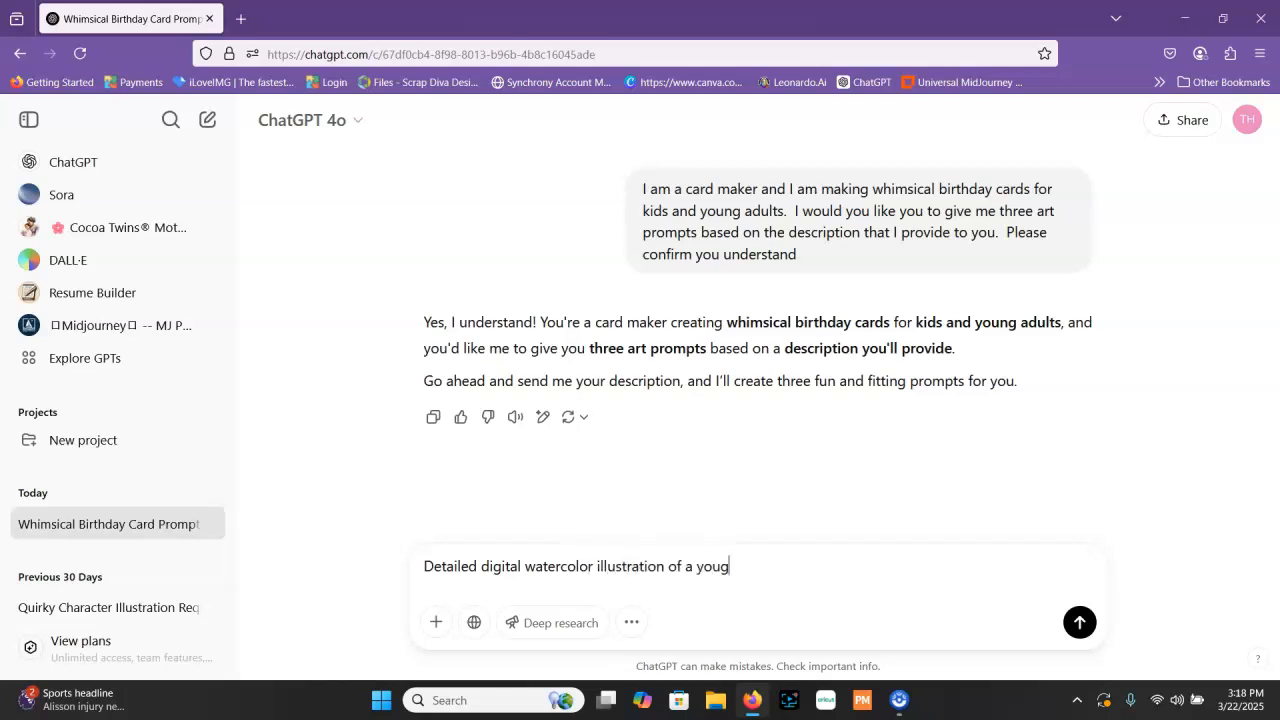
text(rl holding s)
Continue the description with "young girl holding balloons. She is wearing"
key(BackSpace)
text(balloons. She is w)
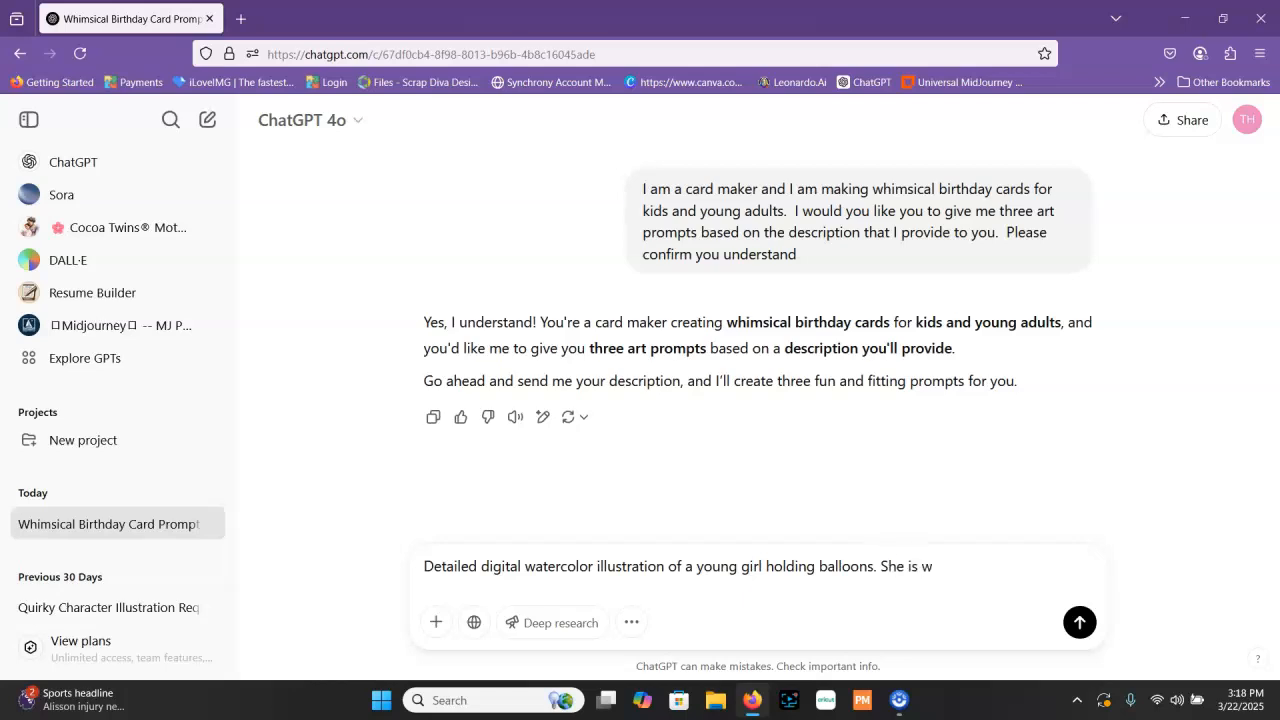
text(earing bright)
Describe the girl's clothing by adding "bright colors," to the description
key(BackSpace)
key(BackSpace)
key(BackSpace)
text(b)
key(BackSpace)
text(ght b)
key(BackSpace)
text(colors, )
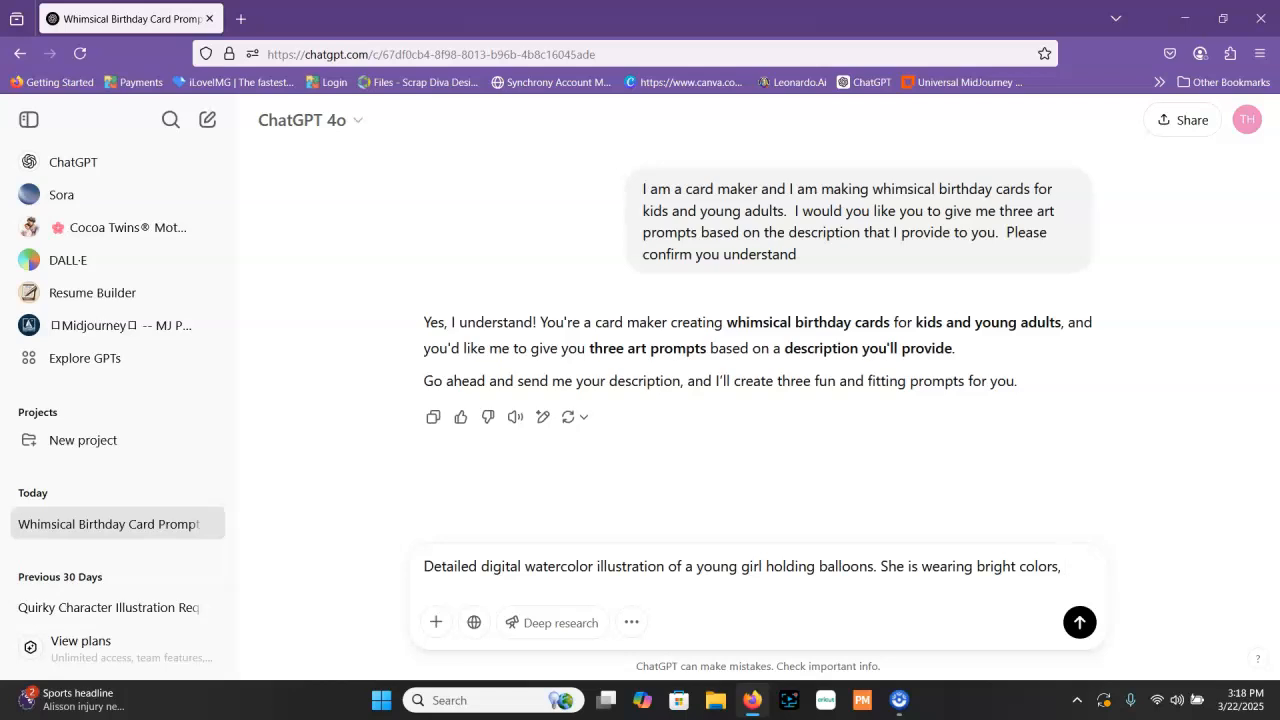
text(her hair is )
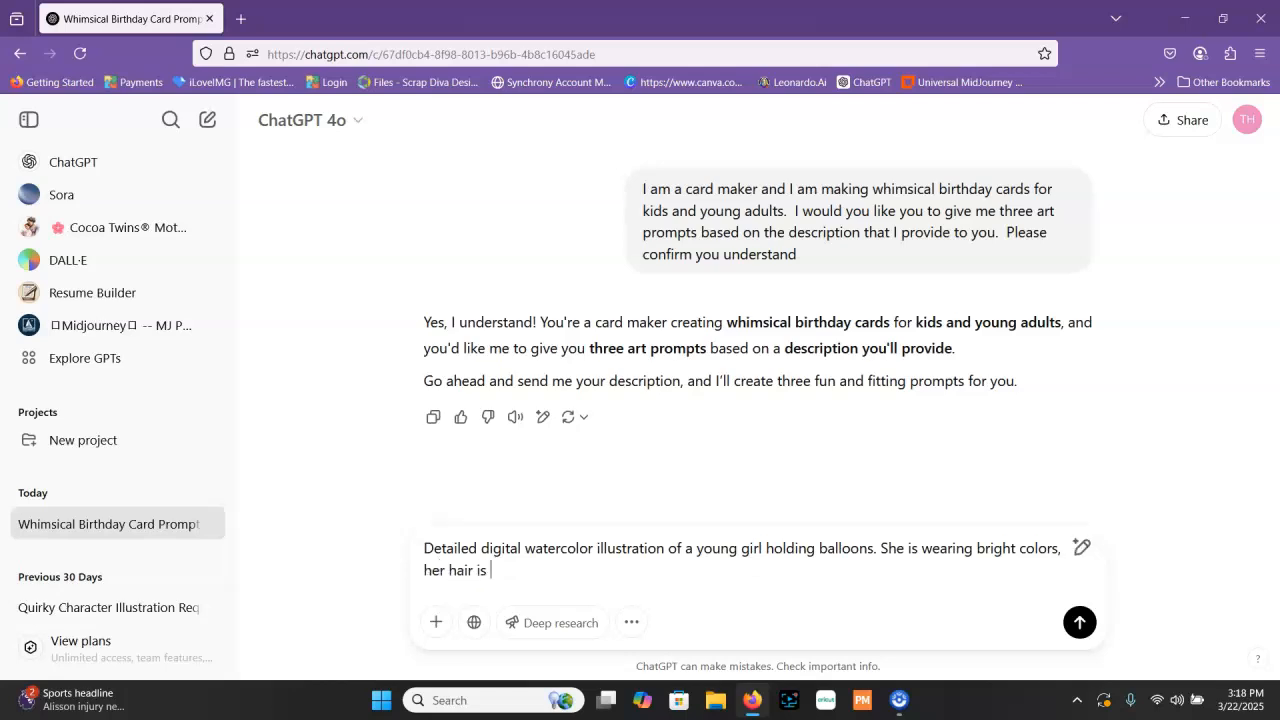
text(whismically)
Add "her hair is whimsically styled and she is" to the description, correcting the misspelled "whimsically"
right_click(527, 578)
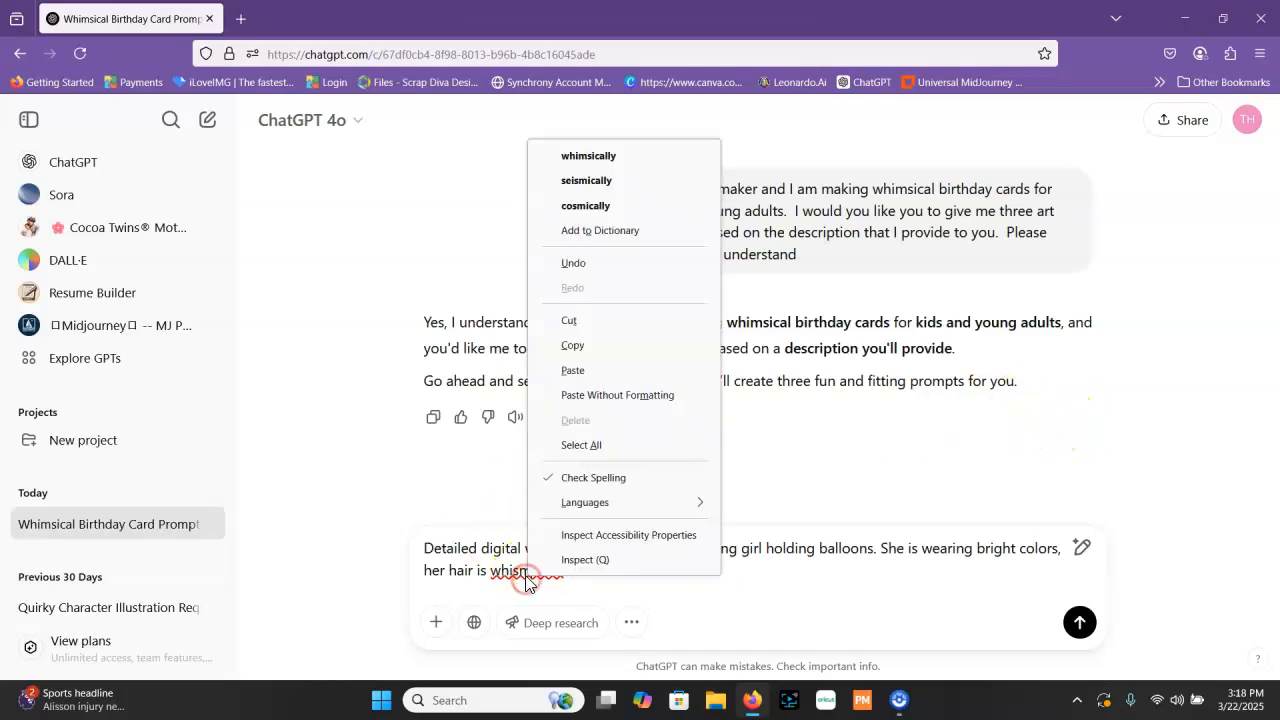
click(621, 159)
text(sty)
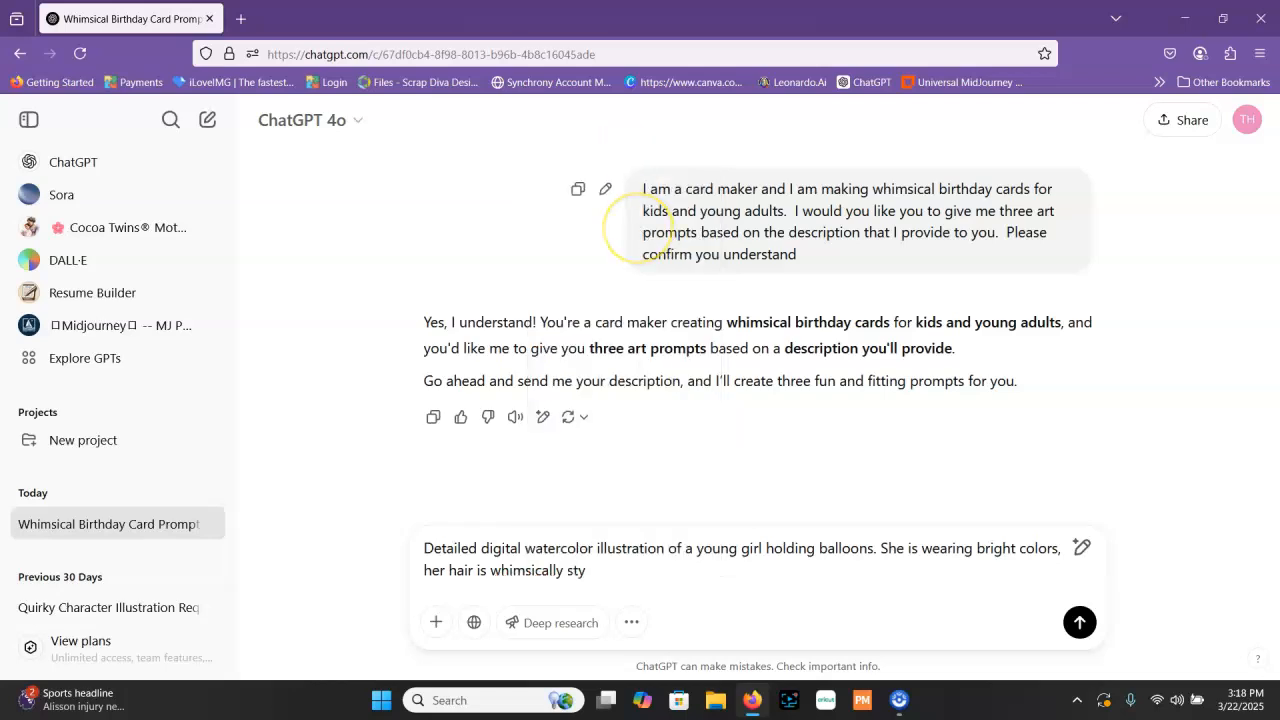
text(led and she is smiling brig)
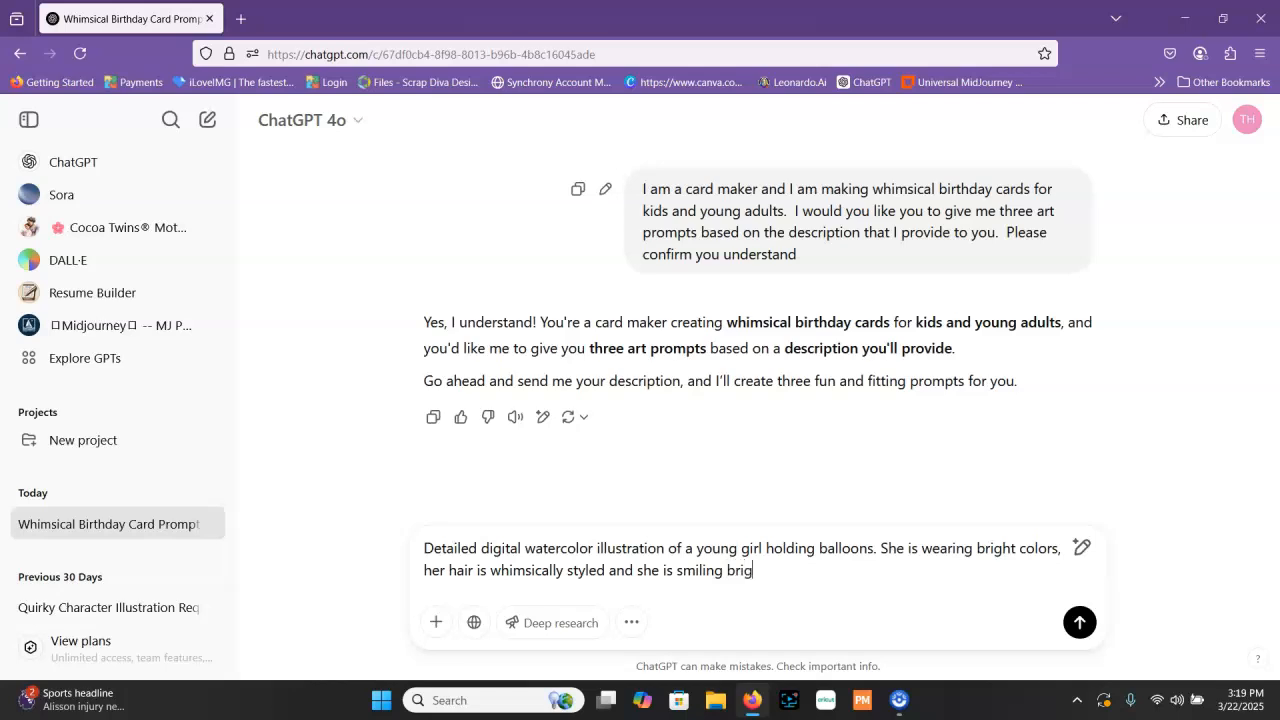
Continue the description with "smiling brightly happy to share"
text(htly happy to share her birthday greeting)
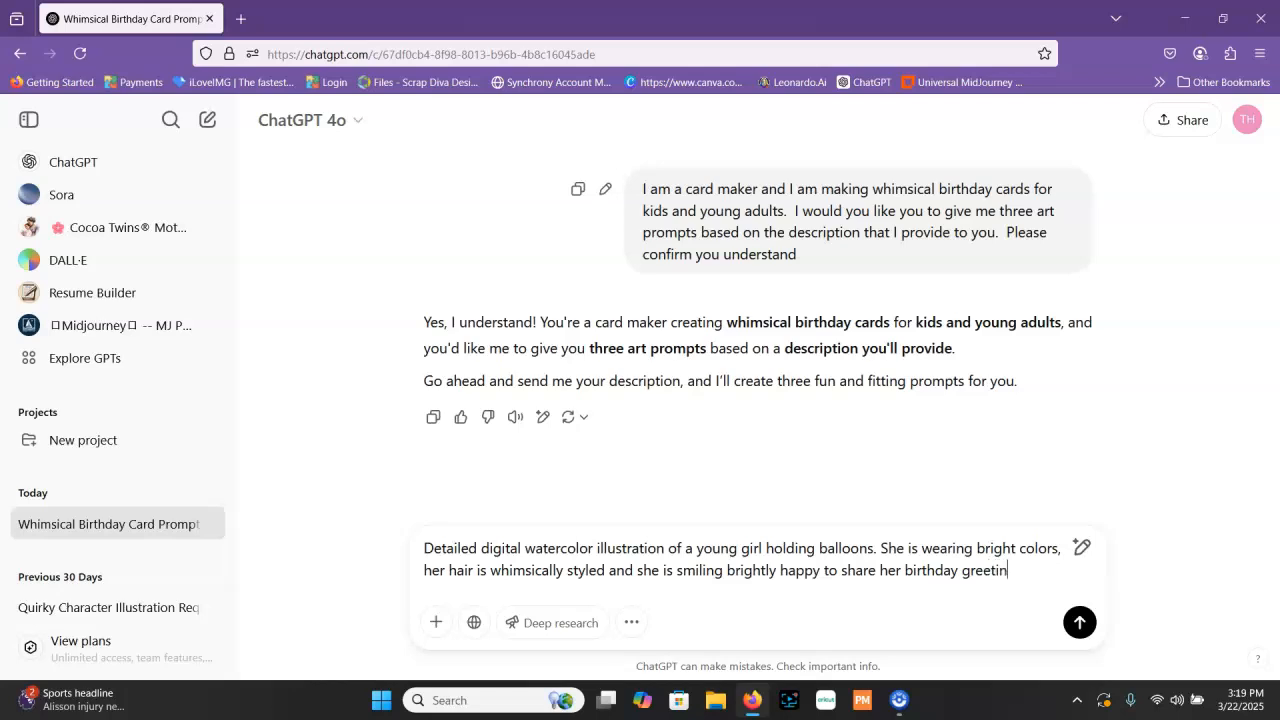
Finish the description with "her birthday greeting" and send the message
key(Return)
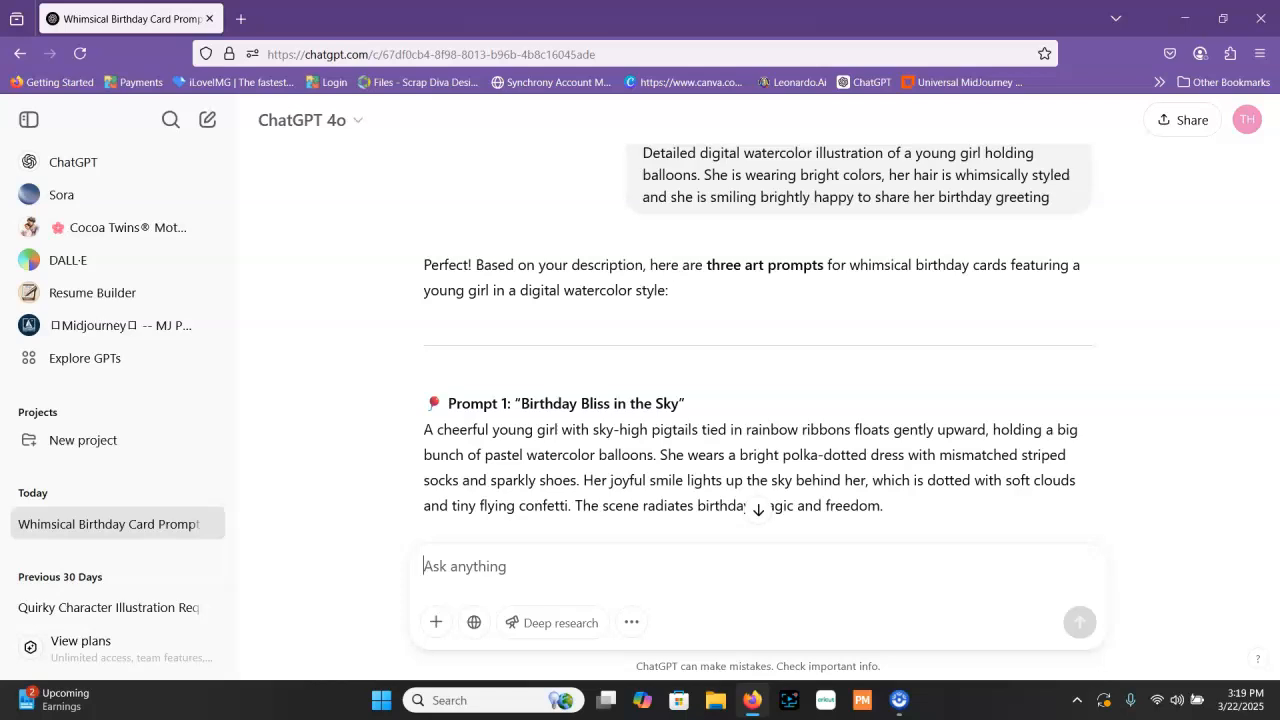
Read through the three generated art prompts in the reply
scroll(851, 386, down, 3)
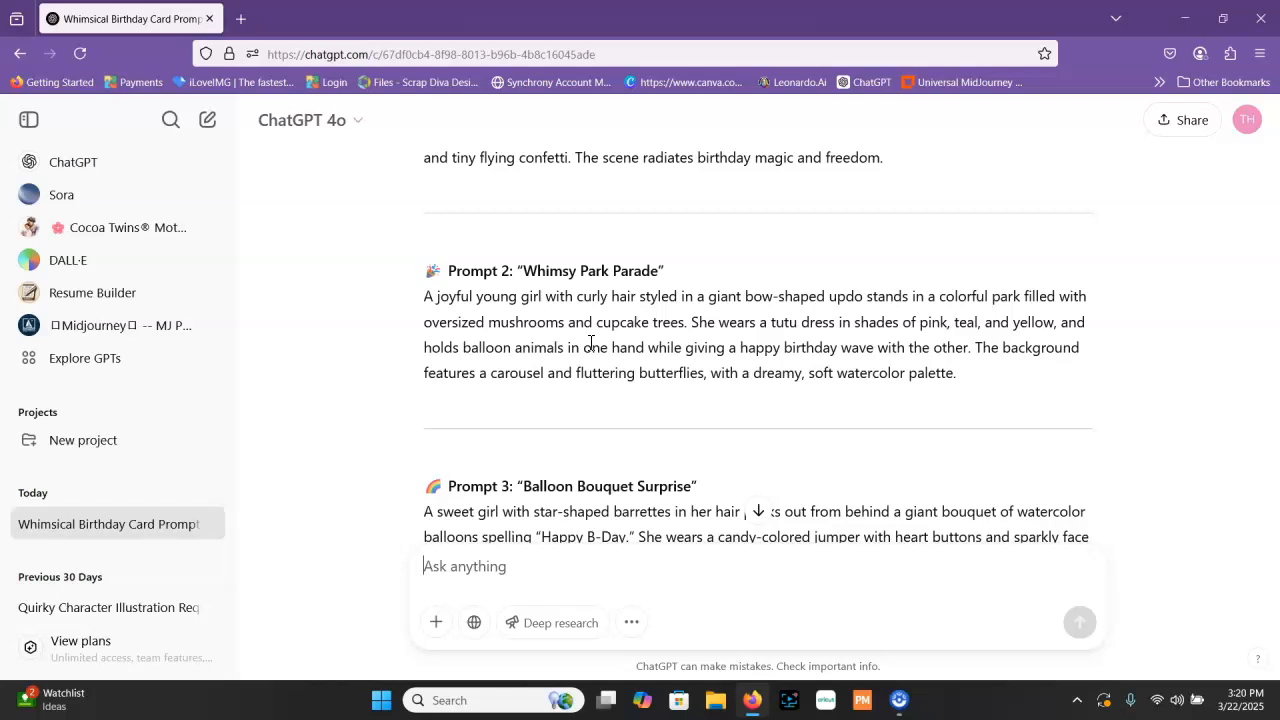
scroll(595, 360, down, 3)
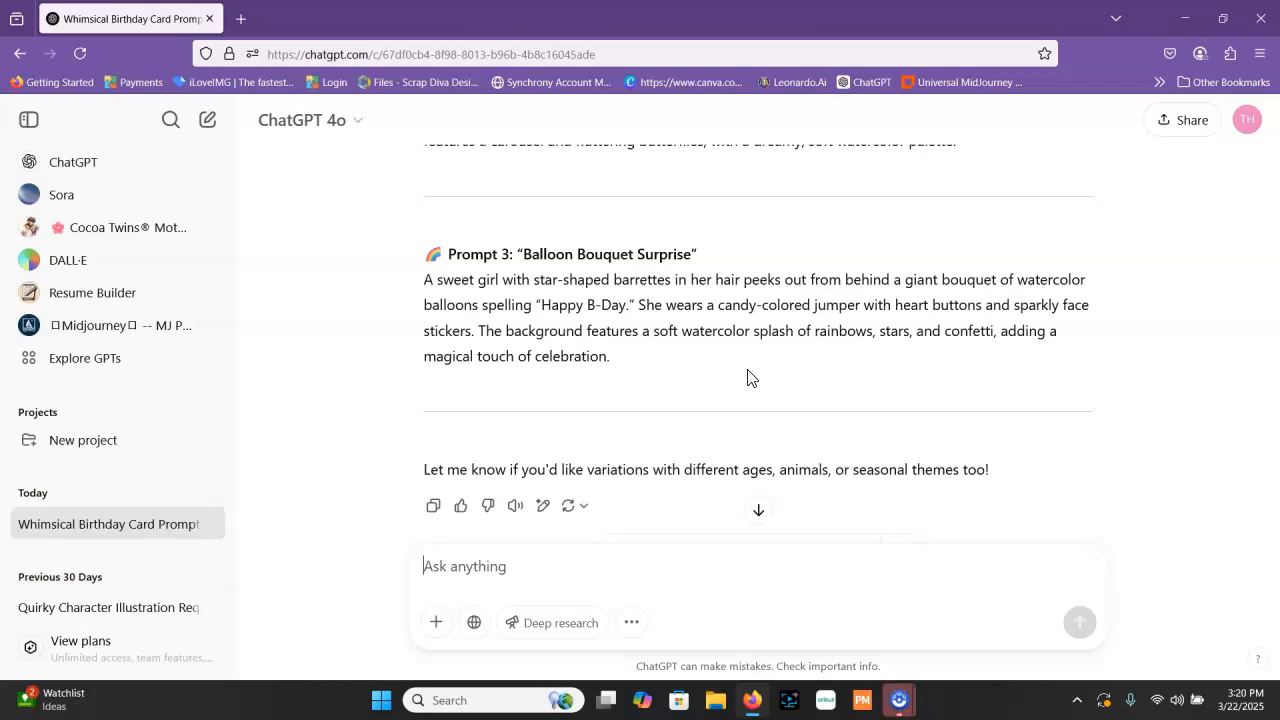
scroll(780, 340, up, 5)
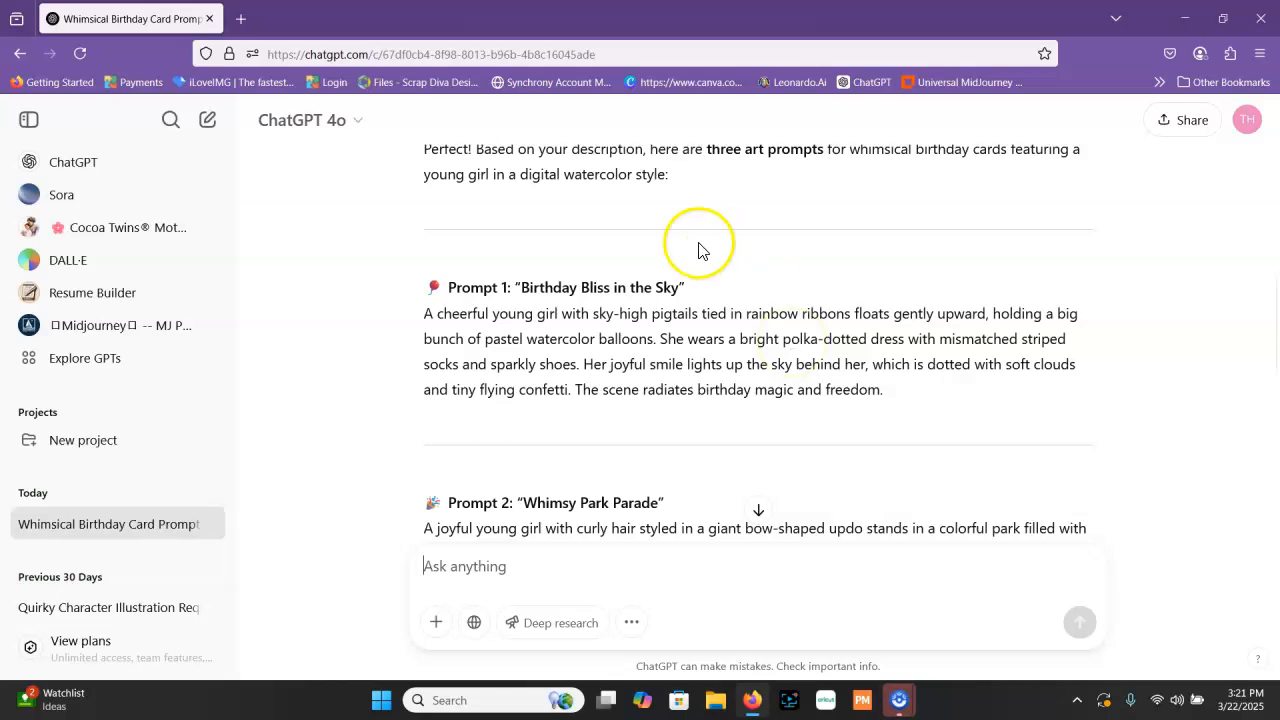
scroll(660, 290, down, 2)
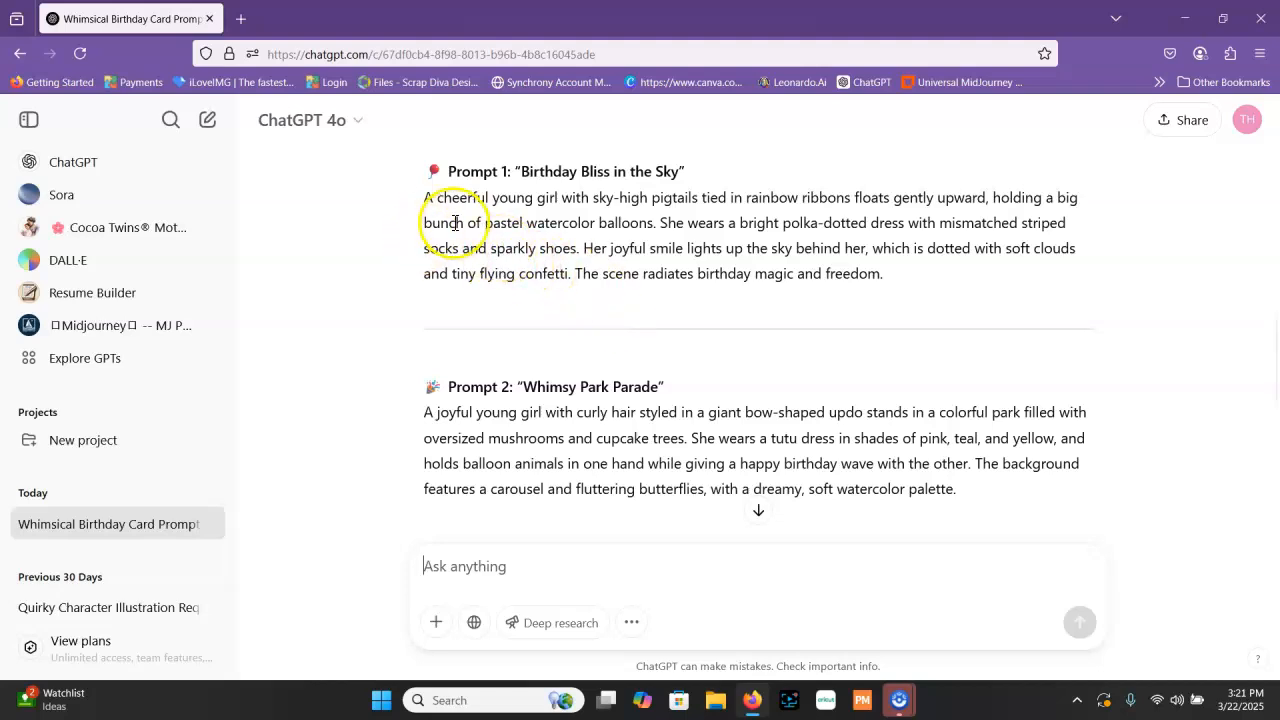
Copy the full text of Prompt 1, "Birthday Bliss in the Sky", and start a new chat
mouse_move(427, 200)
mouse_down()
mouse_move(709, 229)
mouse_move(903, 279)
mouse_up()
right_click(840, 235)
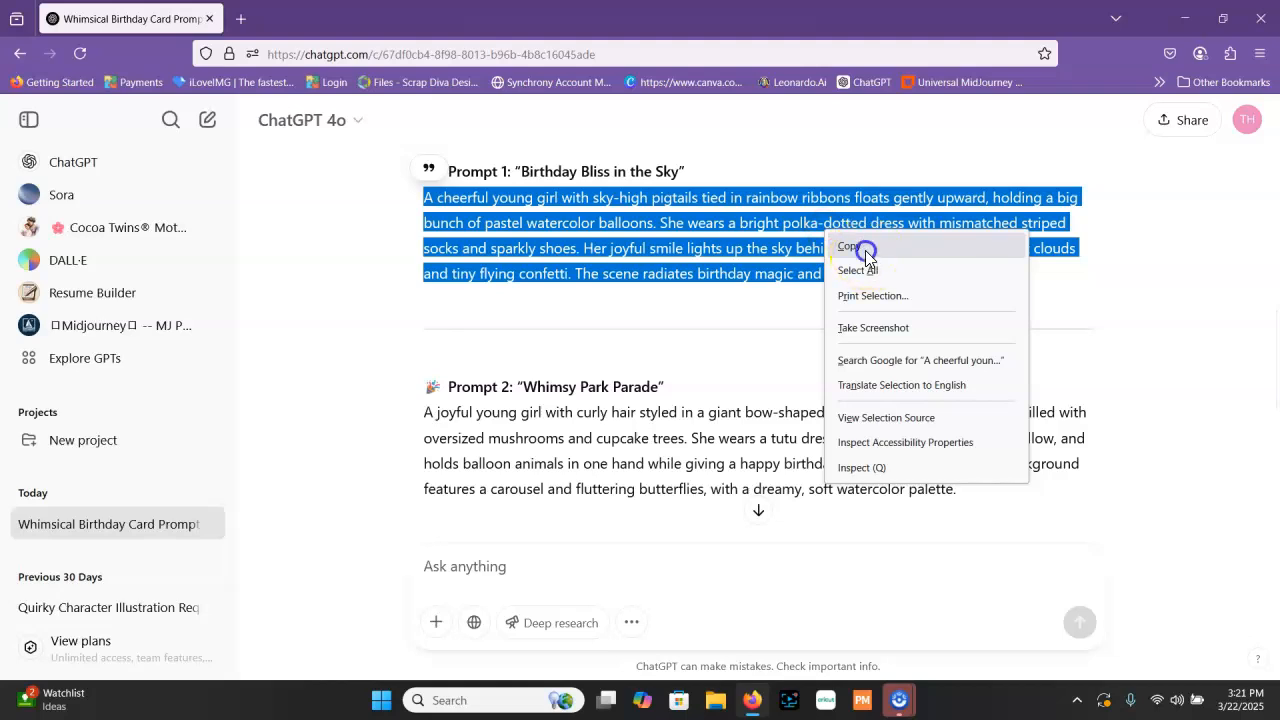
click(870, 250)
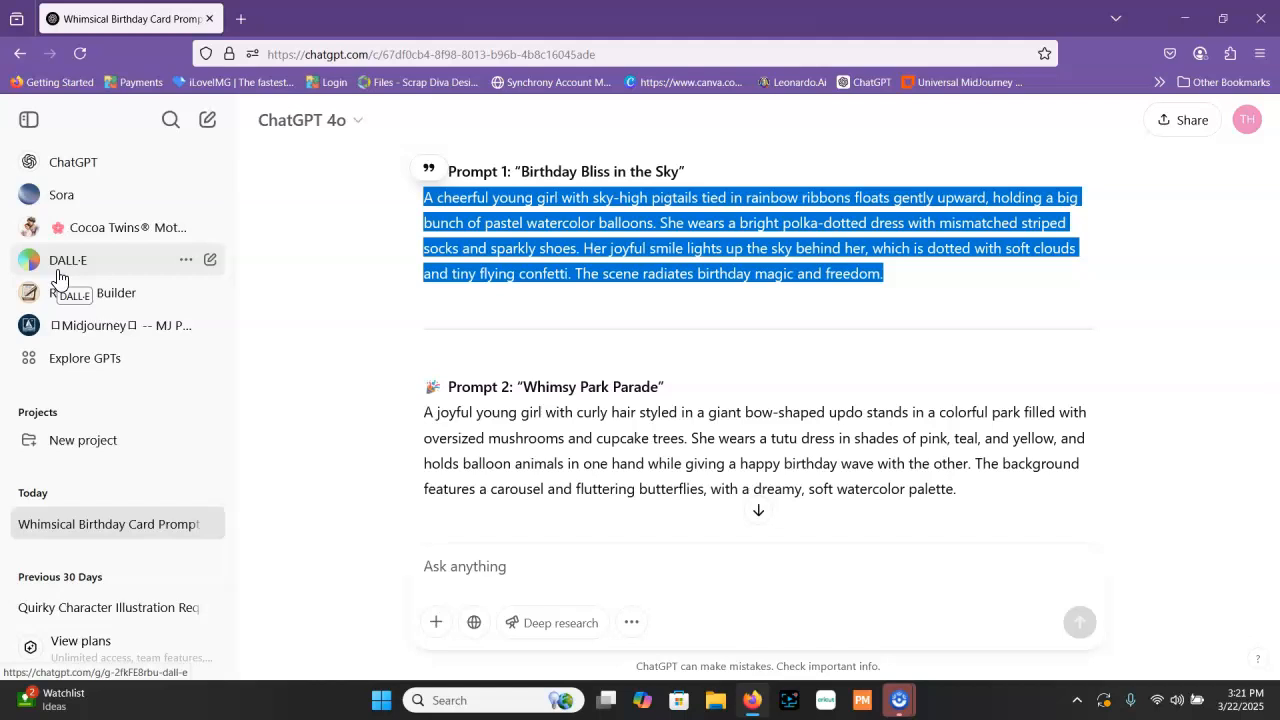
click(33, 170)
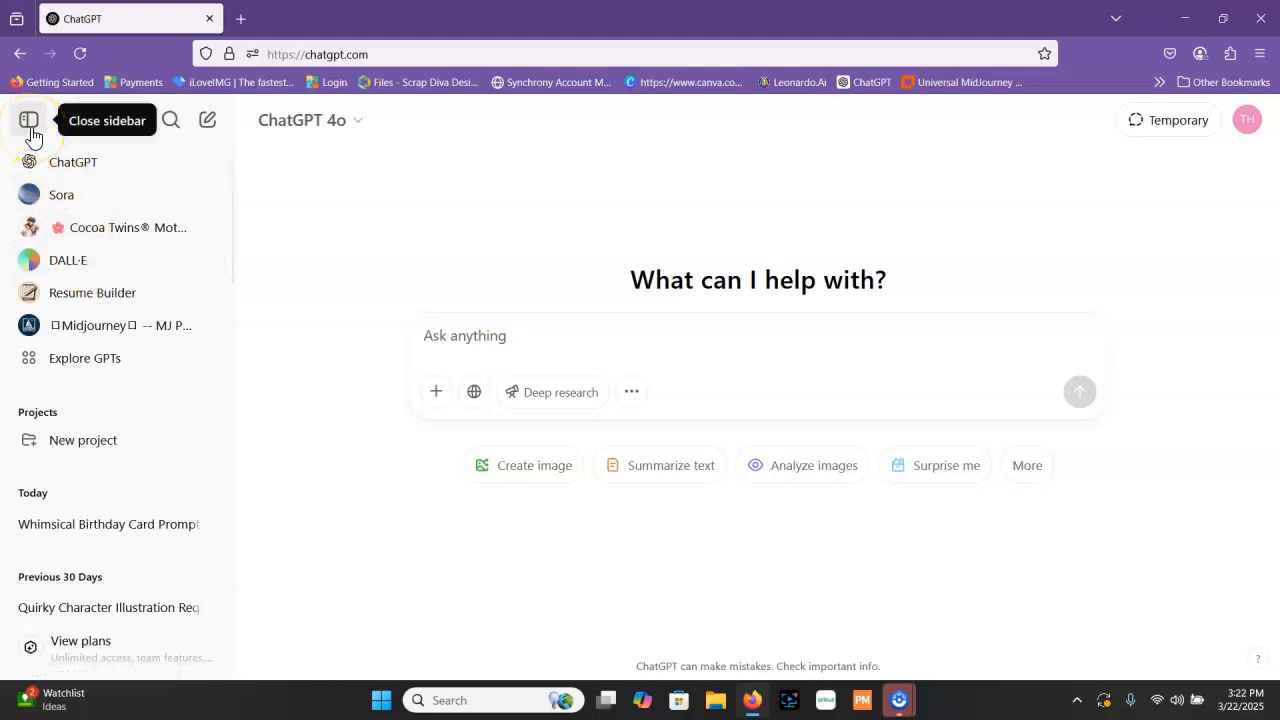
Look over the featured custom GPTs in the GPT catalogue and return to an empty new chat
click(103, 362)
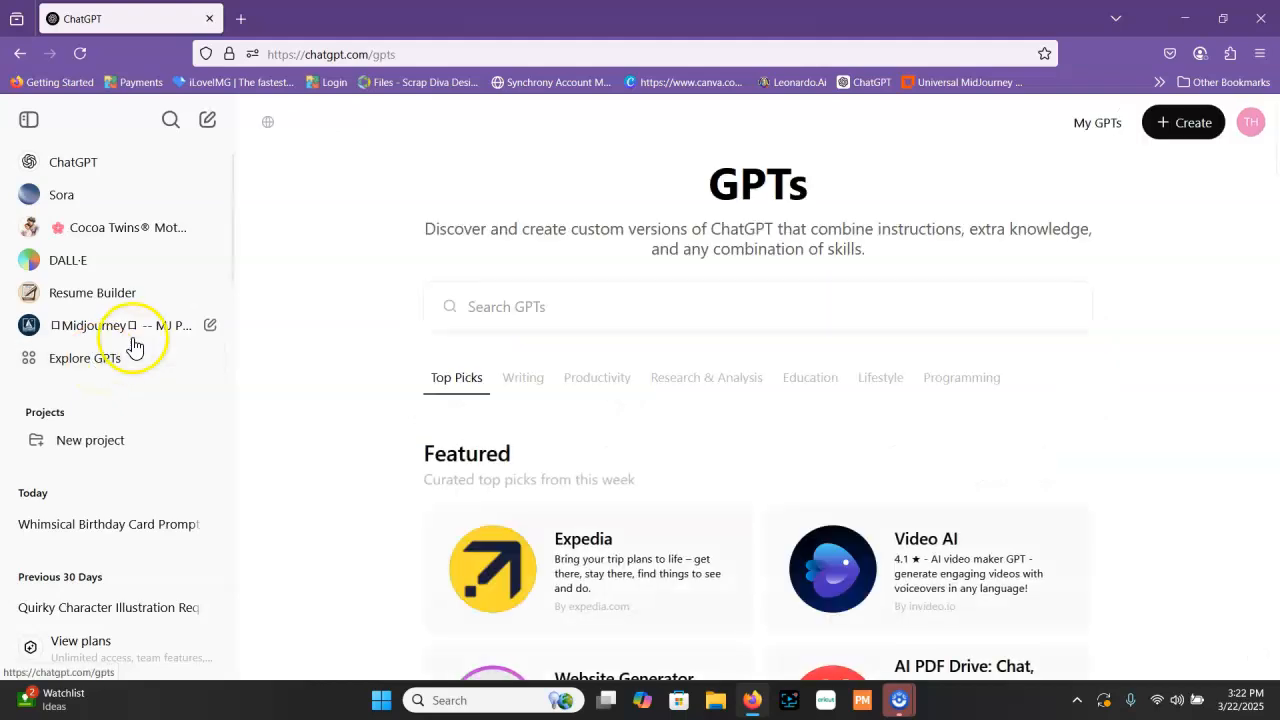
scroll(500, 420, down, 5)
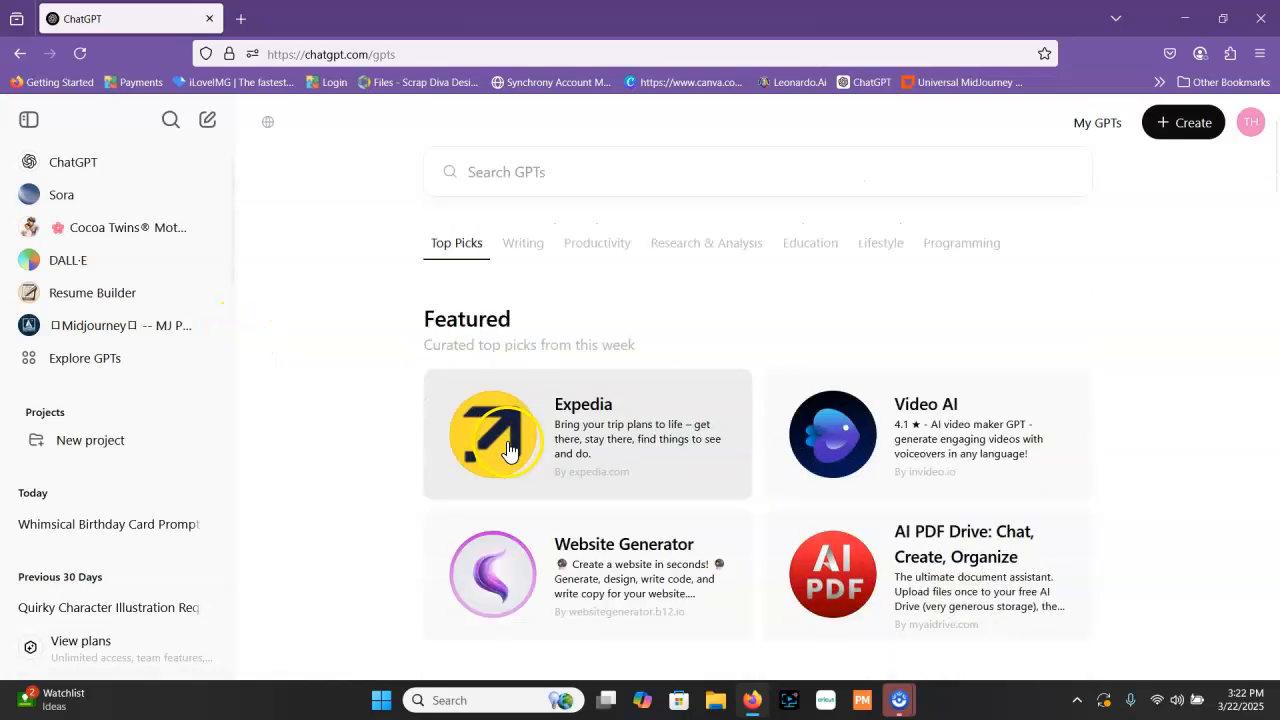
scroll(508, 448, up, 5)
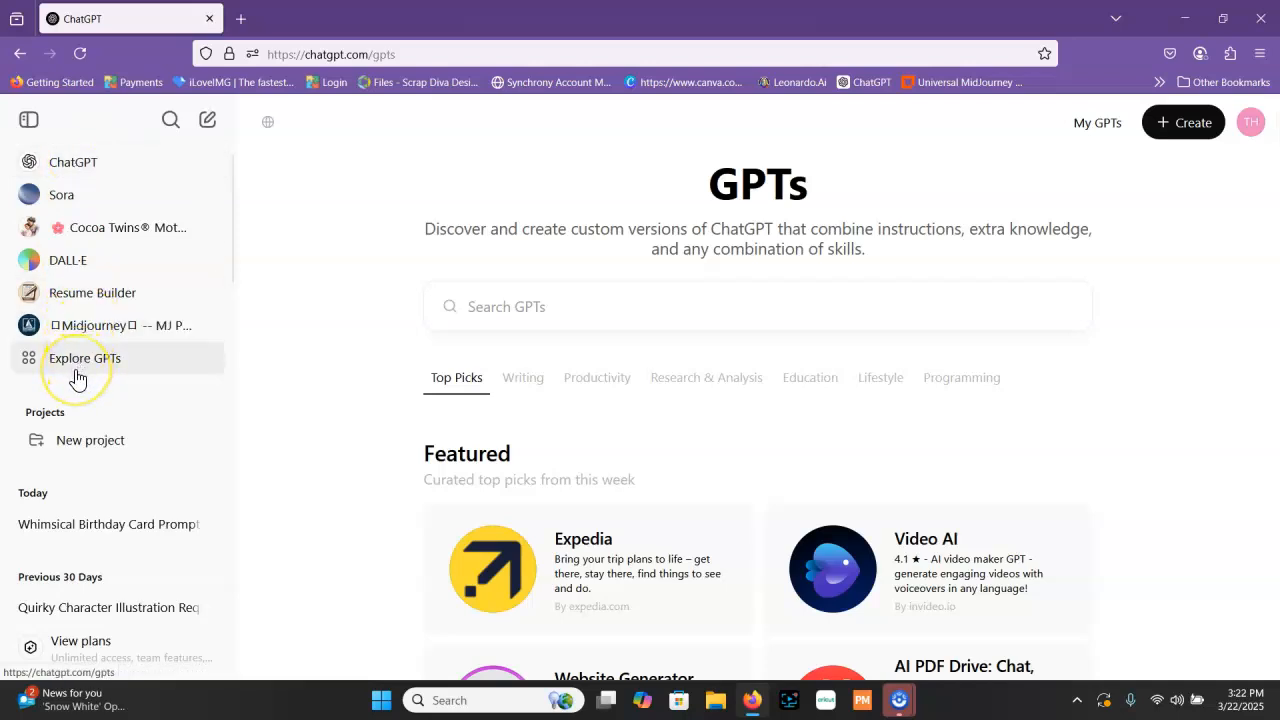
click(57, 162)
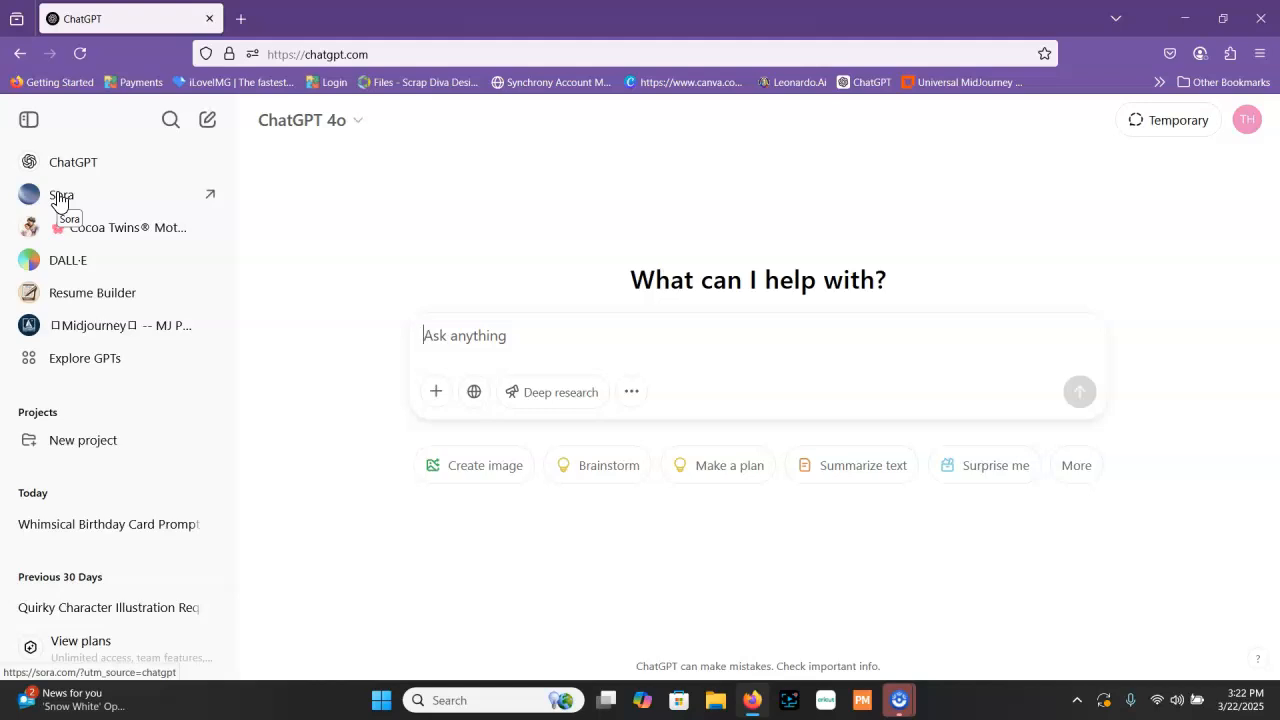
click(55, 172)
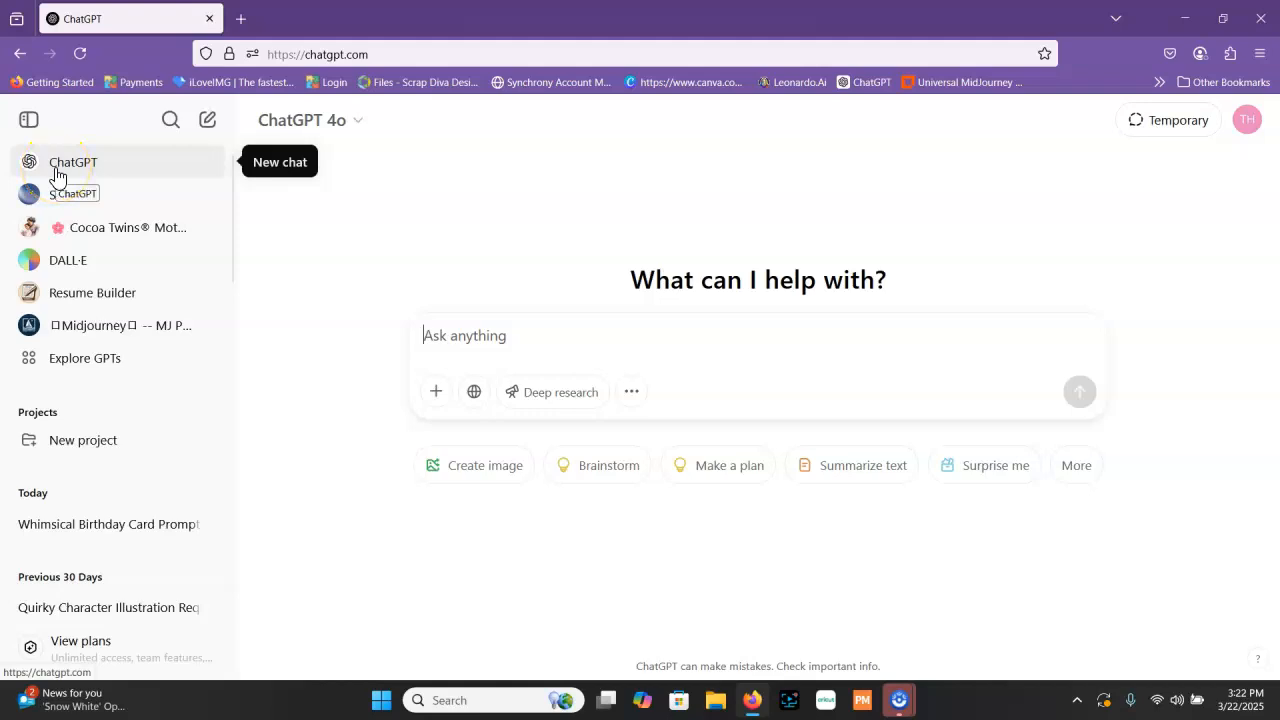
click(65, 446)
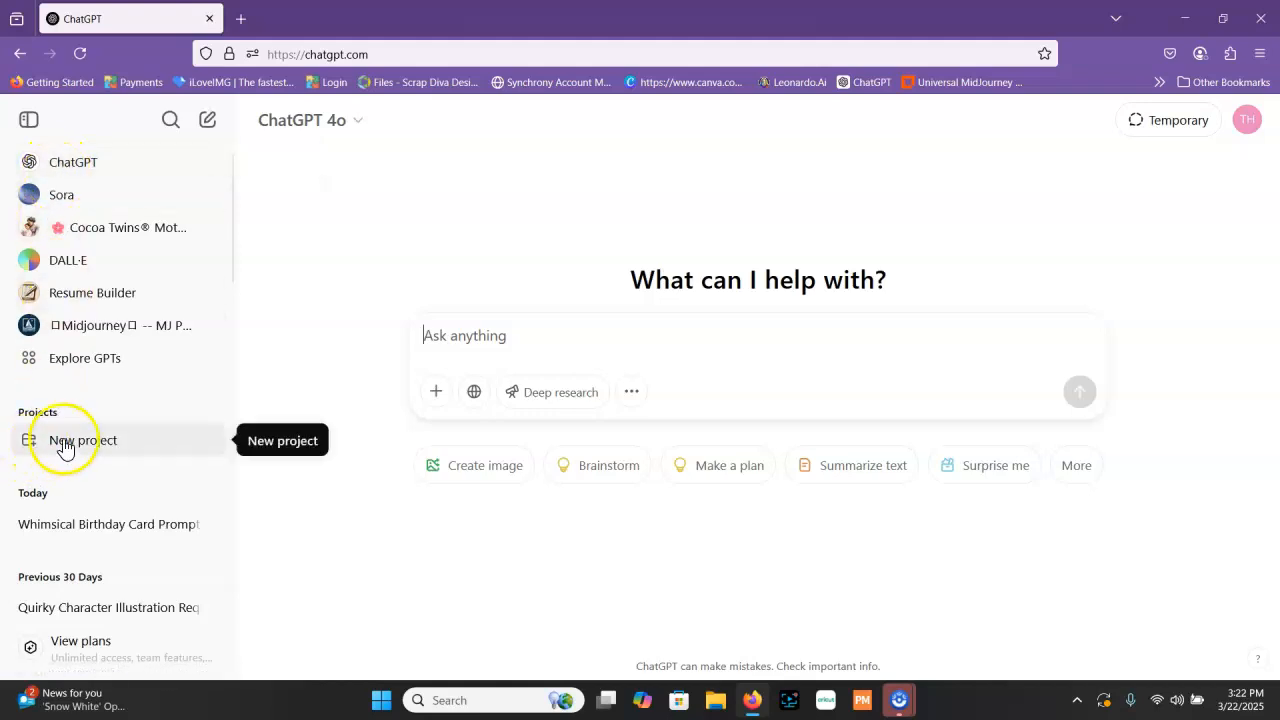
Paste the copied birthday prompt into the new chat's message
click(502, 322)
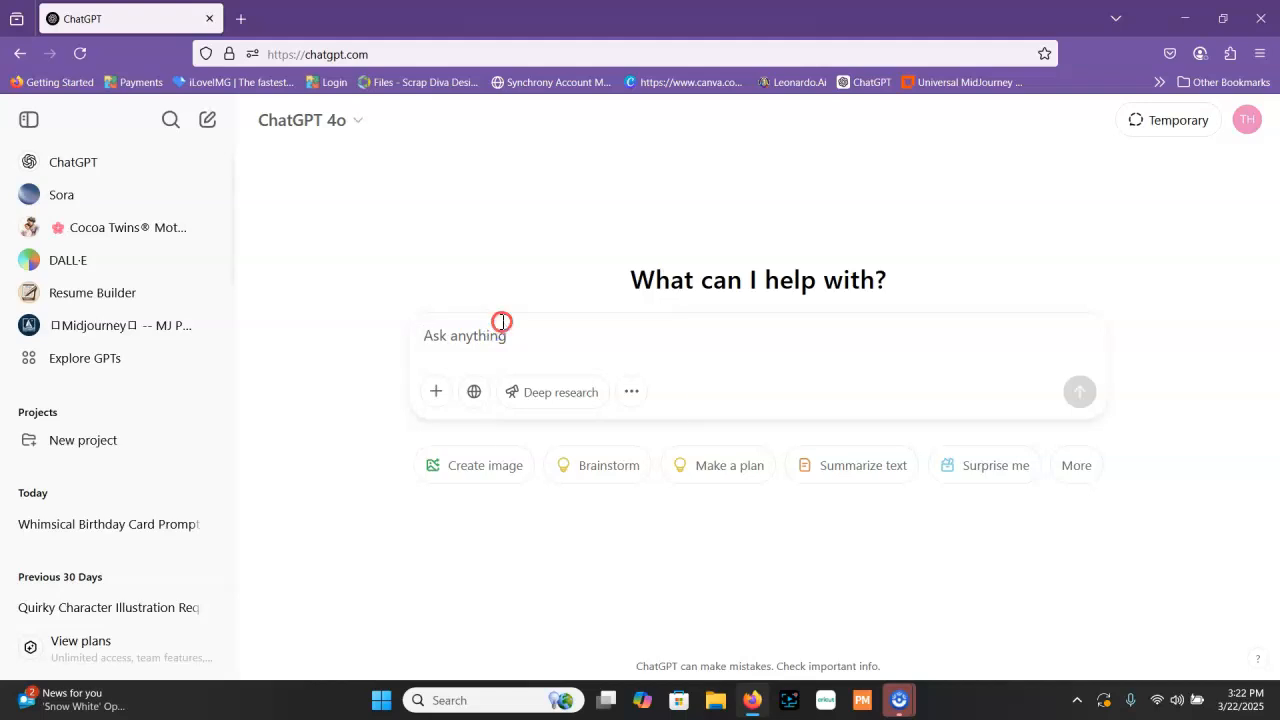
right_click(459, 336)
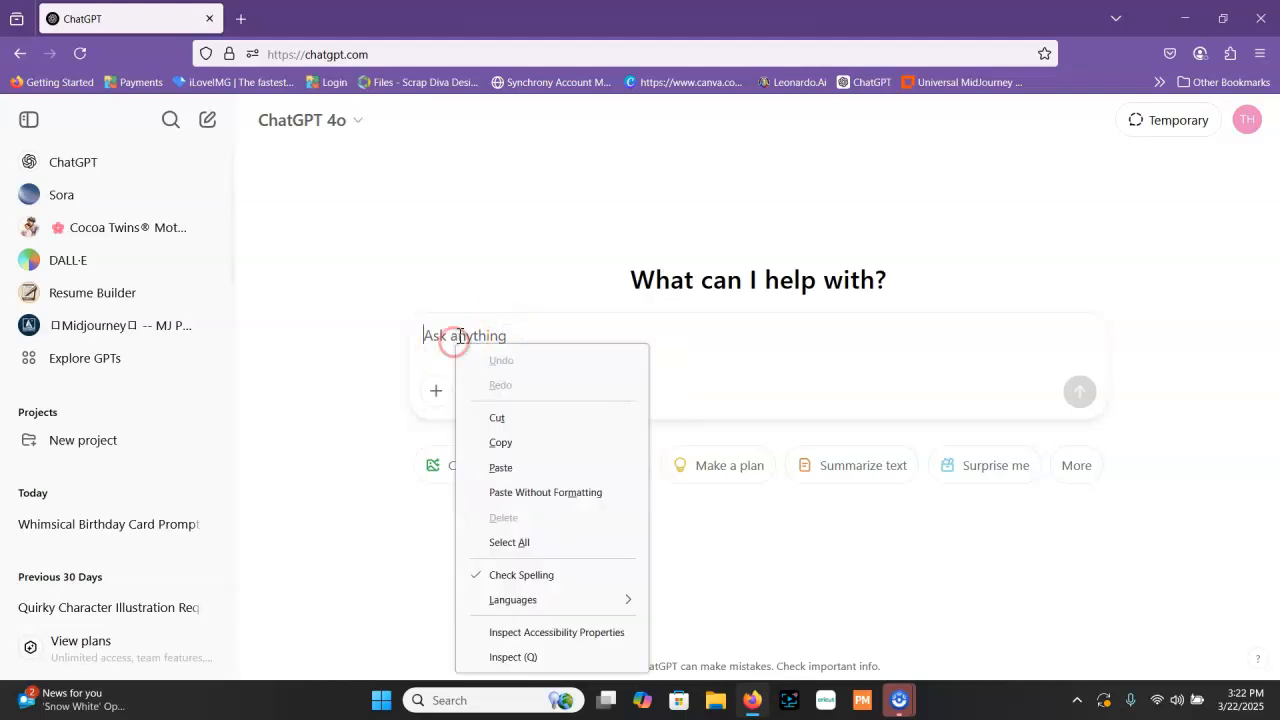
click(529, 467)
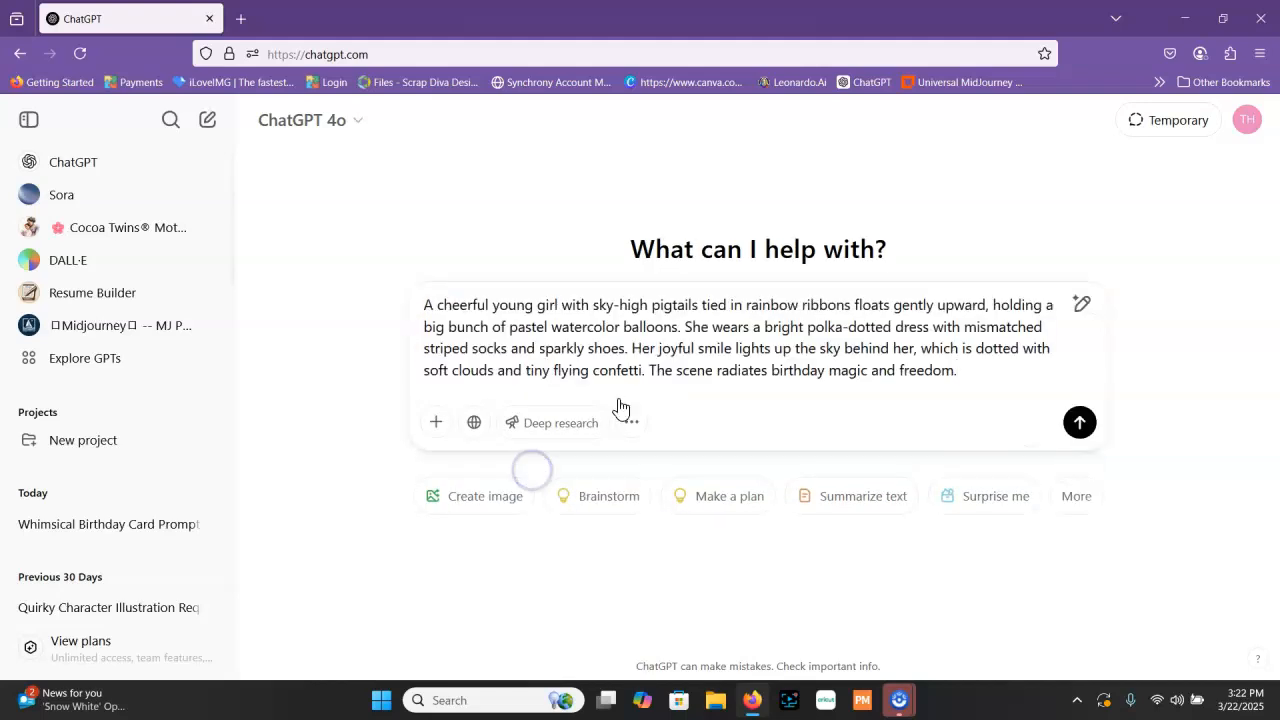
Insert "Create this image," in front of the pasted prompt and send the message
click(421, 303)
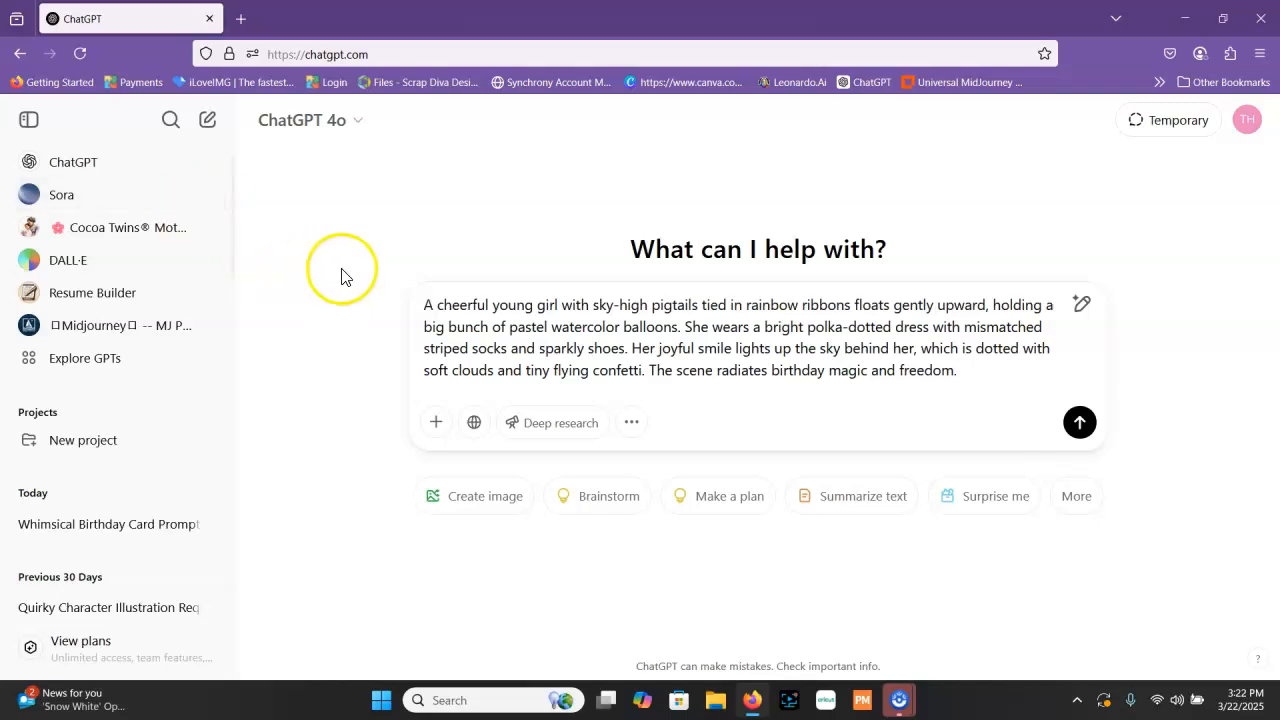
click(423, 304)
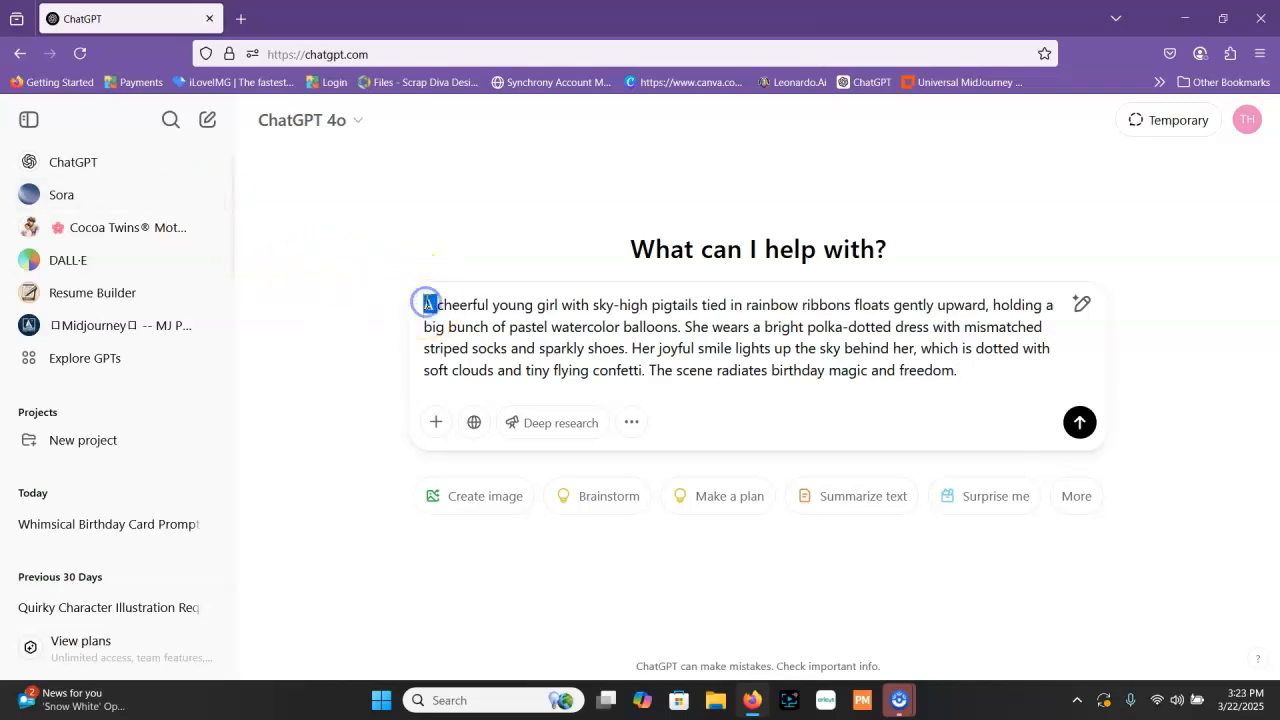
text(Creat)
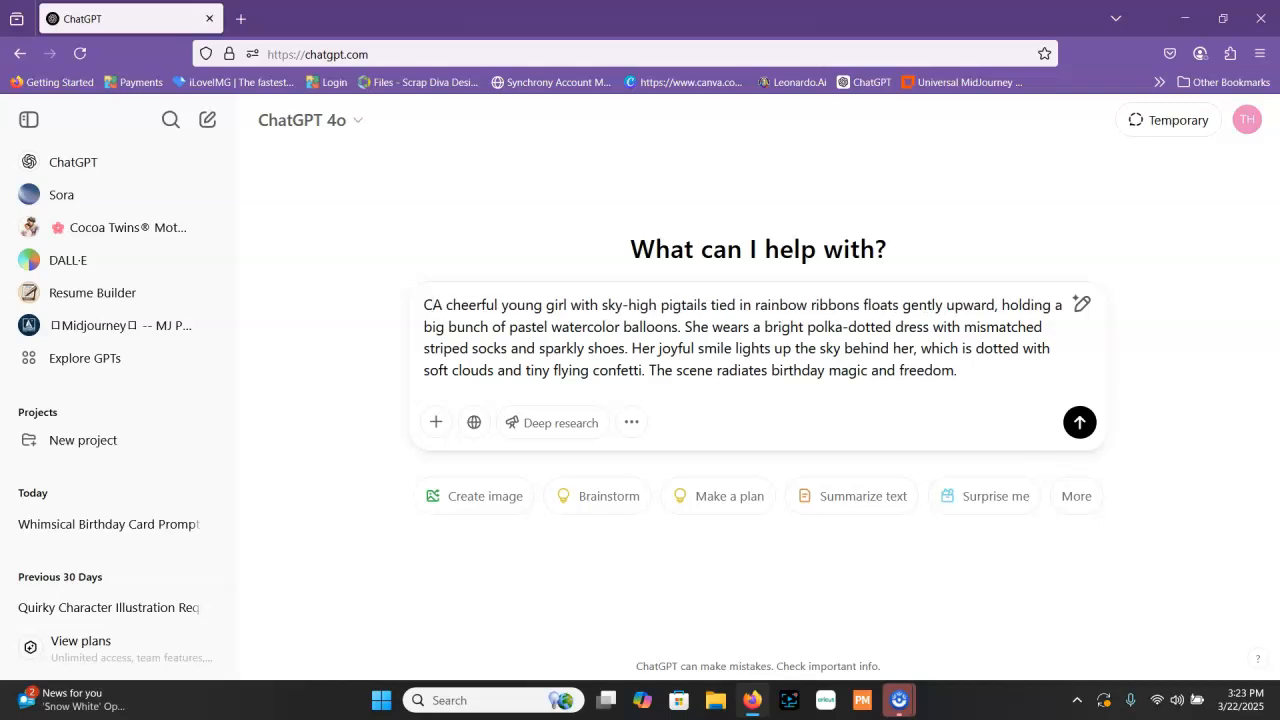
text(e this image,)
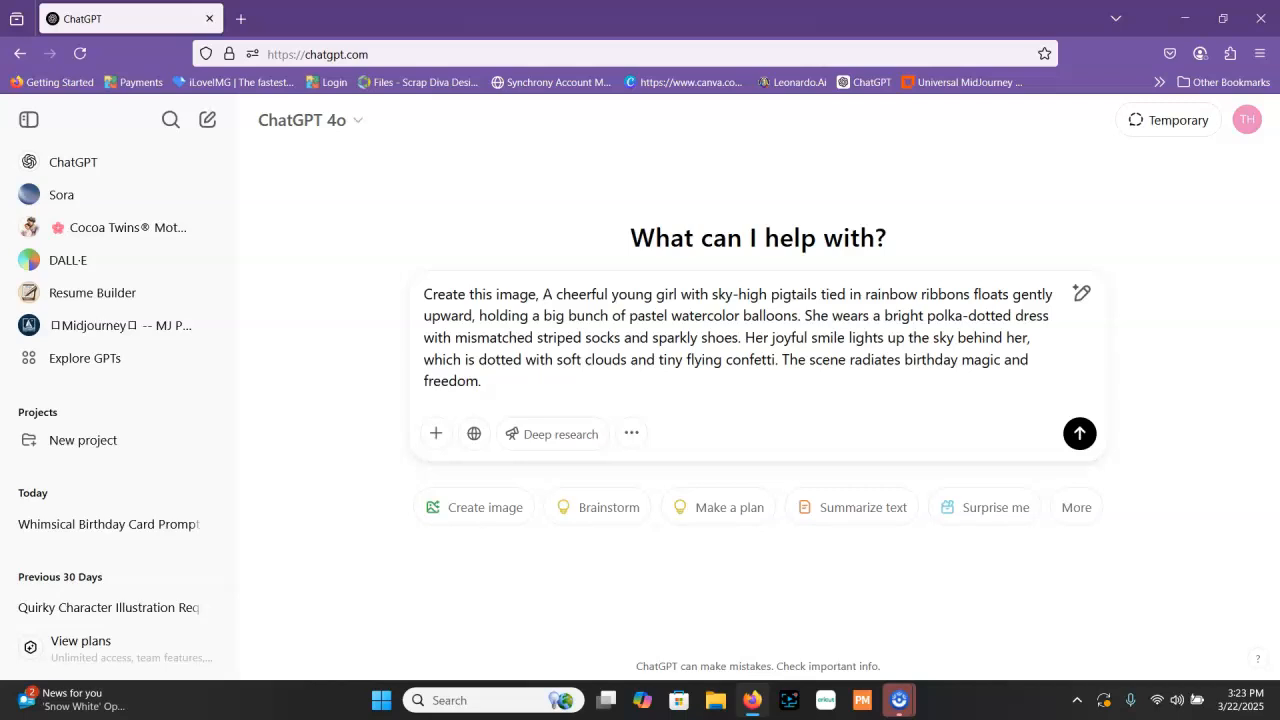
click(1080, 434)
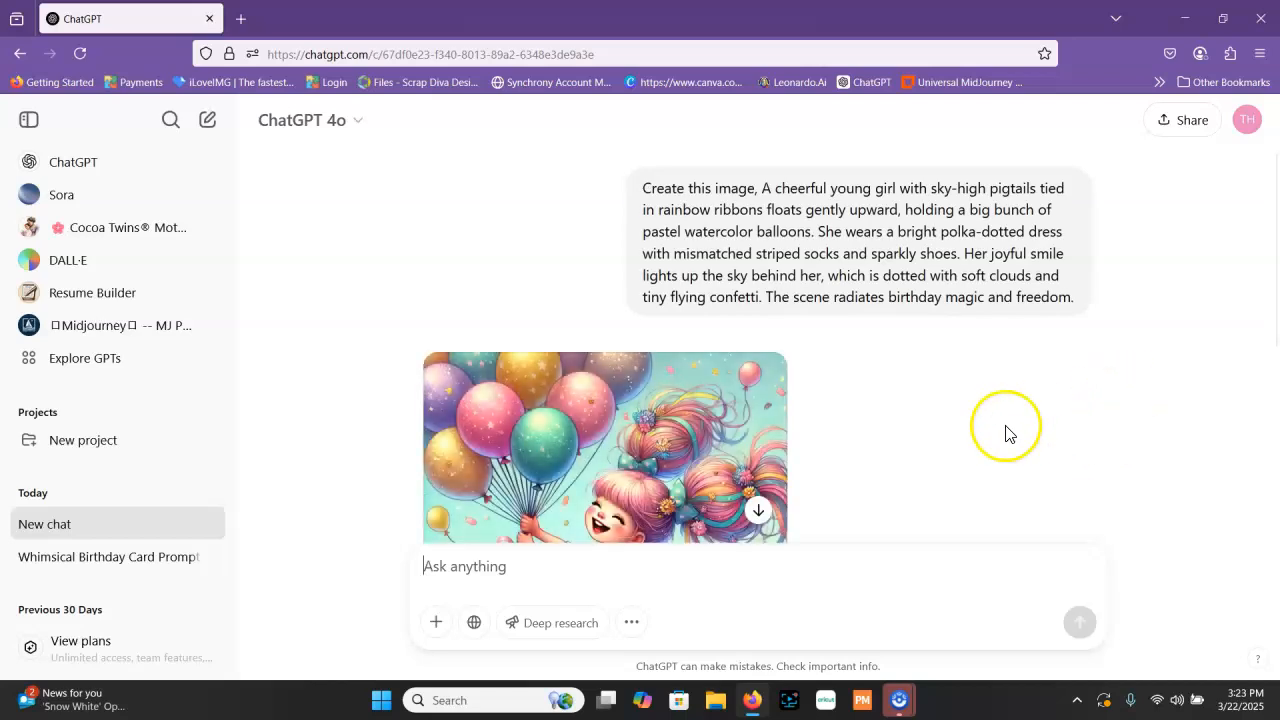
Examine the generated image of the girl with balloons and the accompanying reply
scroll(1003, 432, down, 5)
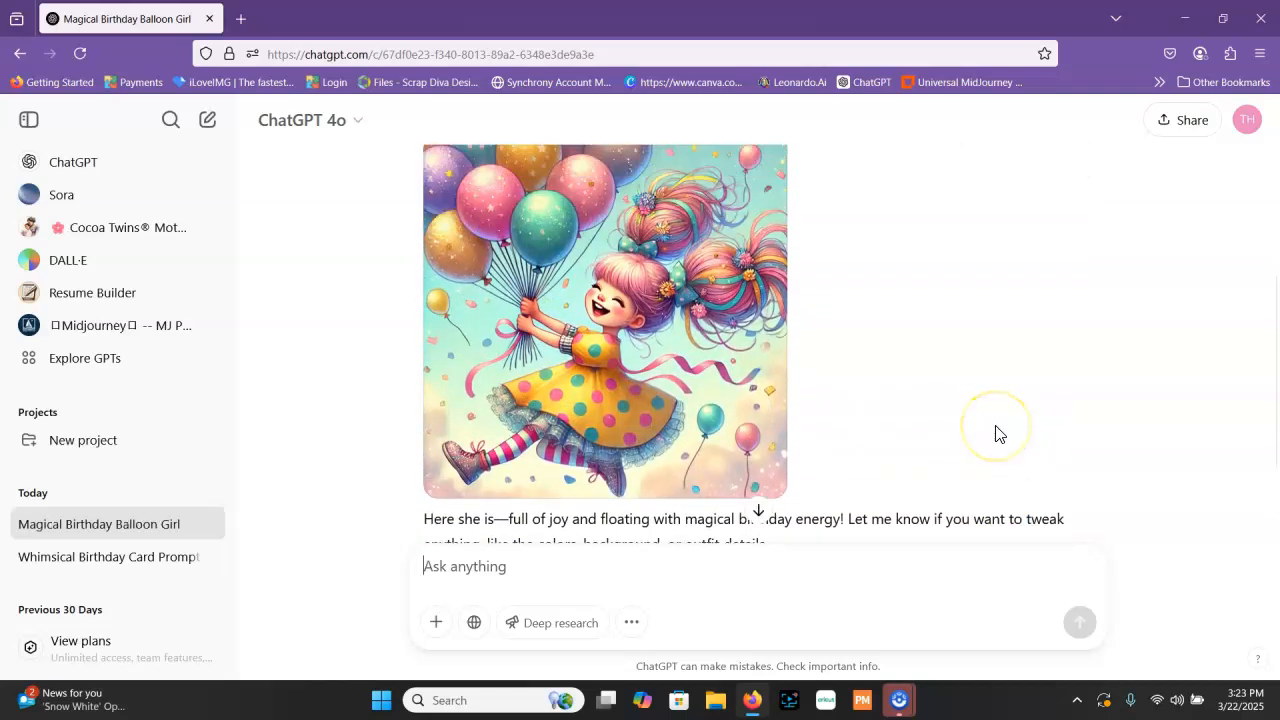
scroll(995, 432, down, 2)
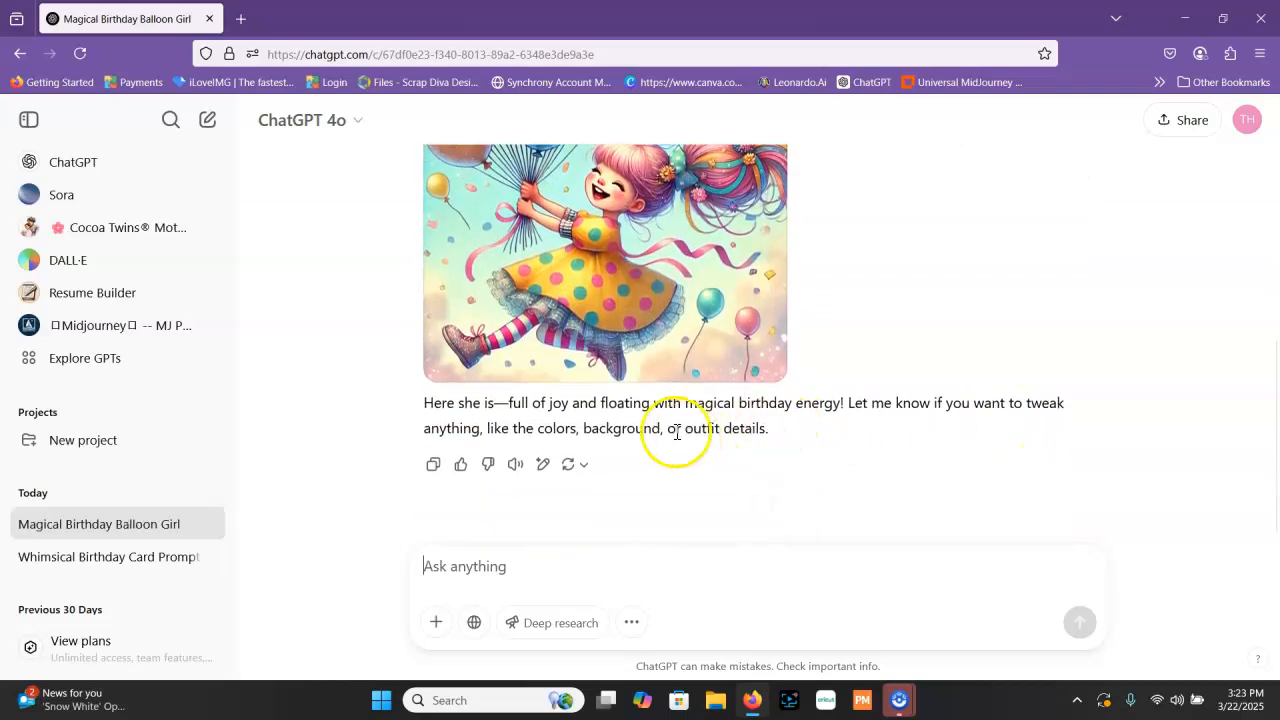
scroll(966, 370, up, 4)
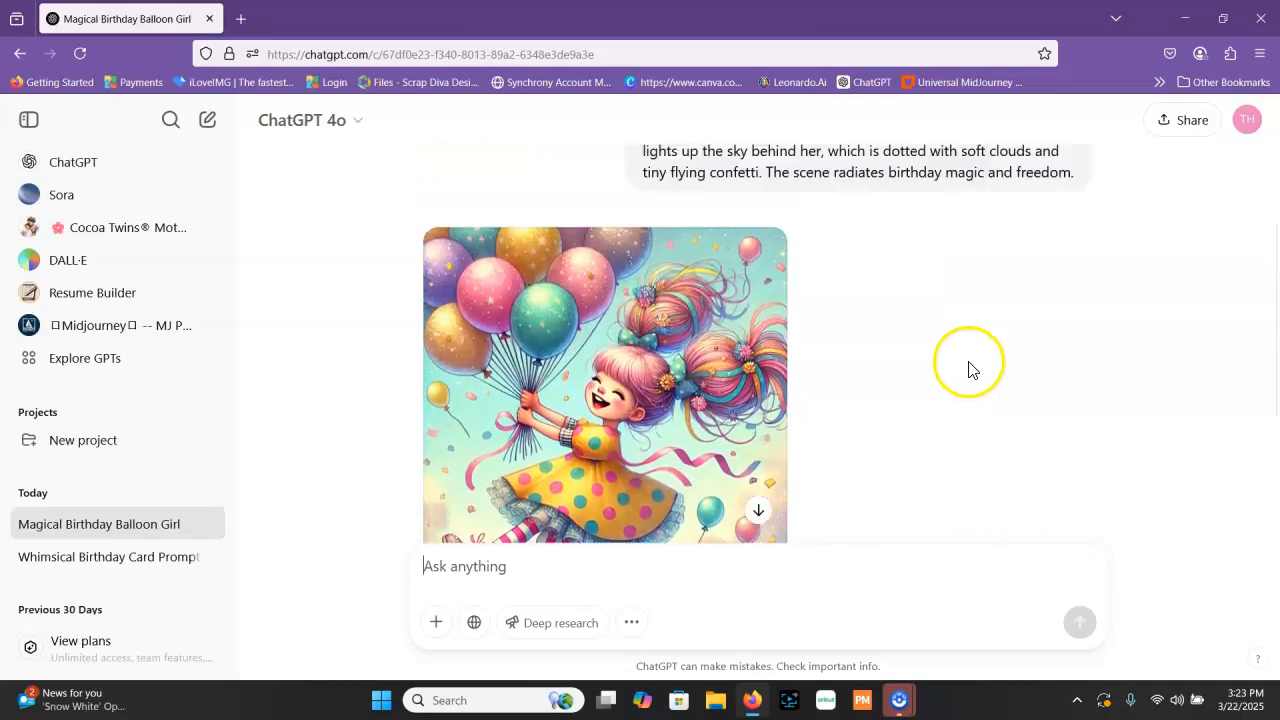
scroll(966, 390, down, 4)
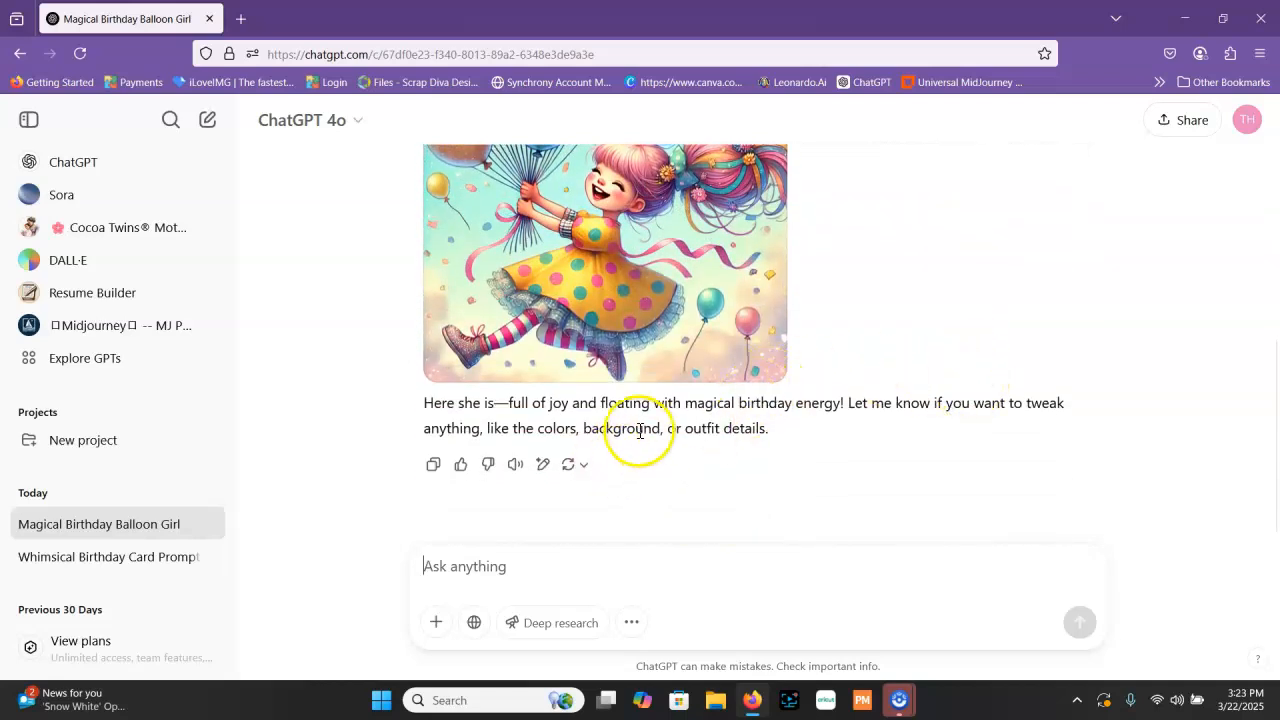
scroll(893, 332, up, 1)
scroll(890, 331, up, 2)
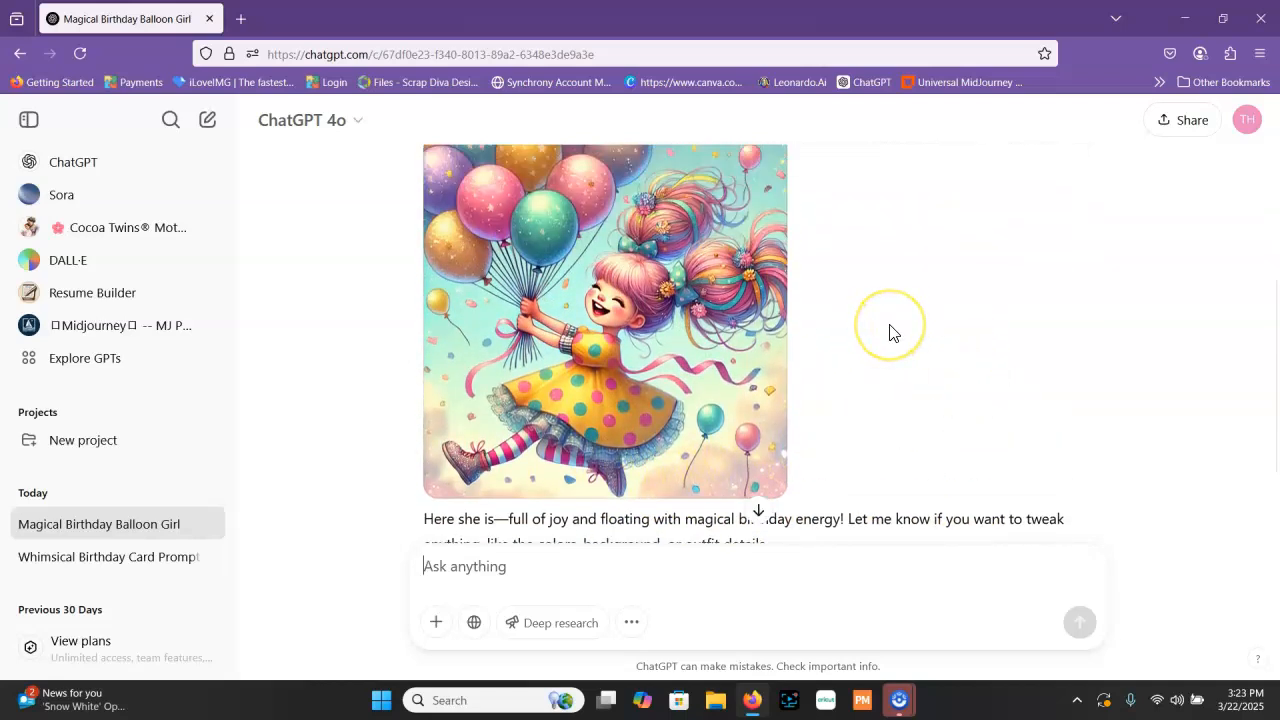
scroll(886, 331, down, 2)
scroll(712, 273, up, 1)
scroll(897, 409, up, 1)
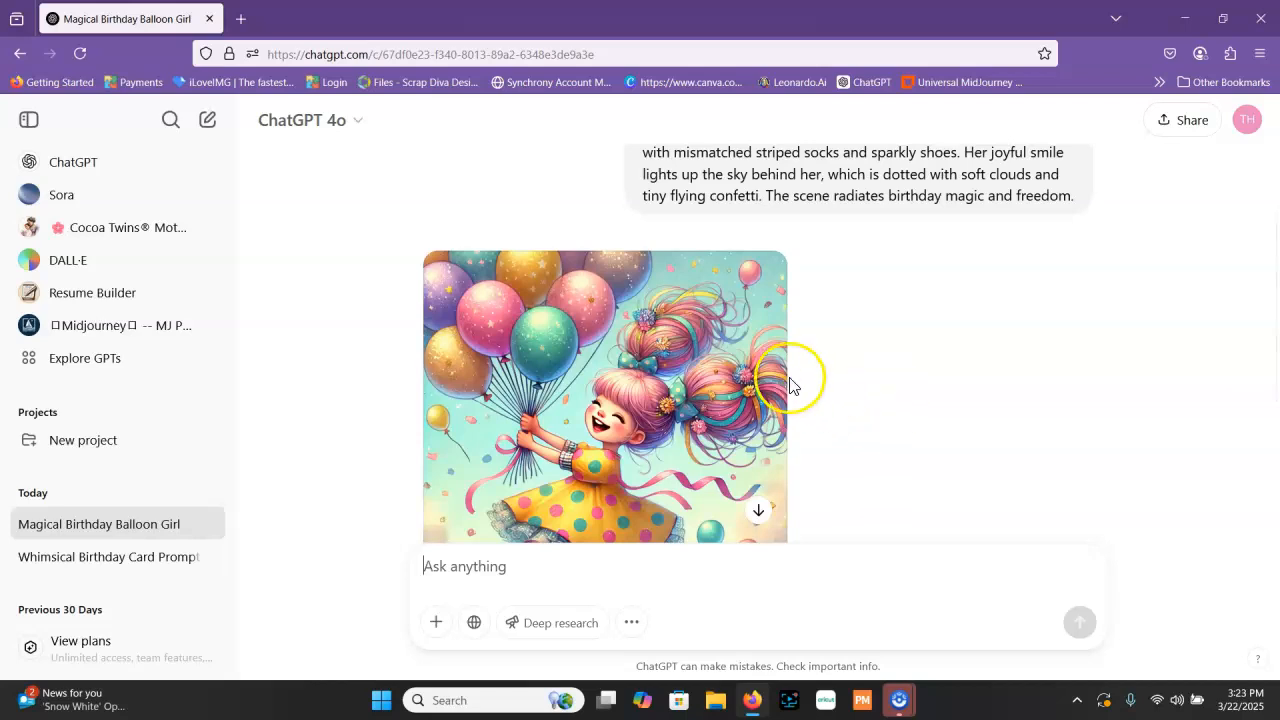
Submit the copied birthday prompt to the DALL·E GPT and look over the images it generates
click(66, 260)
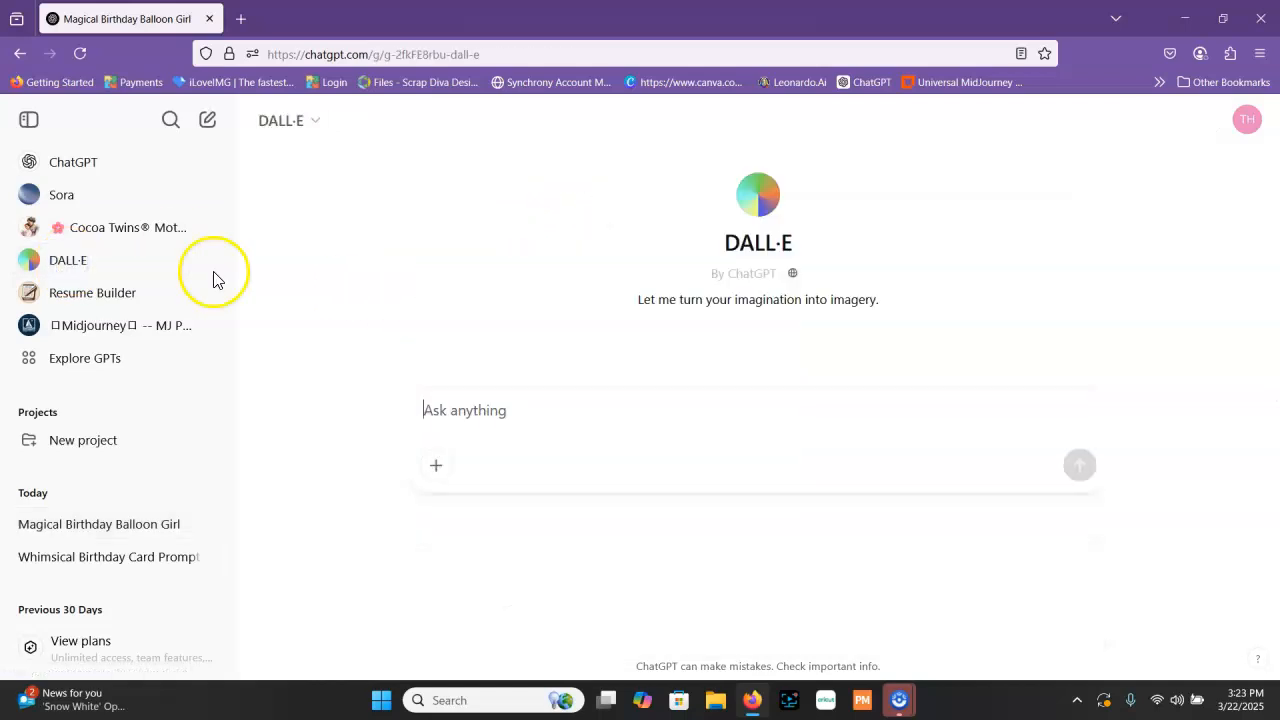
right_click(549, 408)
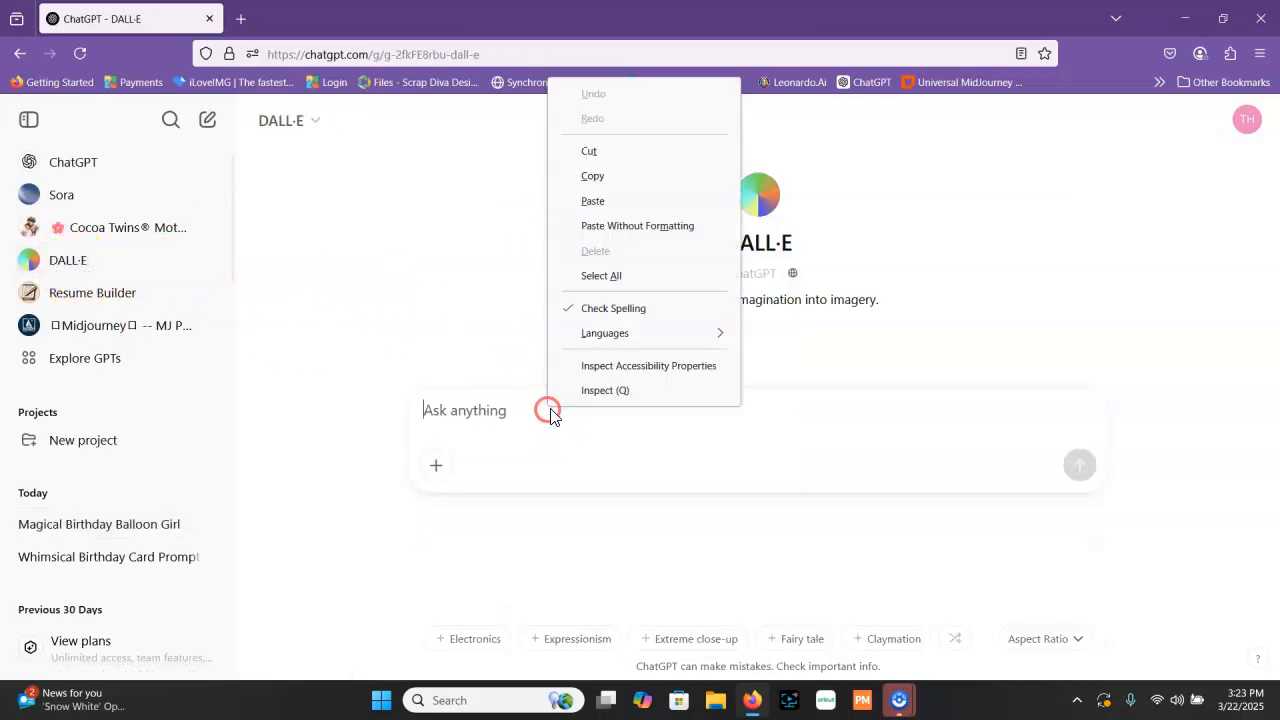
click(619, 204)
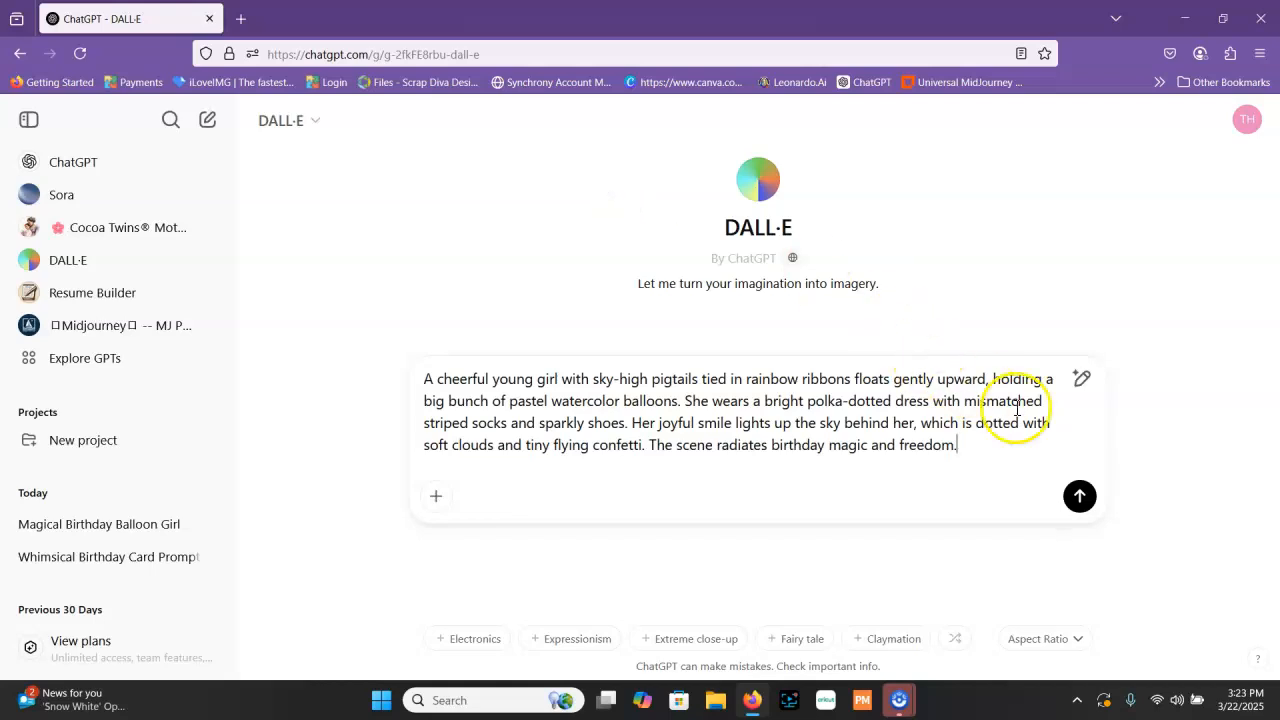
click(1079, 496)
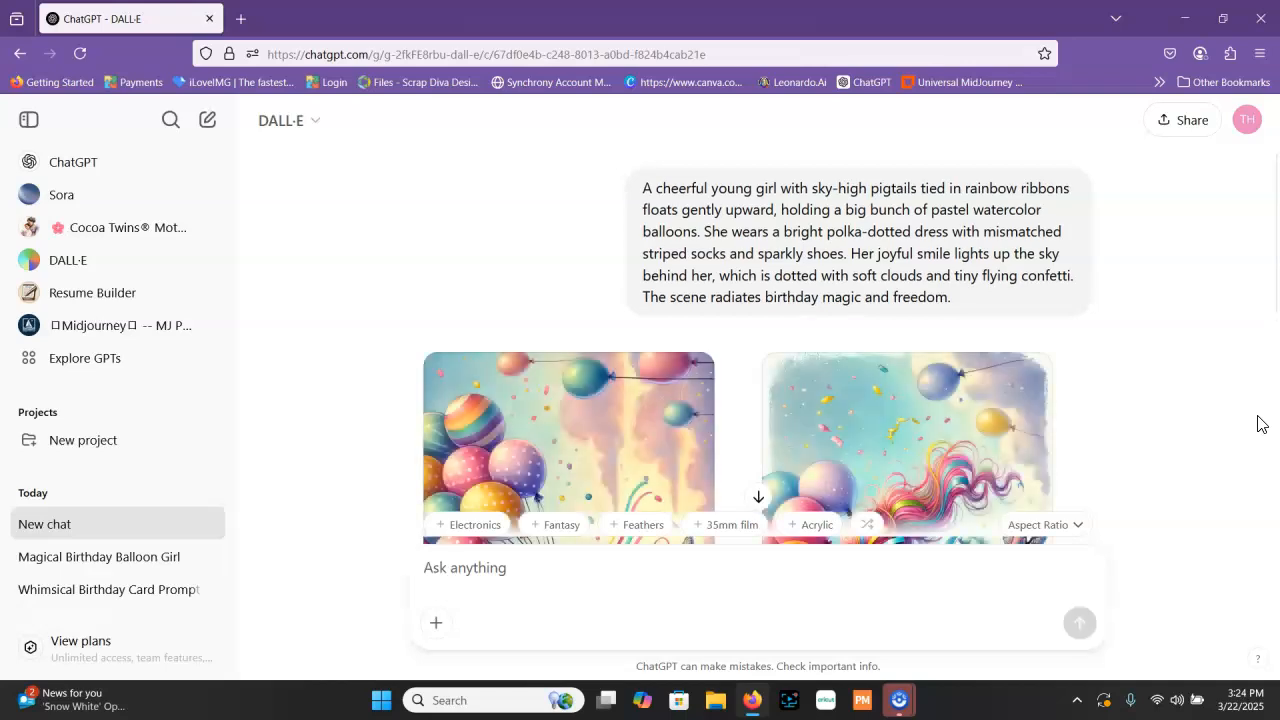
scroll(1258, 423, down, 3)
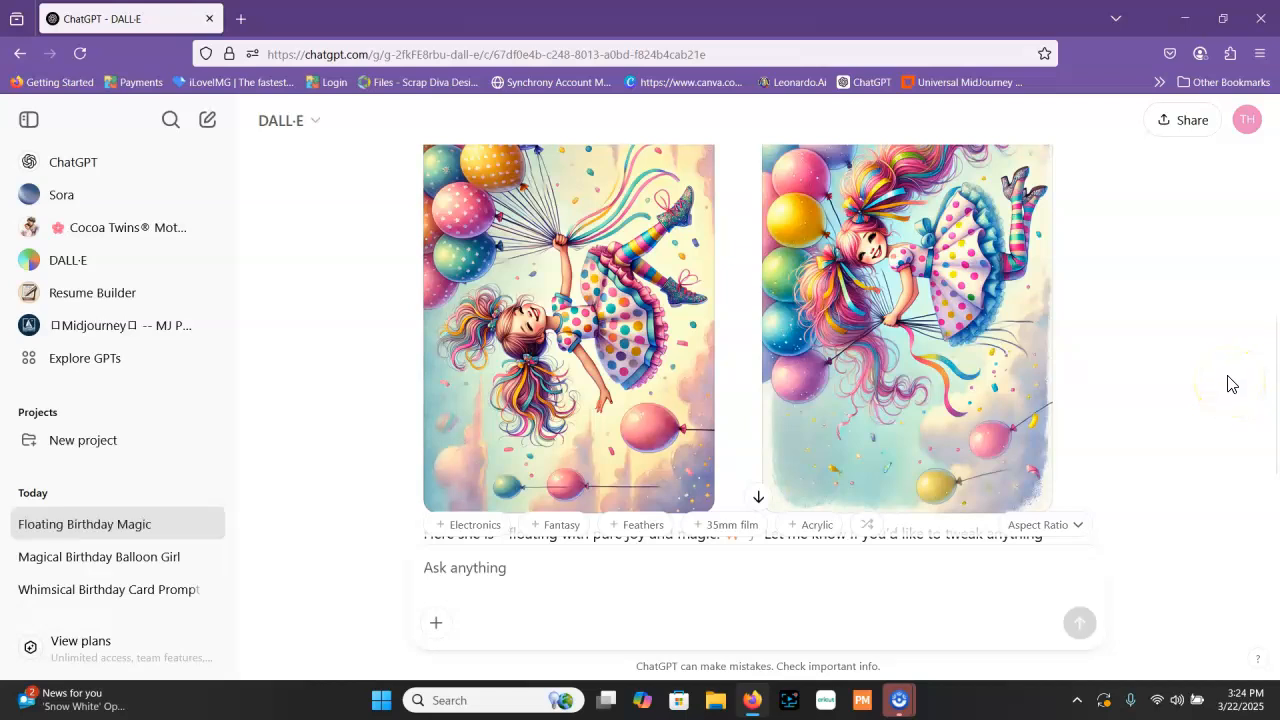
scroll(1230, 384, up, 1)
scroll(1230, 384, up, 4)
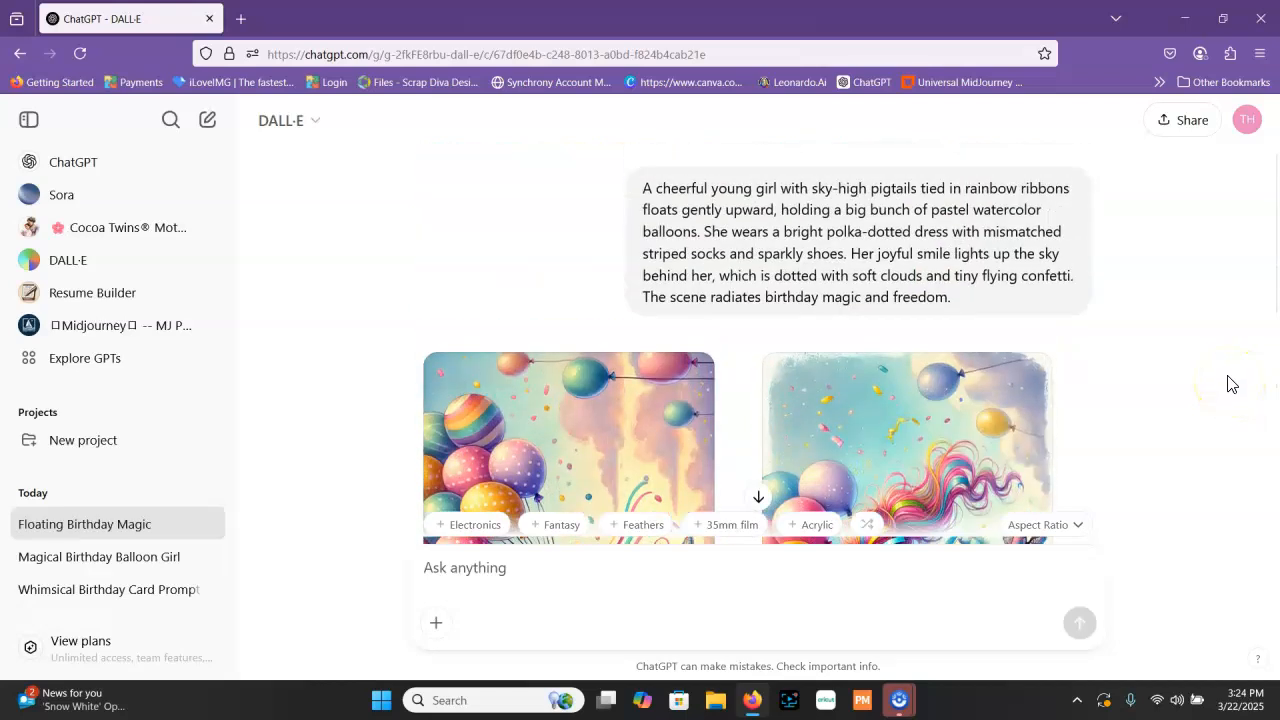
scroll(1230, 384, down, 3)
scroll(1230, 384, up, 3)
Open the Midjourney website in a new browser tab
click(240, 18)
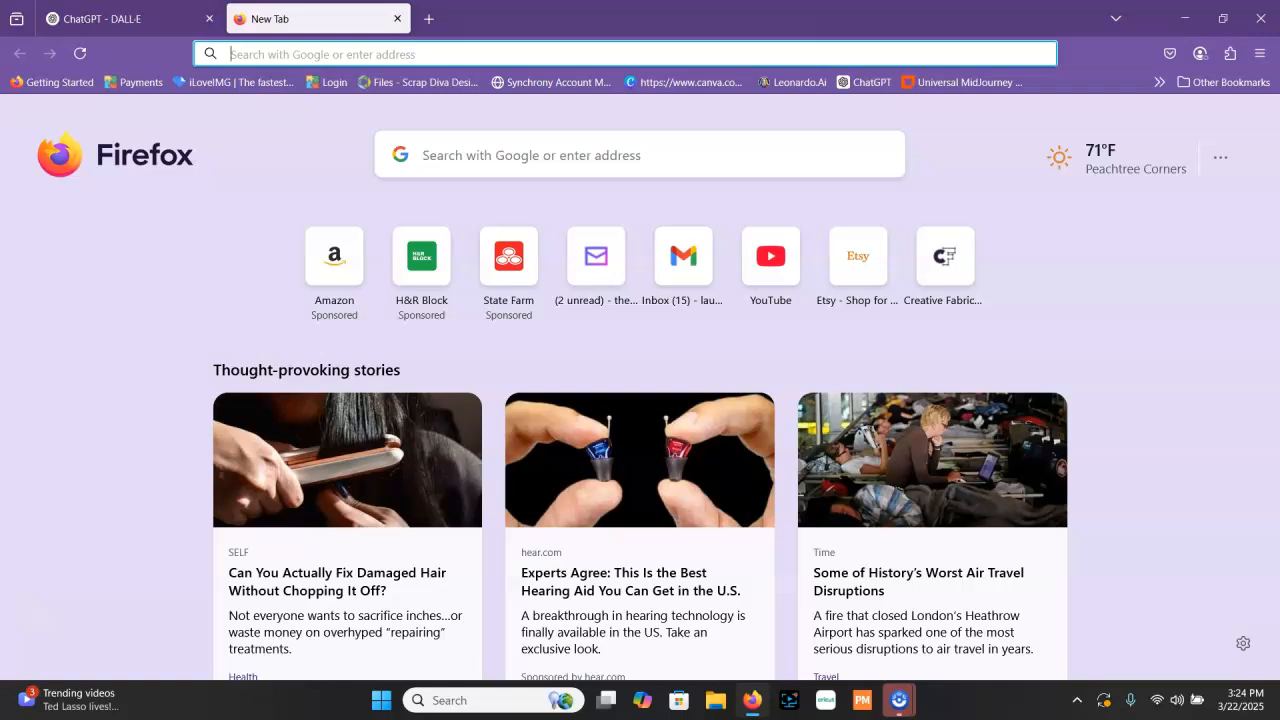
click(1159, 82)
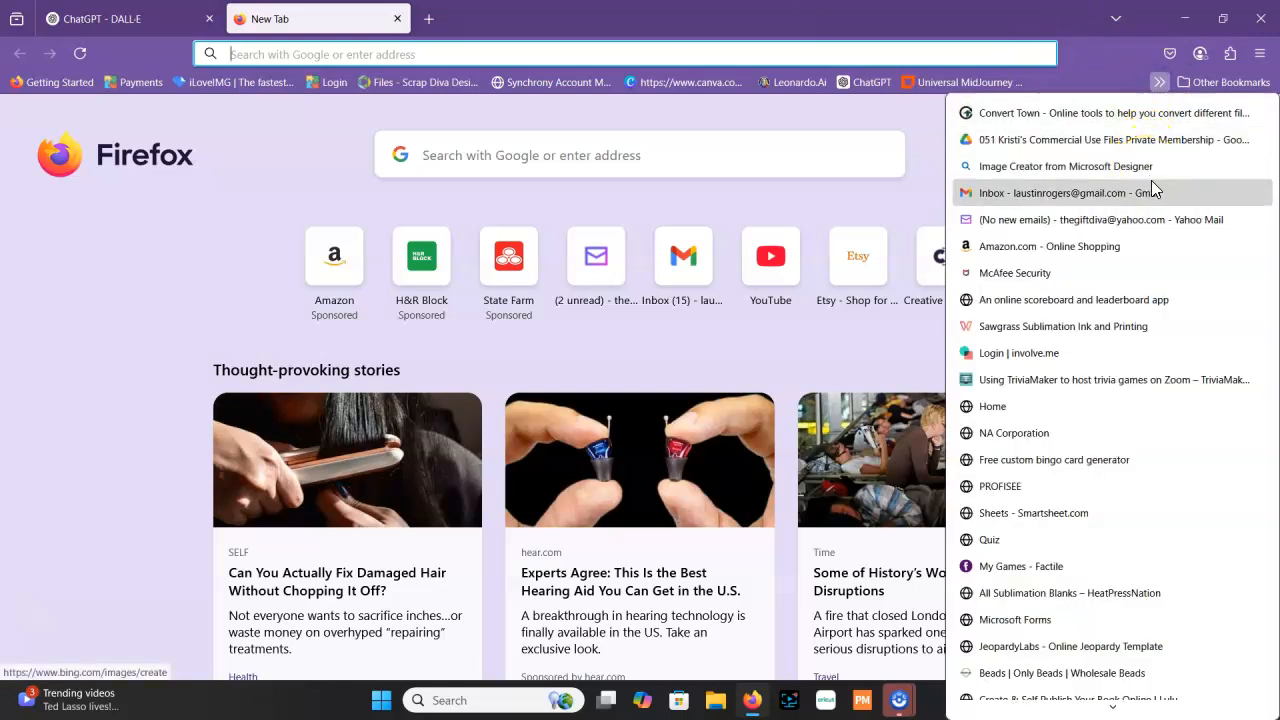
scroll(1151, 229, down, 6)
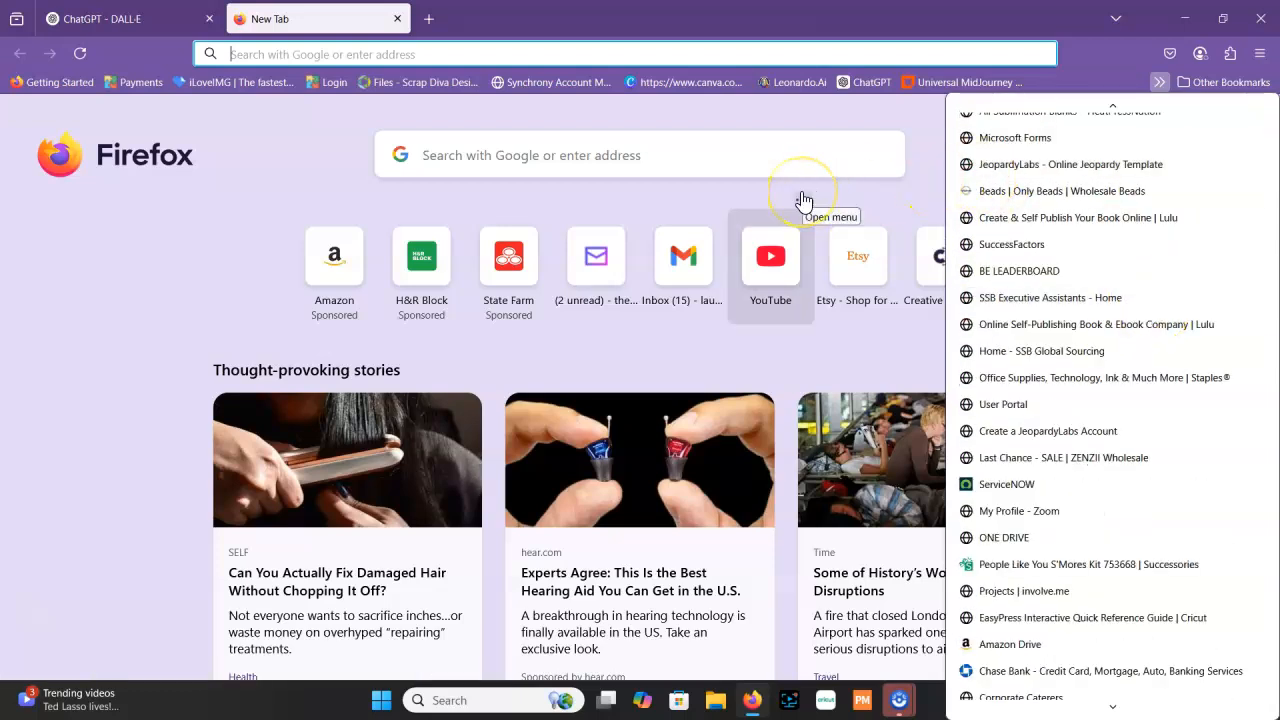
key(Down)
key(Up)
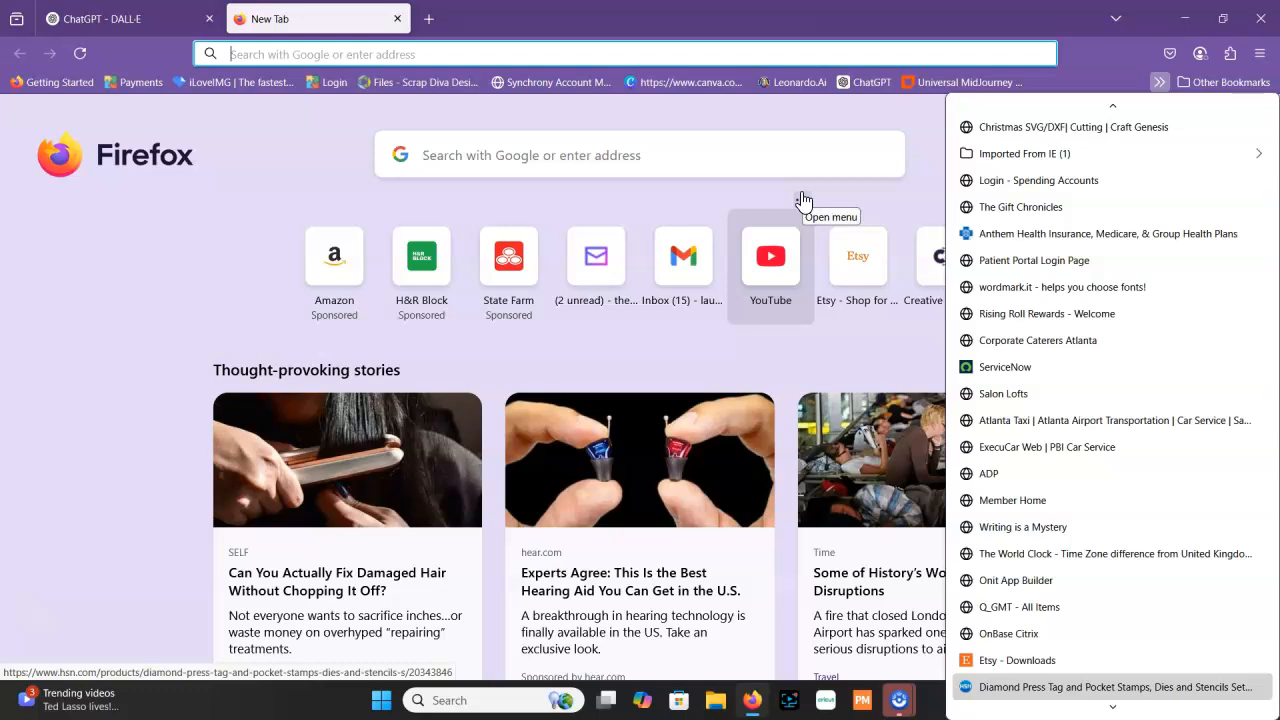
click(349, 53)
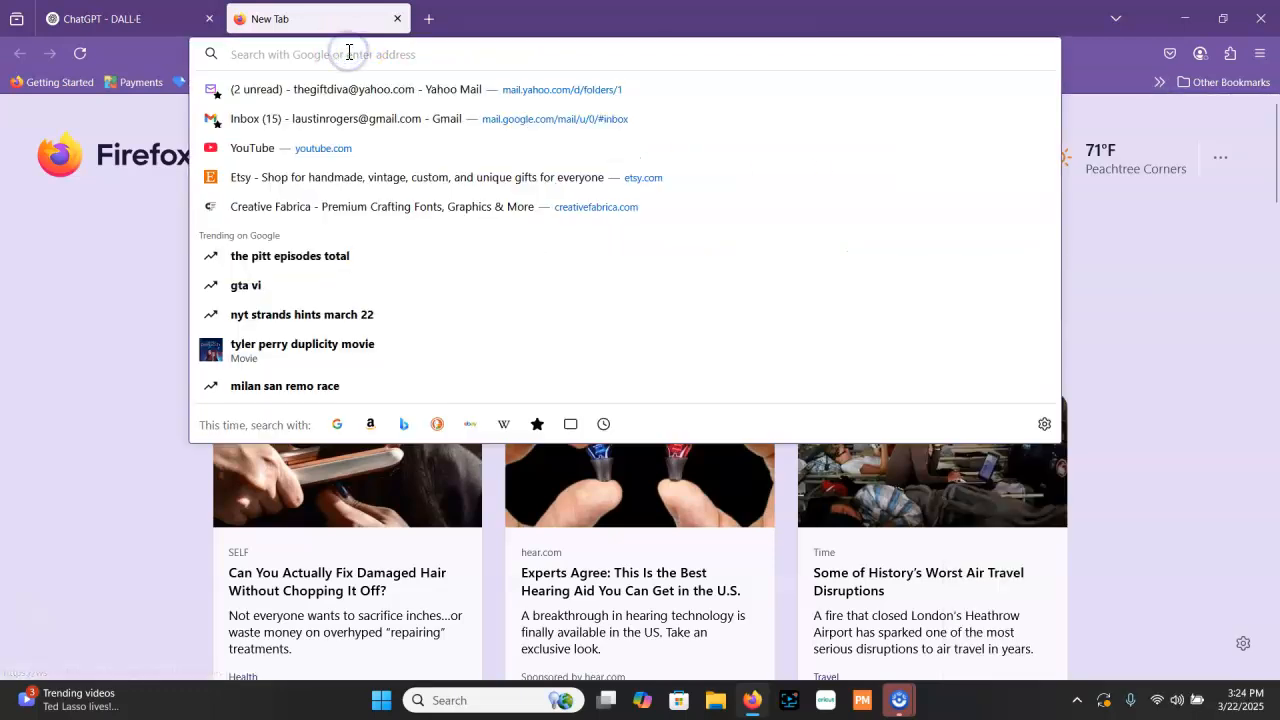
text(midjourney.com/)
key(Return)
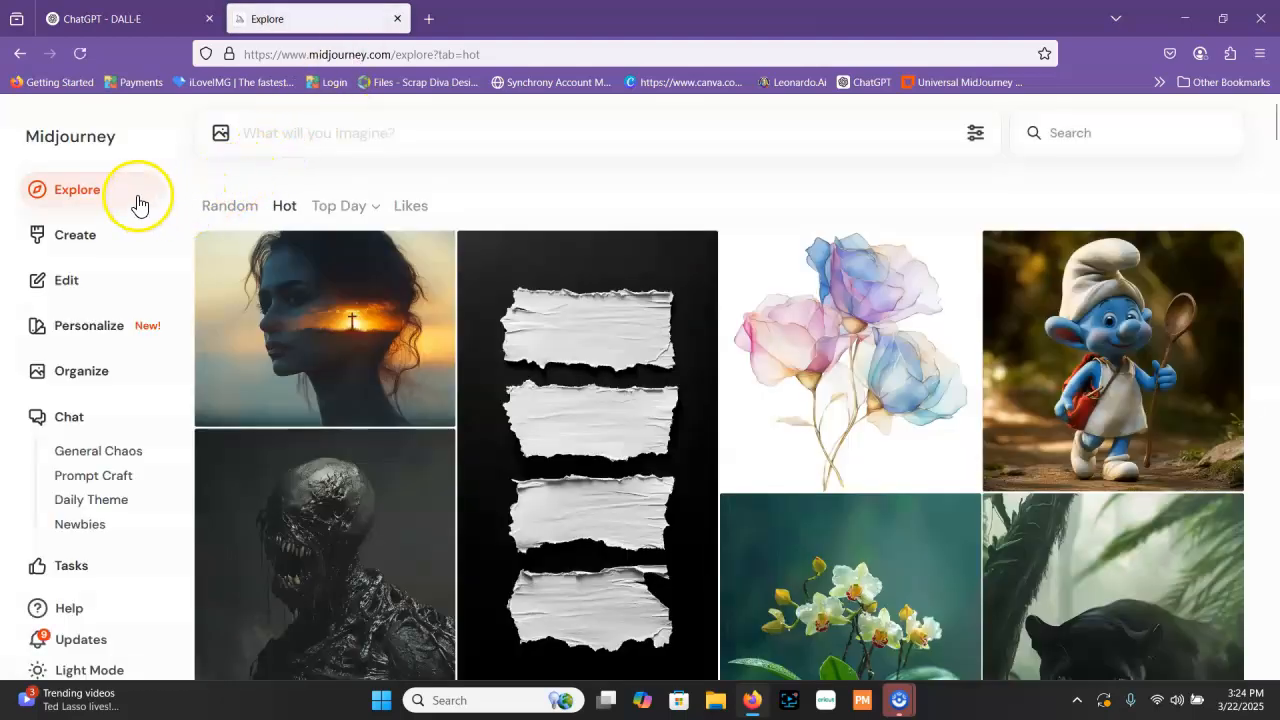
Open Midjourney's Create page, browse the earlier creations and snooze the Windows Update reminder
click(85, 246)
scroll(671, 320, down, 6)
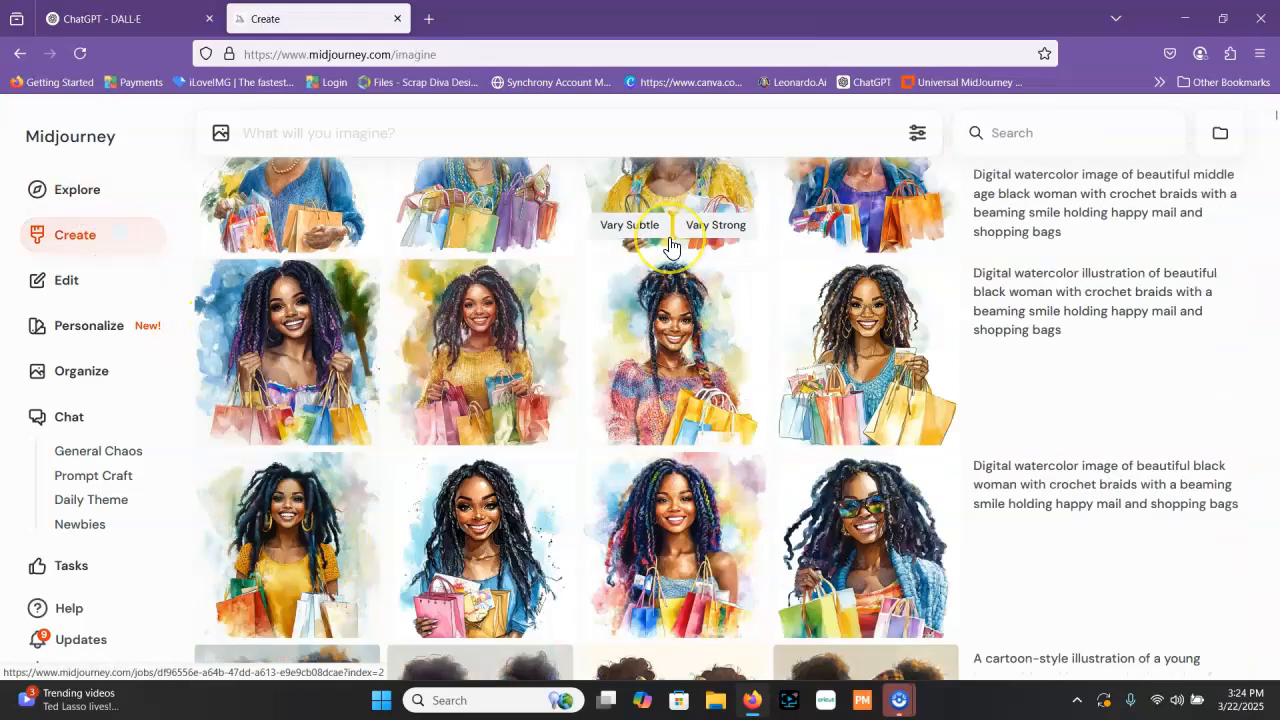
scroll(671, 246, down, 10)
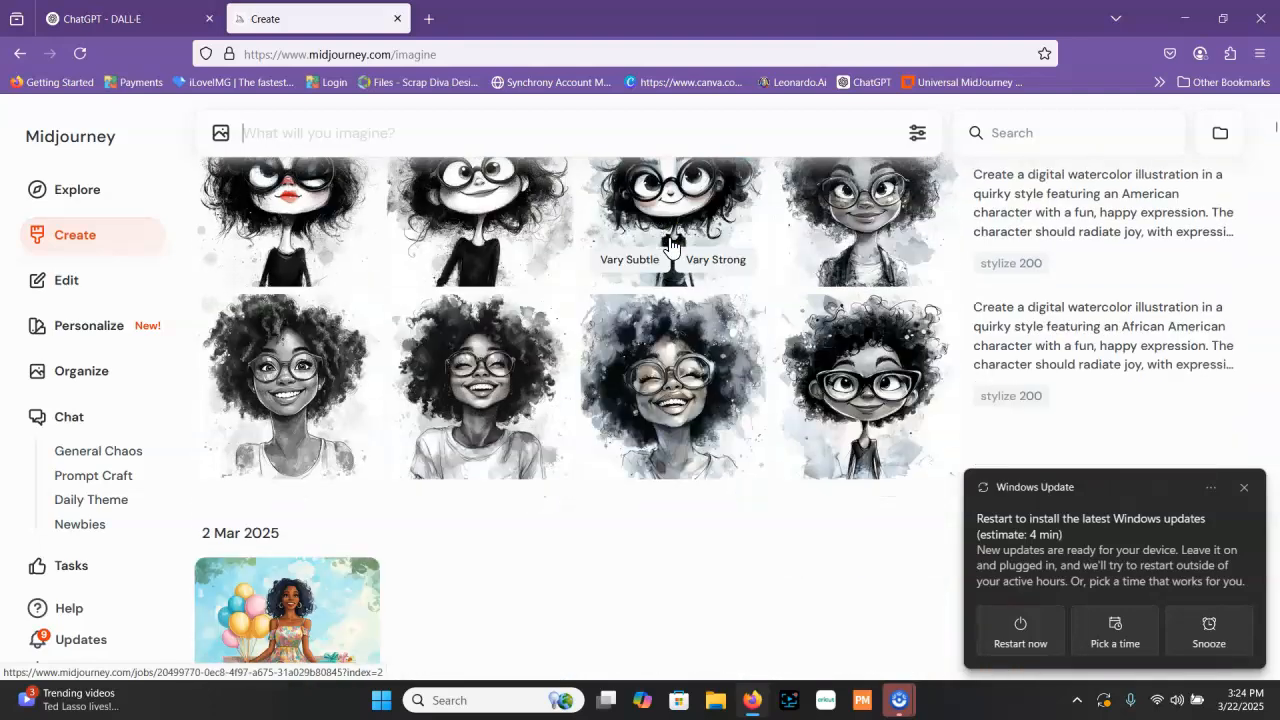
scroll(671, 246, down, 6)
scroll(671, 246, up, 10)
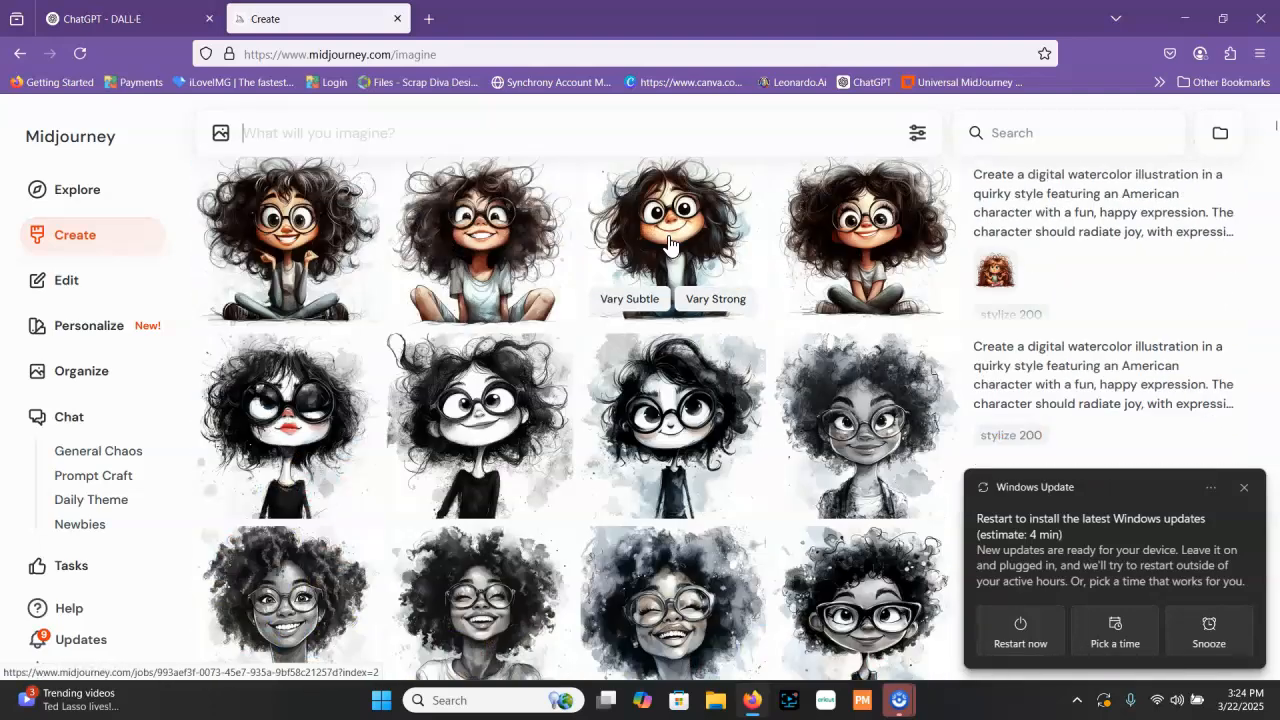
scroll(670, 245, up, 5)
click(1208, 623)
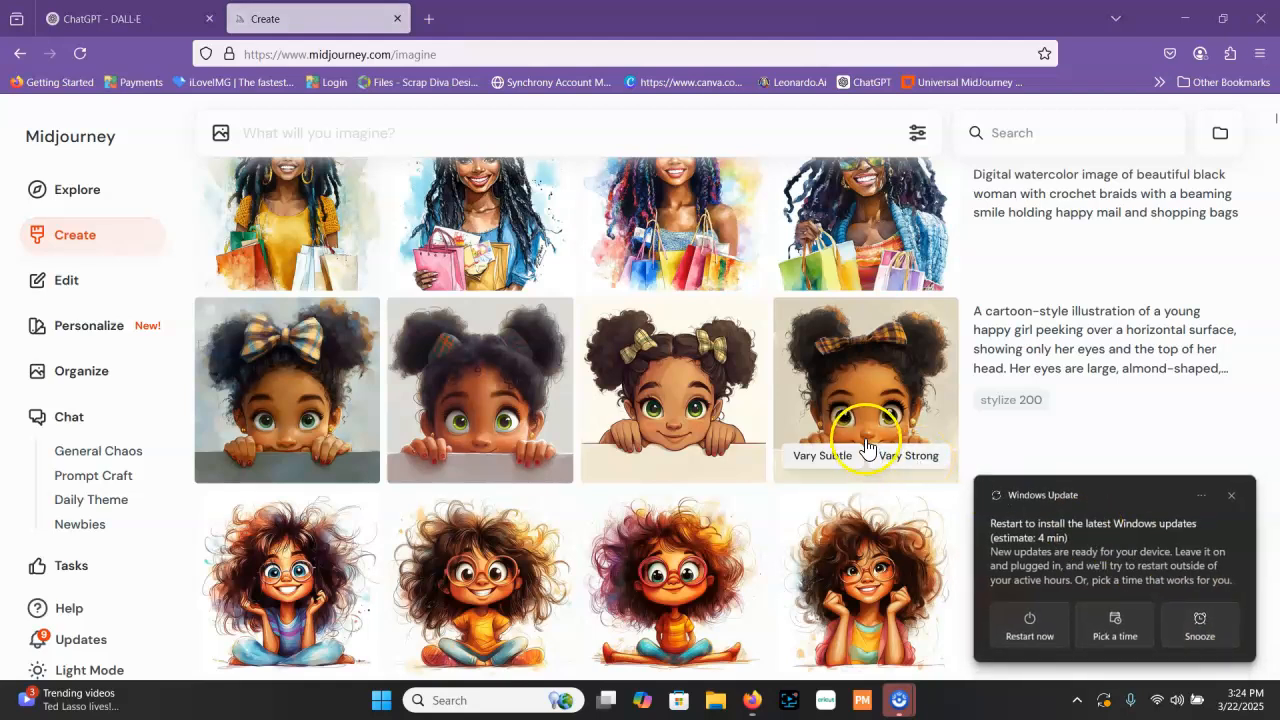
scroll(866, 447, up, 5)
Generate images in Midjourney from the copied prompt about the pigtailed girl with balloons, and dismiss the Windows Update notification
right_click(556, 133)
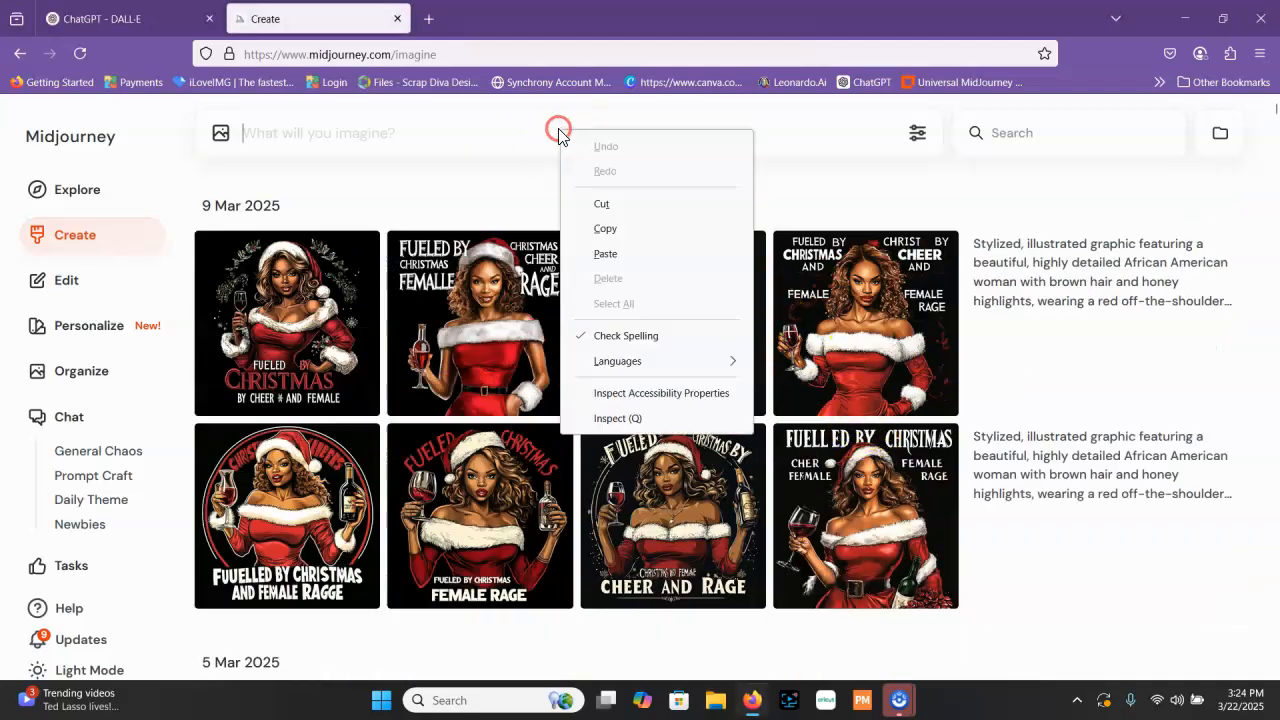
click(654, 251)
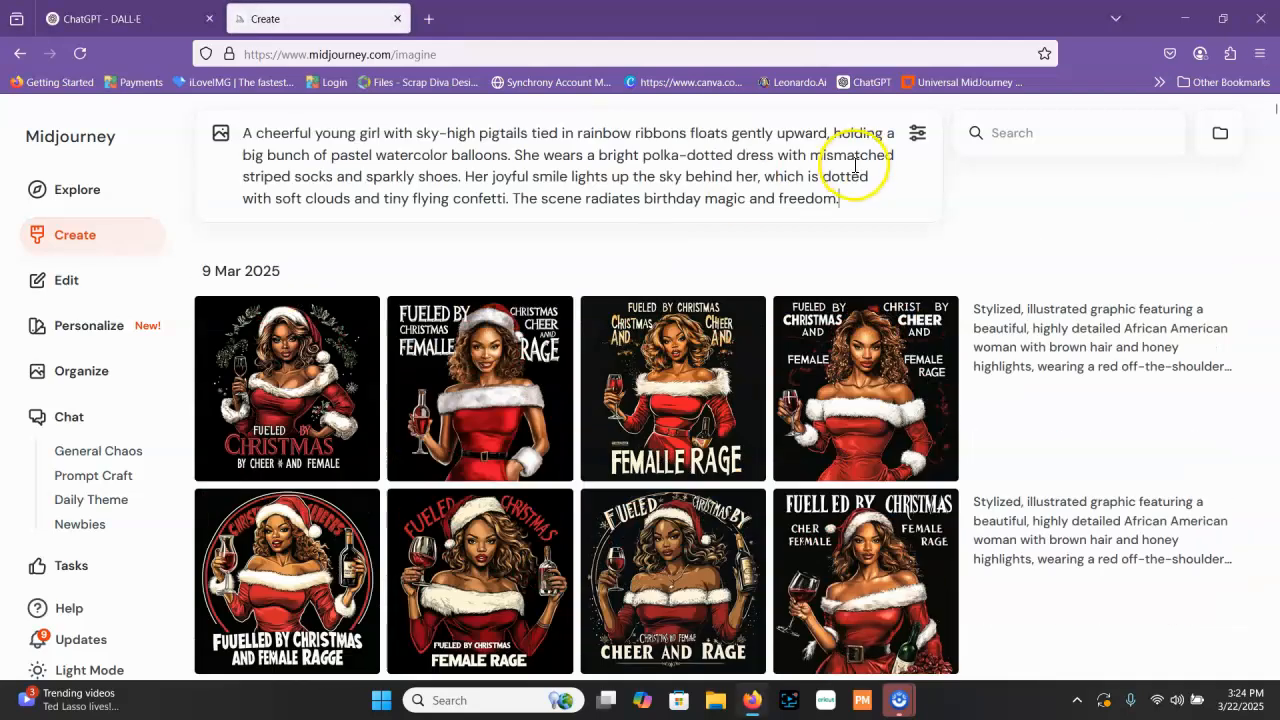
key(Return)
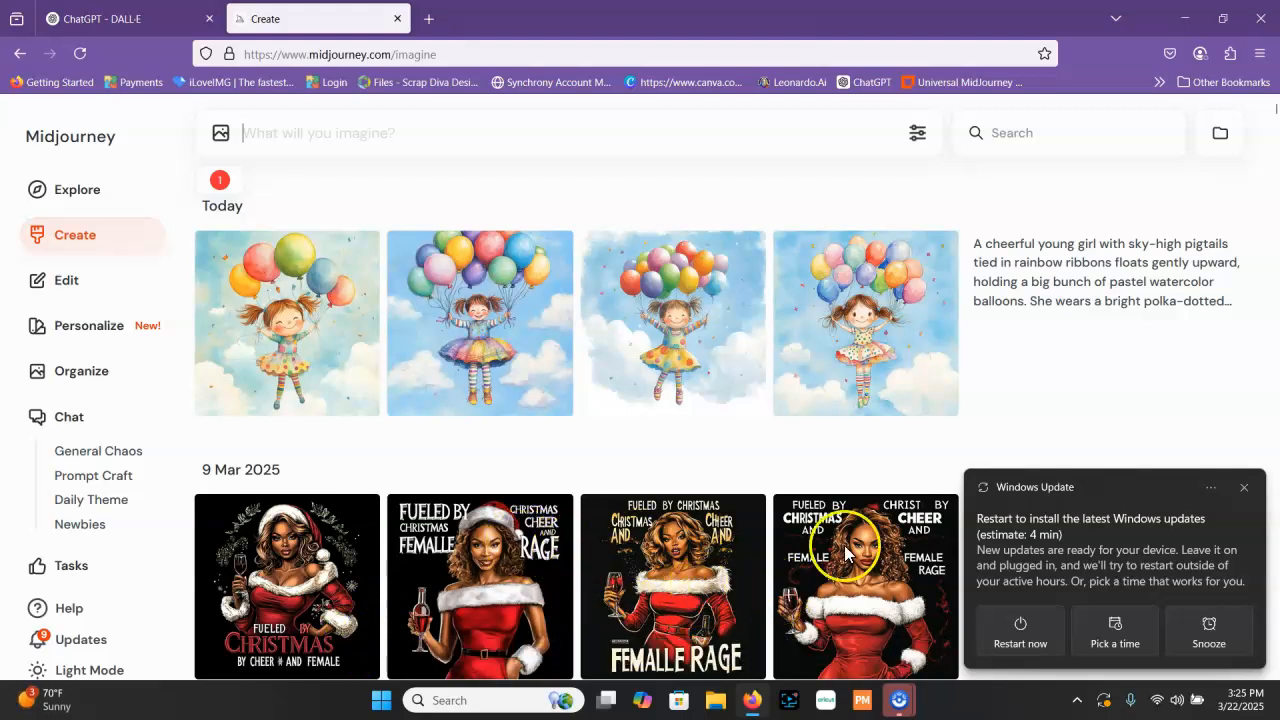
click(1247, 489)
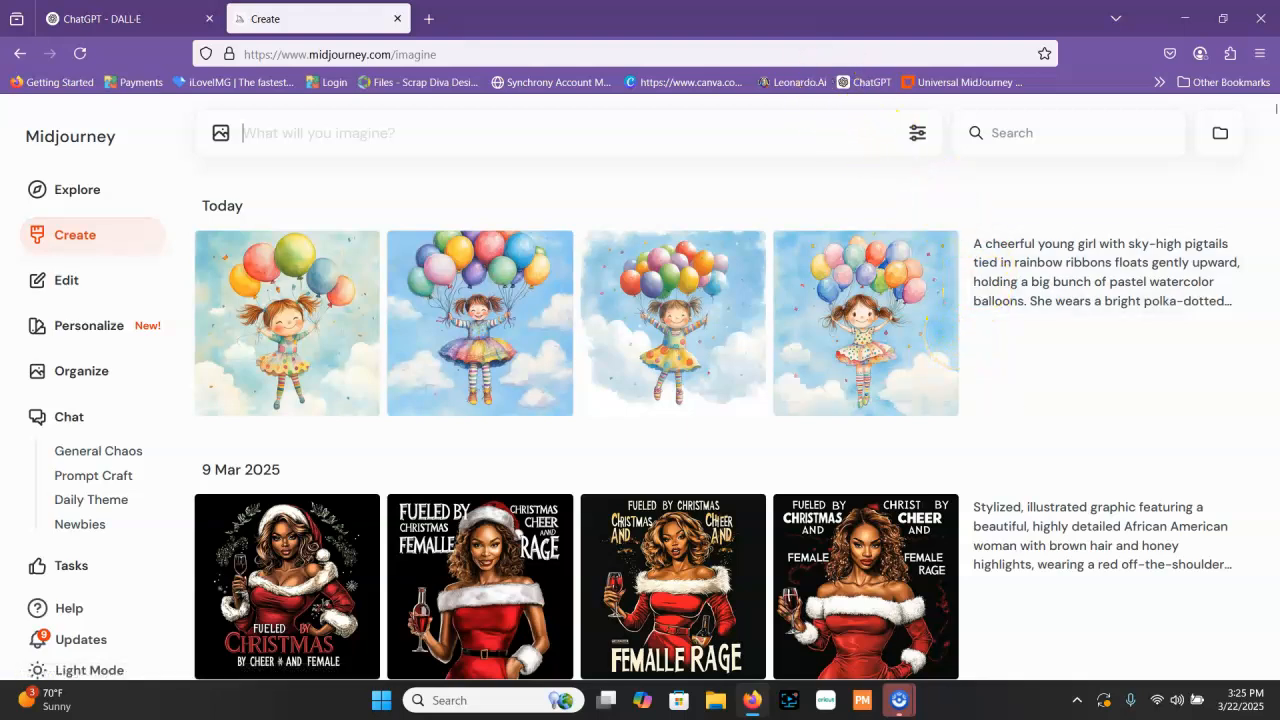
Open the Leonardo.Ai login page in a new browser tab and look over its sign-in options
click(429, 19)
click(795, 82)
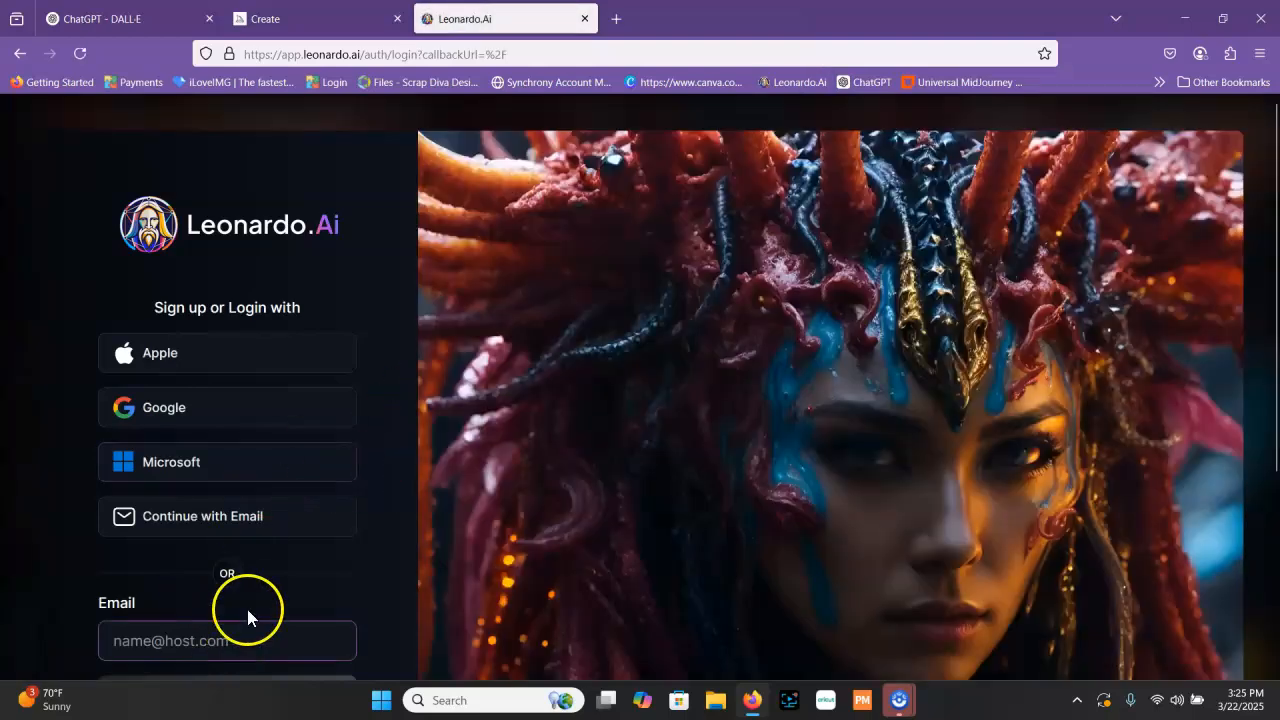
scroll(264, 515, down, 3)
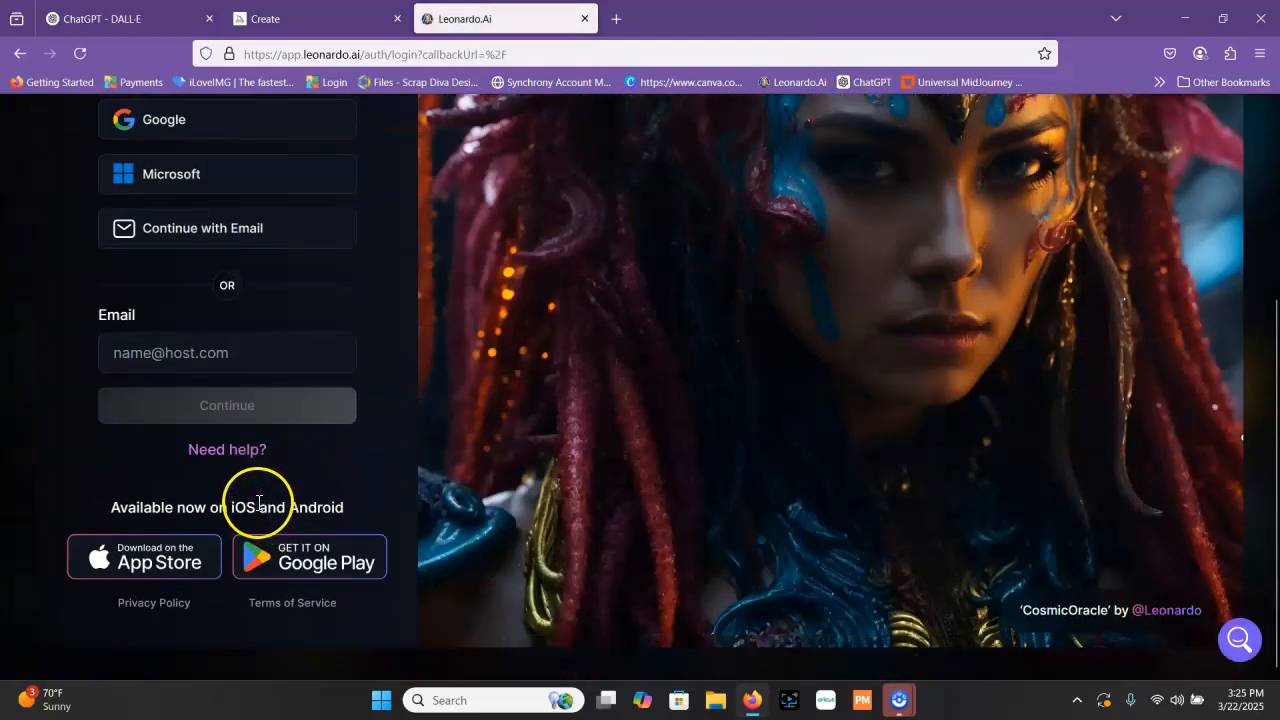
scroll(258, 502, up, 1)
scroll(255, 497, up, 1)
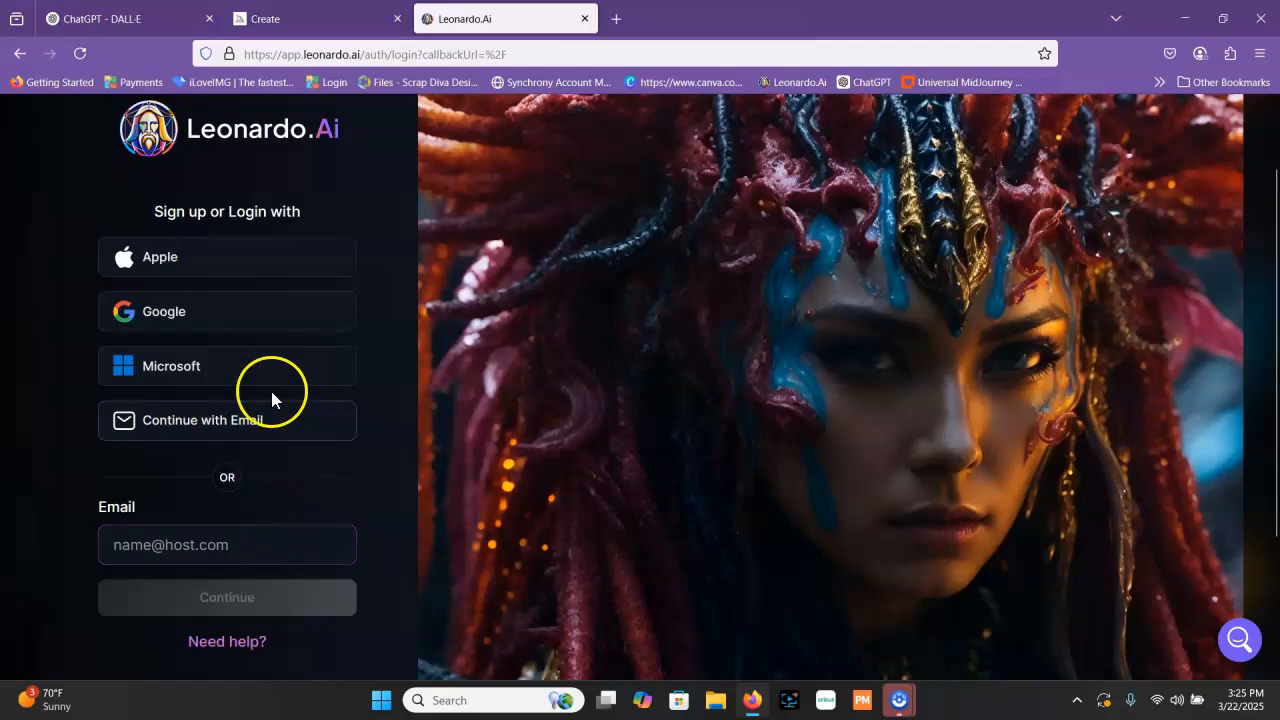
Try to sign in to Leonardo.Ai through Apple with the saved account e-mail and account password
click(283, 264)
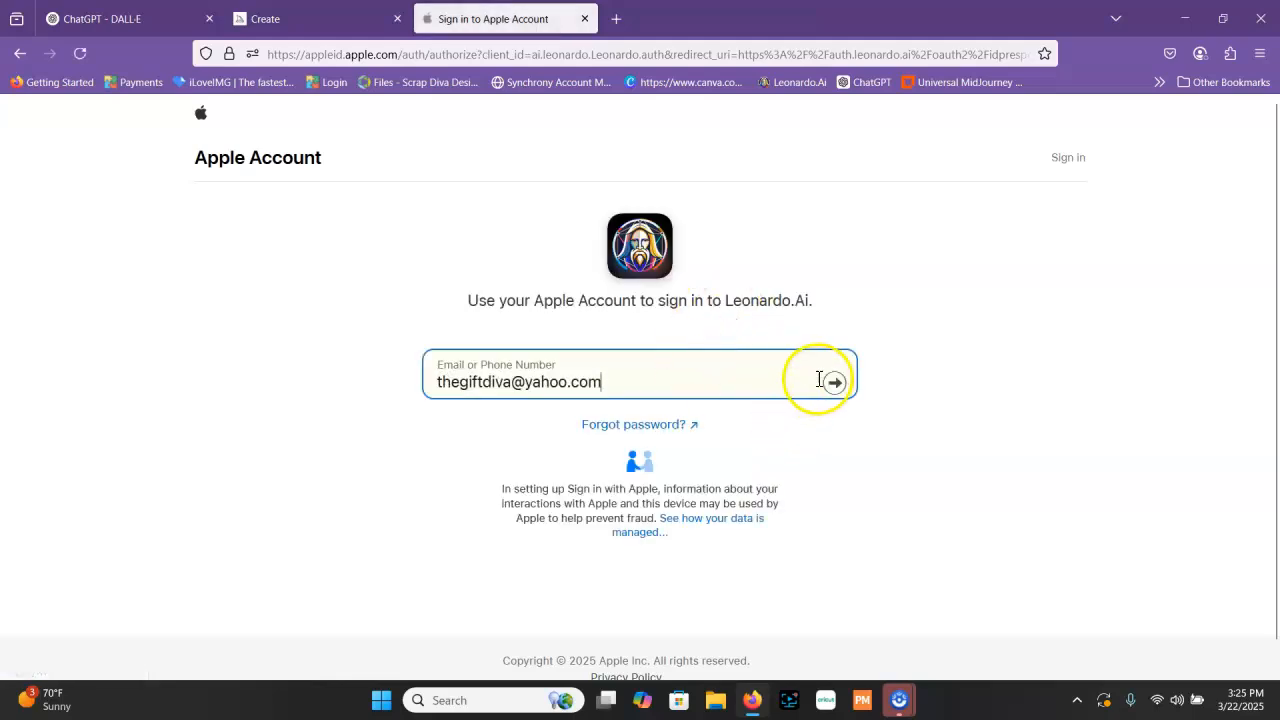
click(824, 383)
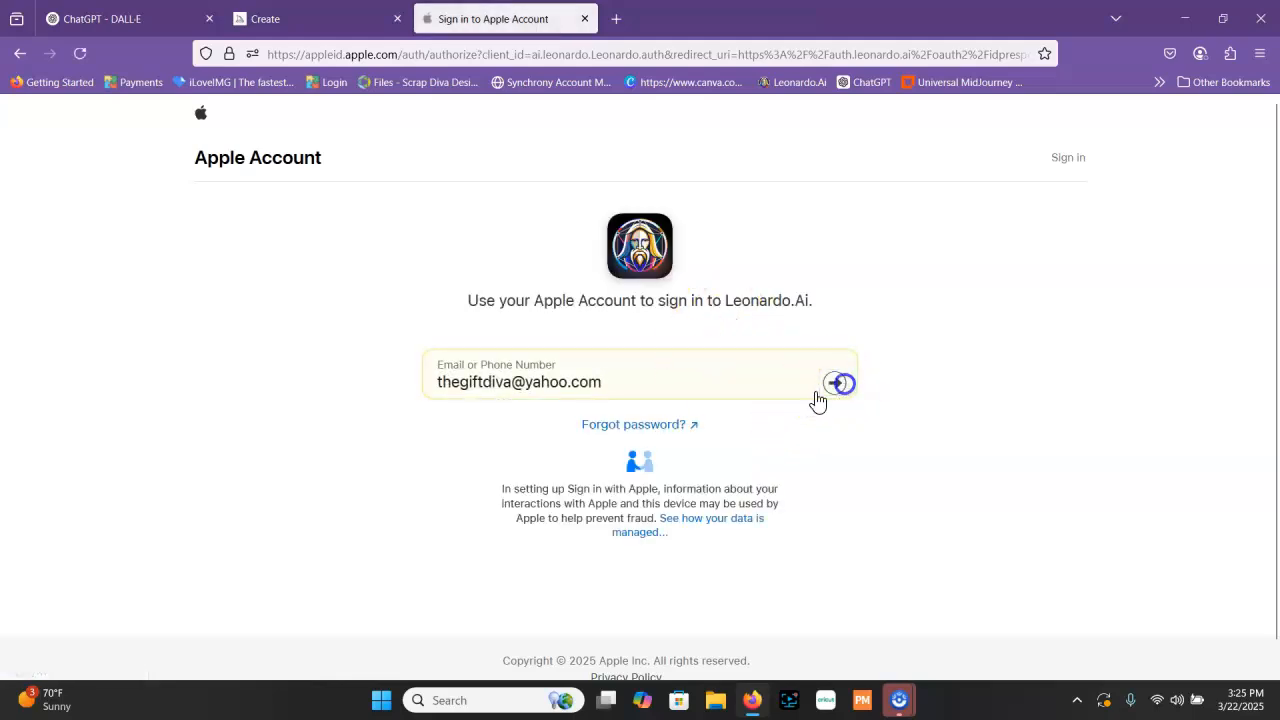
click(836, 431)
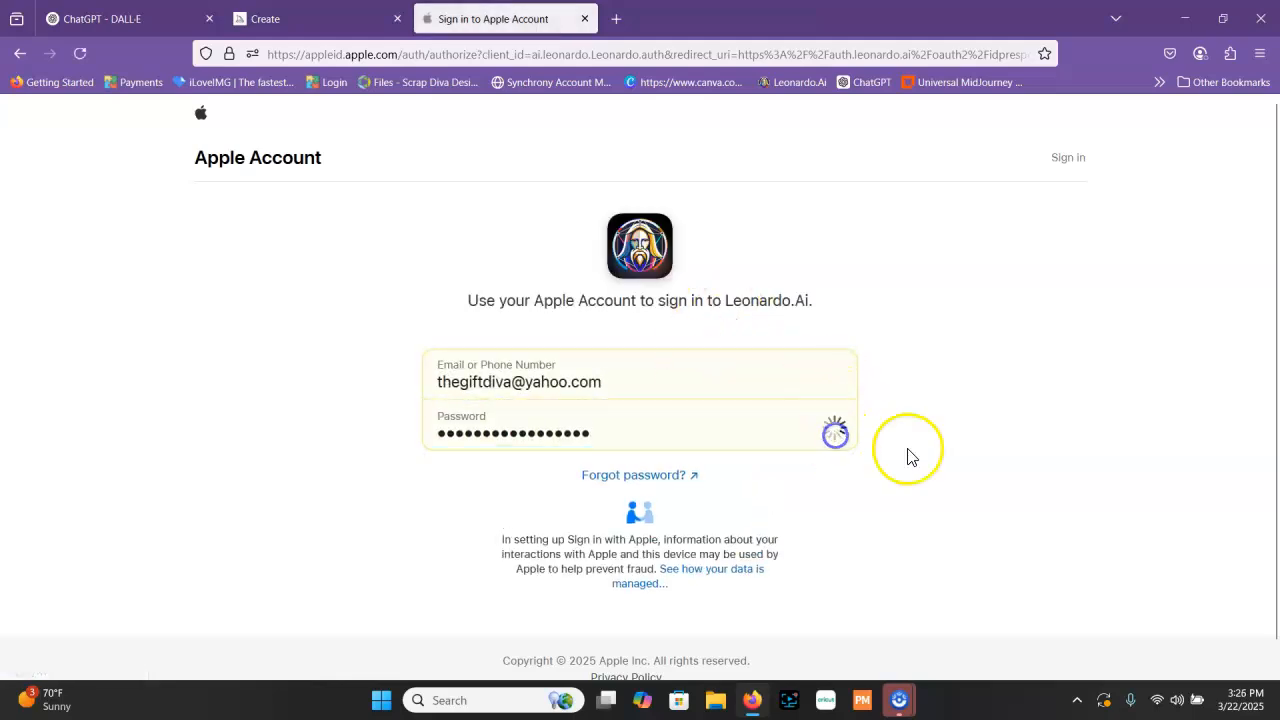
click(903, 350)
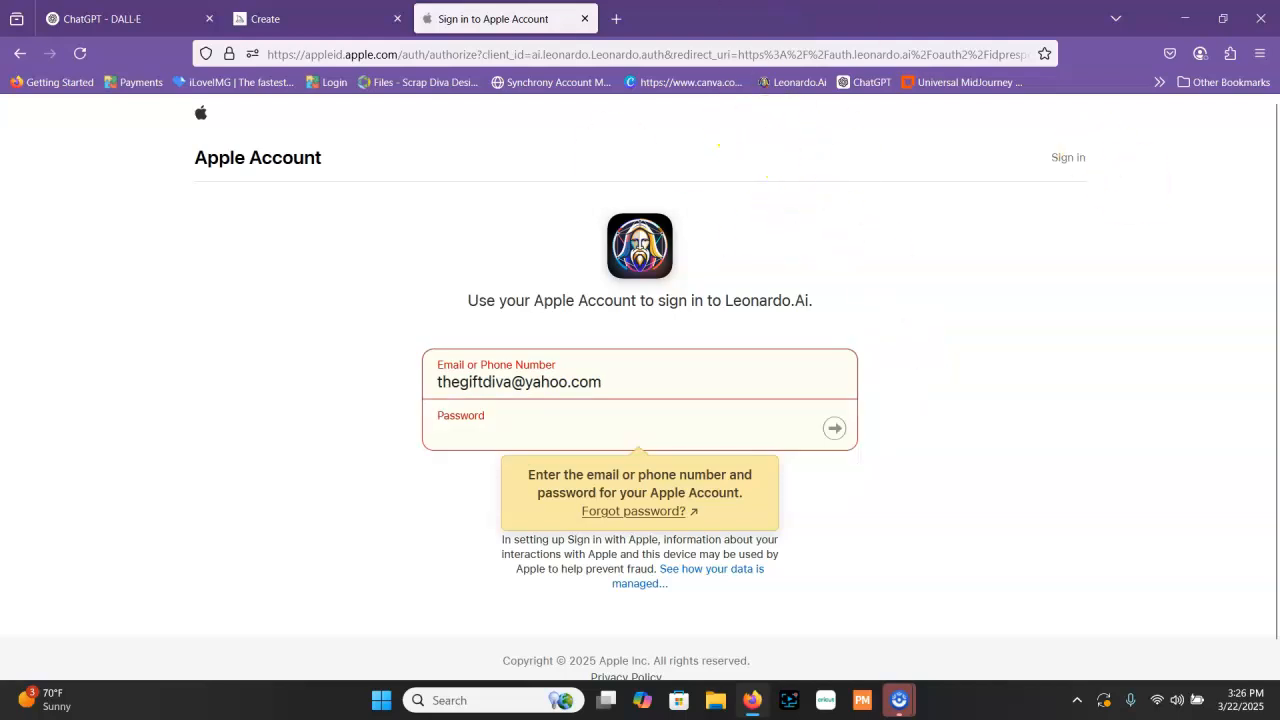
Generate images of the balloon girl from the same prompt in Bing Image Creator and look over the results
click(691, 153)
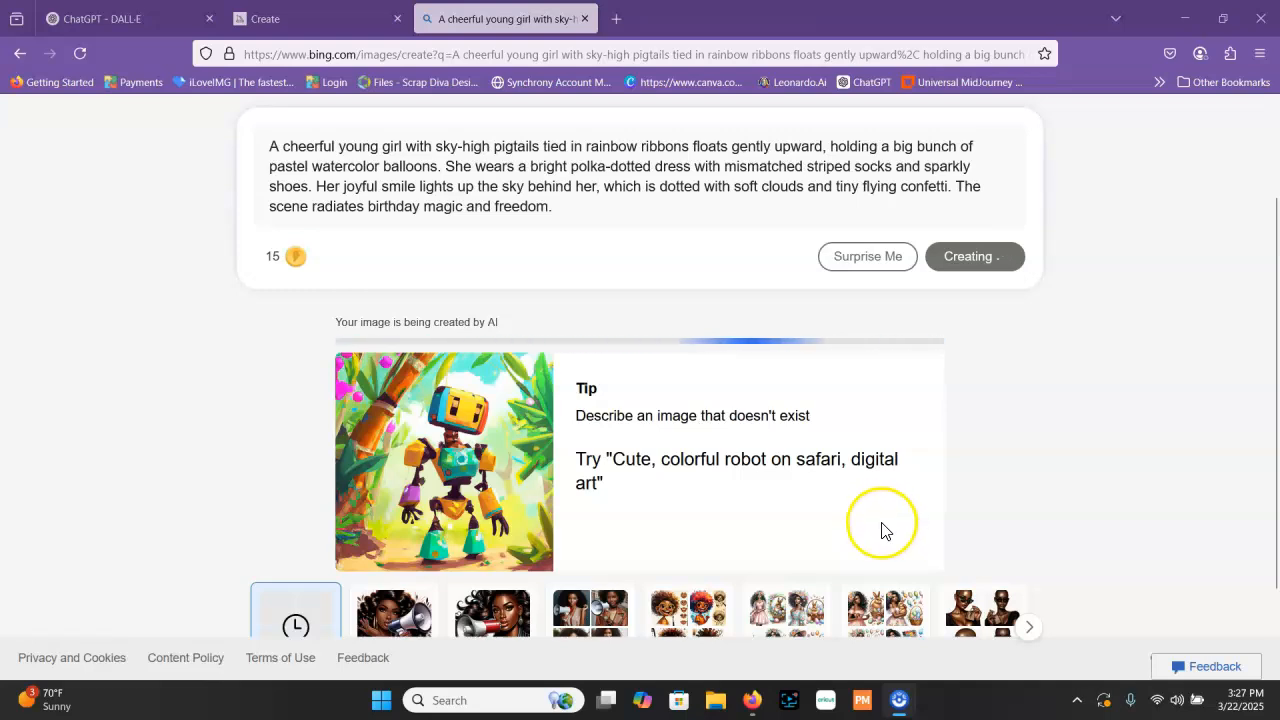
scroll(920, 512, down, 1)
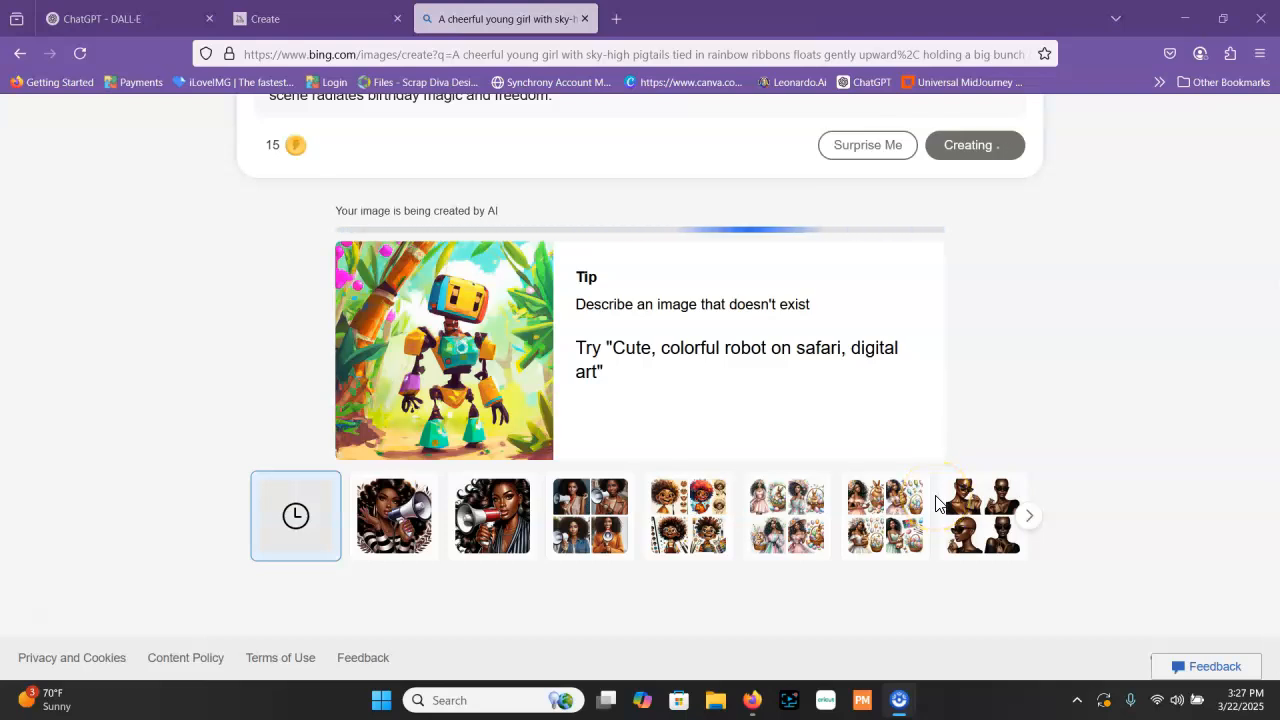
scroll(951, 527, up, 3)
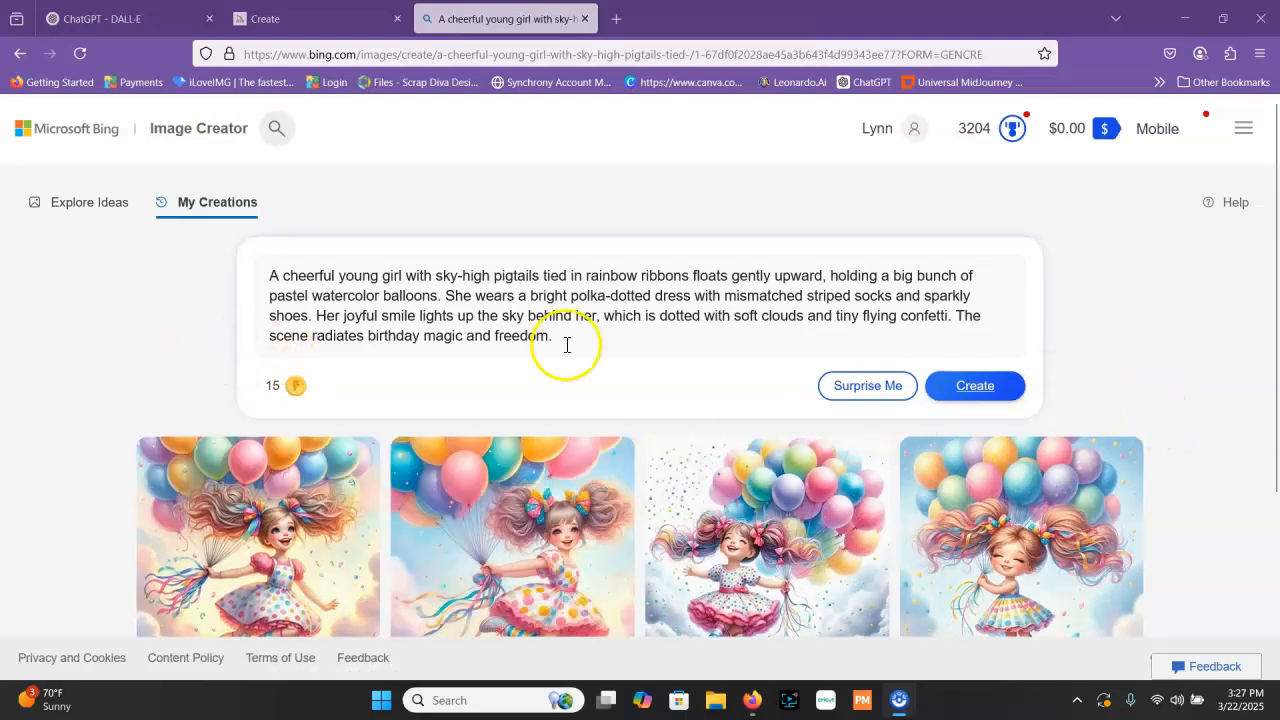
mouse_move(285, 388)
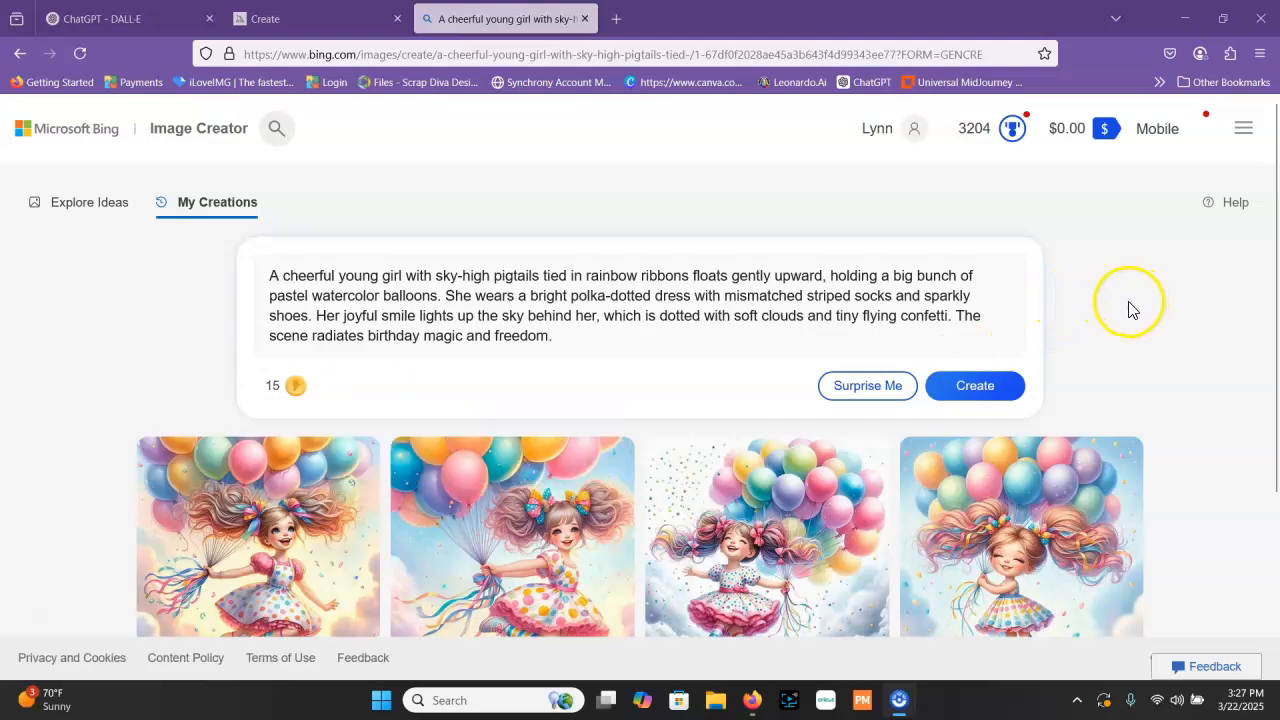
scroll(1106, 318, down, 2)
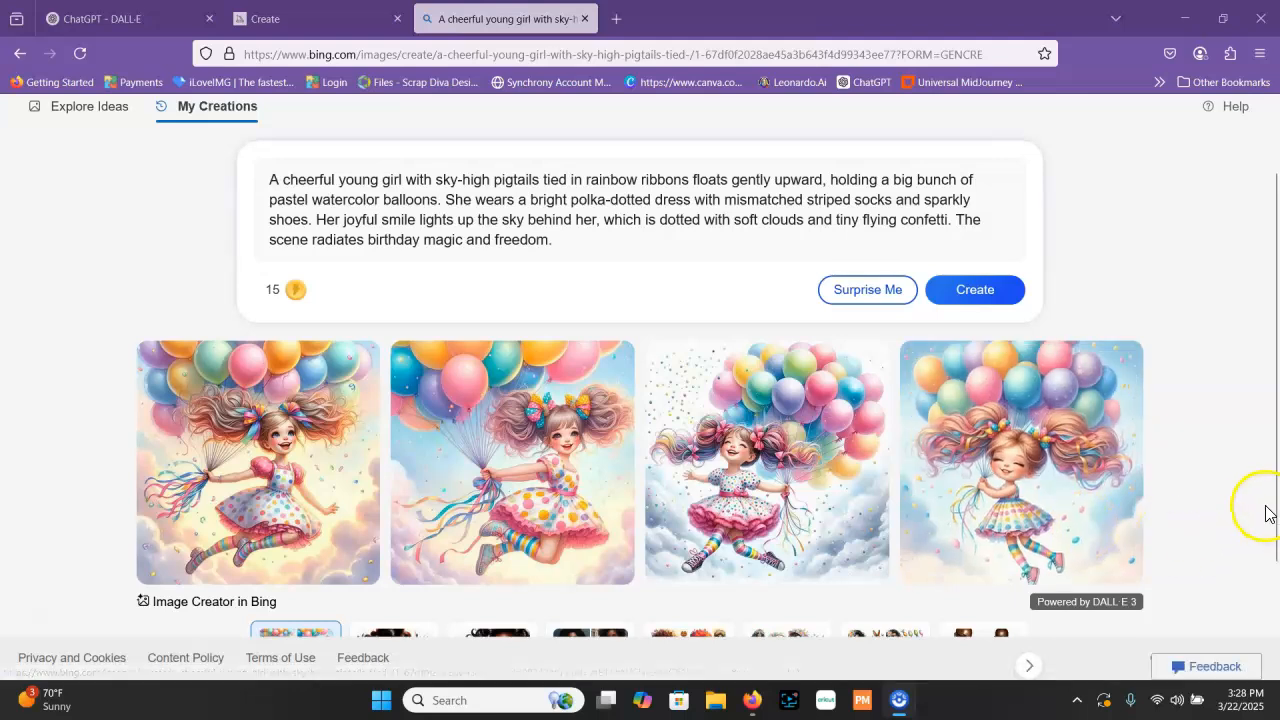
scroll(1190, 375, down, 3)
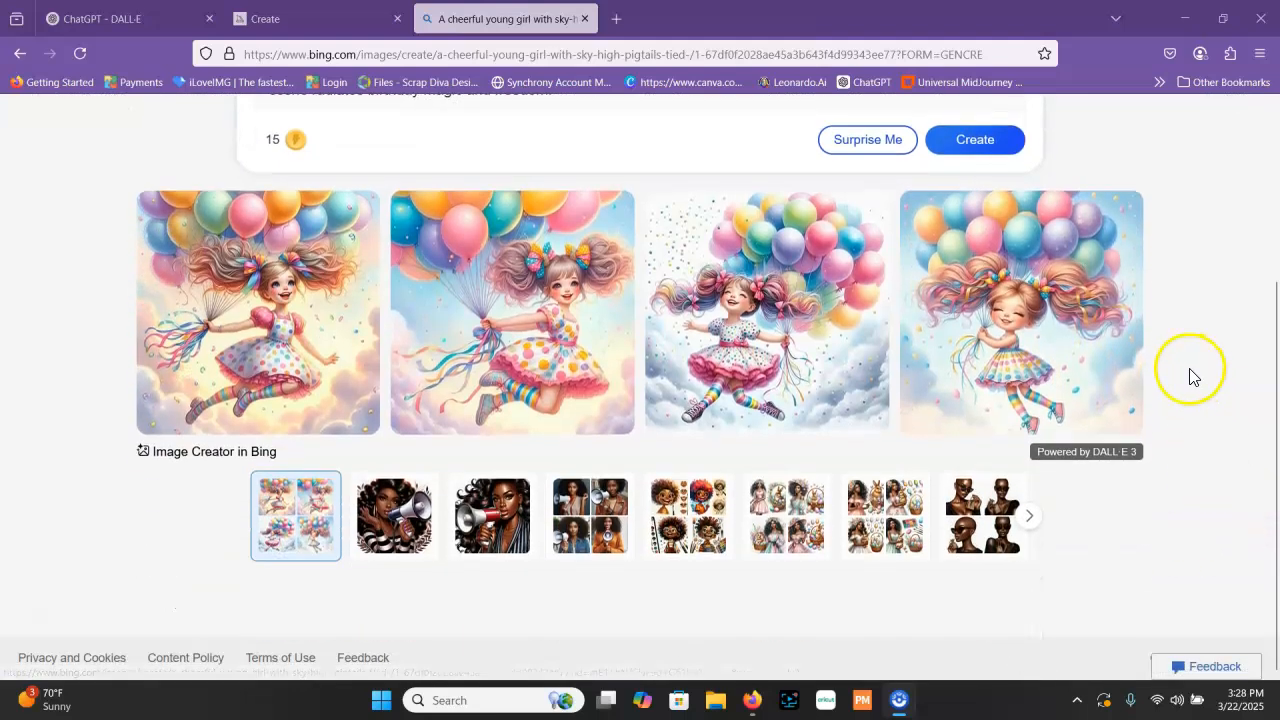
scroll(1190, 375, up, 2)
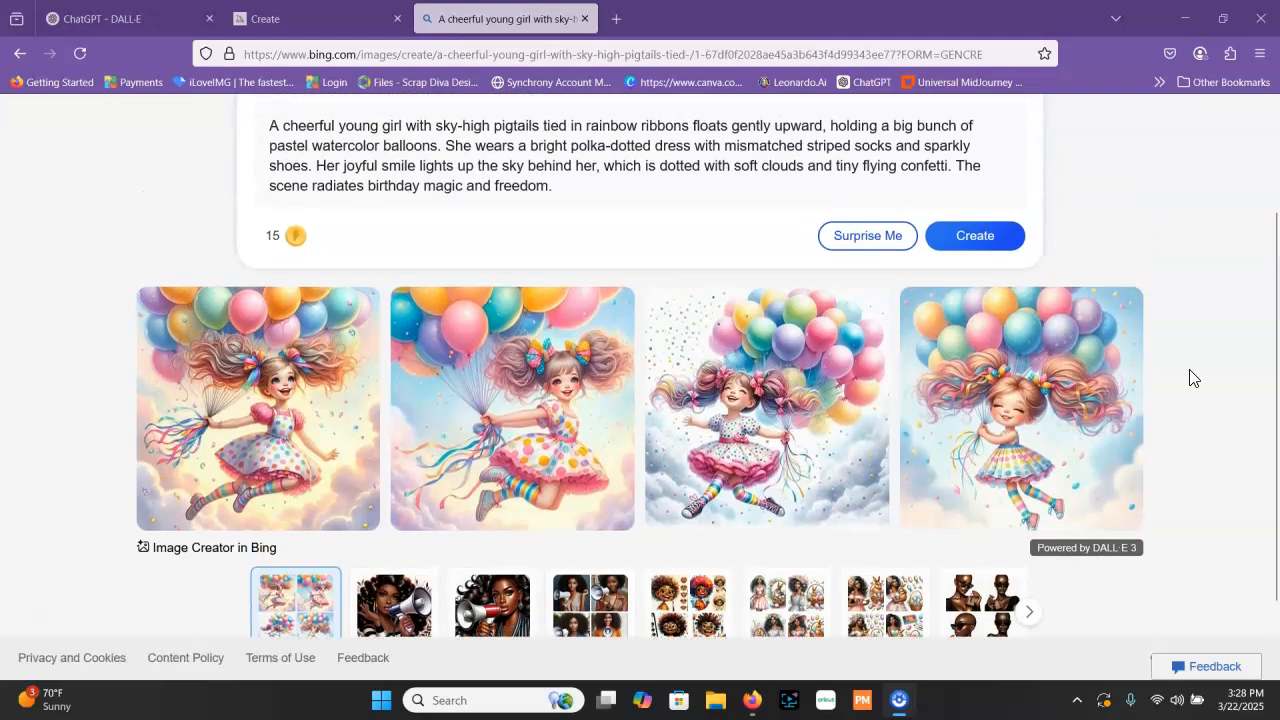
scroll(1157, 363, up, 2)
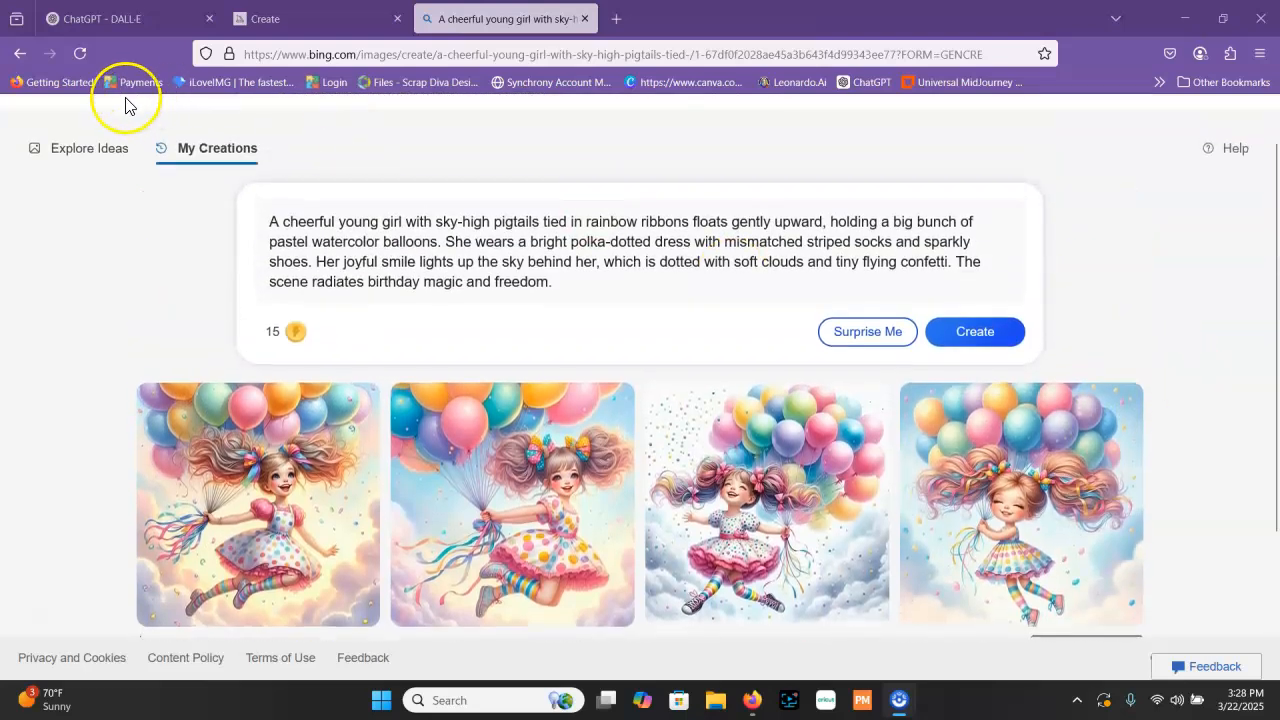
Switch back to ChatGPT and open the earlier "Whimsical Birthday Card Prompt" conversation
click(105, 20)
click(121, 524)
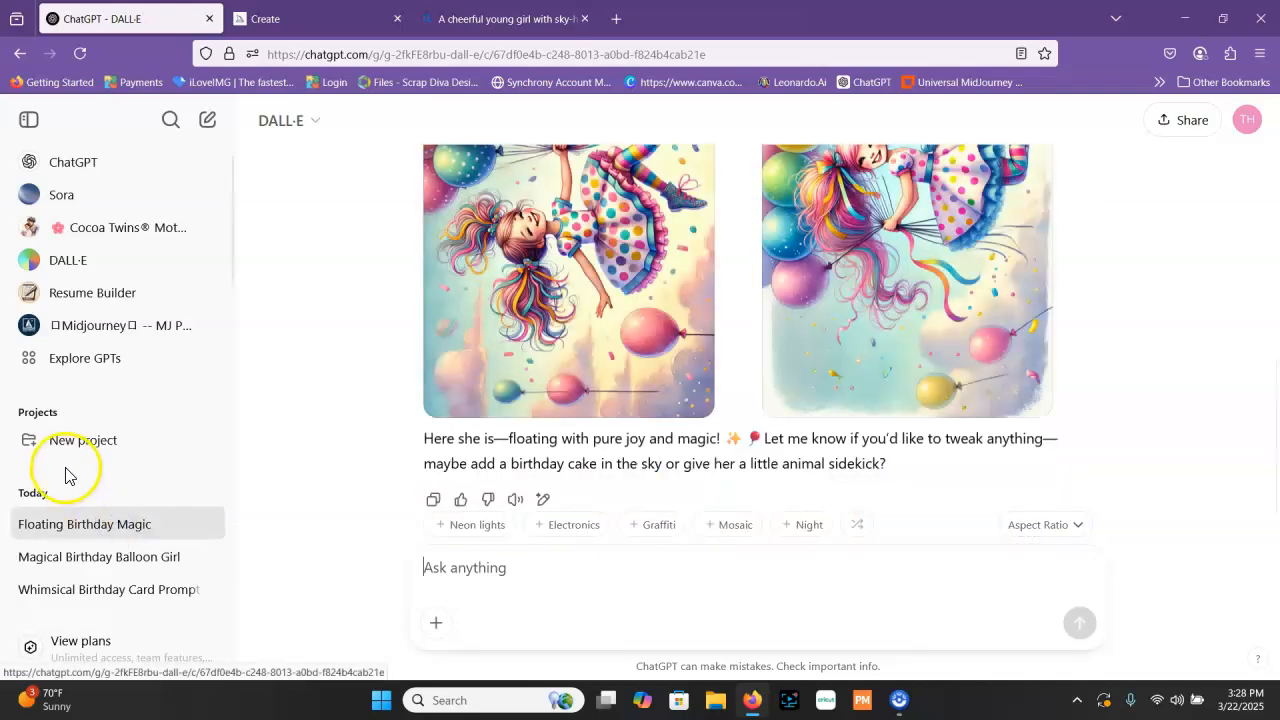
click(155, 557)
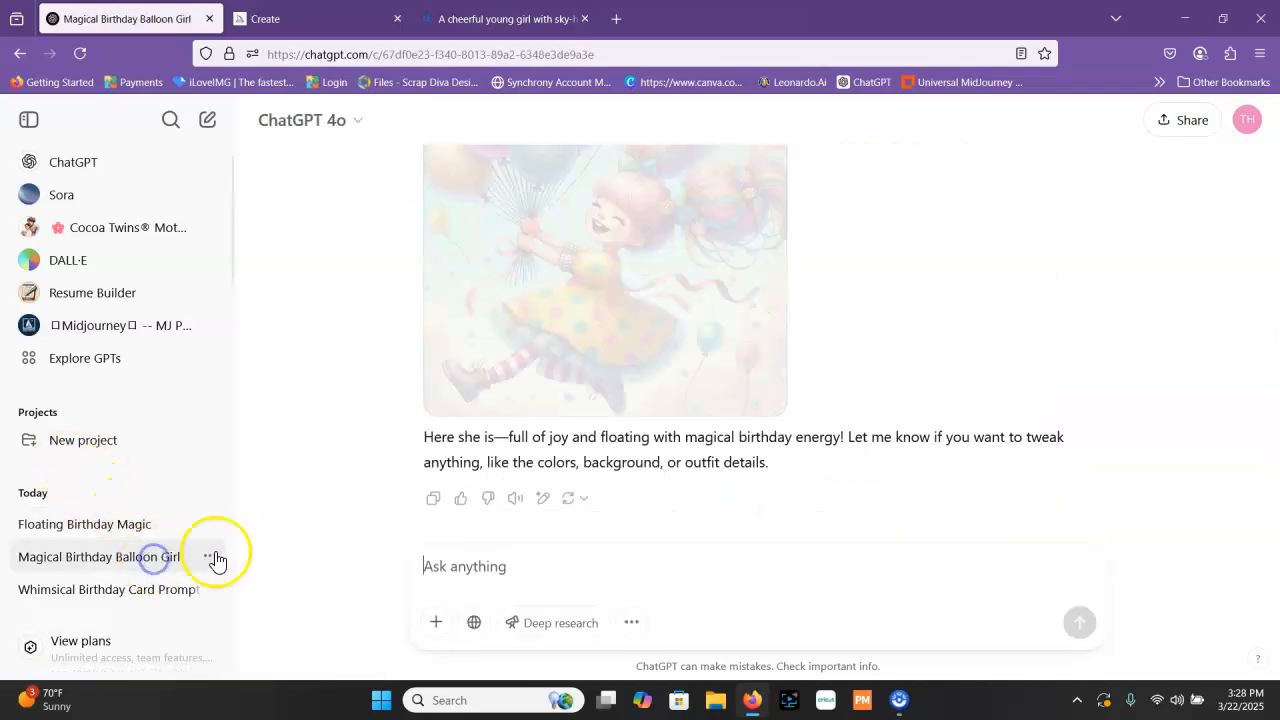
scroll(540, 460, up, 5)
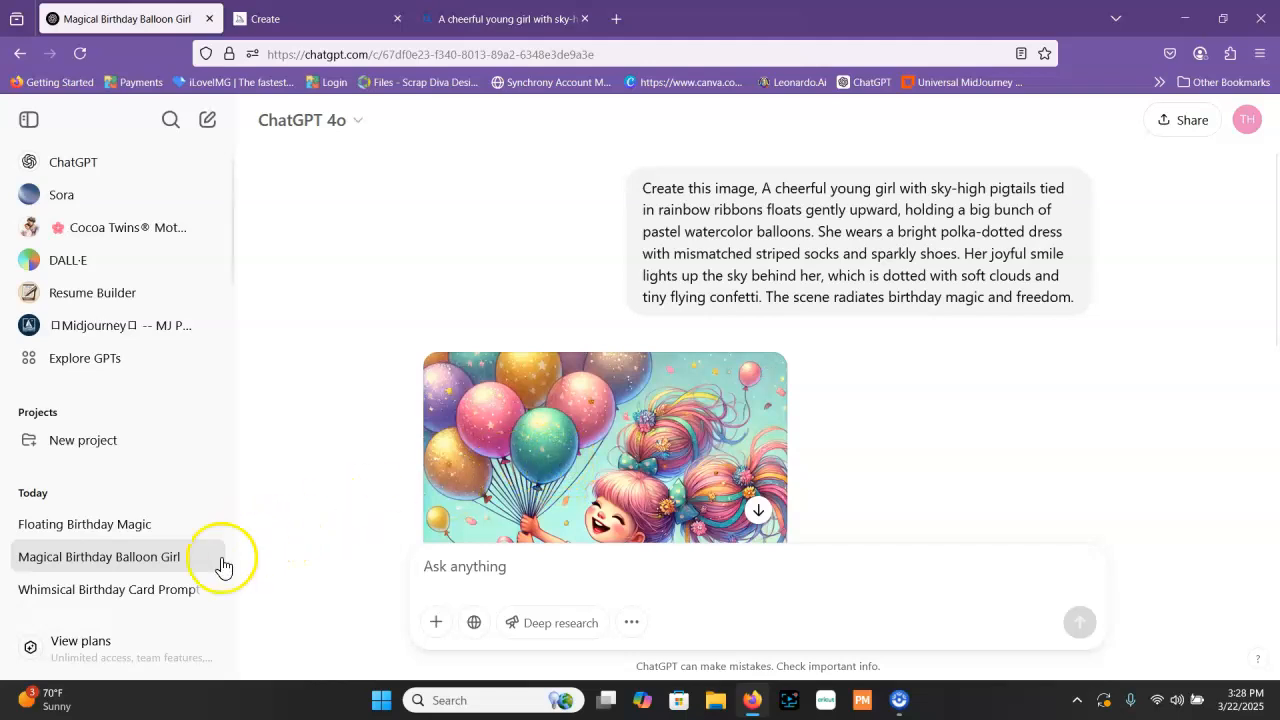
click(158, 591)
scroll(143, 480, down, 3)
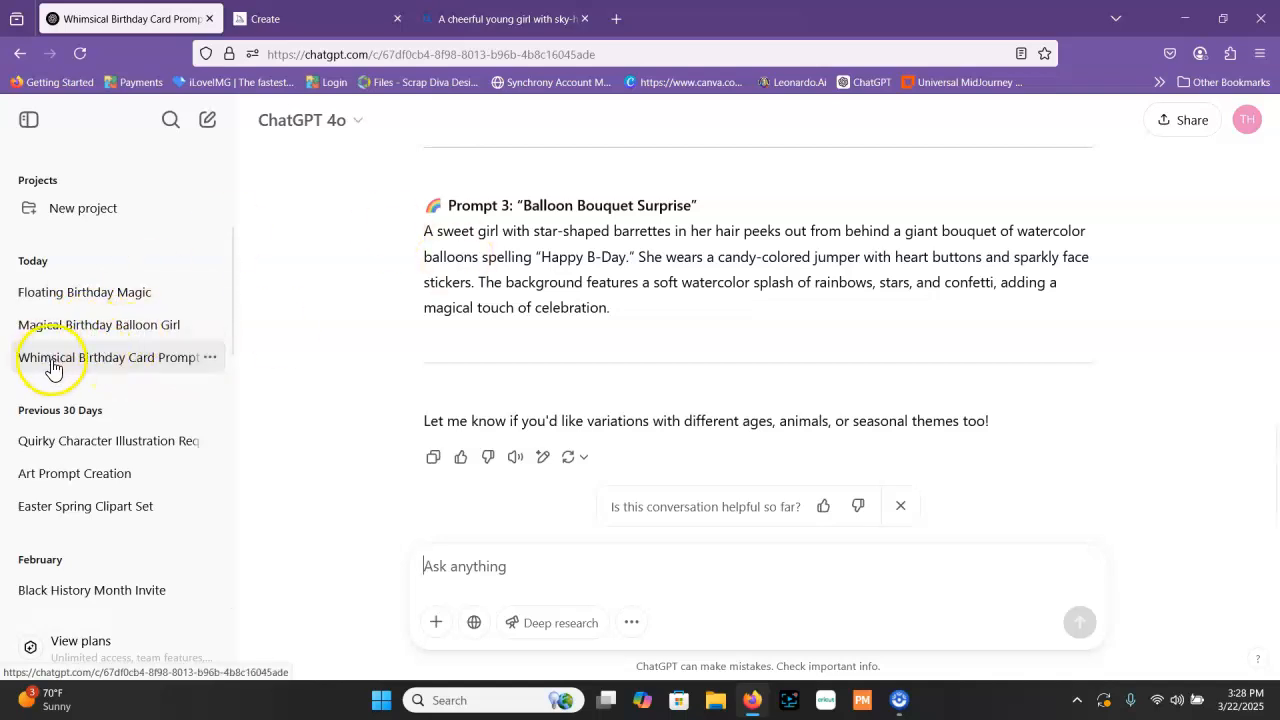
Copy the description text of Prompt 2, "Whimsy Park Parade", from the conversation
scroll(571, 209, up, 4)
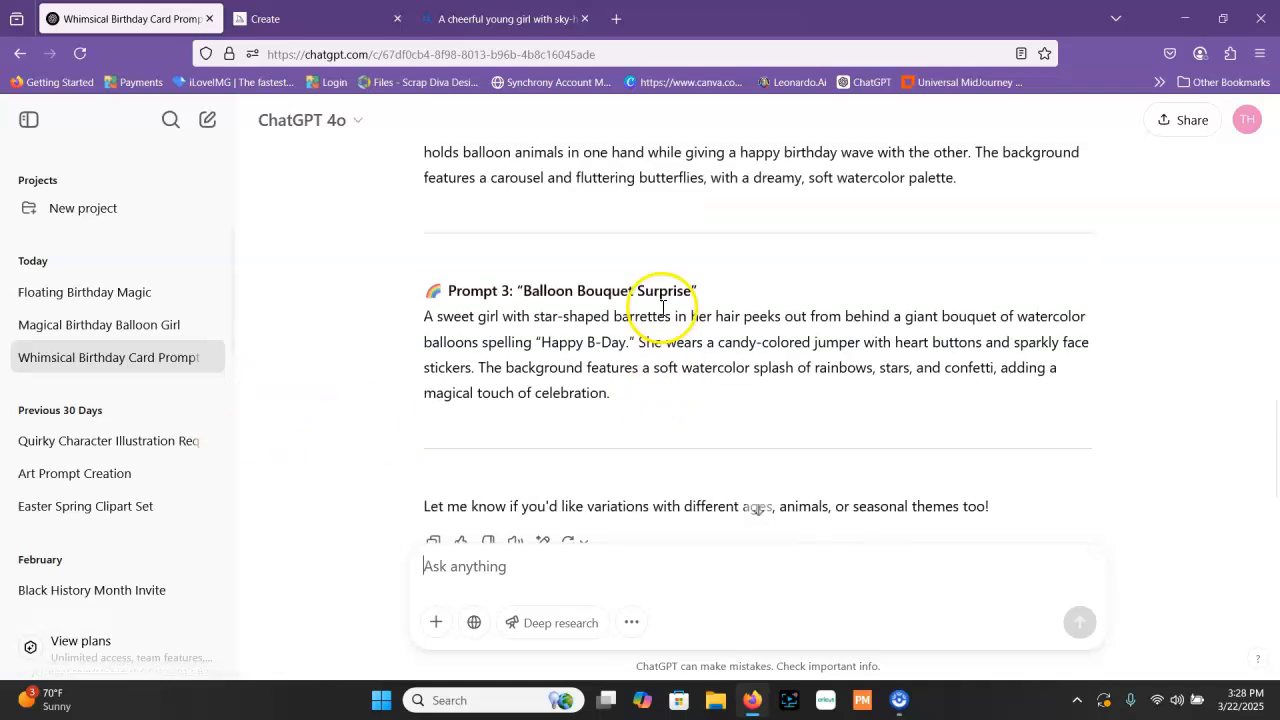
drag(421, 364, 1010, 462)
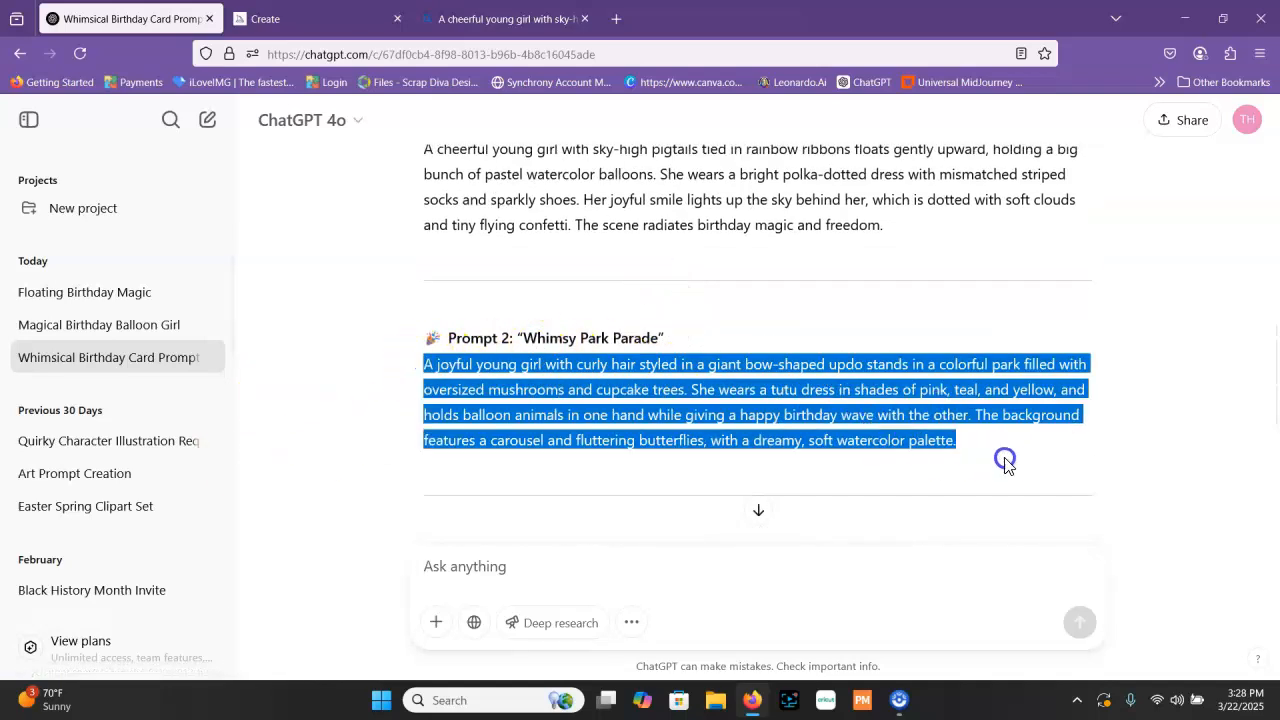
right_click(542, 388)
click(614, 405)
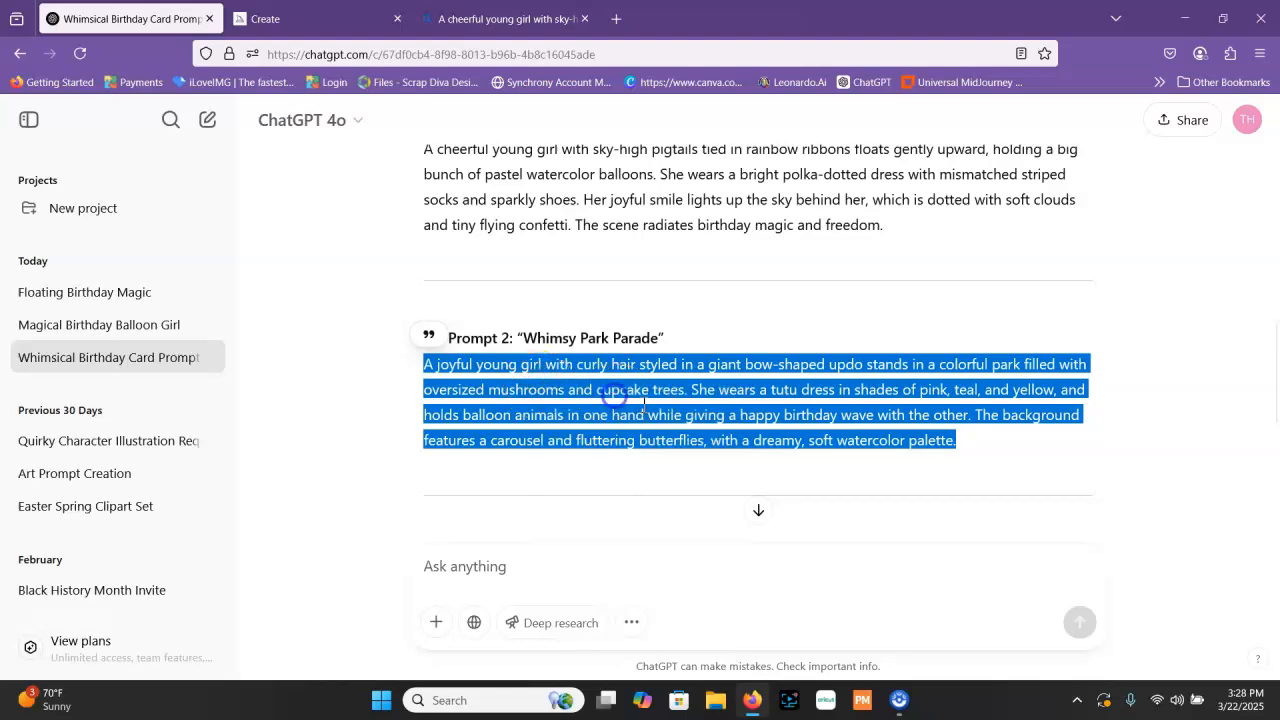
Submit the copied "Whimsy Park Parade" prompt in a new ChatGPT chat and view the generated image
scroll(165, 245, up, 1)
scroll(160, 245, up, 3)
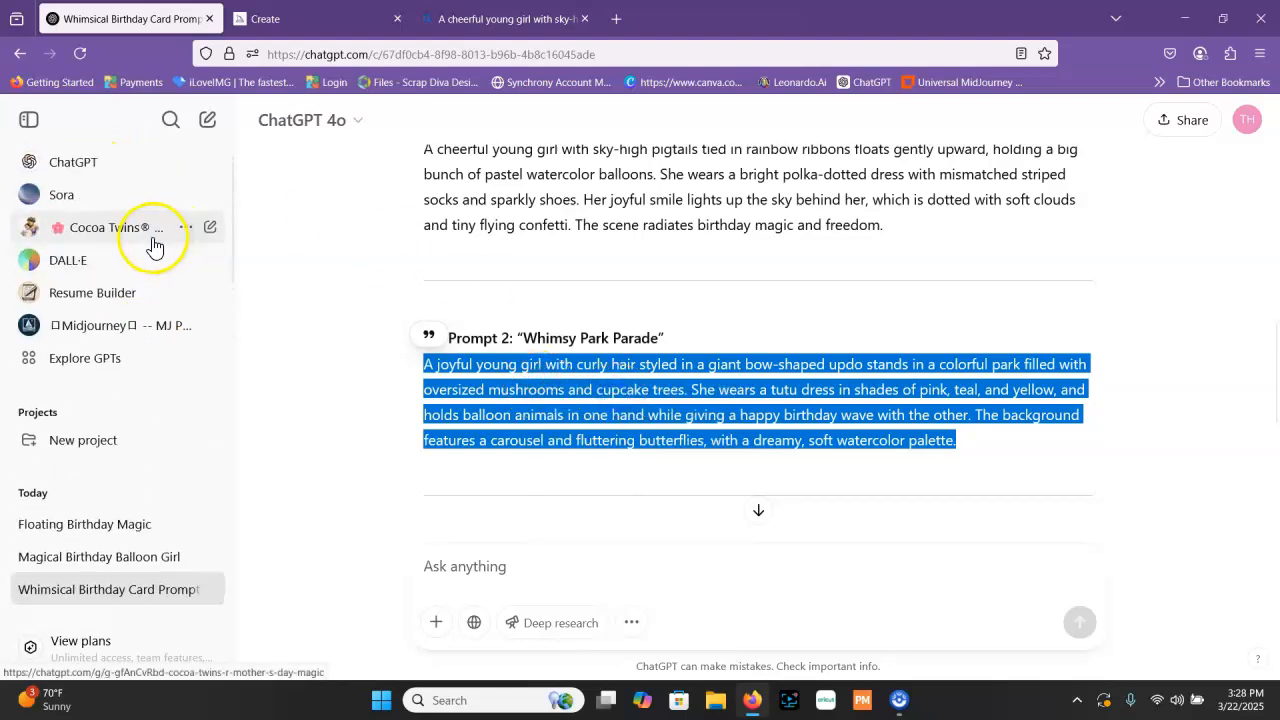
click(110, 168)
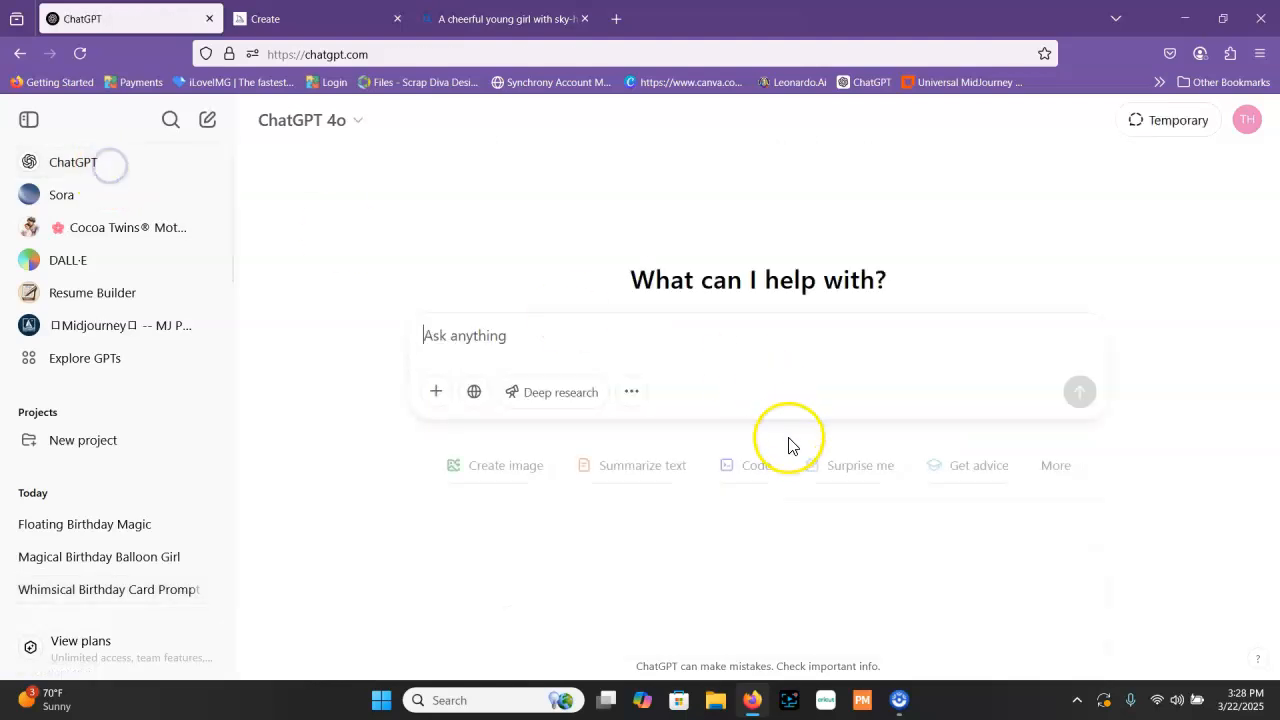
right_click(575, 341)
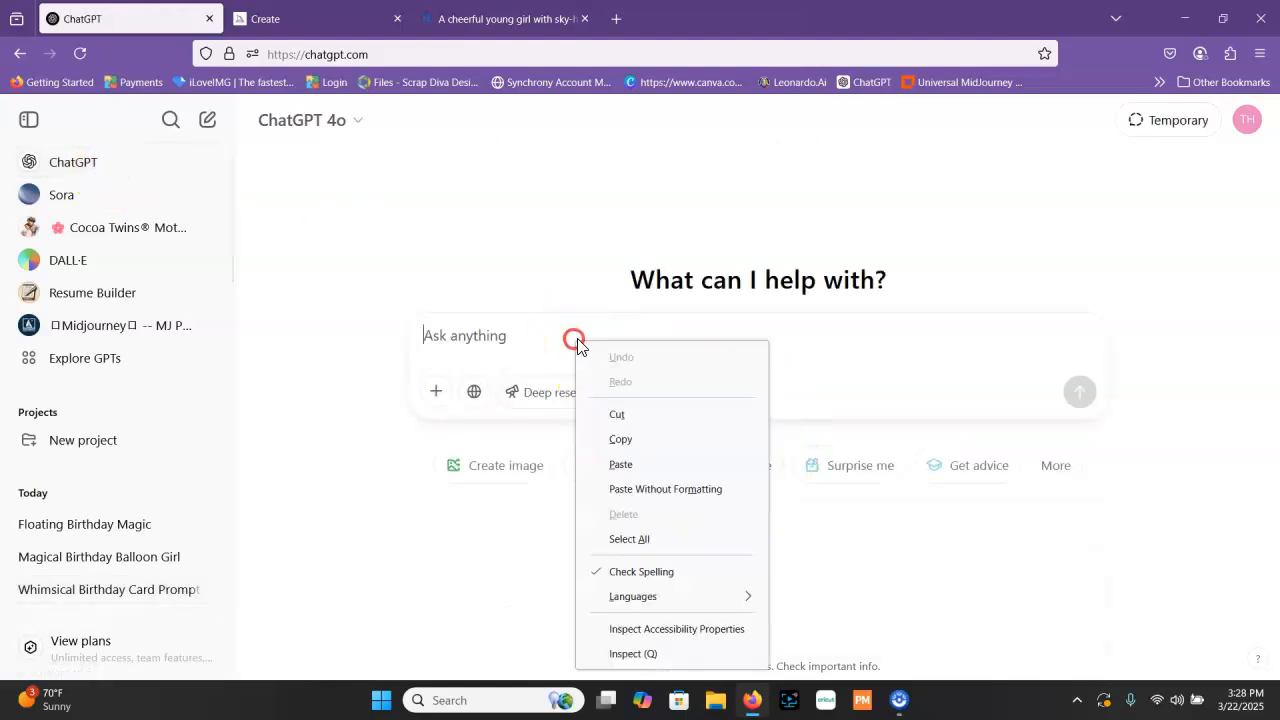
click(668, 462)
click(1080, 424)
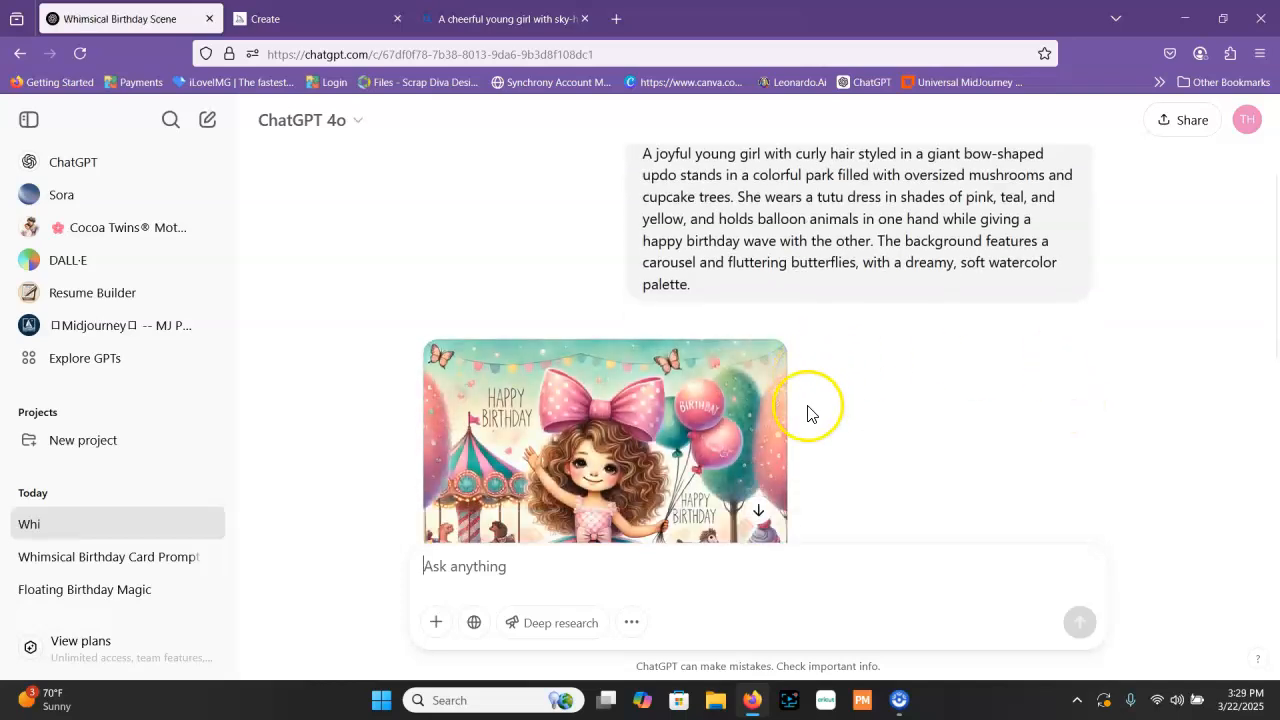
scroll(931, 398, down, 3)
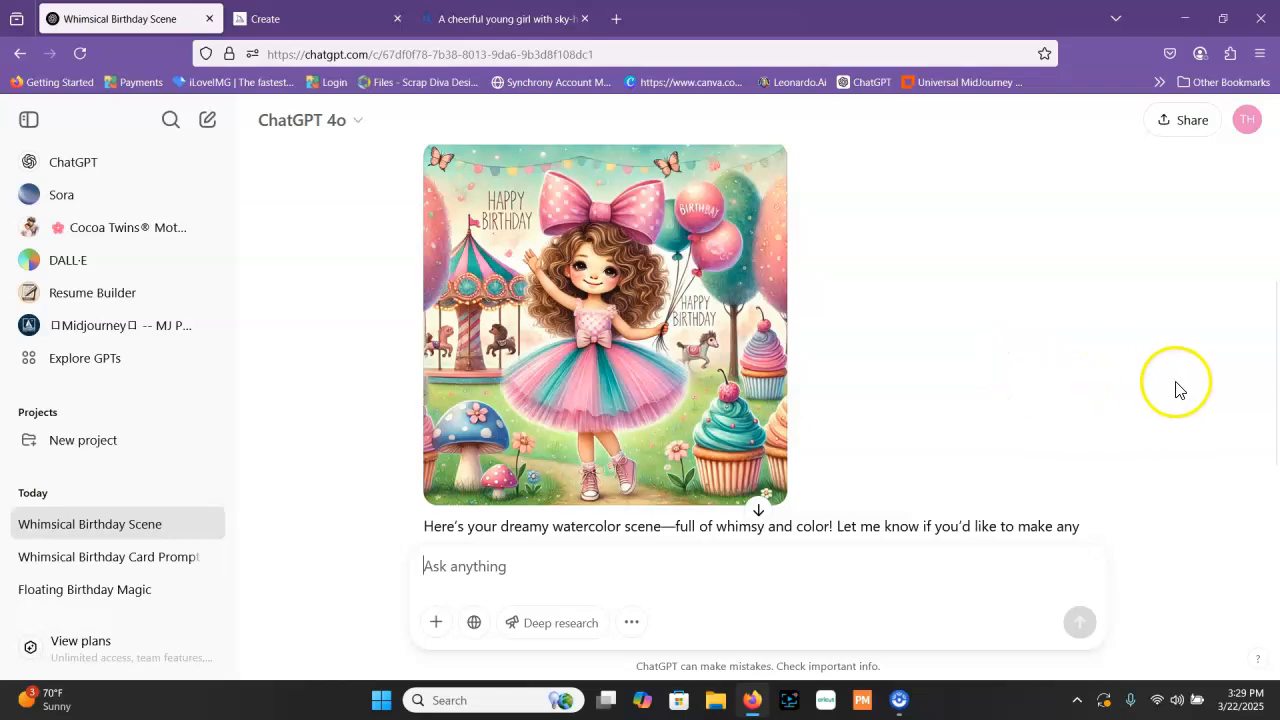
Submit the copied "Whimsy Park Parade" prompt in the DALL·E GPT and view the generated images
click(82, 270)
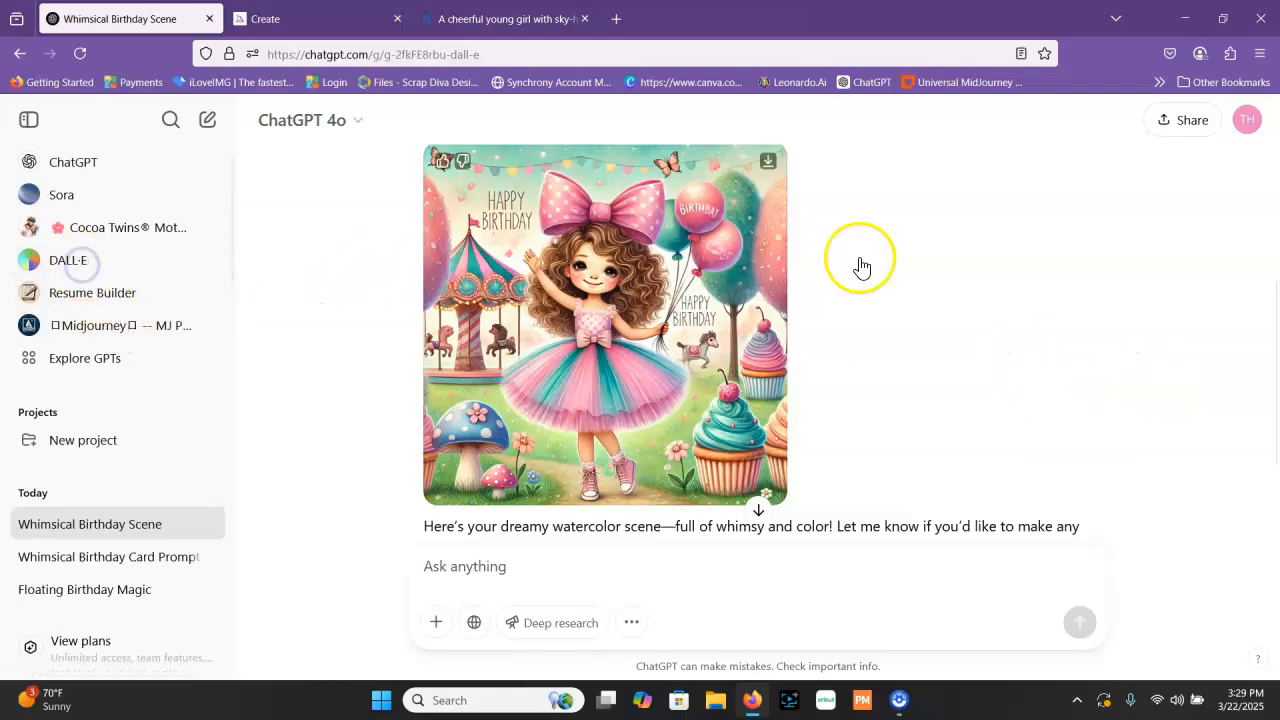
right_click(524, 414)
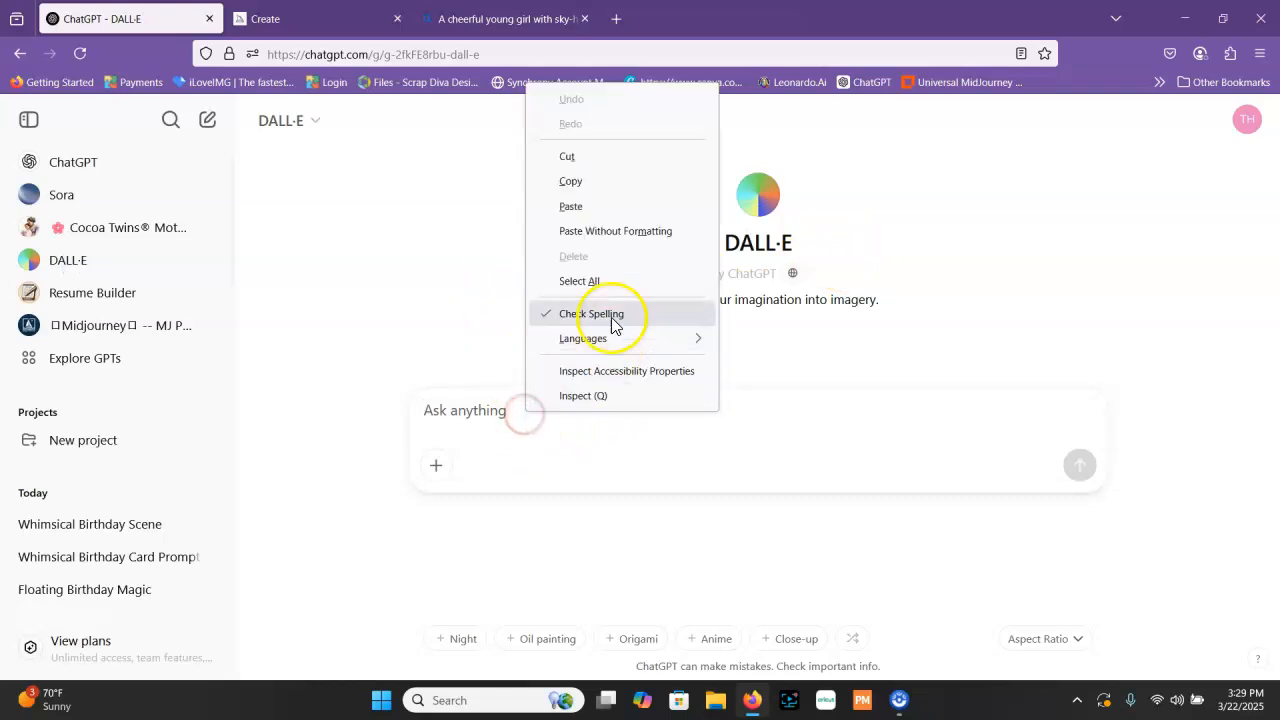
click(605, 207)
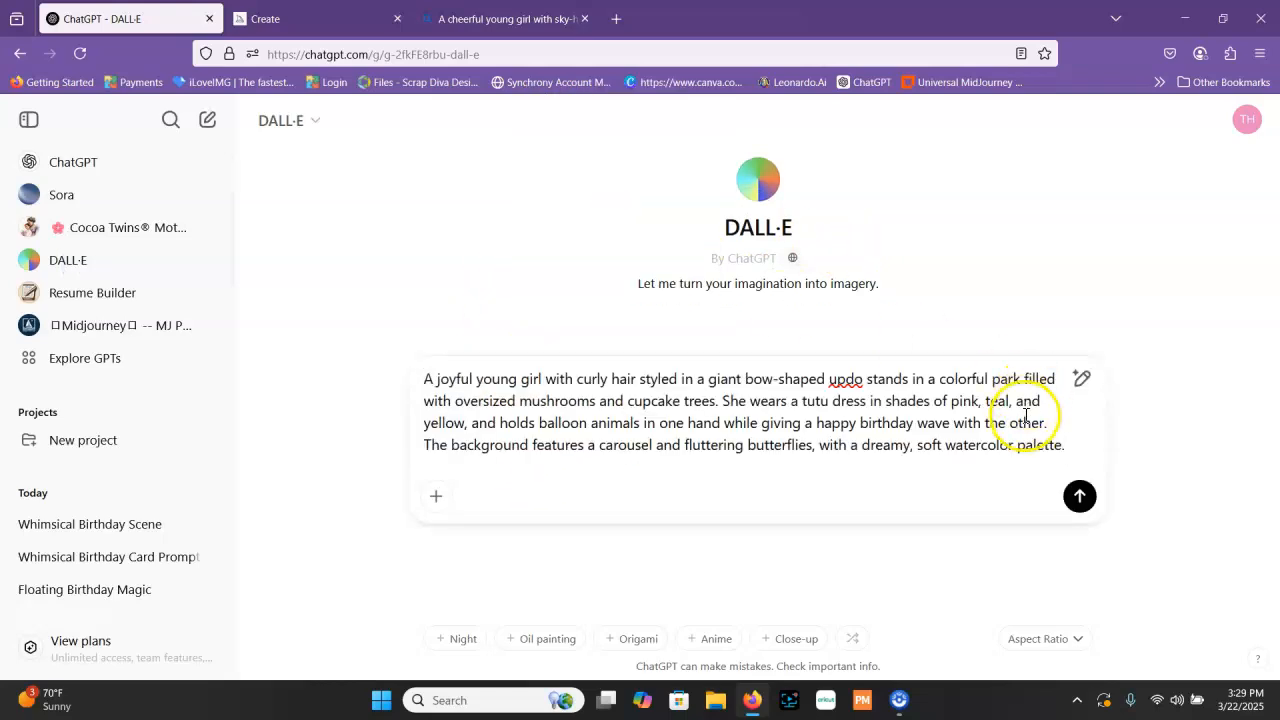
click(1079, 496)
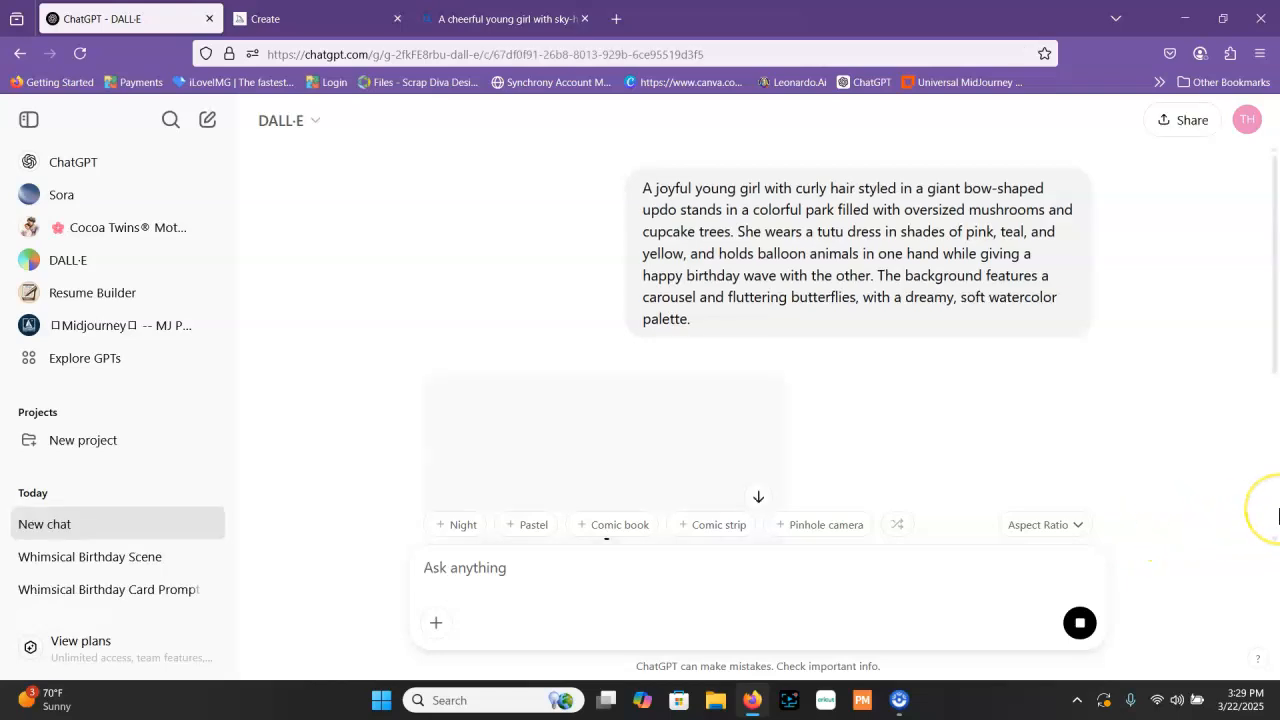
scroll(1169, 443, down, 3)
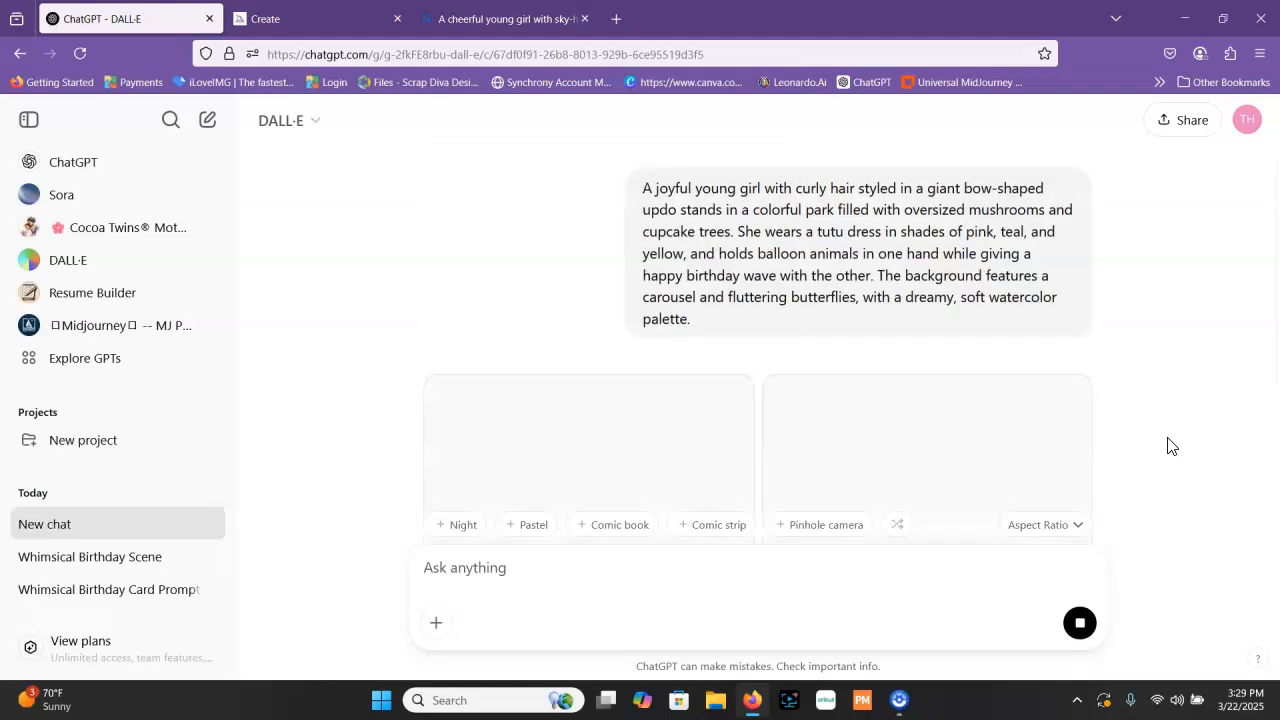
scroll(1233, 400, down, 3)
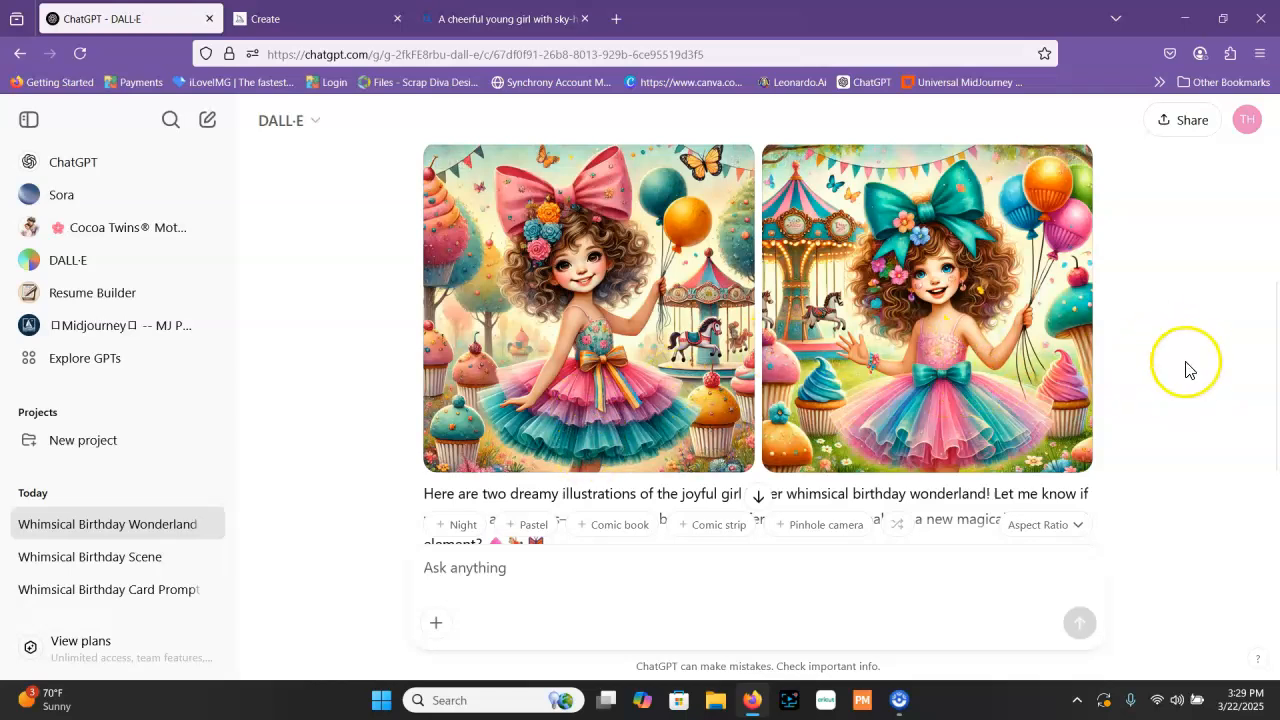
Switch to Midjourney and generate images from the same curly-haired girl park prompt
click(294, 16)
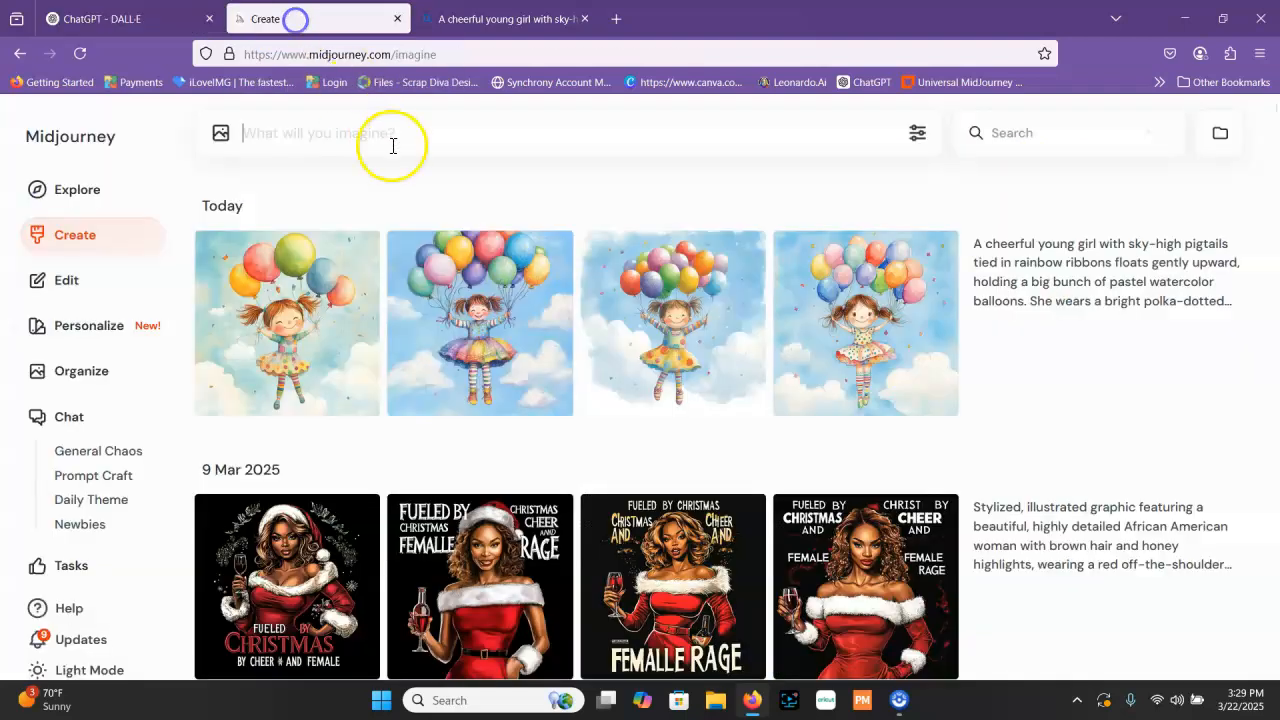
right_click(297, 128)
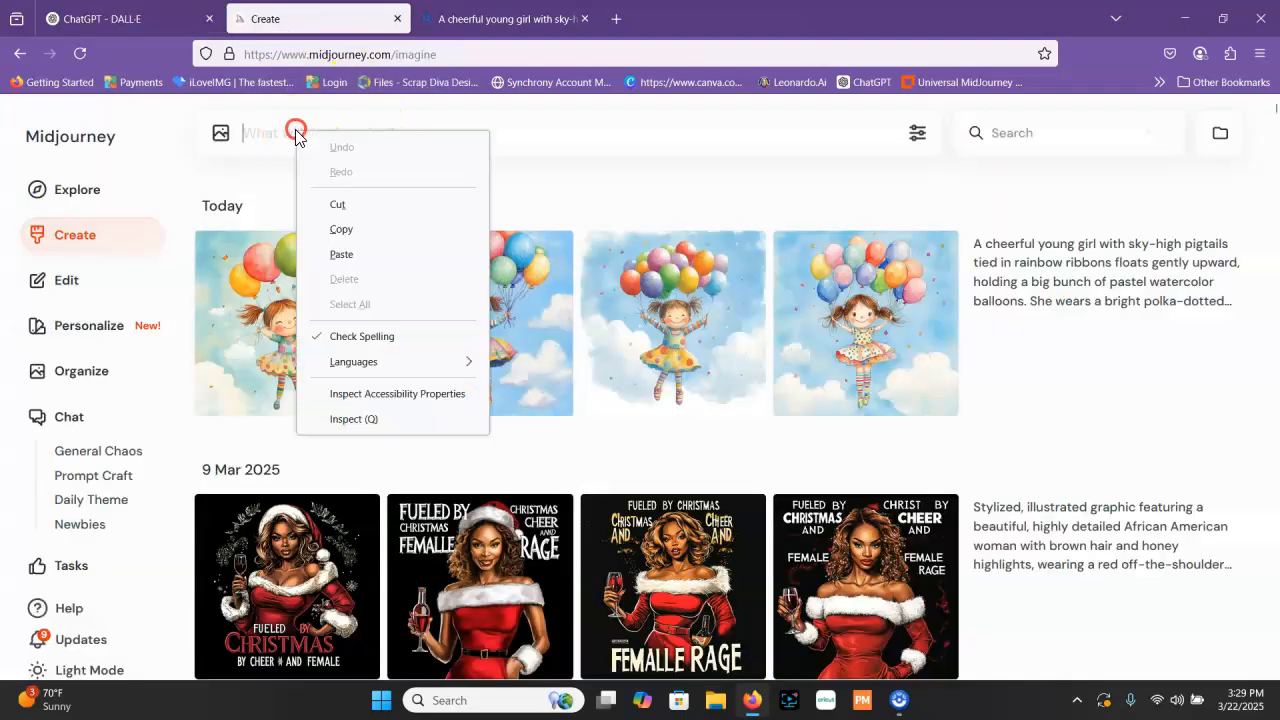
click(366, 252)
key(Return)
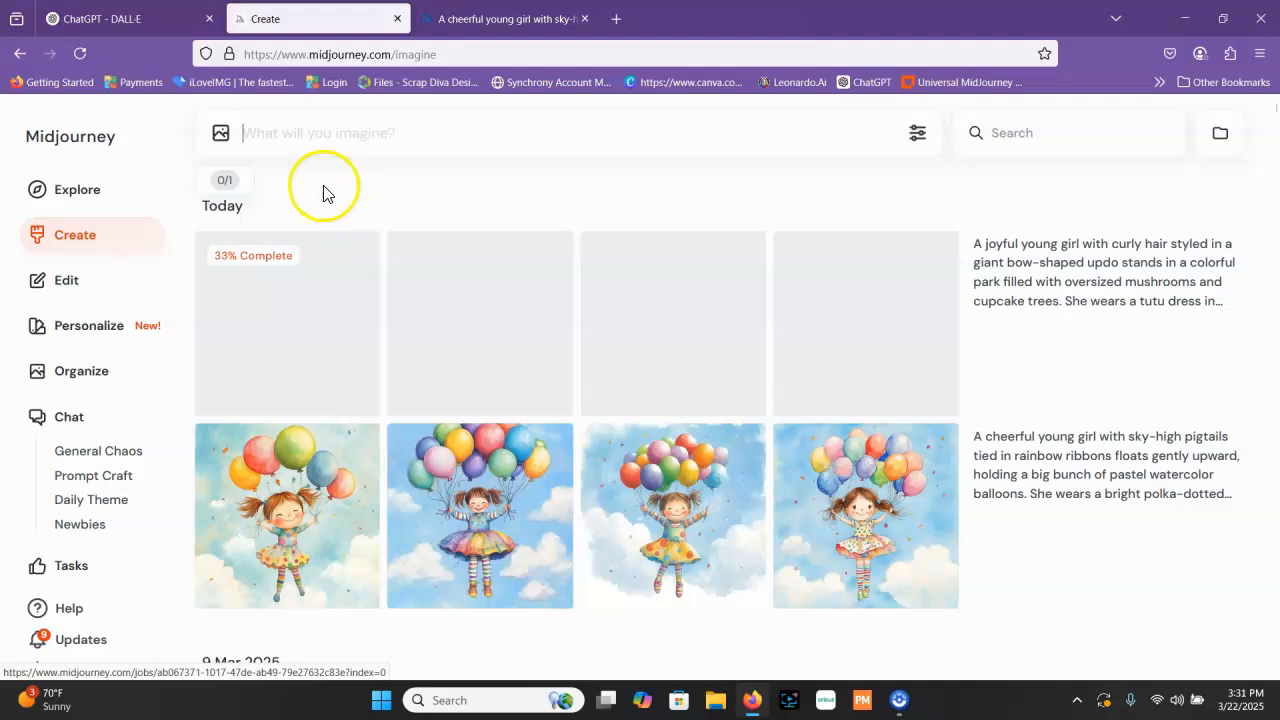
In Bing Image Creator, replace the balloon girl prompt with the copied park prompt, create the images and look over the results
click(453, 20)
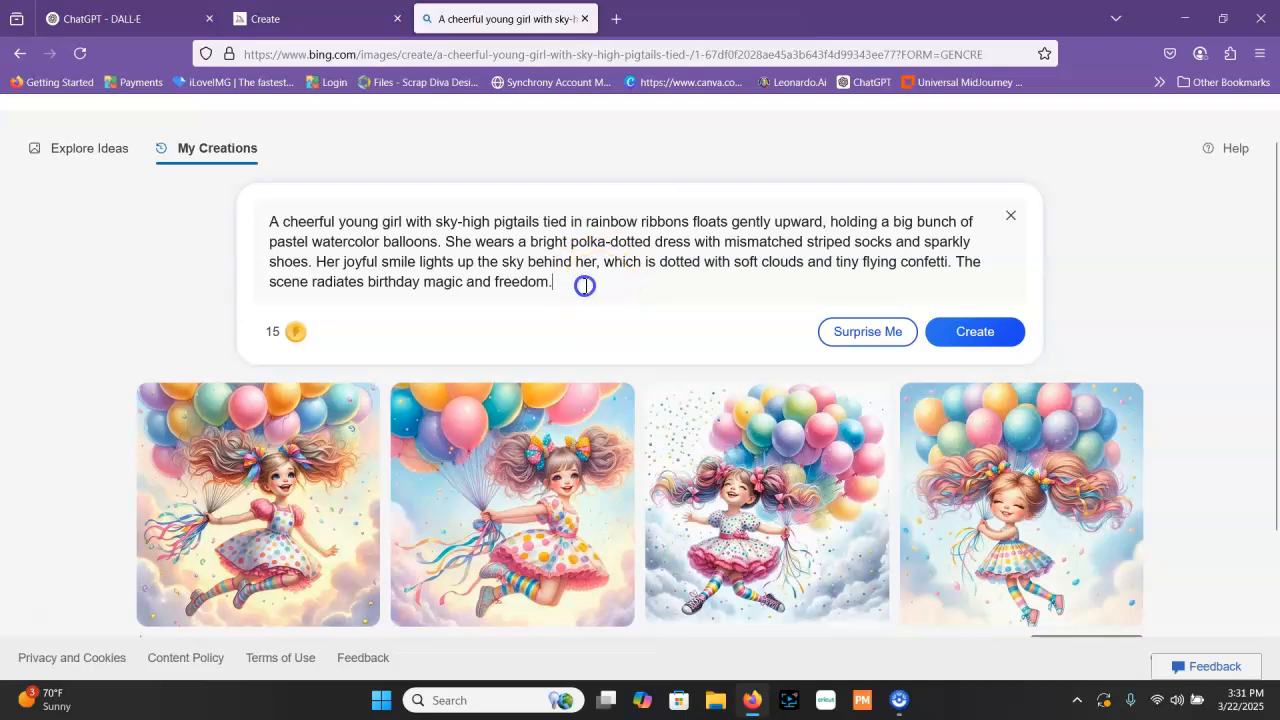
drag(583, 283, 280, 223)
right_click(374, 232)
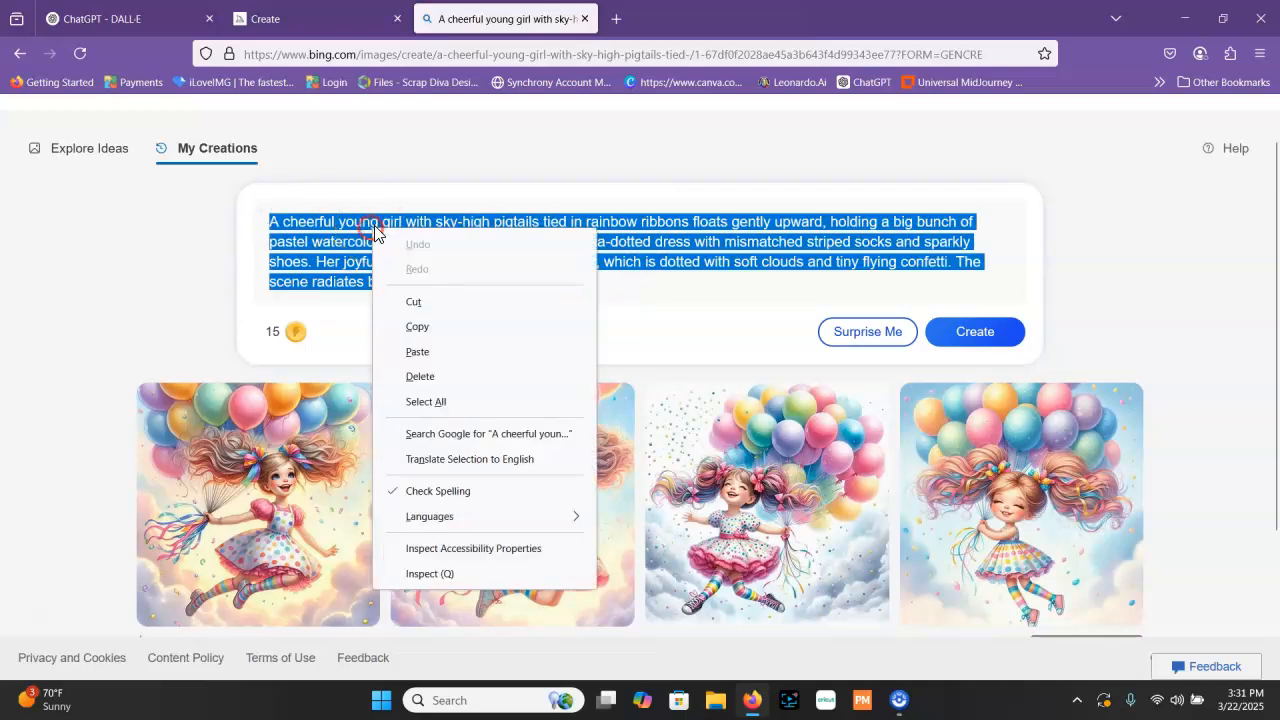
click(440, 352)
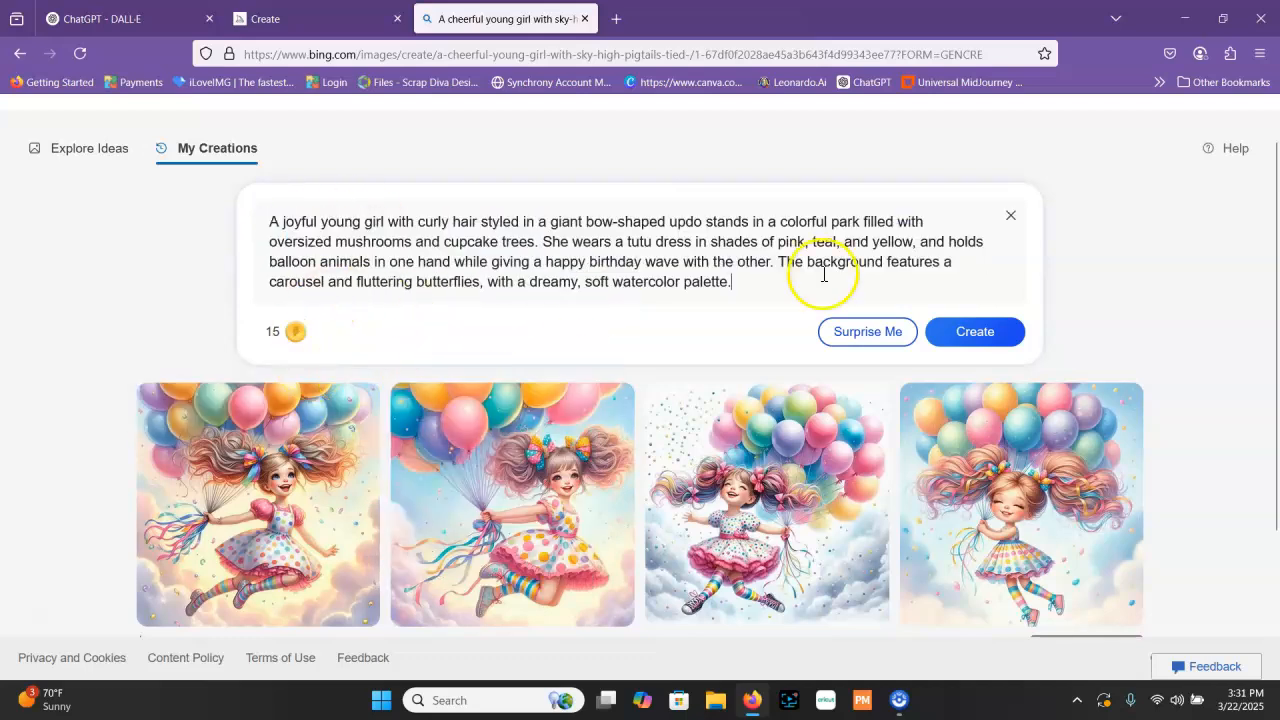
click(985, 330)
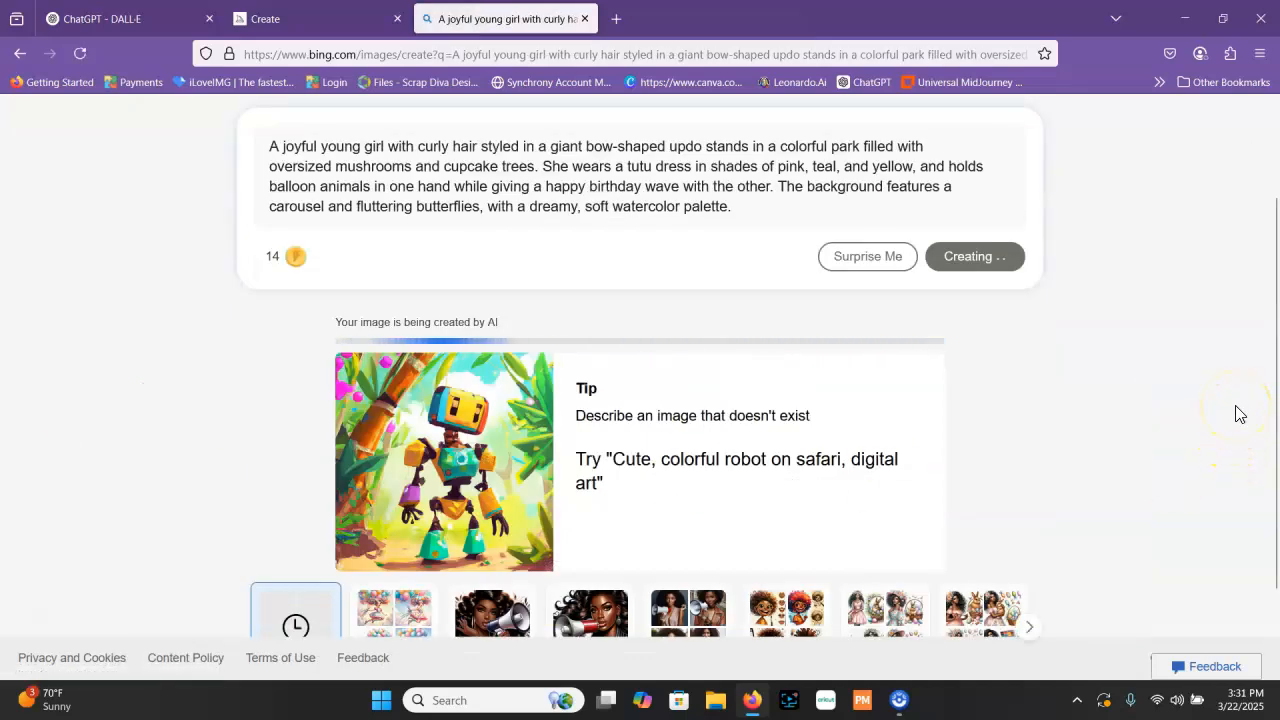
scroll(1237, 413, down, 2)
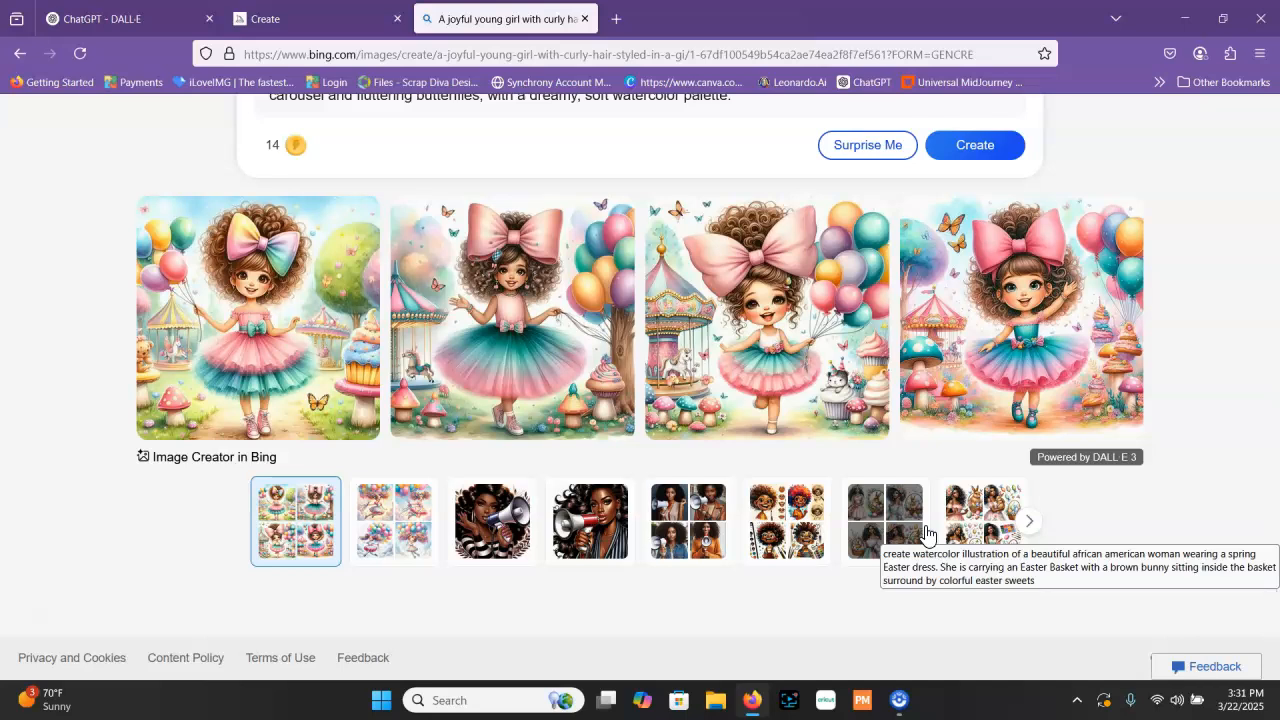
click(811, 545)
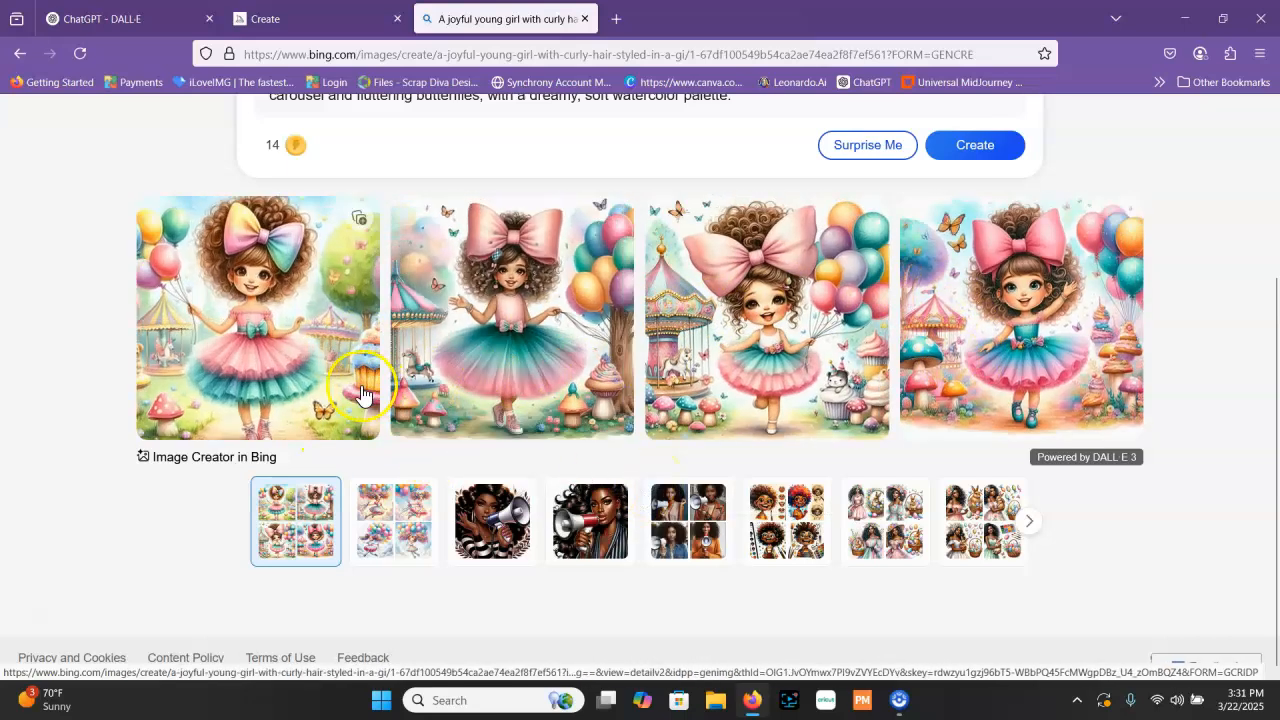
Return to Midjourney and reload the page to check the progress of the park image generation
click(323, 16)
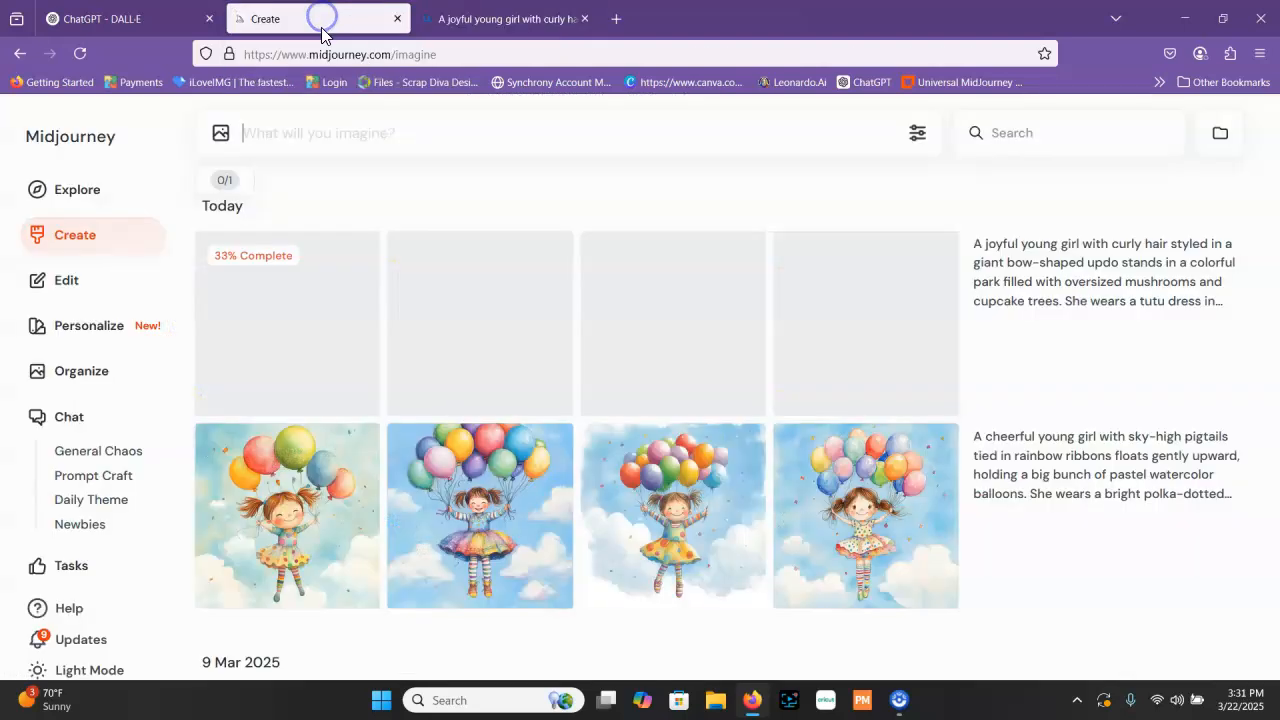
scroll(284, 198, down, 3)
scroll(280, 194, up, 3)
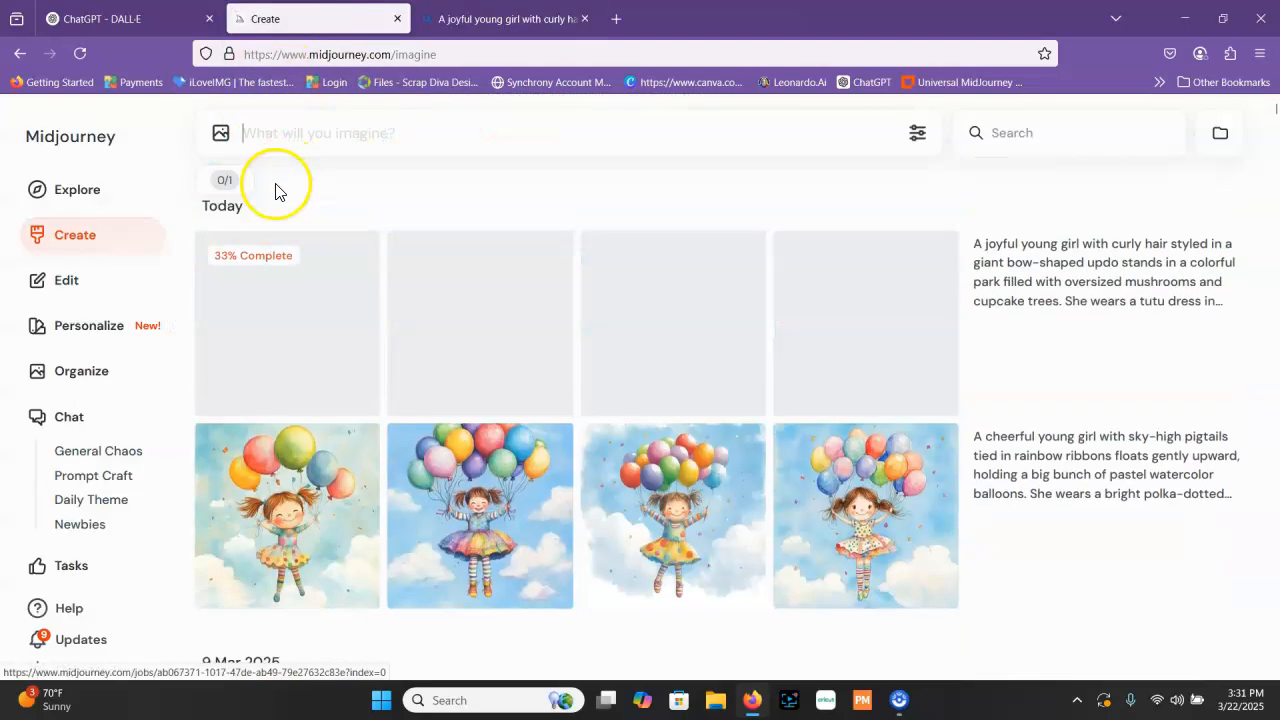
click(80, 54)
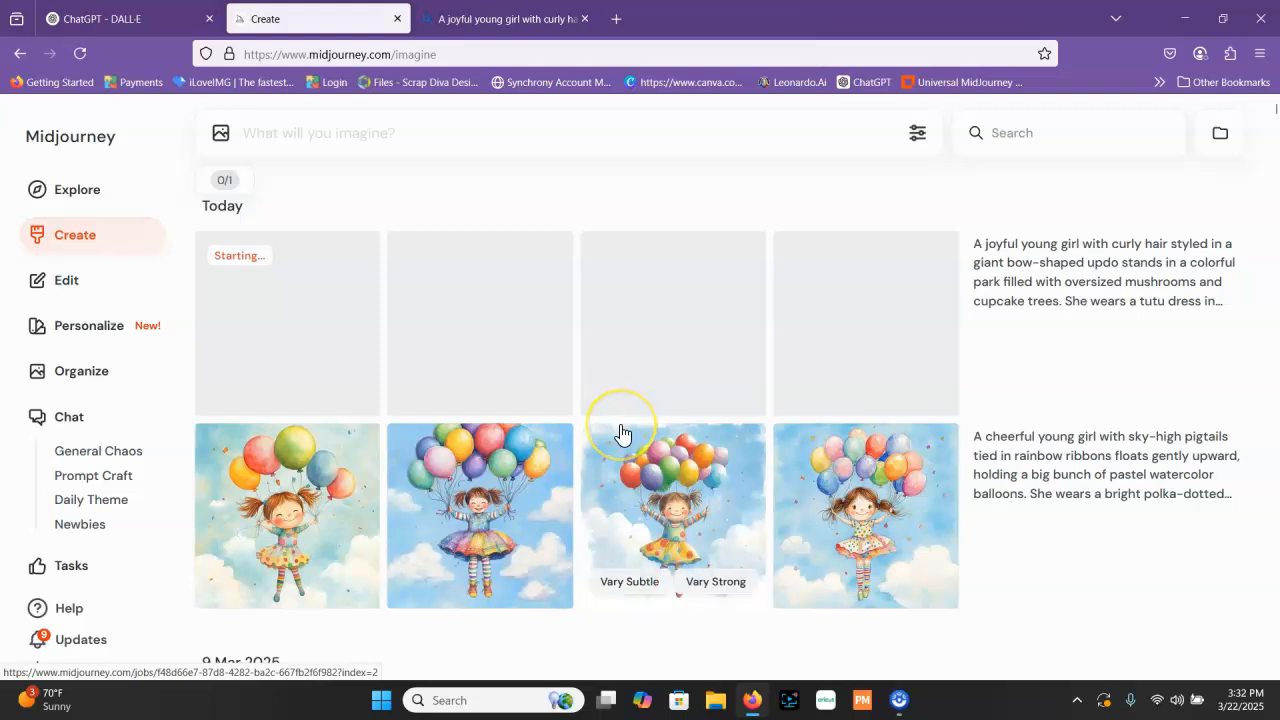
In the DALL·E conversation, submit "Redo this prompt making the young girl african american" and view the new images
click(100, 19)
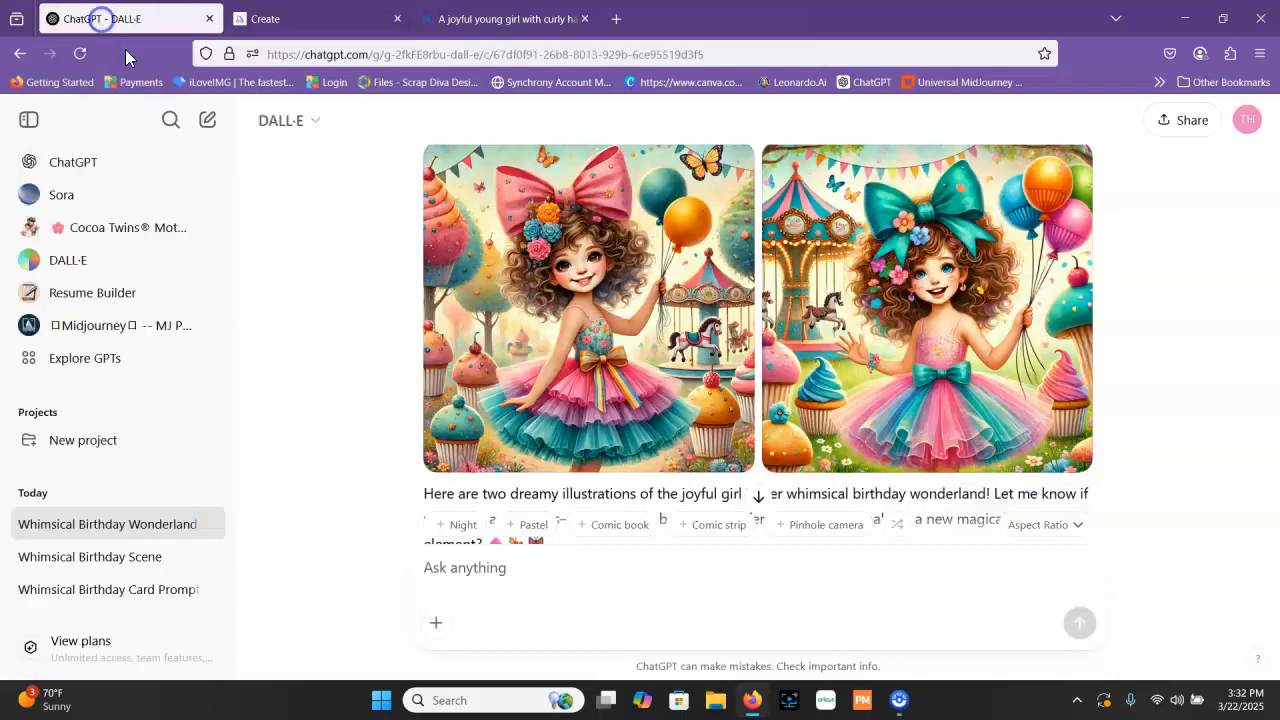
scroll(830, 355, down, 2)
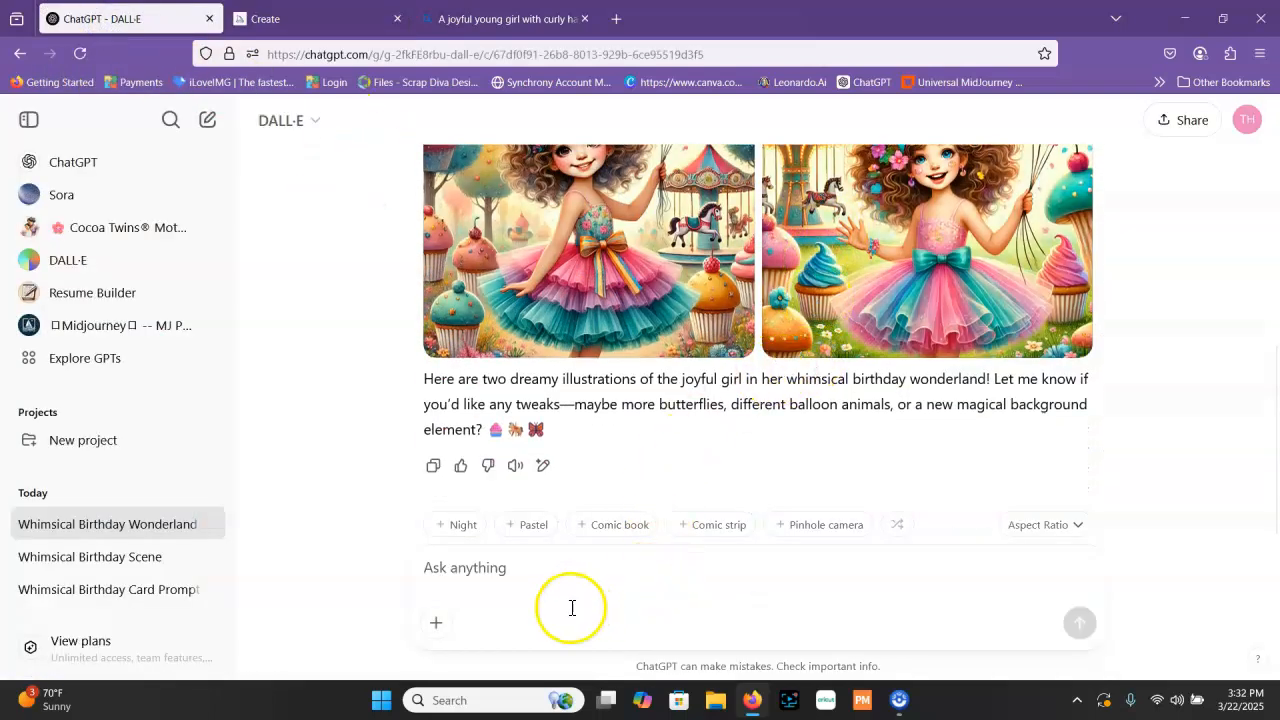
click(546, 570)
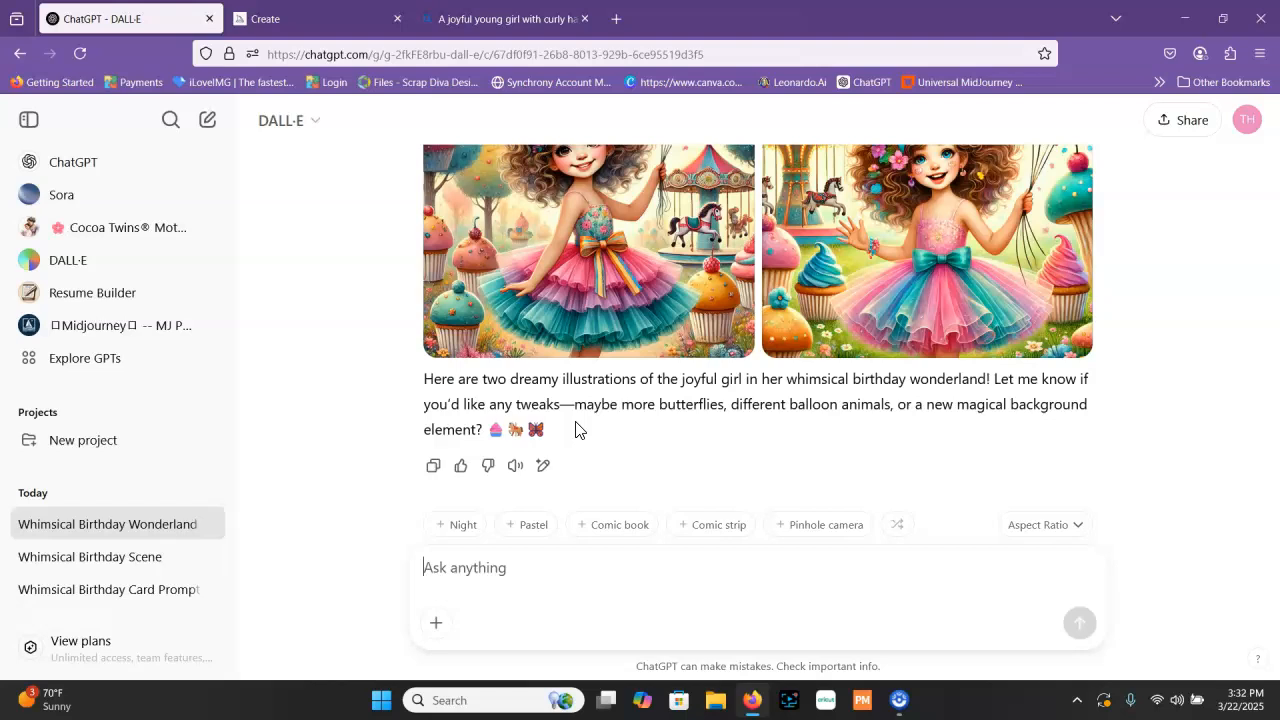
text(Red)
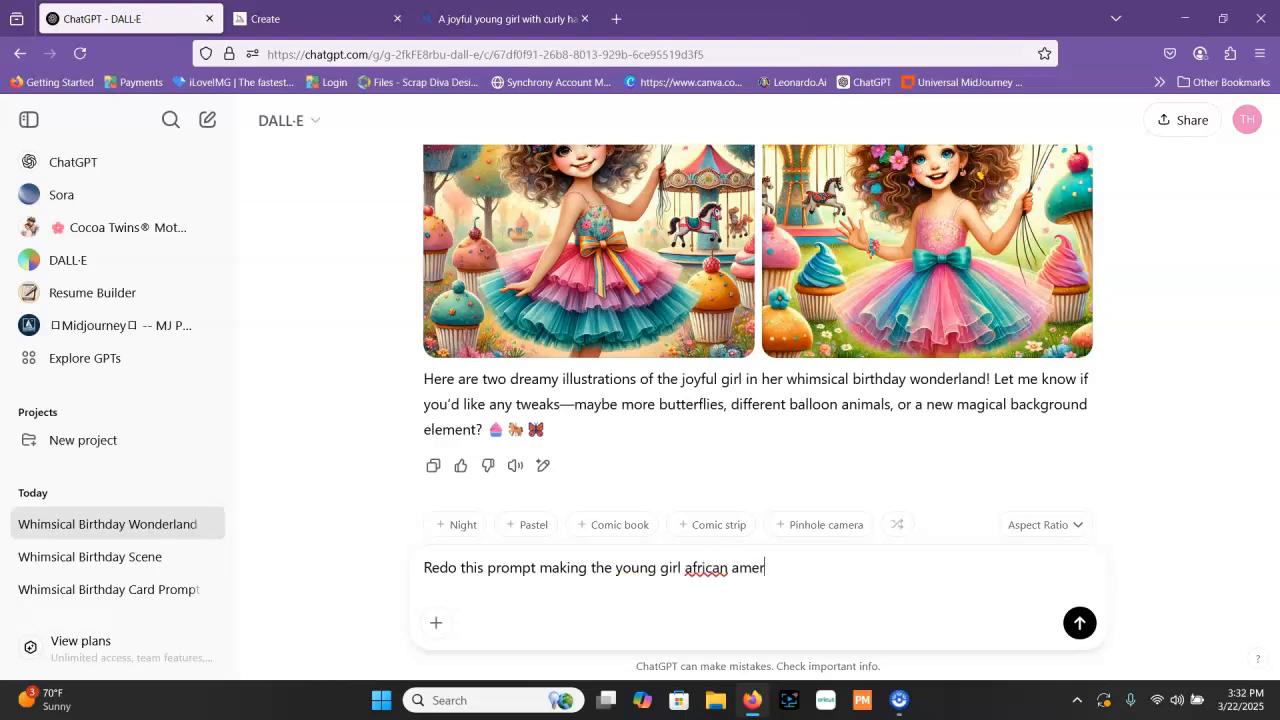
key(Return)
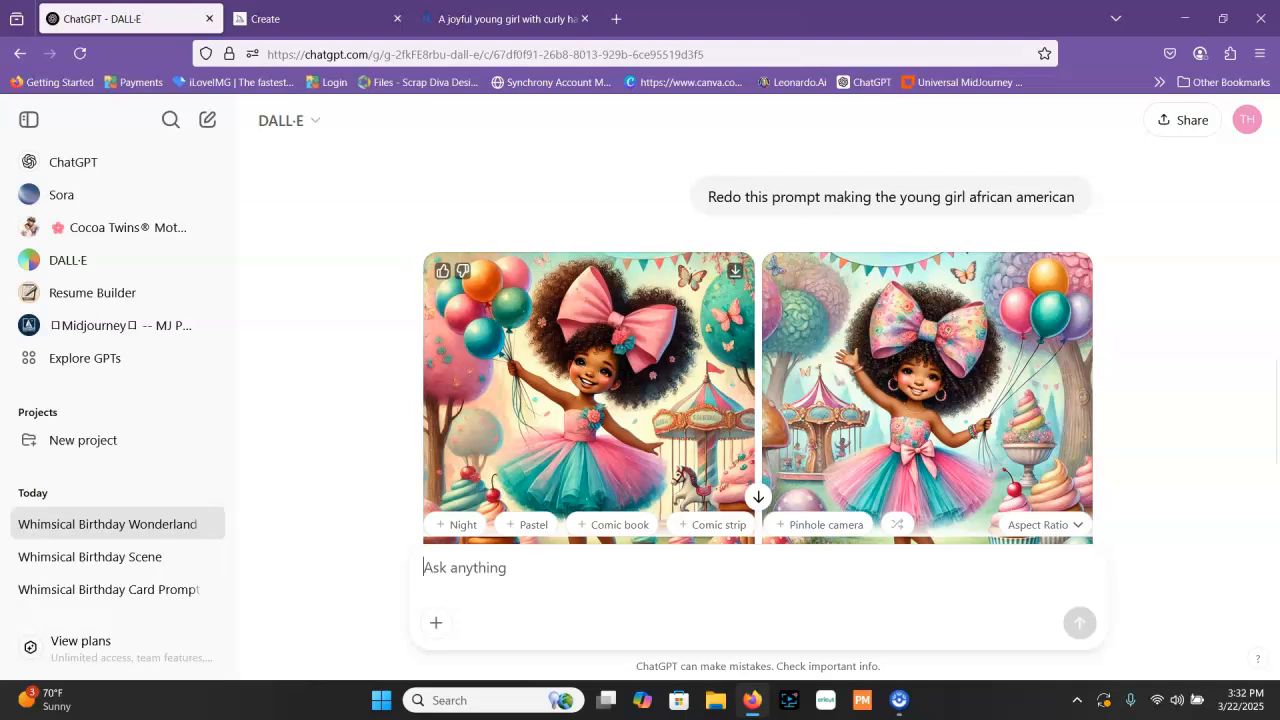
scroll(676, 388, down, 2)
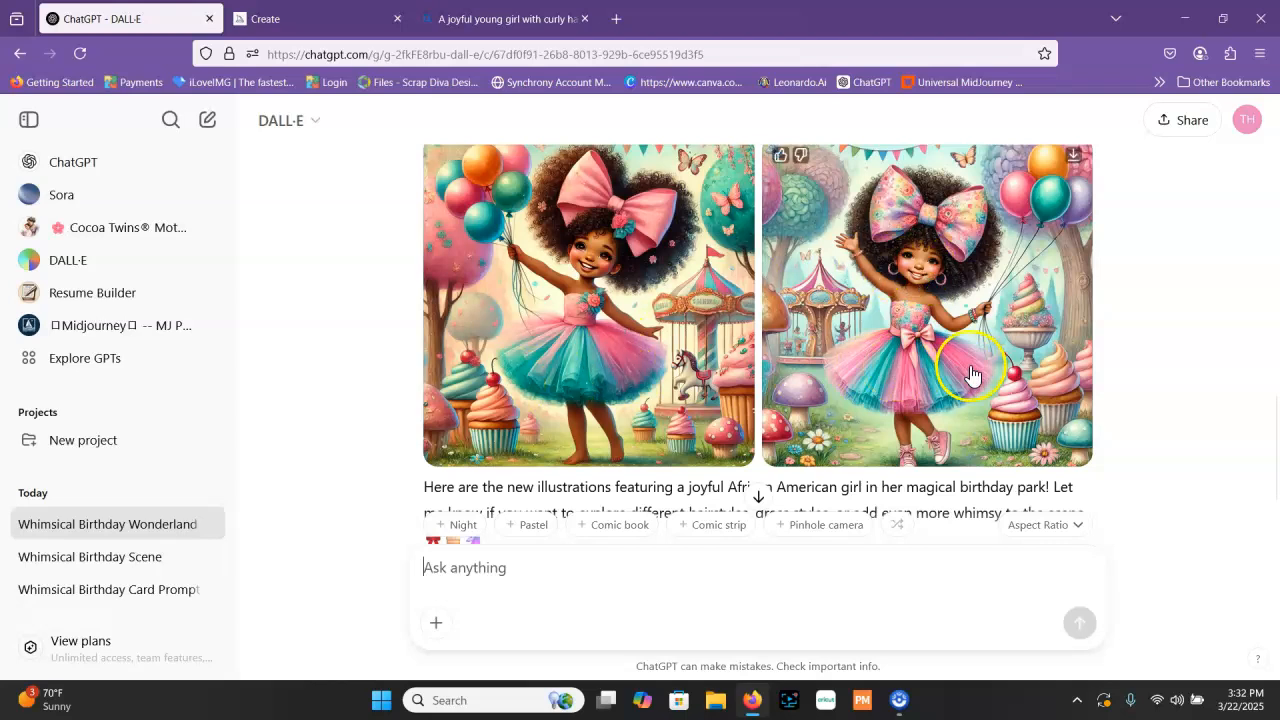
Check the Midjourney images, switch to Bing Image Creator and generate images with "african american" inserted before "girl" in the prompt
click(321, 19)
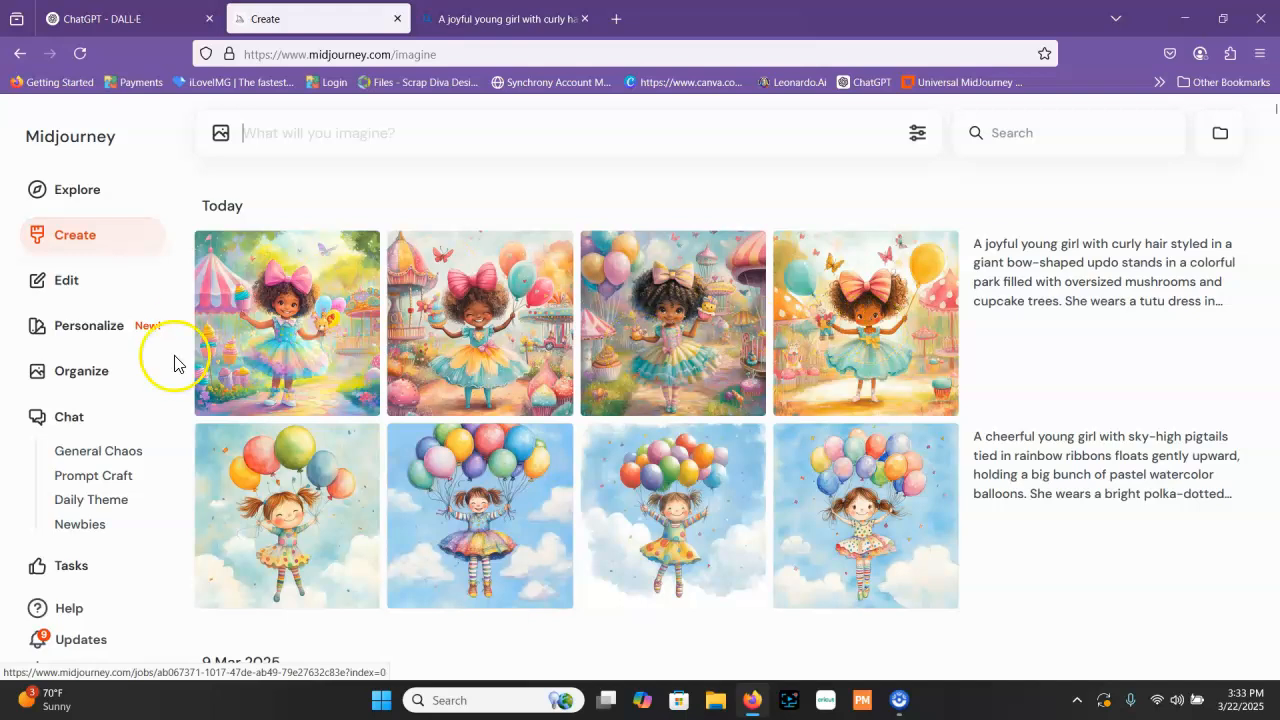
click(445, 19)
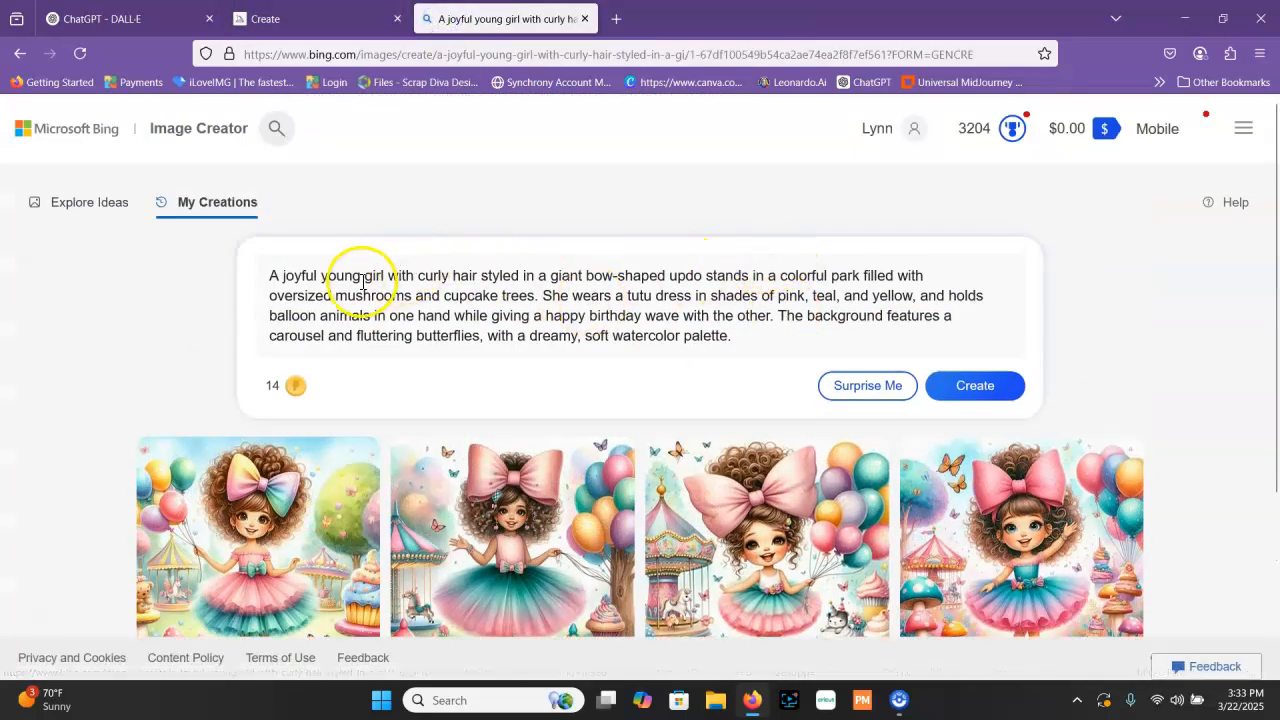
click(321, 276)
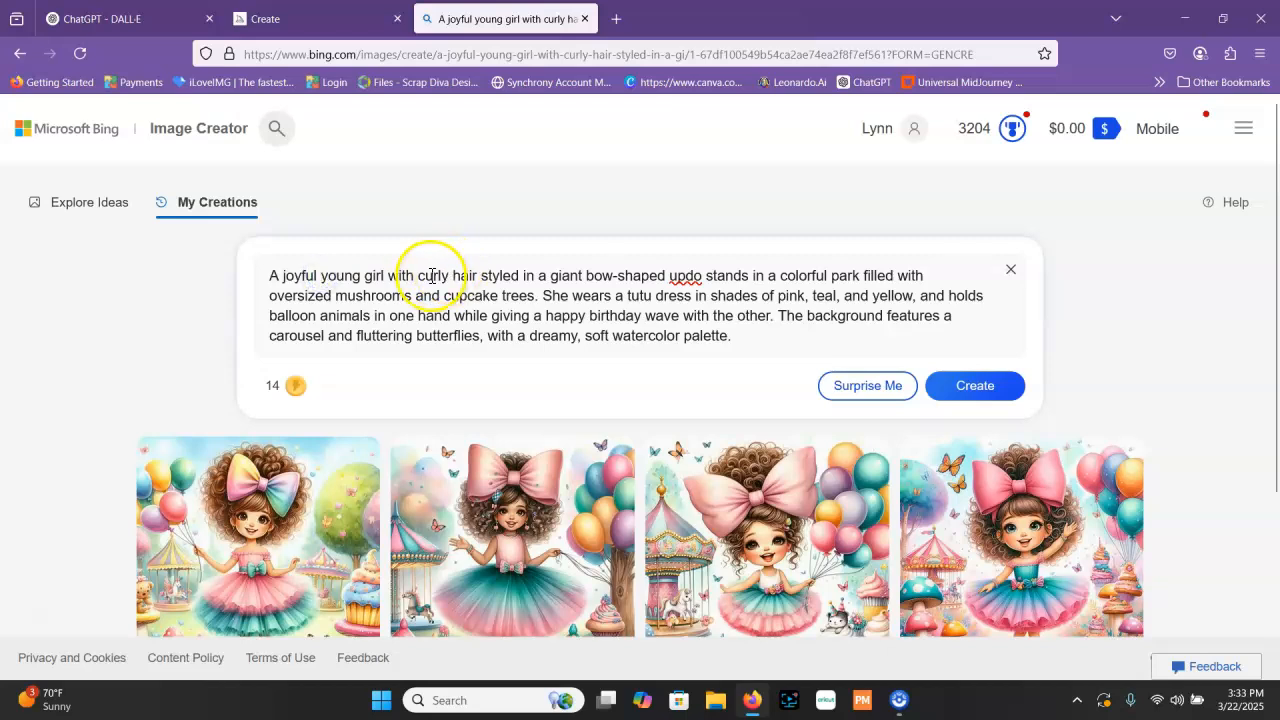
click(368, 278)
text(african amer)
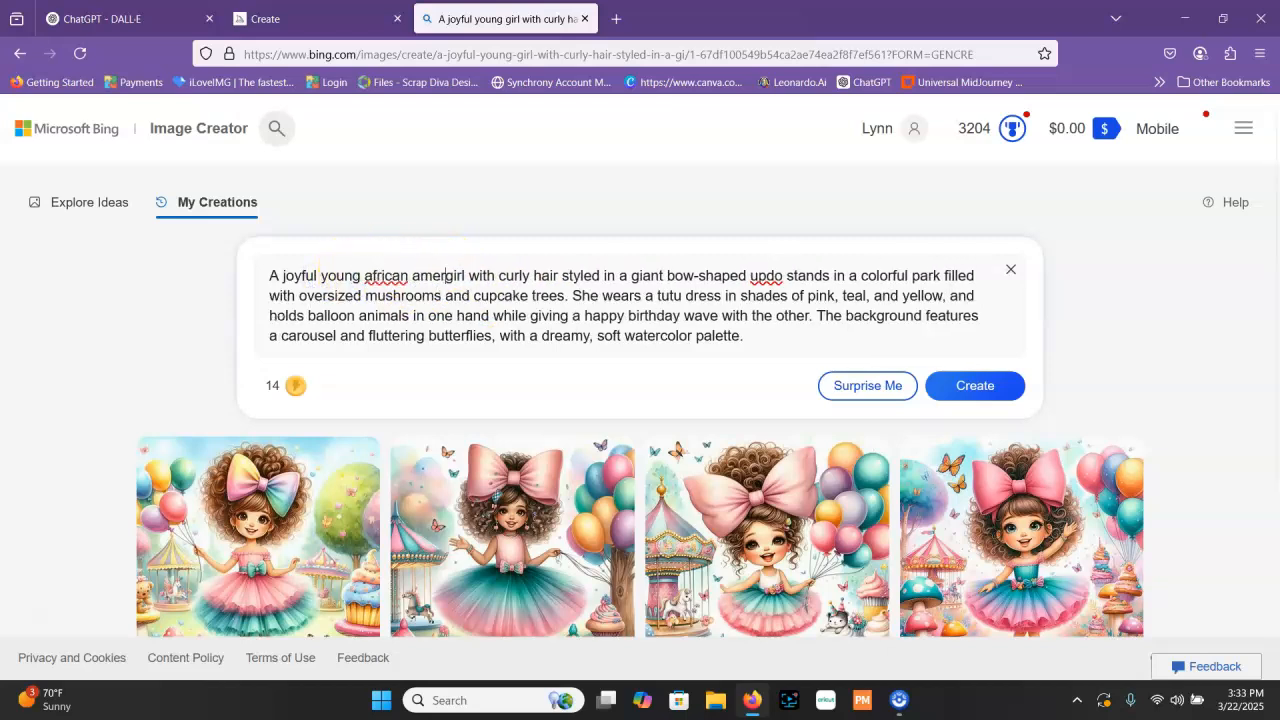
text(ican)
key(Return)
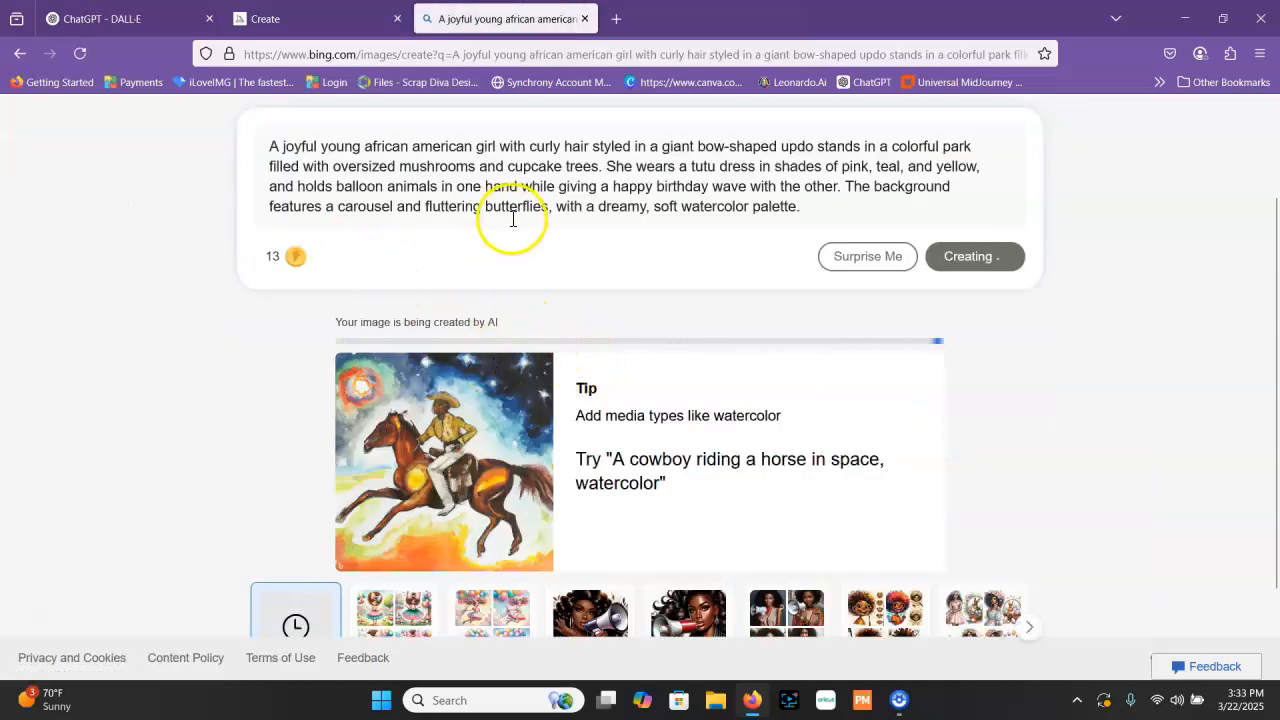
scroll(600, 290, down, 1)
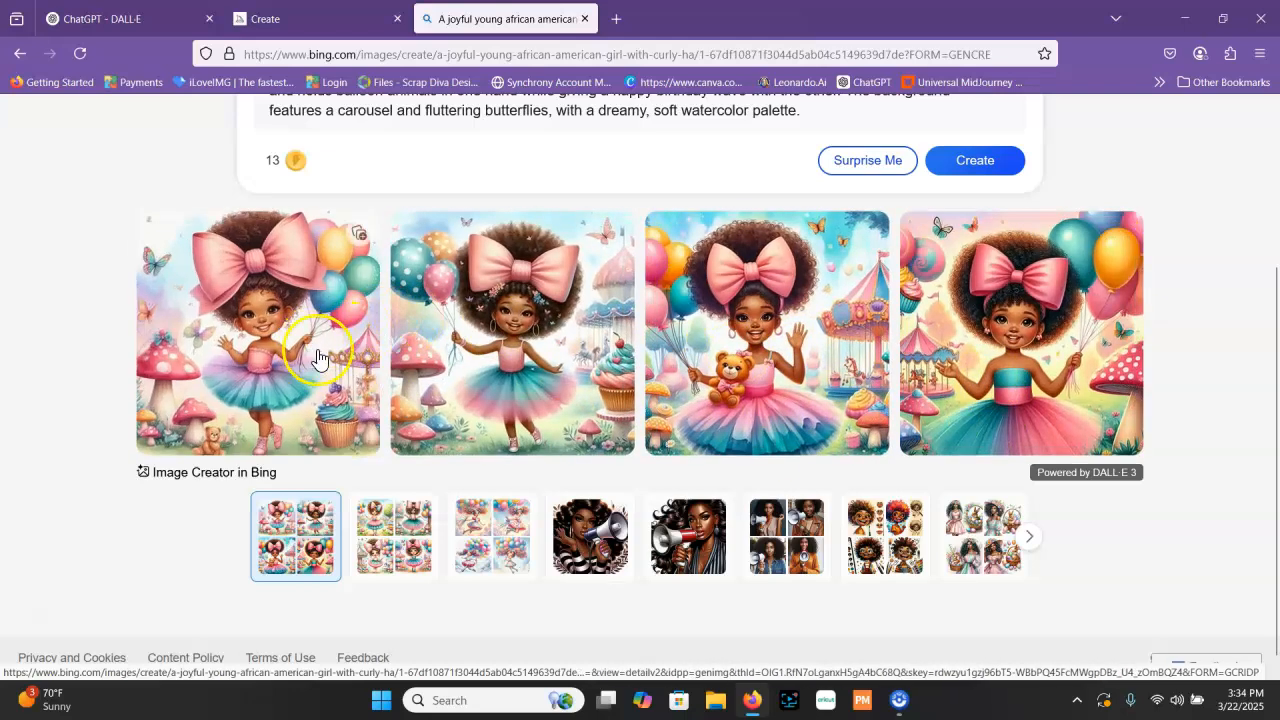
scroll(300, 370, up, 1)
scroll(918, 405, down, 1)
scroll(857, 337, up, 2)
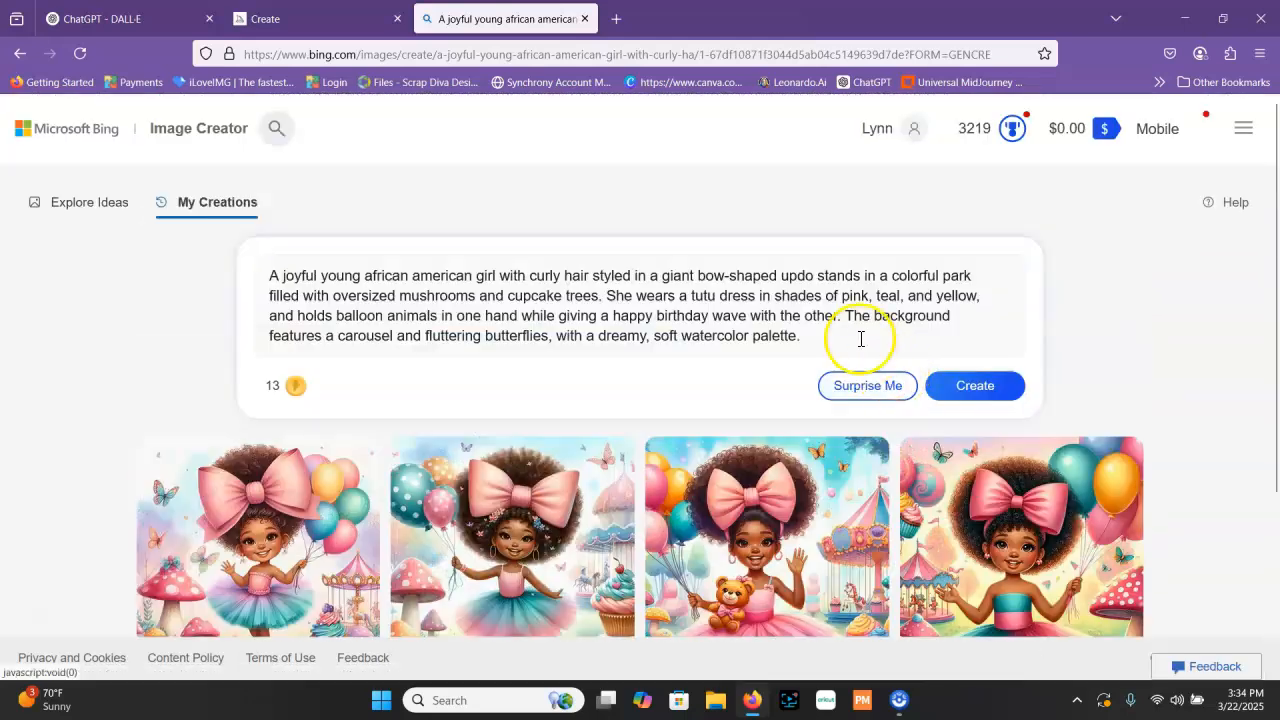
Return to ChatGPT and reopen the "Whimsical Birthday Card Prompt" conversation from the chat history
click(318, 19)
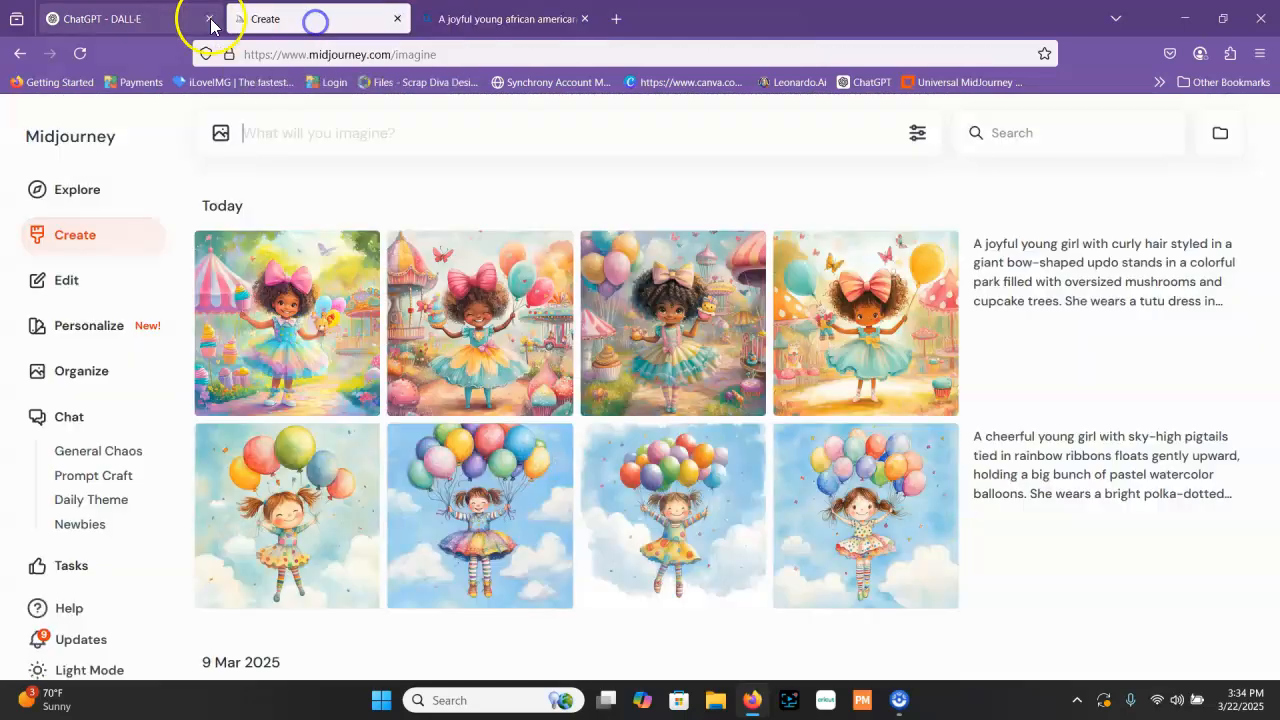
click(116, 30)
scroll(114, 386, down, 5)
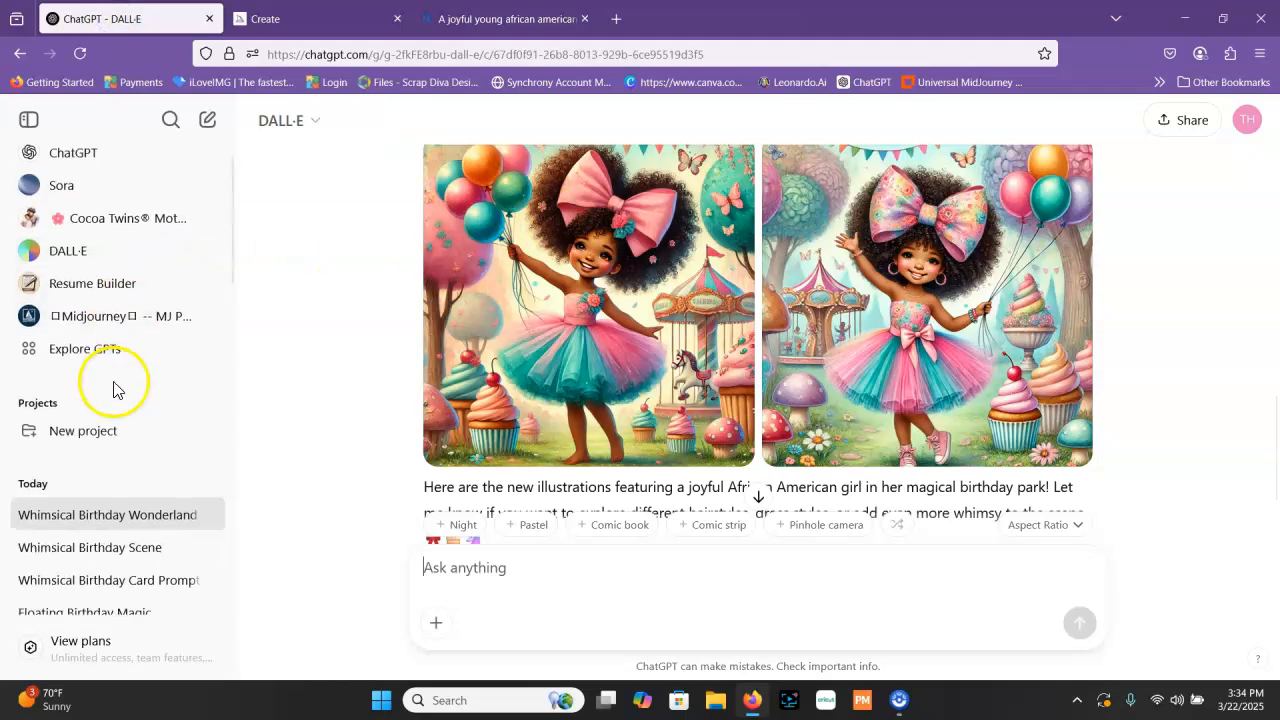
scroll(120, 383, up, 1)
scroll(168, 300, up, 3)
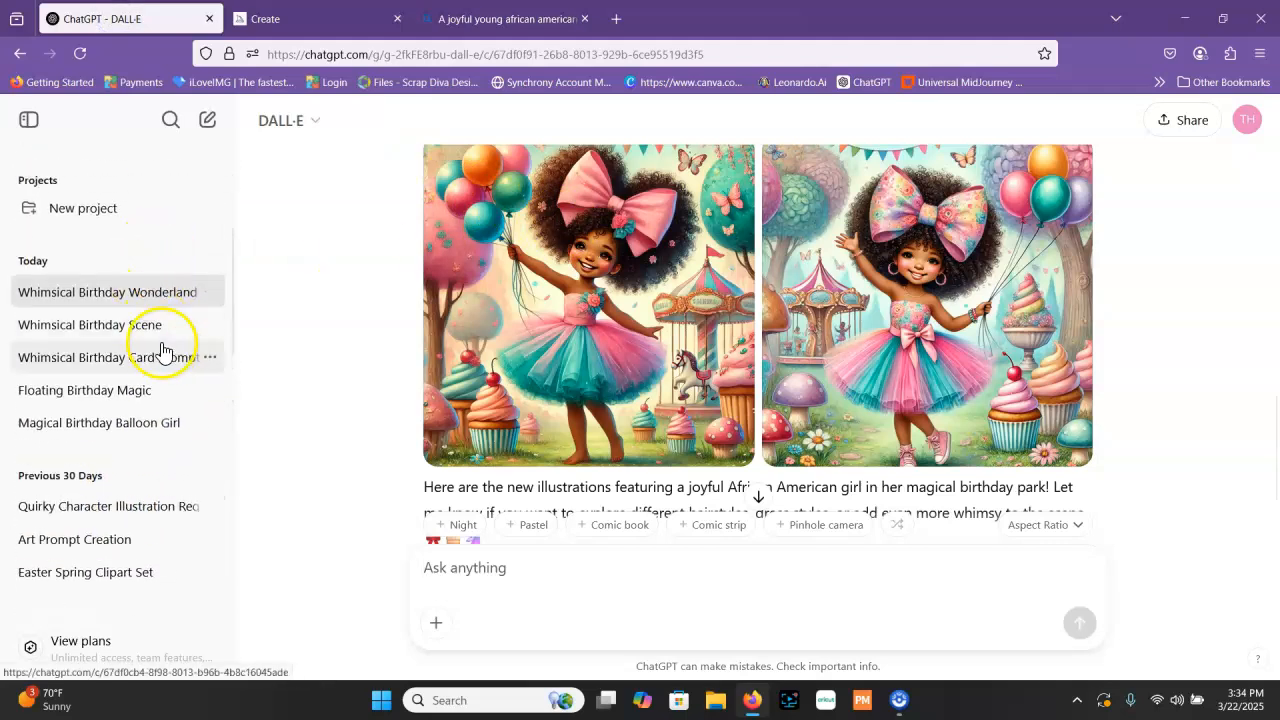
click(160, 350)
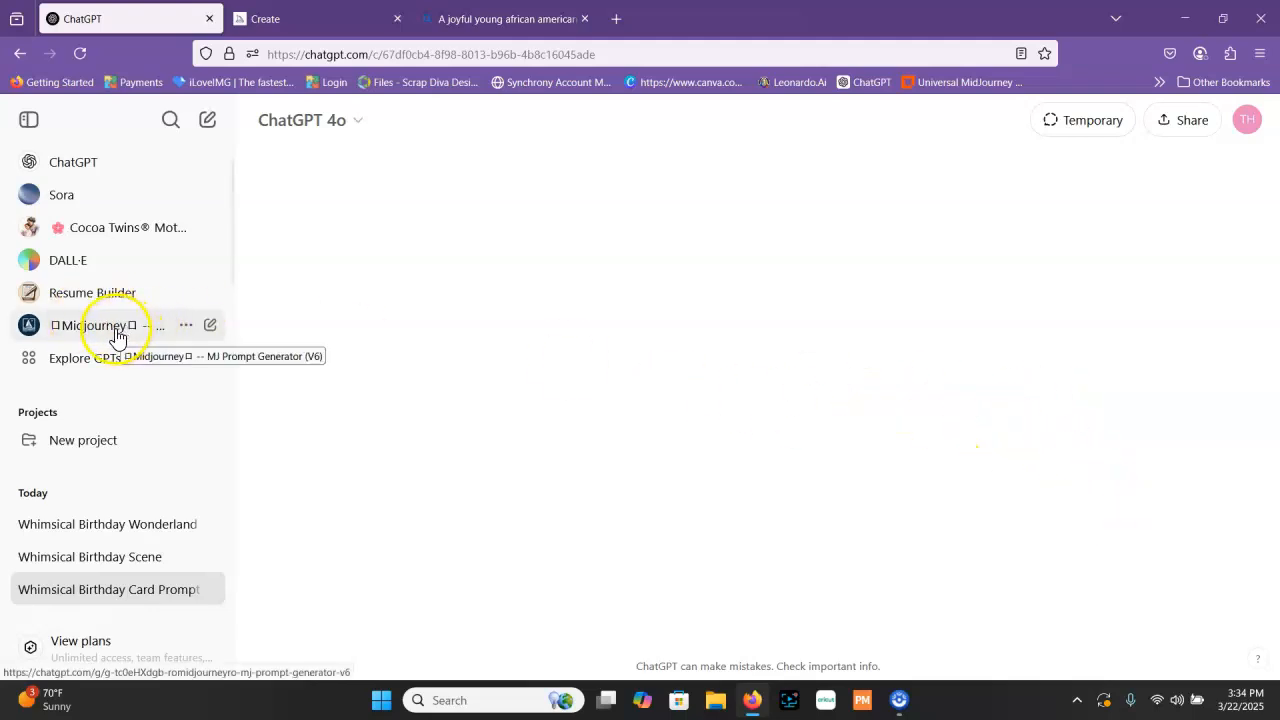
Load the "Whimsical Birthday Card Prompt" conversation by way of the "Whimsical Birthday Scene" chat
click(170, 594)
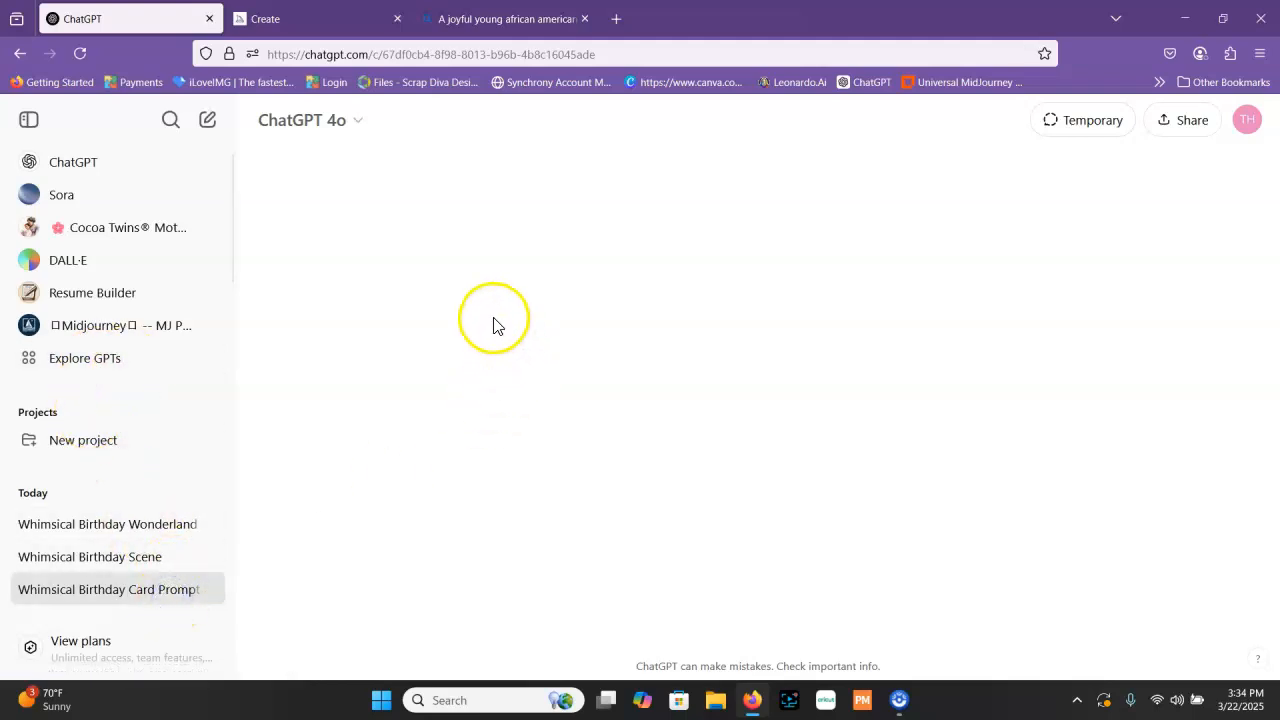
click(165, 595)
click(213, 591)
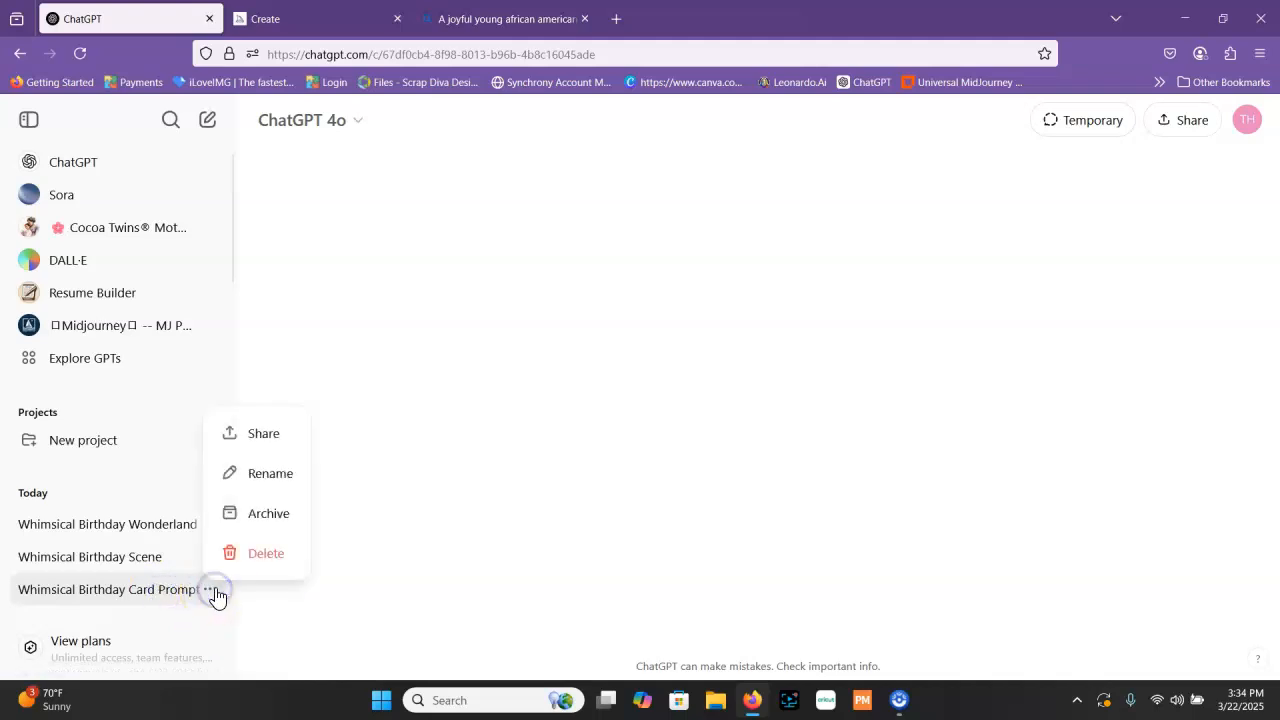
click(122, 590)
click(125, 560)
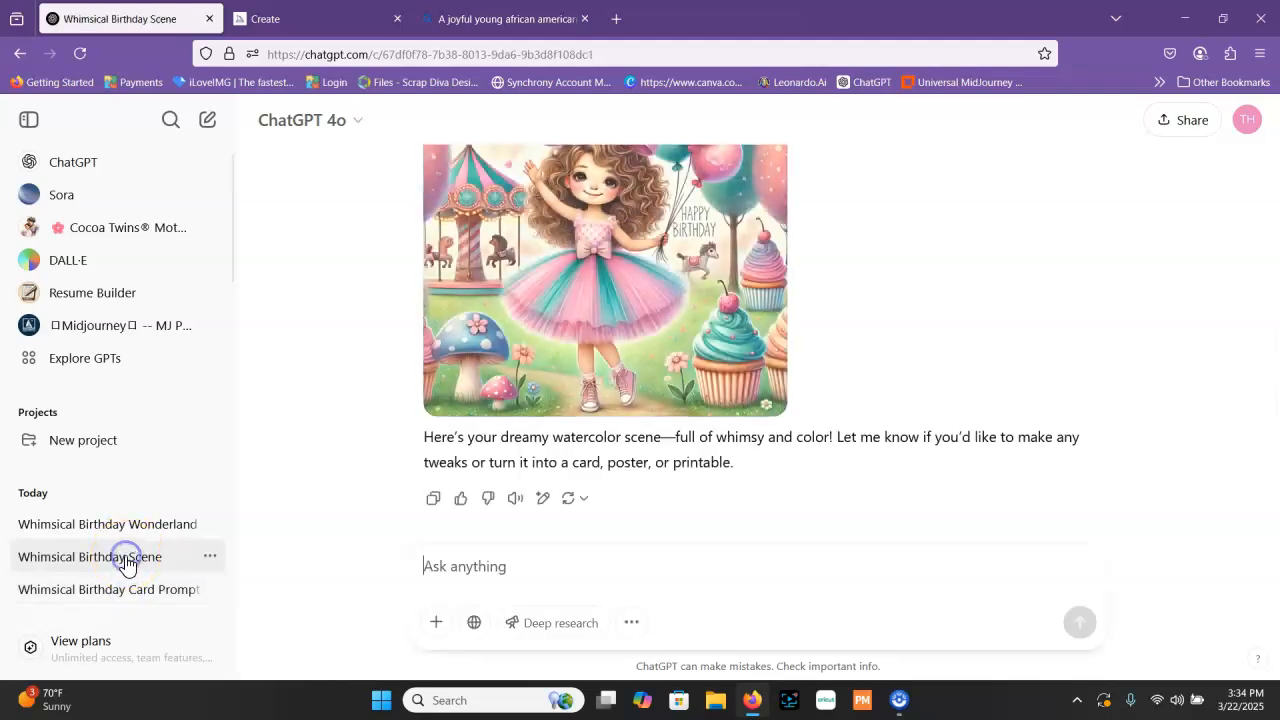
click(123, 590)
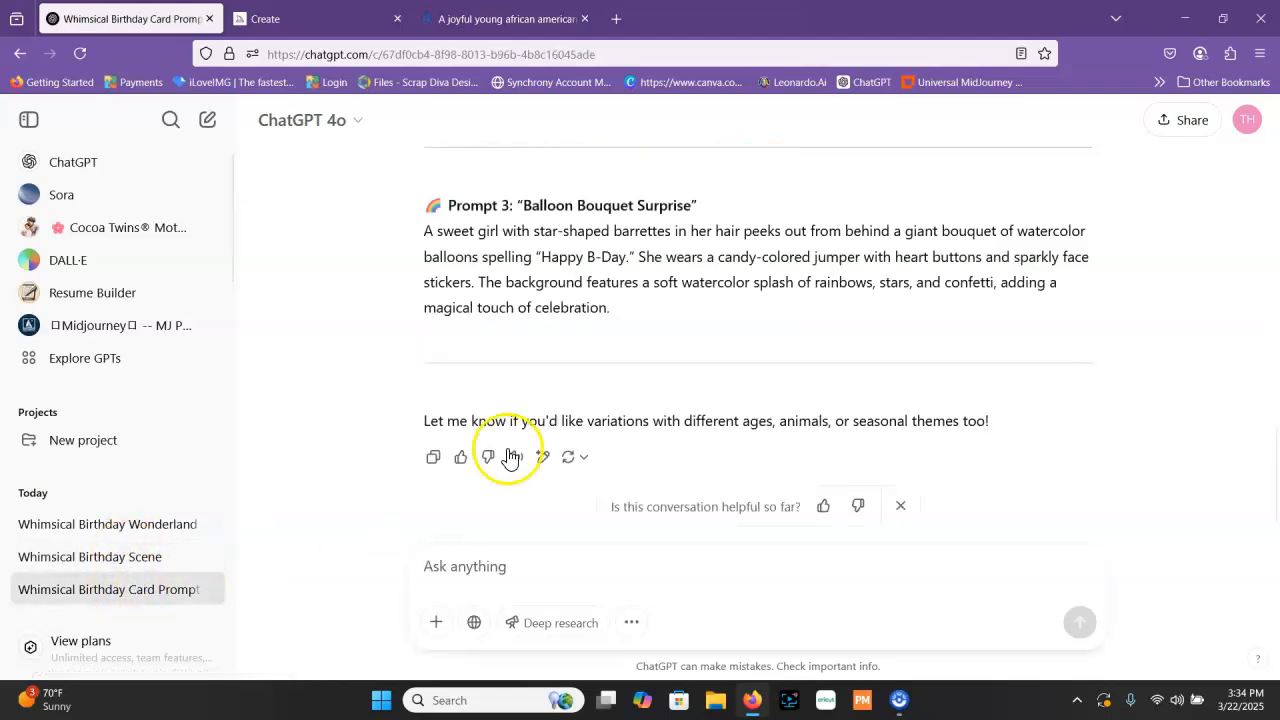
Copy the full description under Prompt 3: "Balloon Bouquet Surprise"
scroll(430, 235, up, 2)
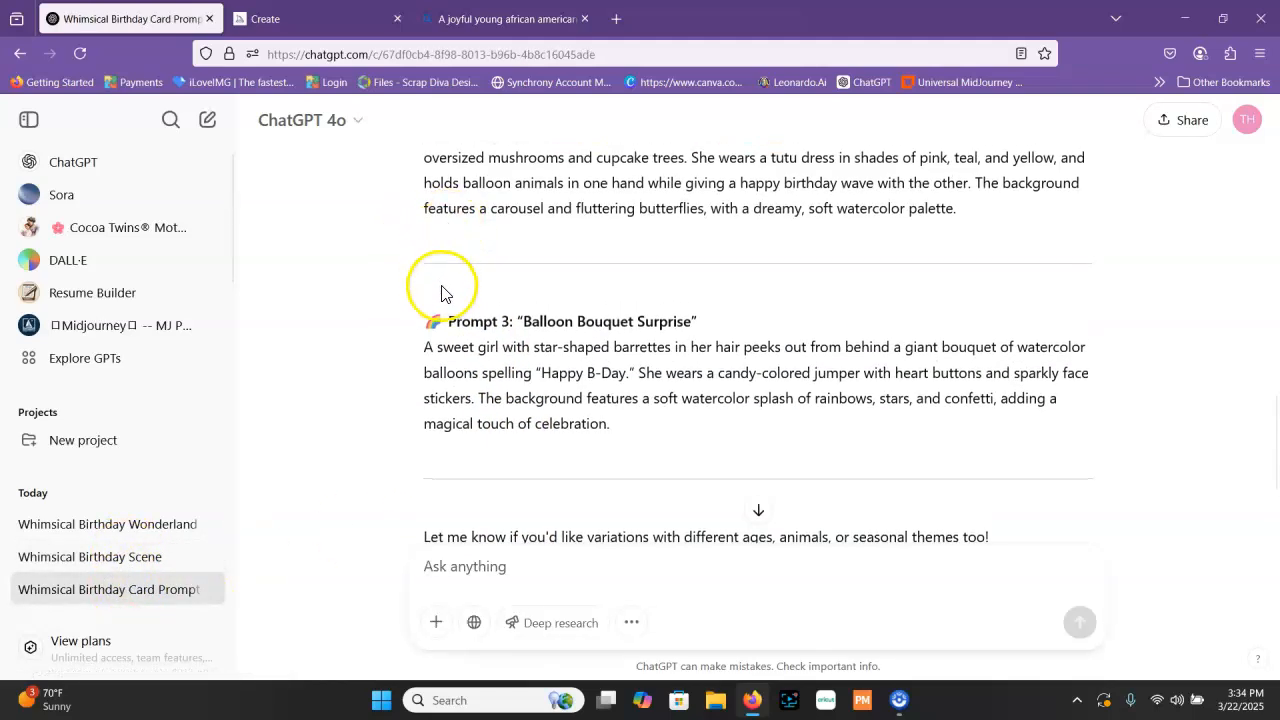
drag(420, 348, 643, 420)
key(ctrl+c)
right_click(600, 367)
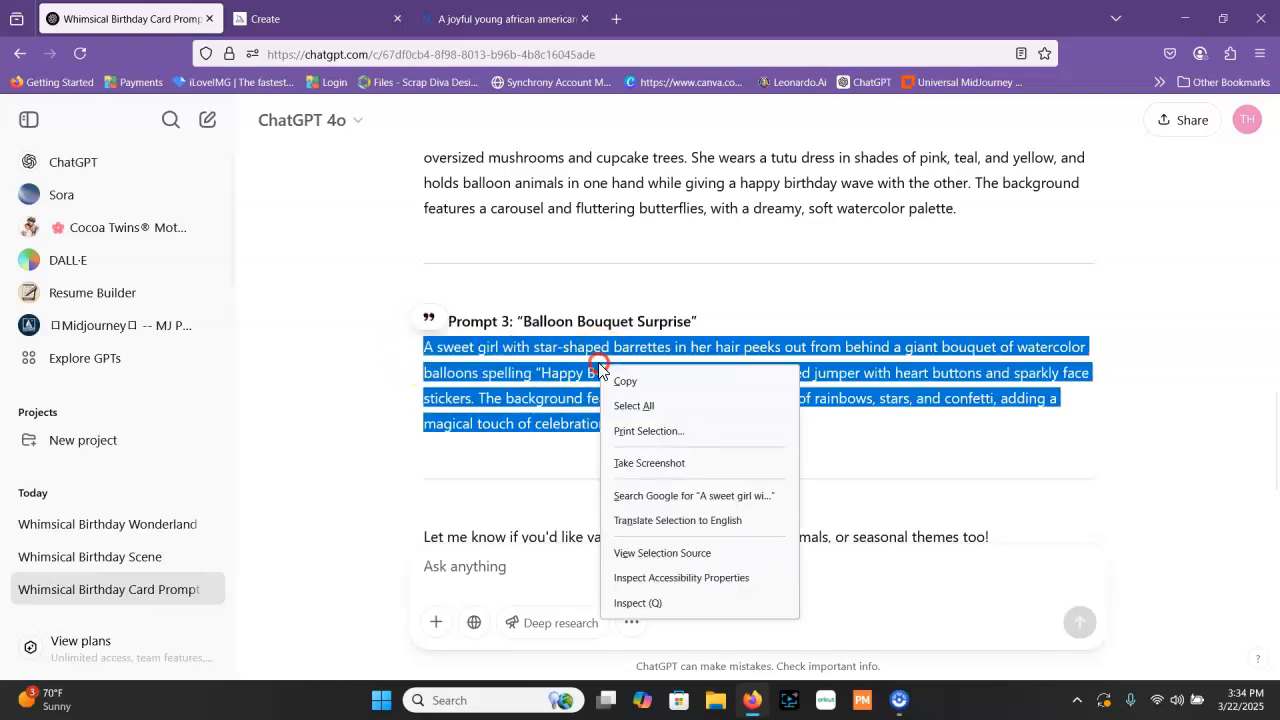
click(630, 381)
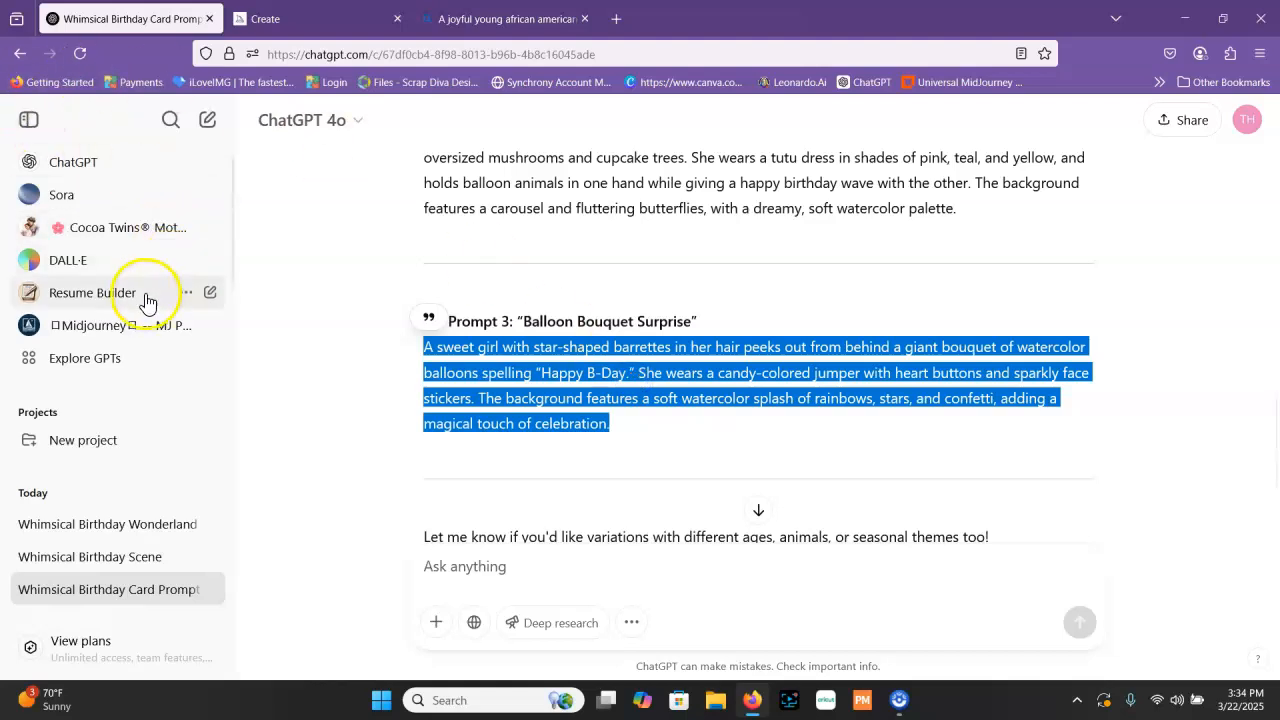
Start a new ChatGPT conversation and submit the copied balloon bouquet prompt
click(148, 170)
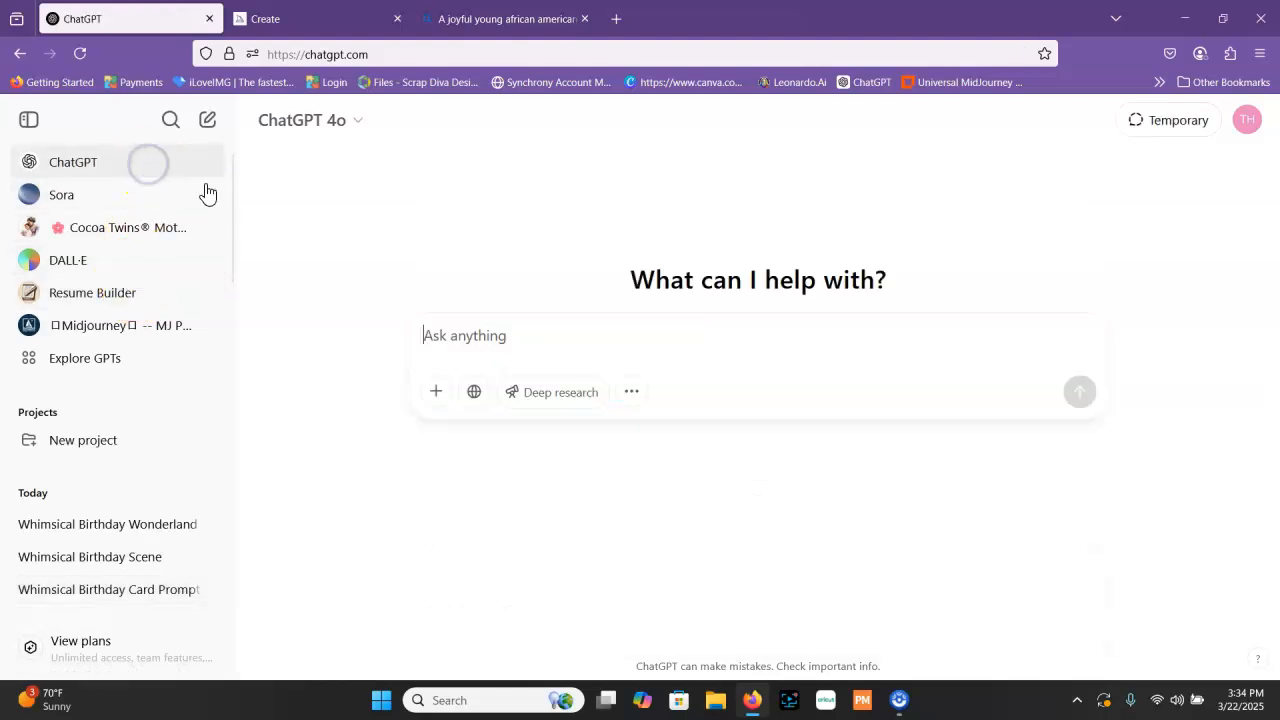
right_click(518, 343)
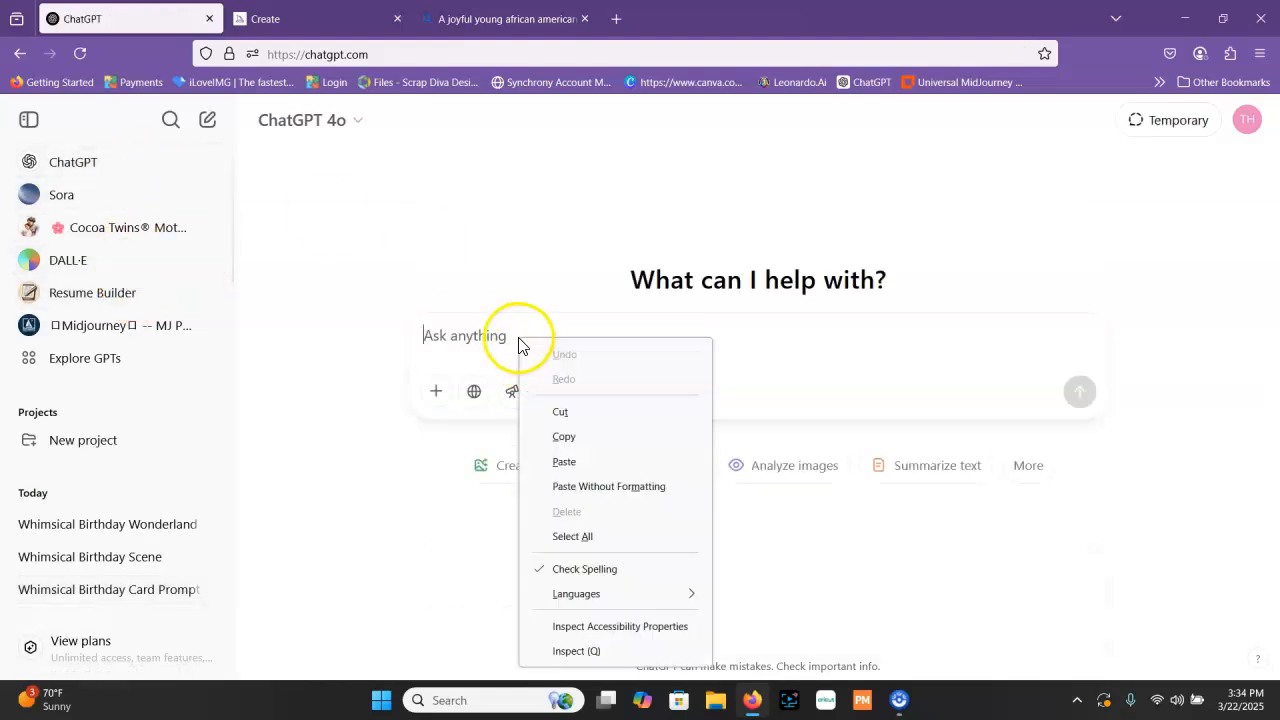
click(634, 462)
click(1079, 422)
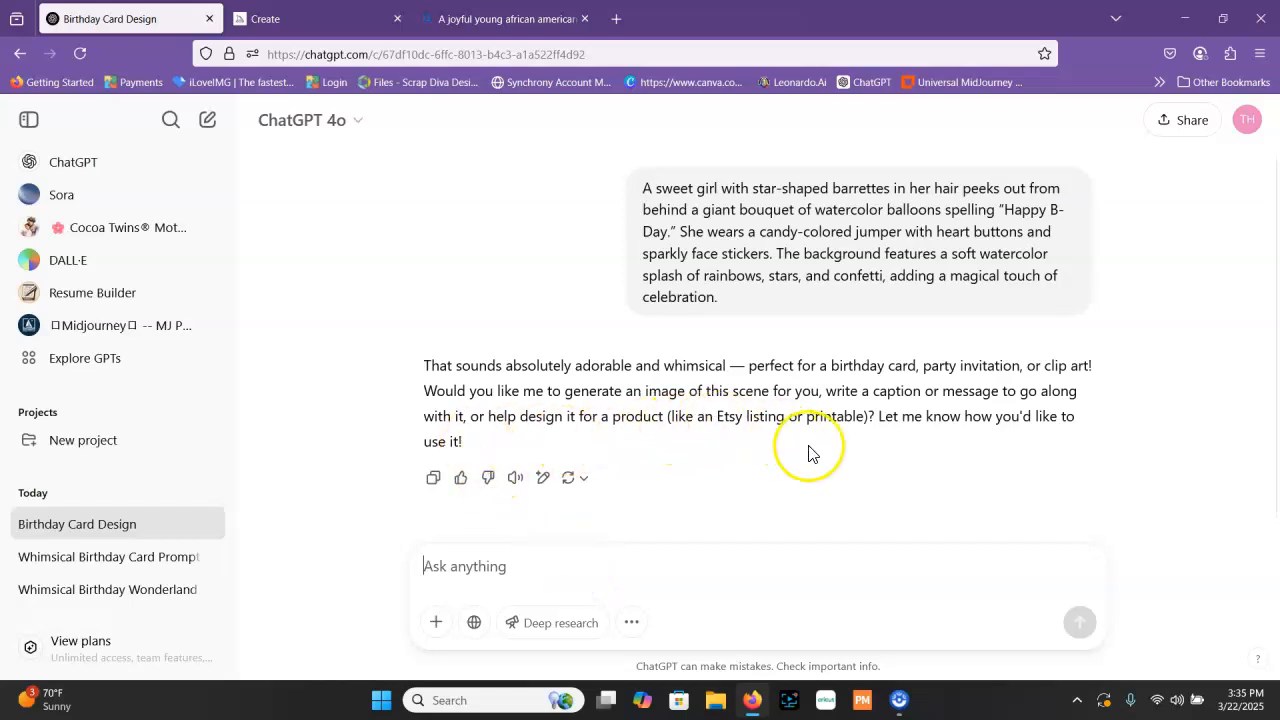
Reply "yes, please create an image using this prompt" and look over the generated birthday image
click(619, 566)
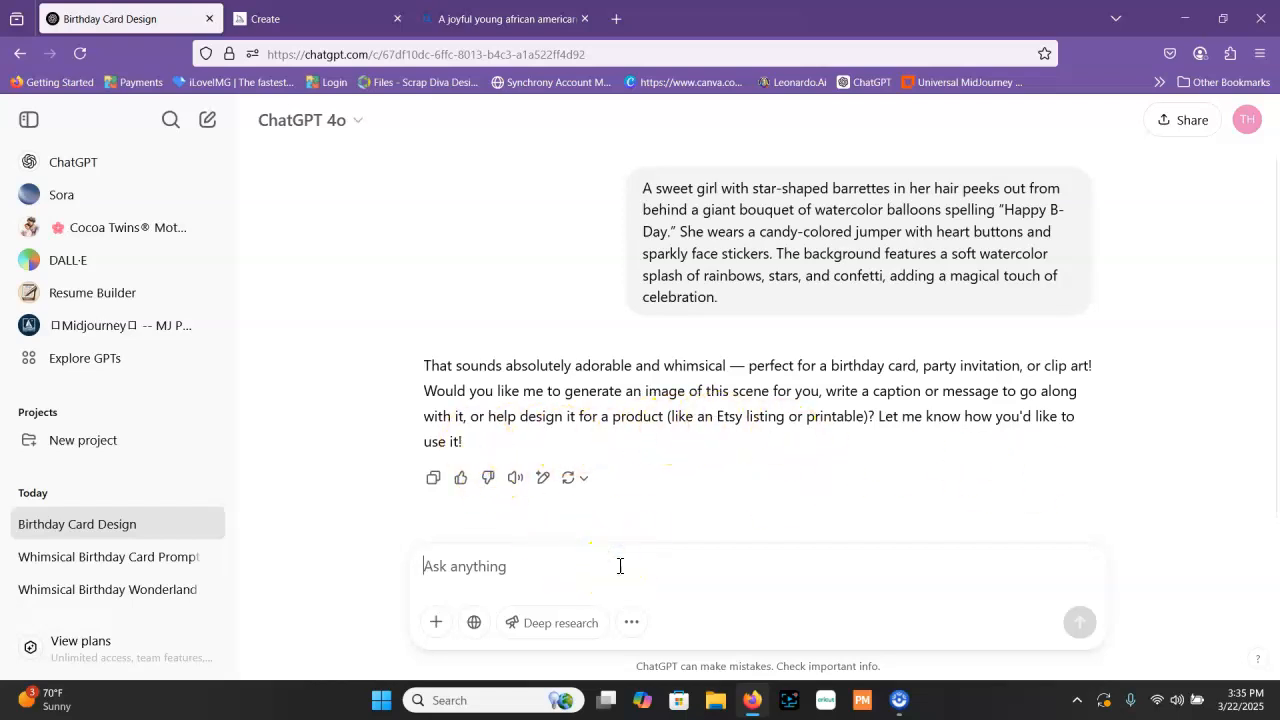
text(y)
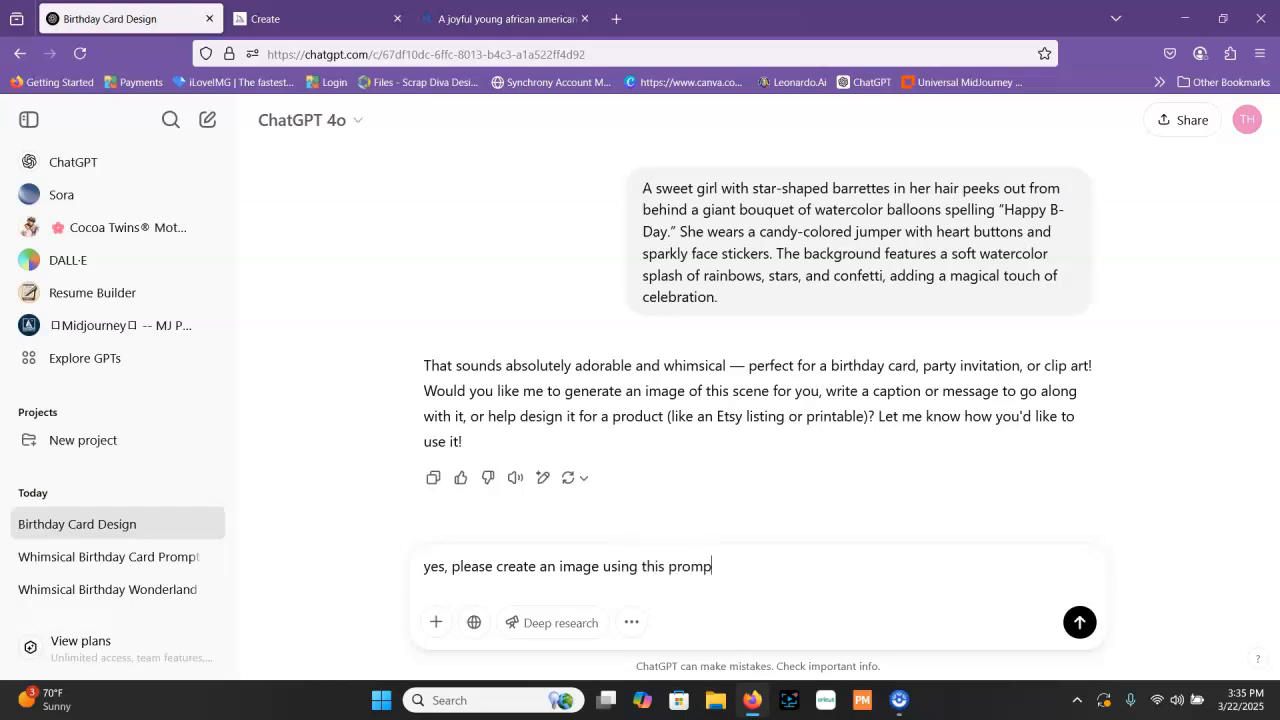
key(Return)
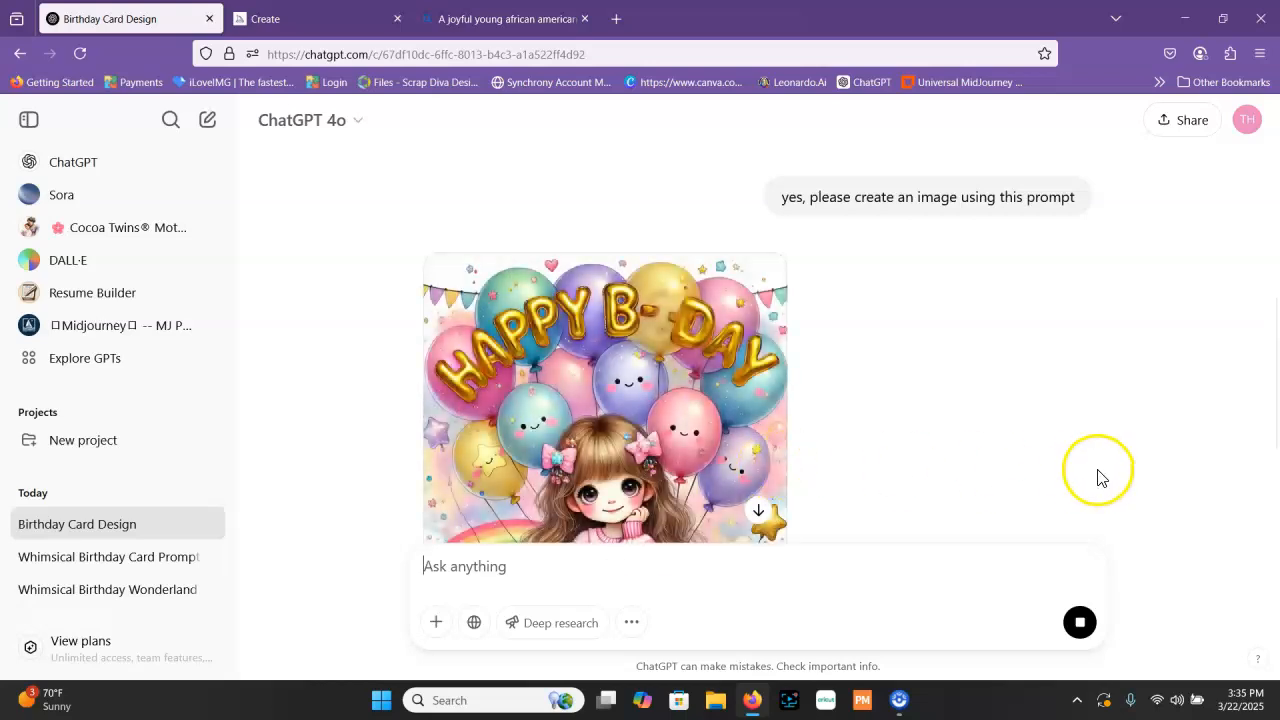
scroll(720, 440, down, 3)
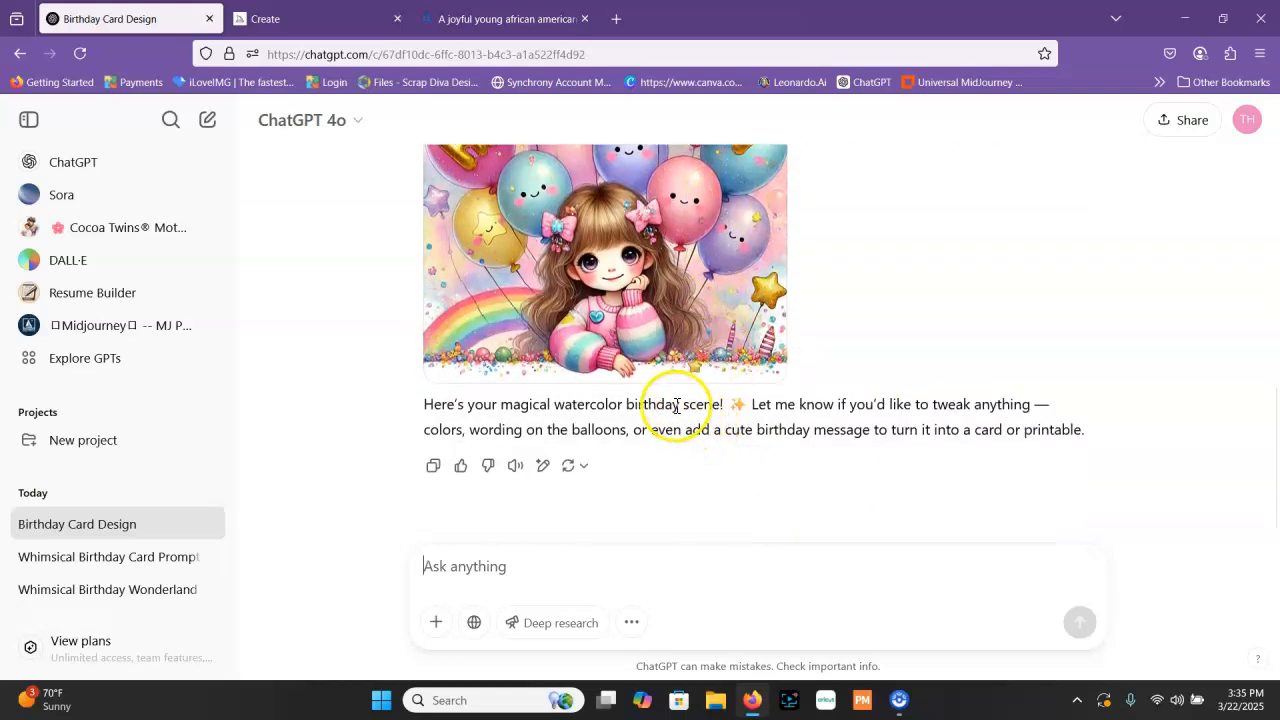
scroll(686, 408, up, 3)
scroll(659, 390, down, 2)
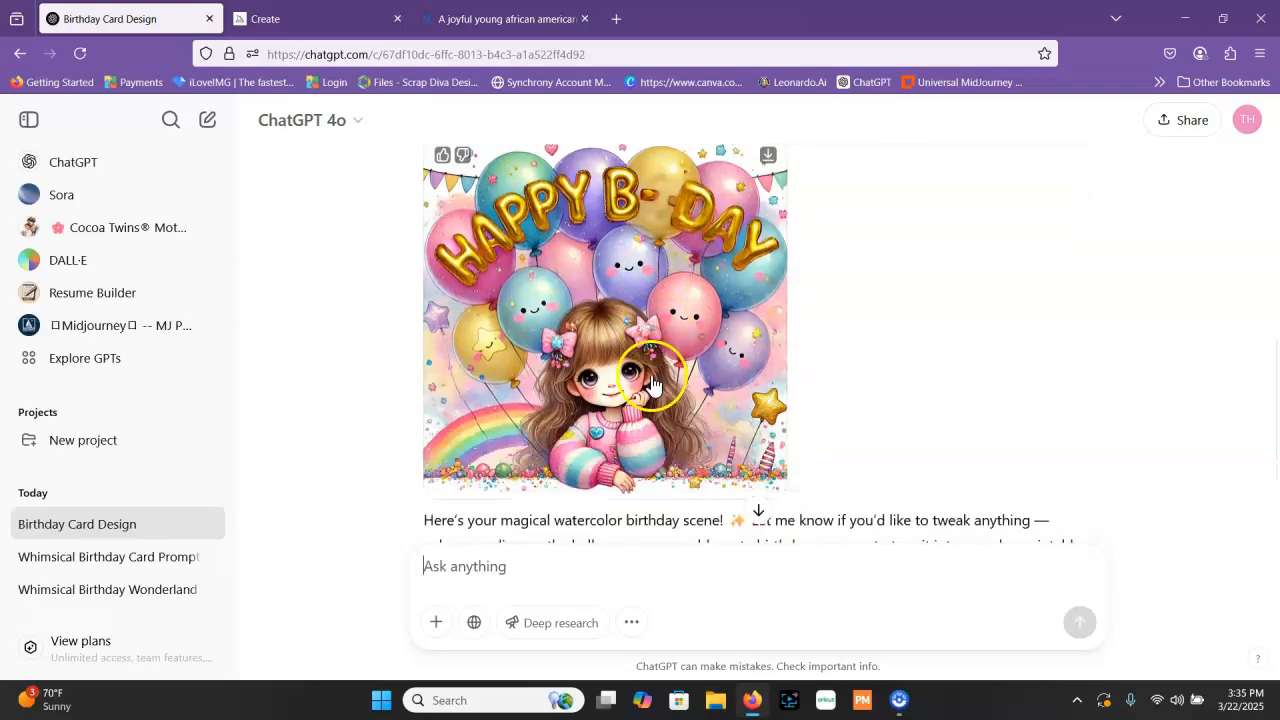
scroll(720, 370, down, 2)
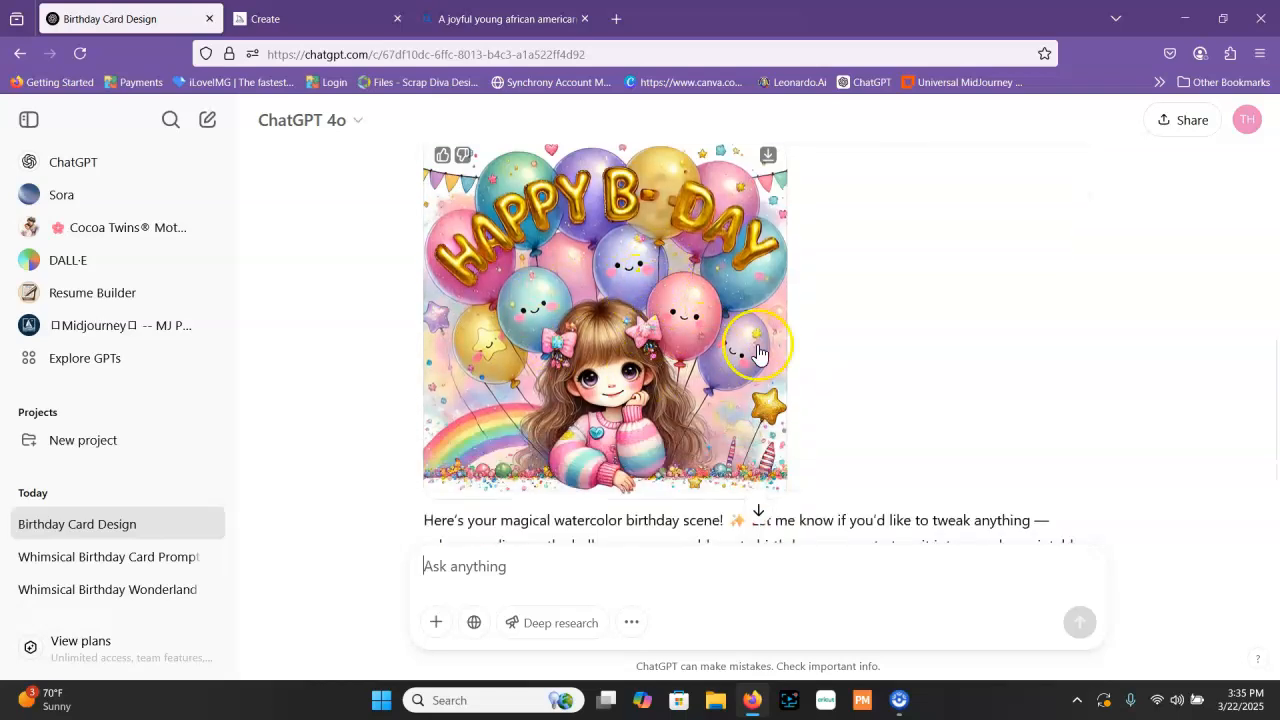
scroll(745, 360, up, 3)
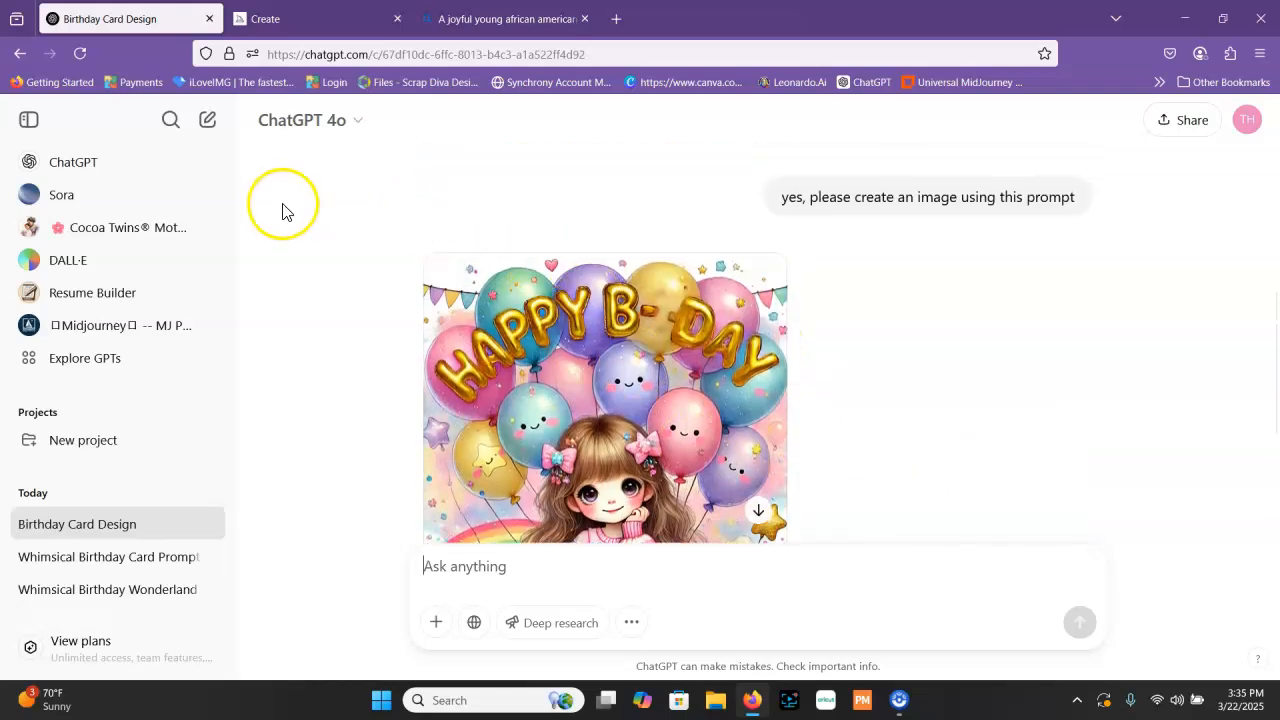
Open the DALL·E GPT and submit the same balloon bouquet prompt there
click(88, 261)
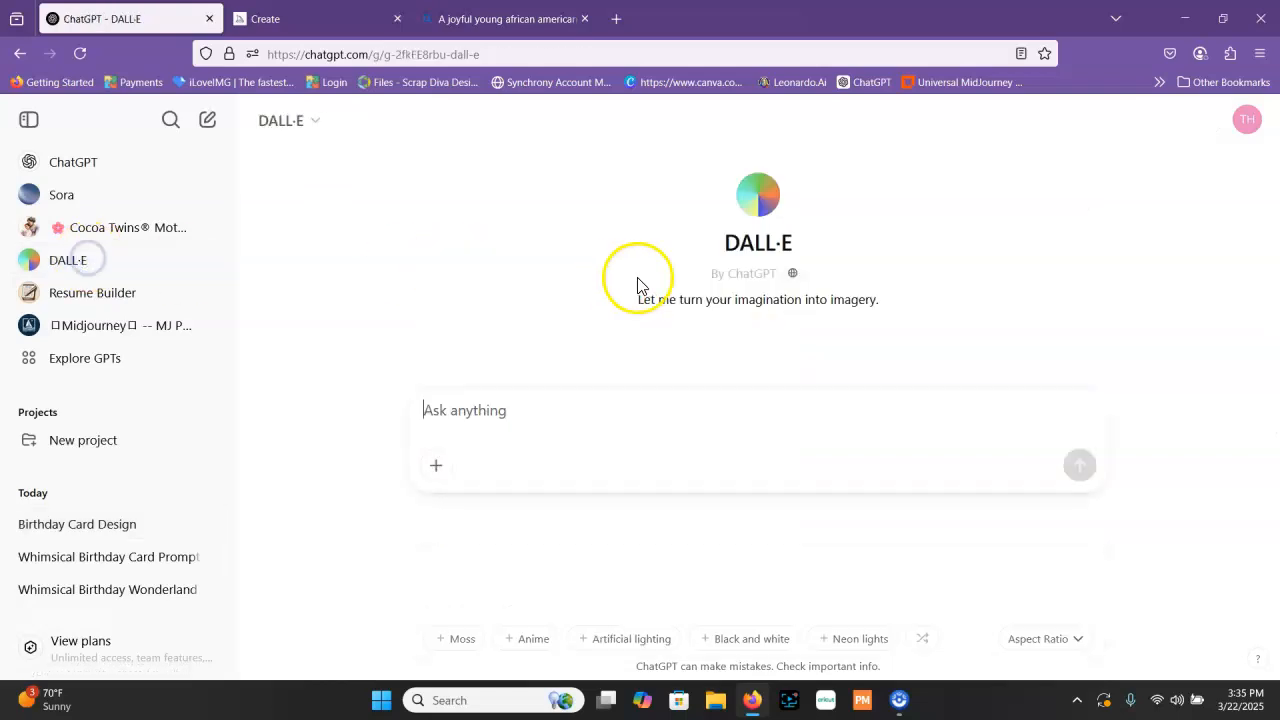
right_click(530, 408)
click(577, 204)
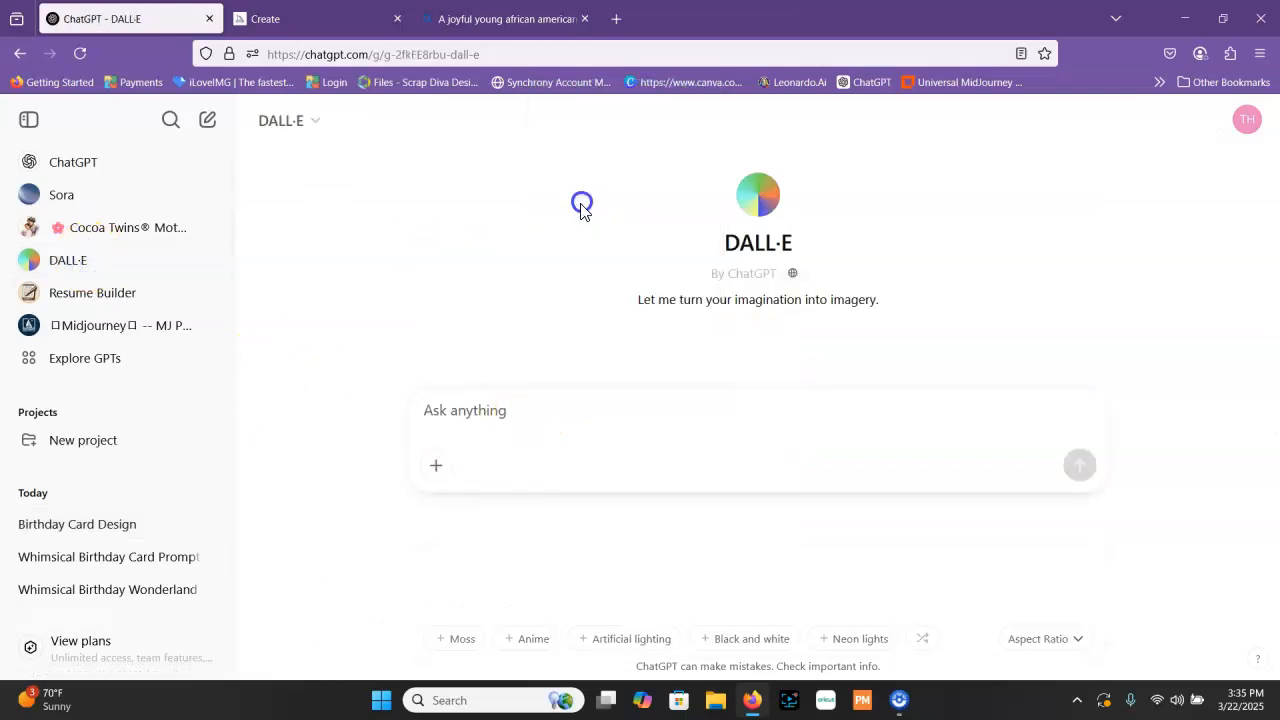
click(1081, 500)
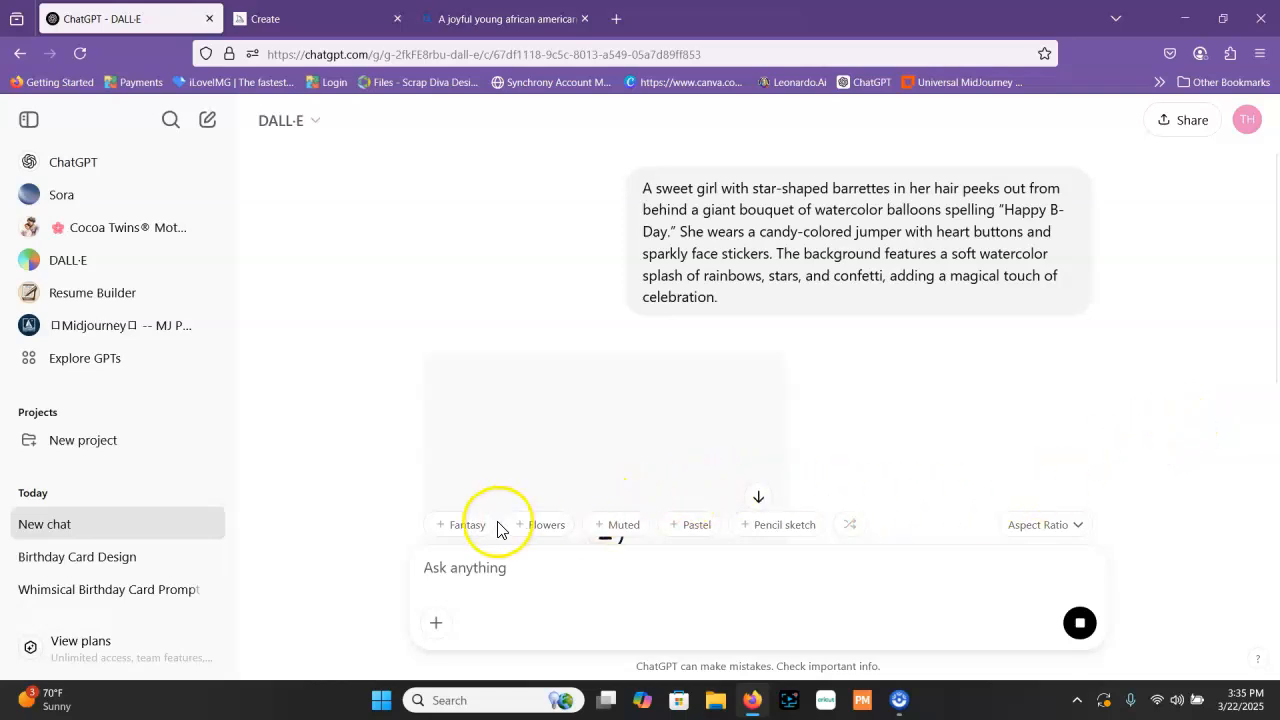
Preview the suggested image styles and add the Flowers style to the message
mouse_move(475, 540)
mouse_move(545, 530)
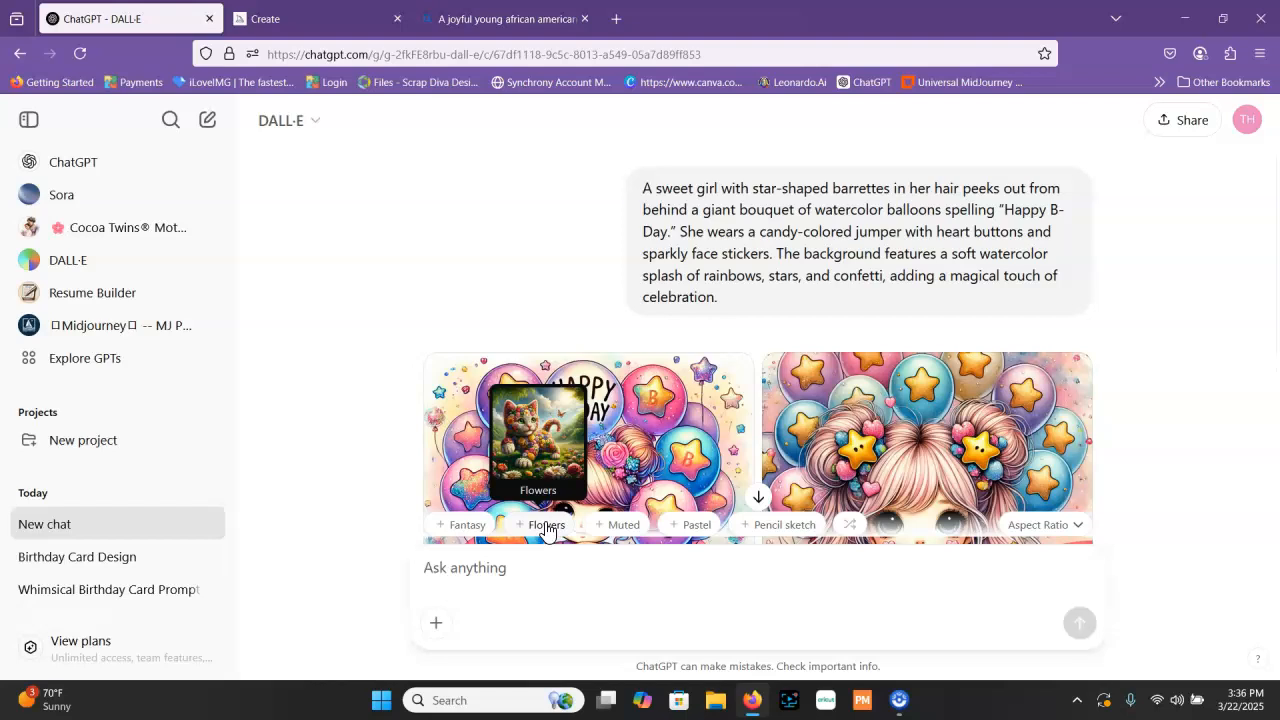
mouse_move(792, 534)
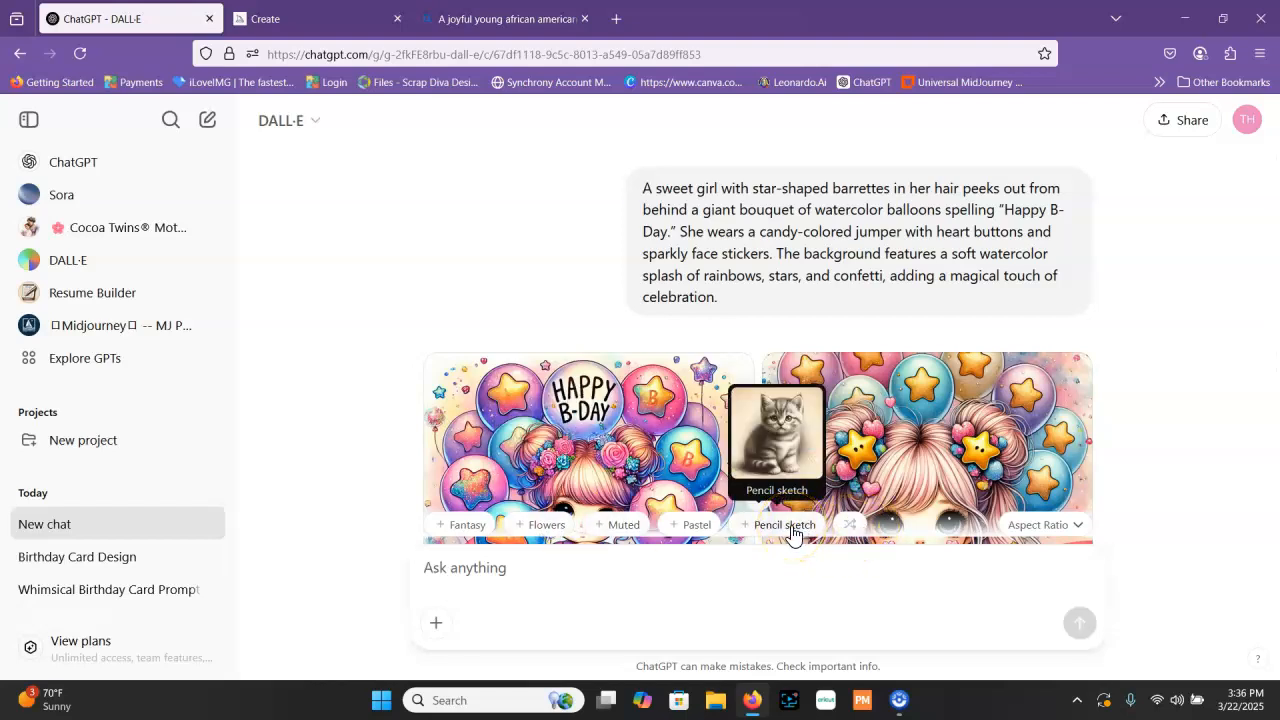
mouse_move(700, 532)
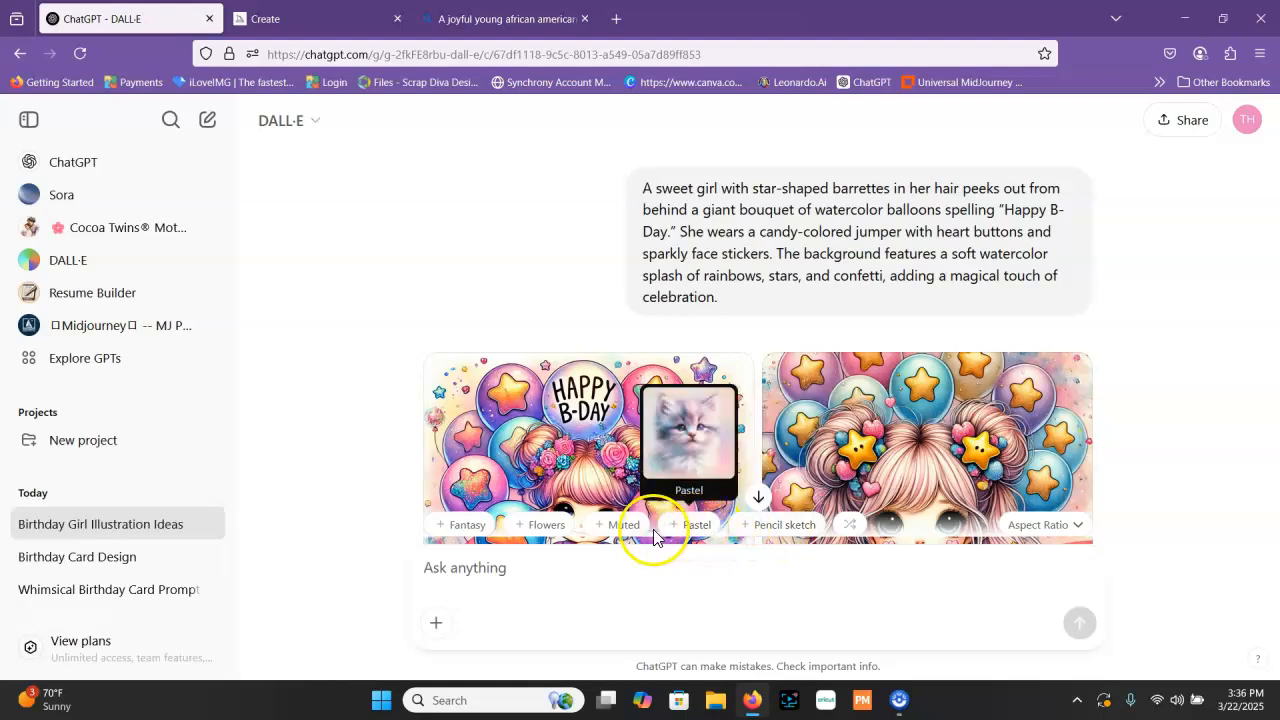
mouse_move(632, 537)
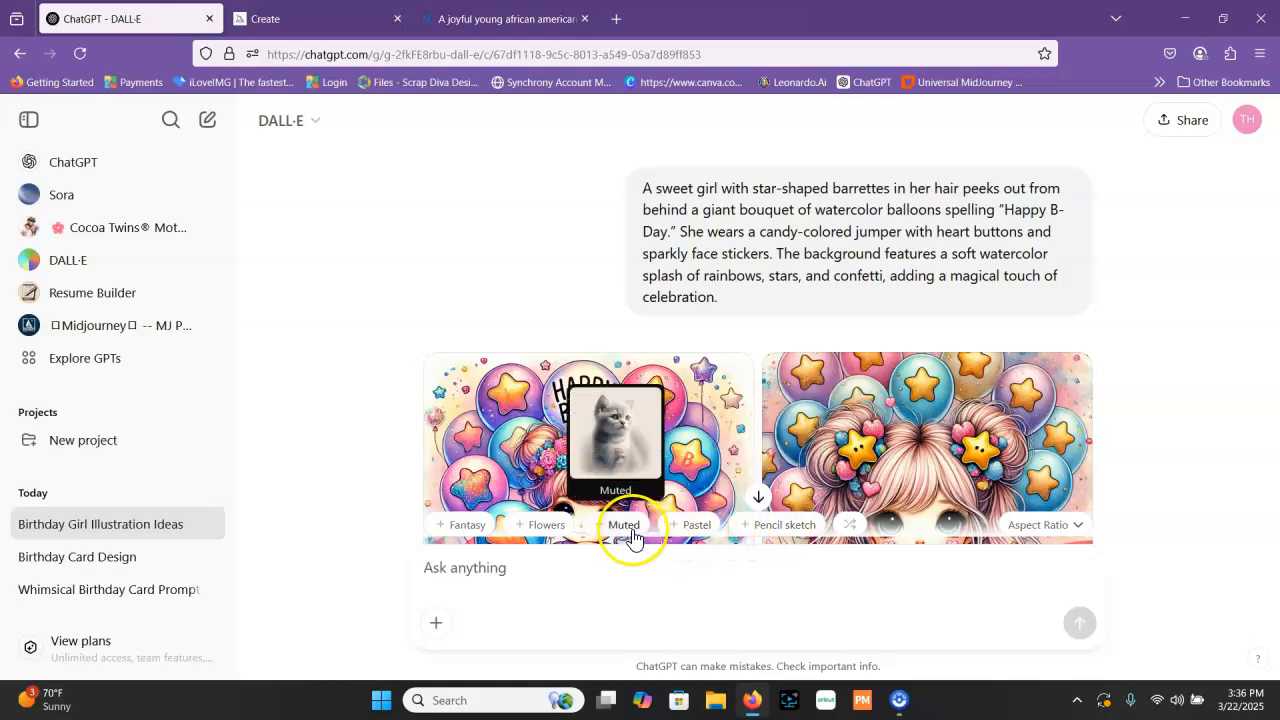
click(549, 530)
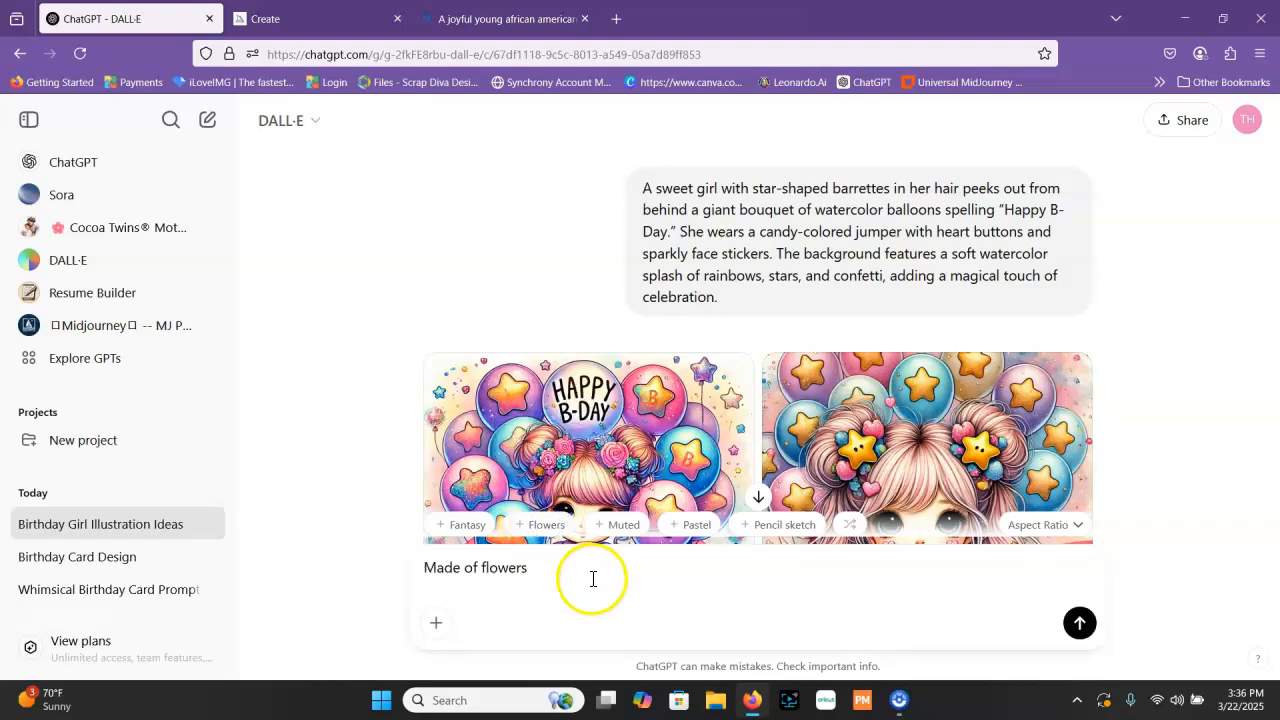
Add the copied balloon bouquet prompt after "Made of flowers", submit it and review the floral images
drag(631, 181, 755, 298)
right_click(755, 298)
click(752, 254)
click(596, 564)
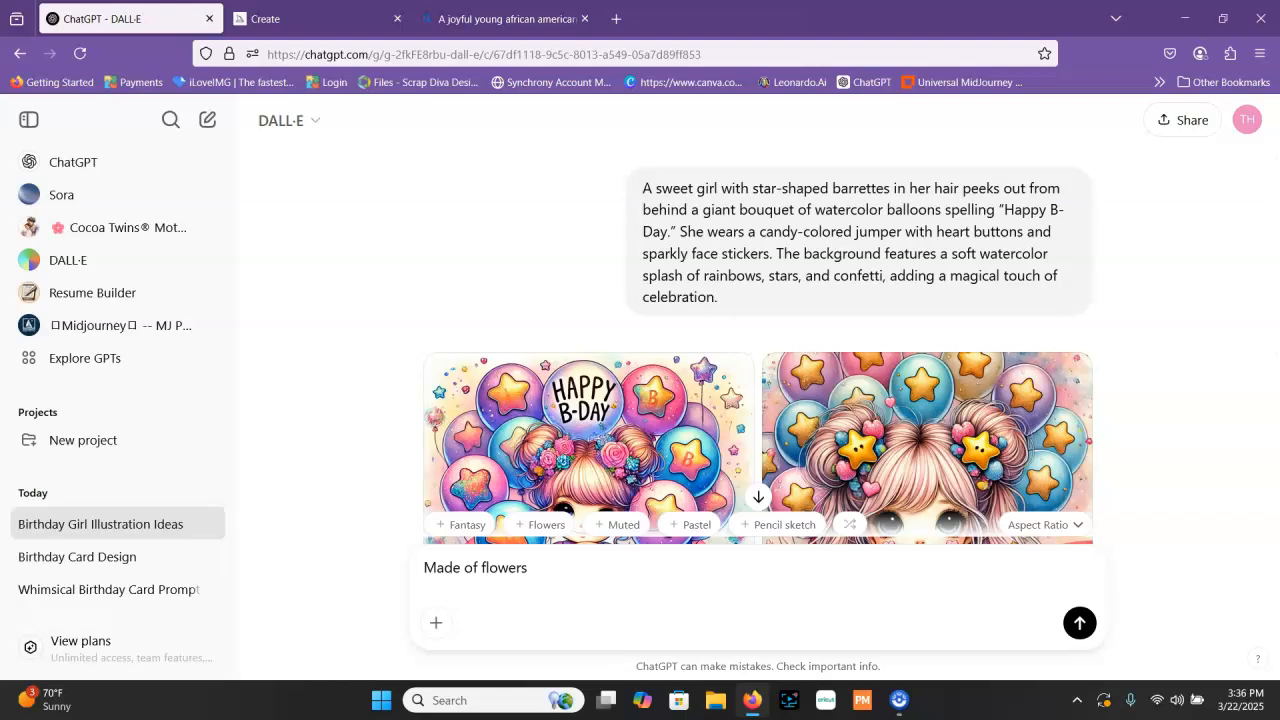
key(ctrl+v)
key(Return)
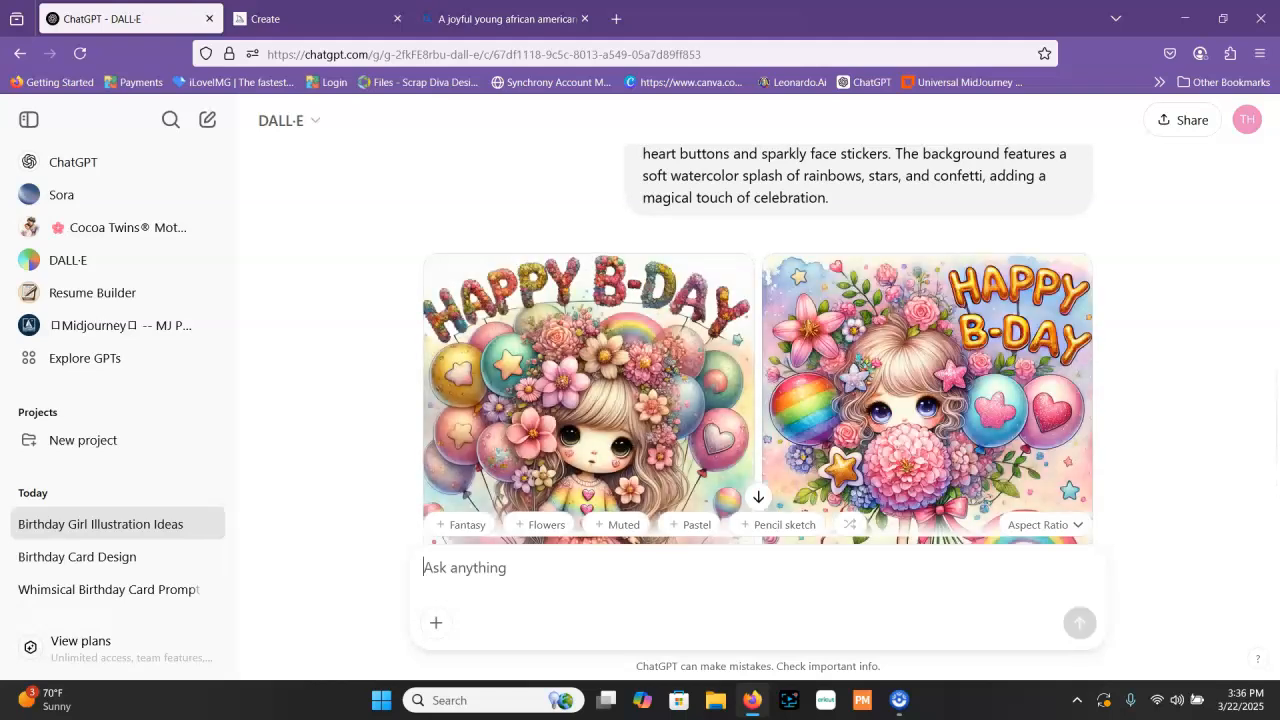
scroll(499, 470, down, 3)
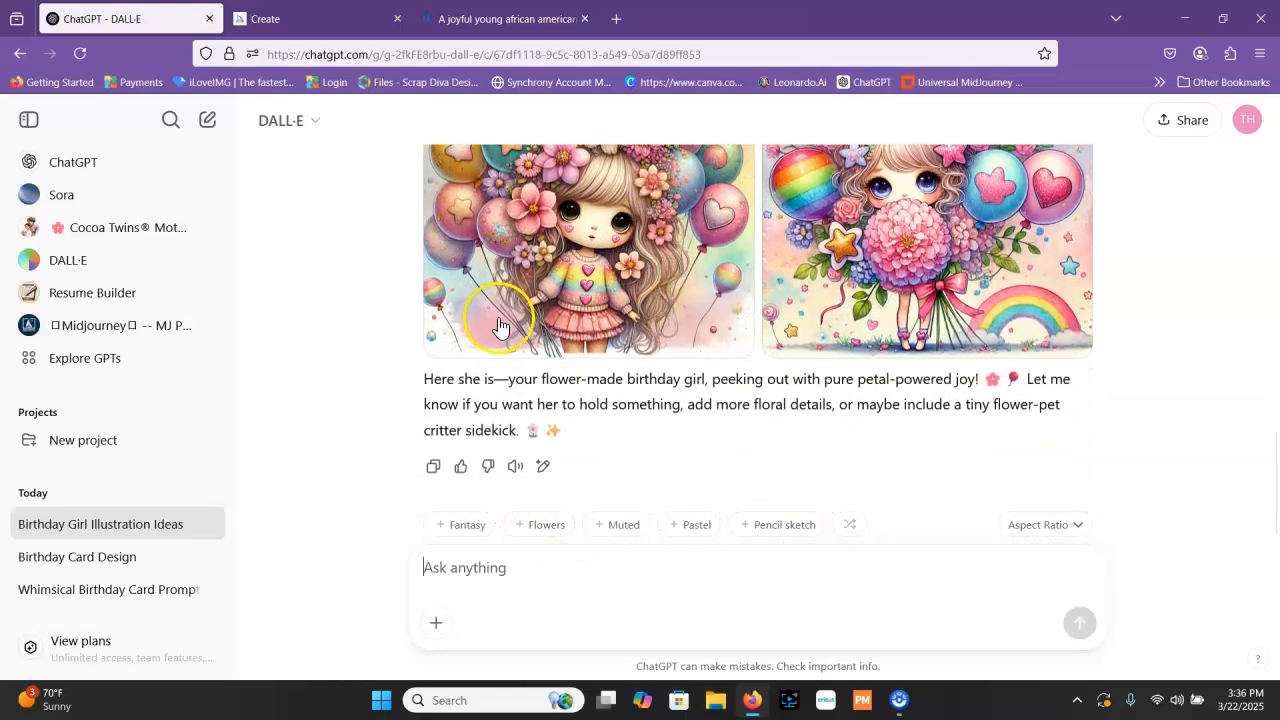
scroll(870, 225, up, 1)
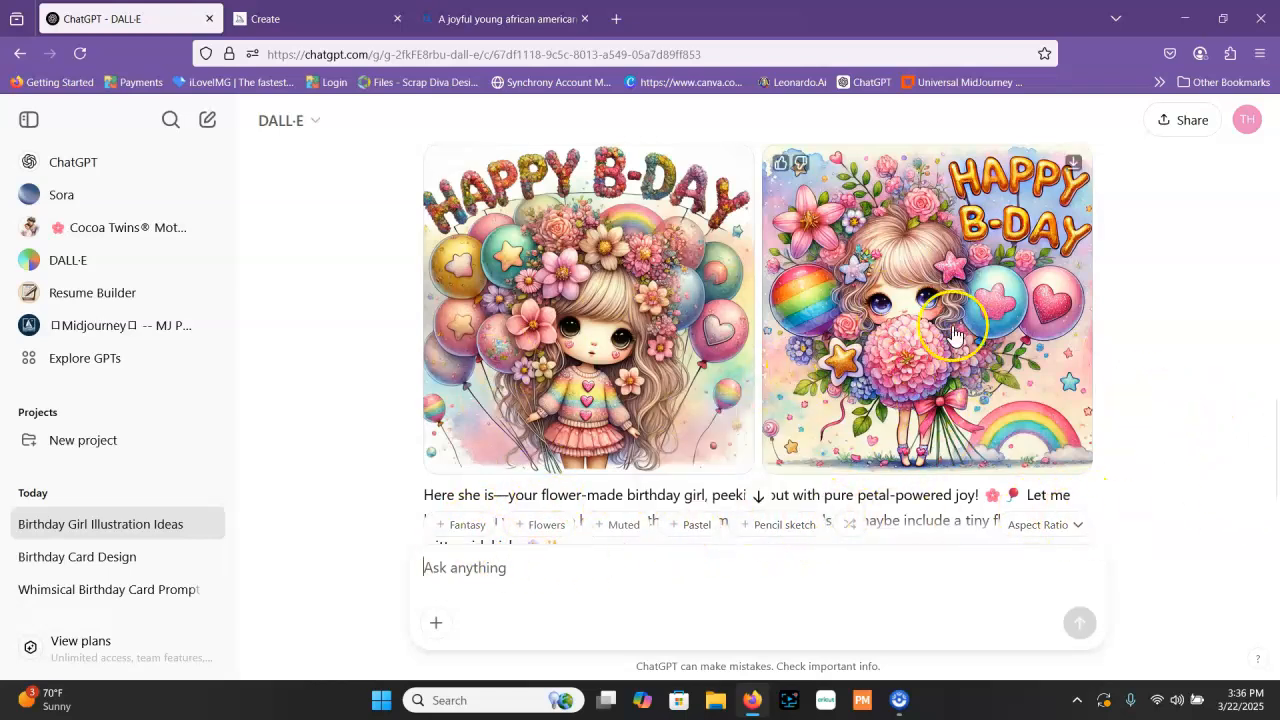
scroll(1205, 300, down, 1)
scroll(1100, 310, up, 3)
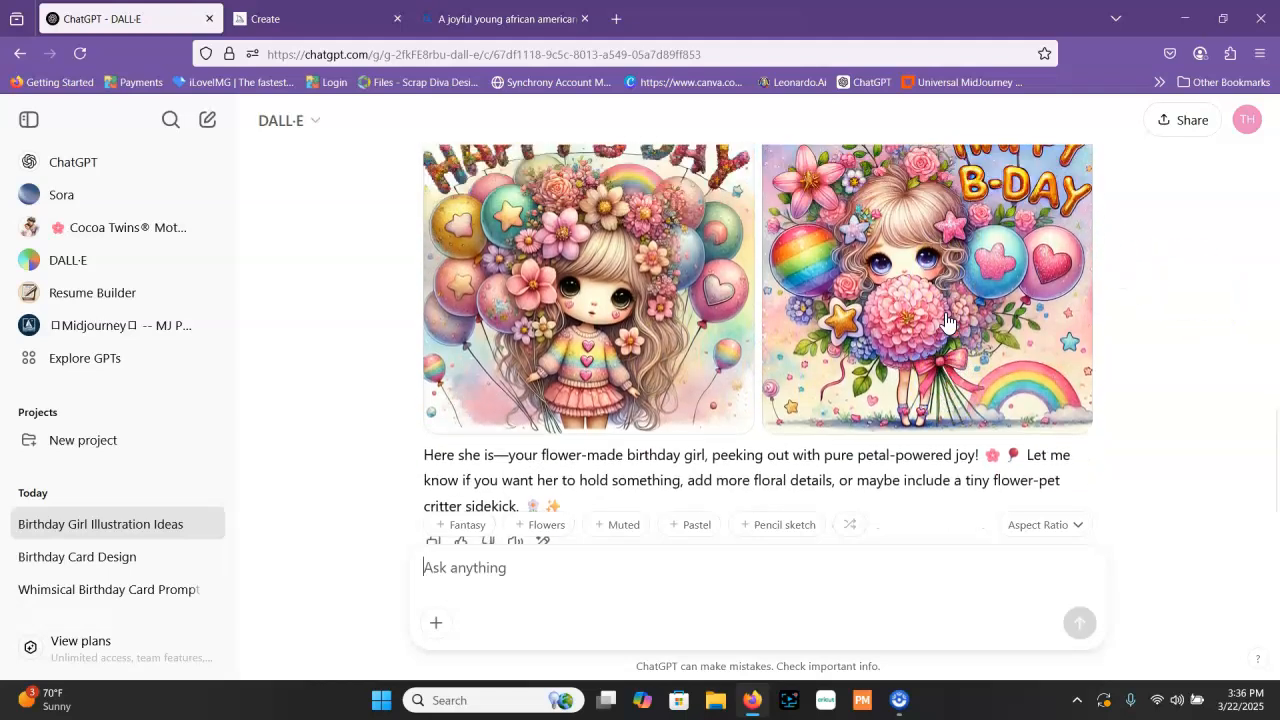
Switch to Midjourney and generate images from the balloon bouquet prompt, without the "Made of flowers" wording
click(339, 18)
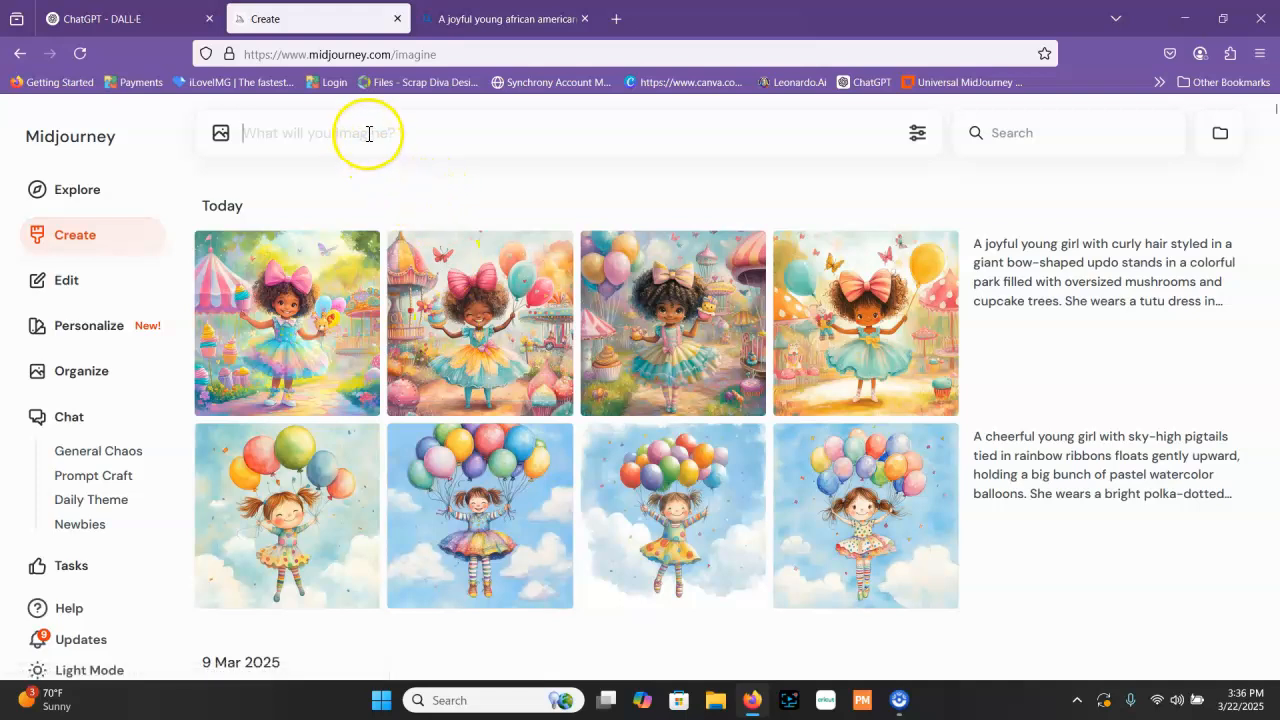
click(135, 18)
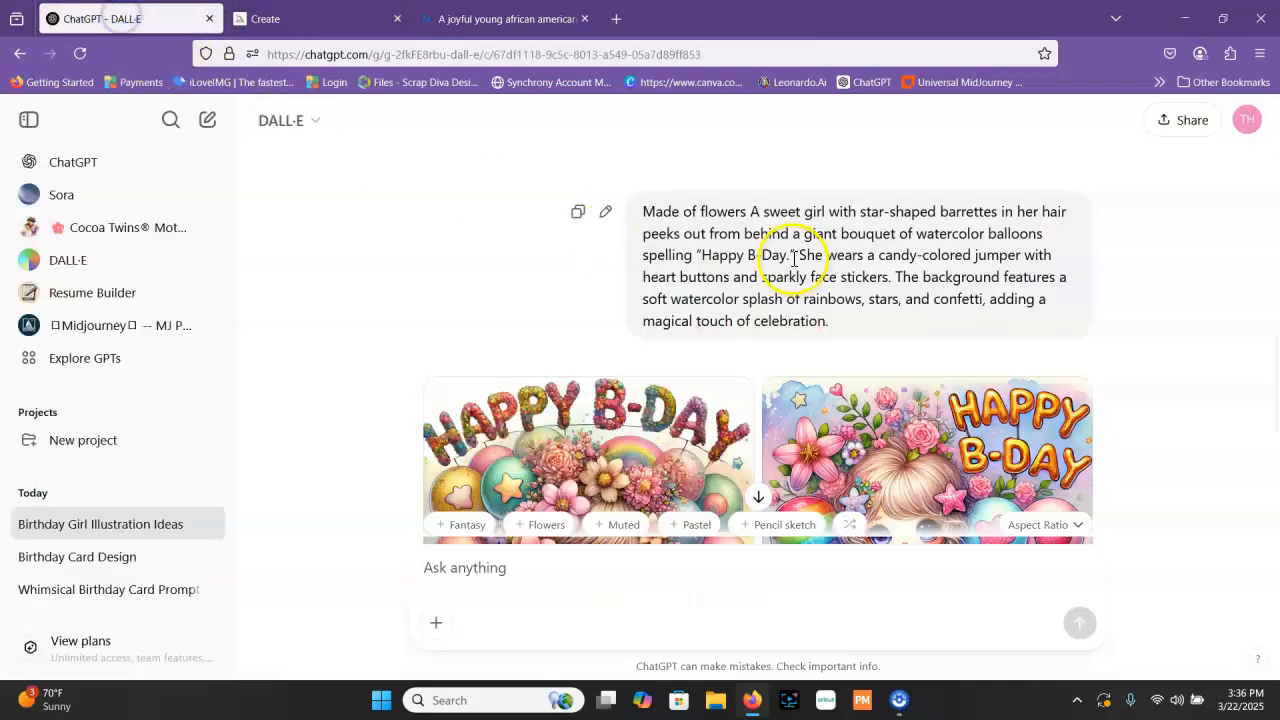
click(360, 20)
right_click(437, 138)
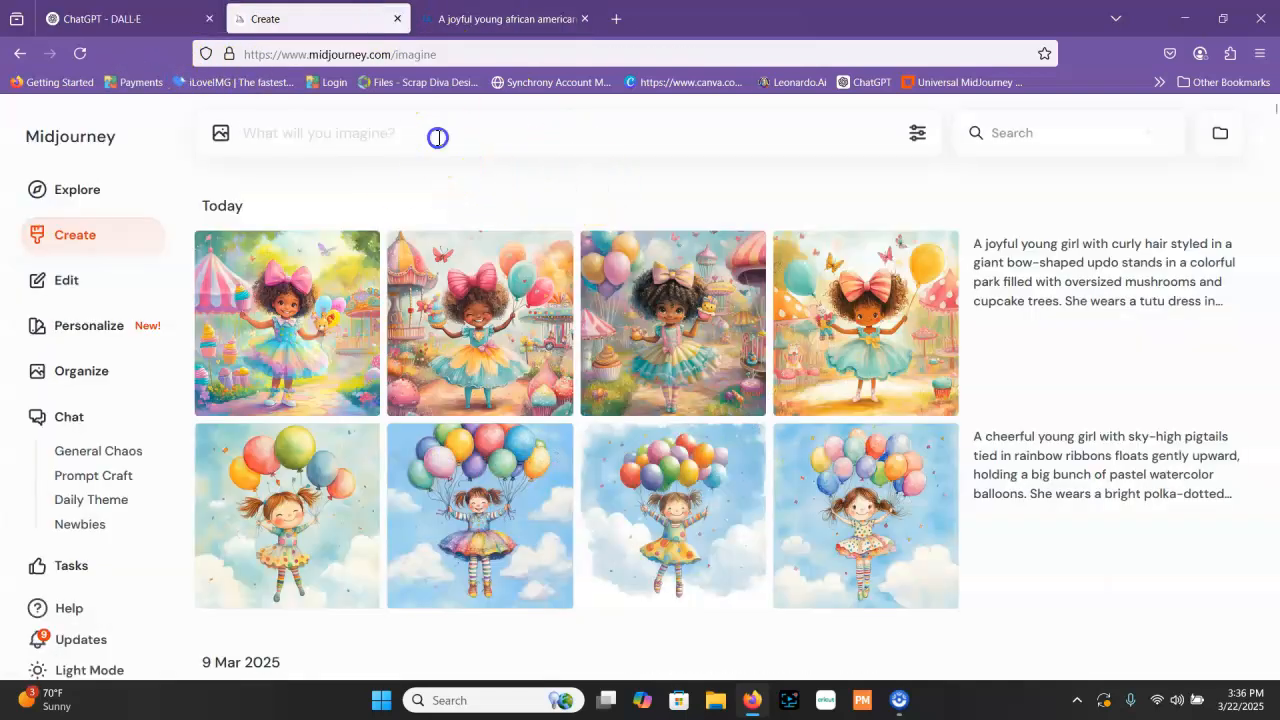
click(505, 263)
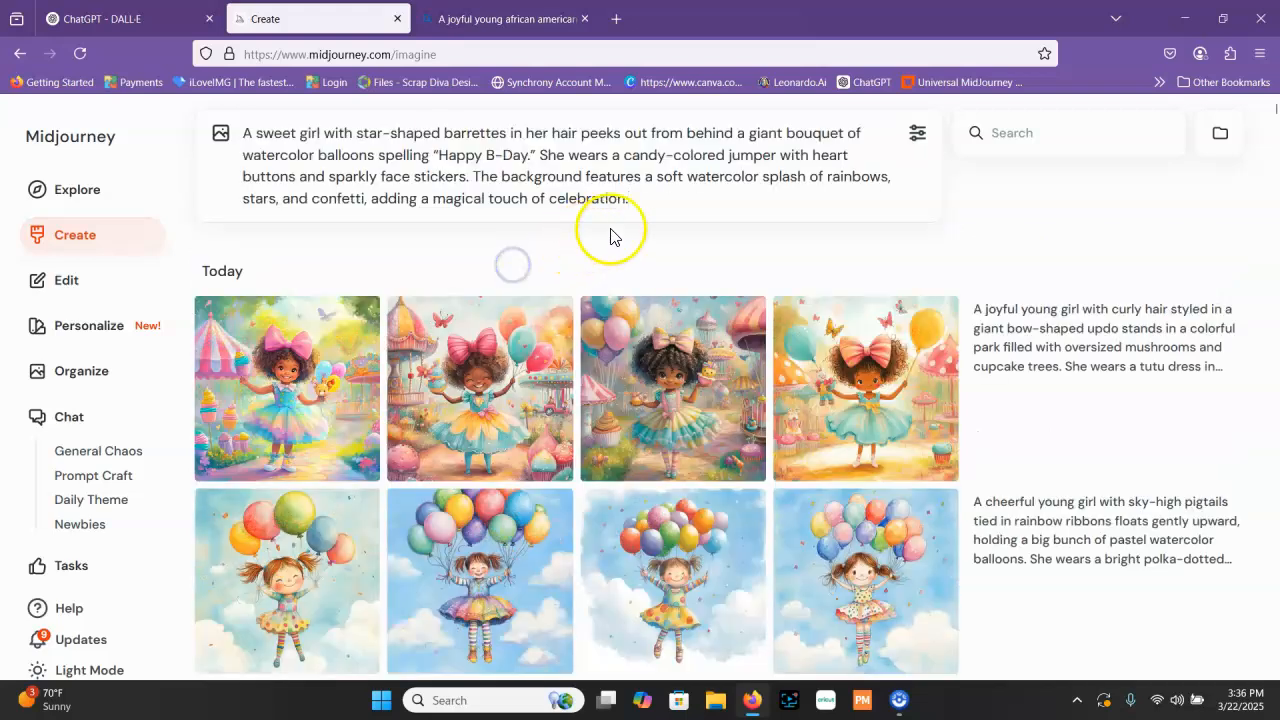
key(Return)
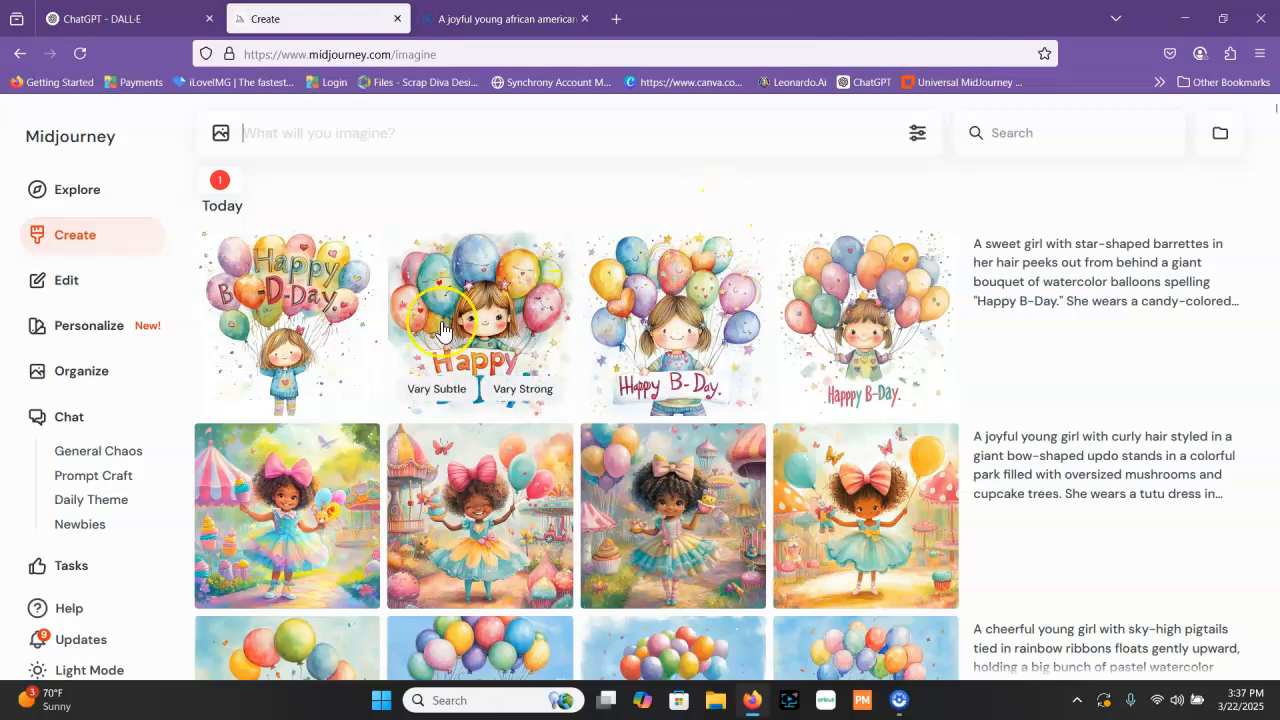
Switch to Bing Image Creator, replace its prompt with the copied balloon bouquet prompt and create the images
scroll(316, 322, down, 2)
scroll(316, 322, up, 2)
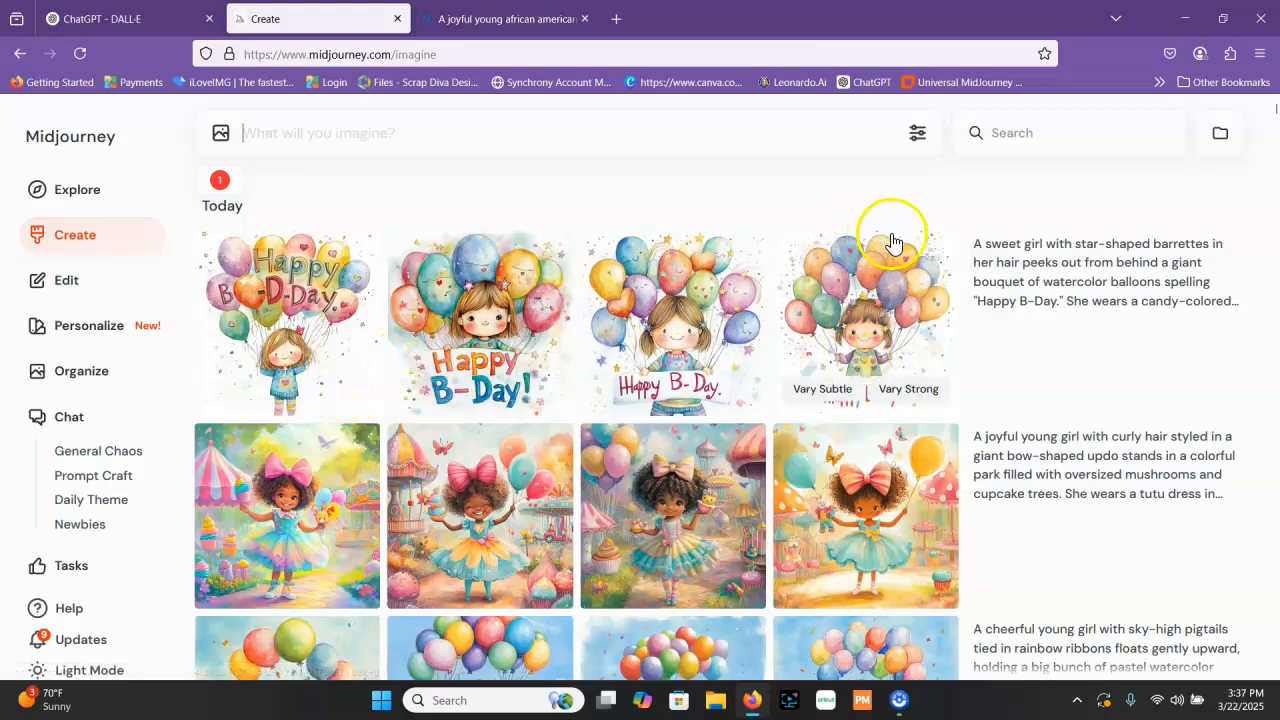
mouse_move(445, 24)
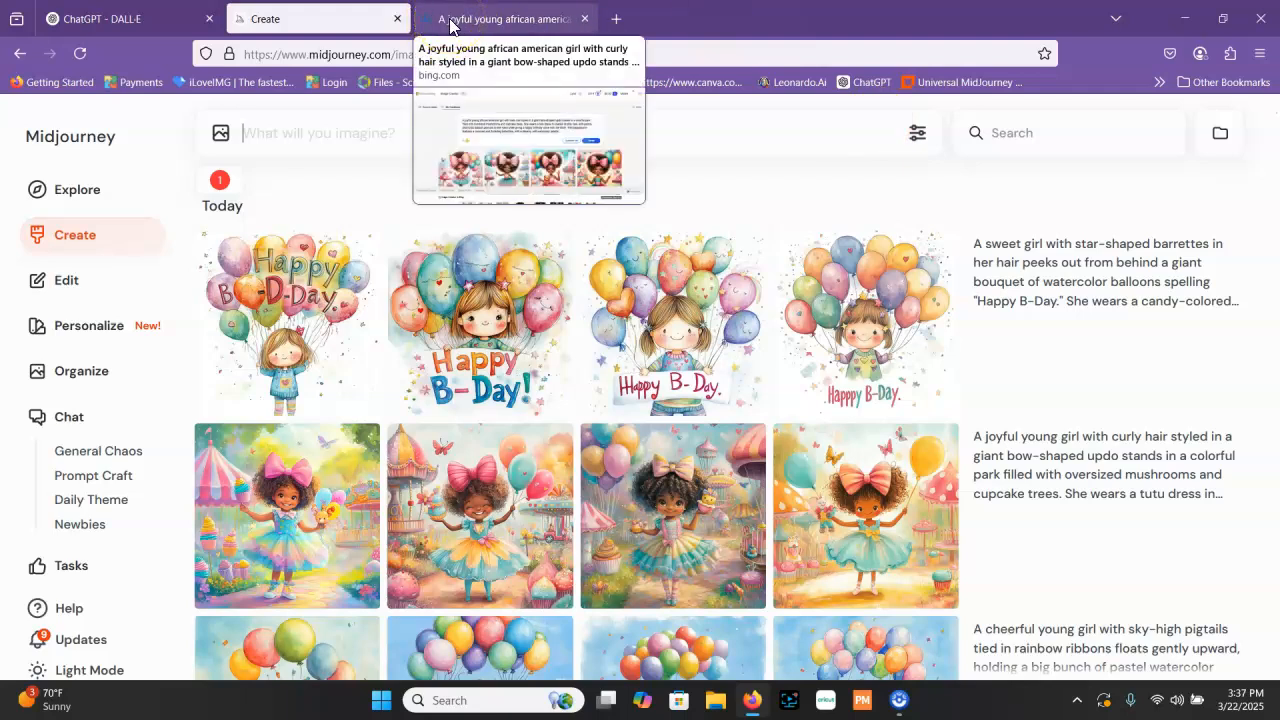
click(449, 24)
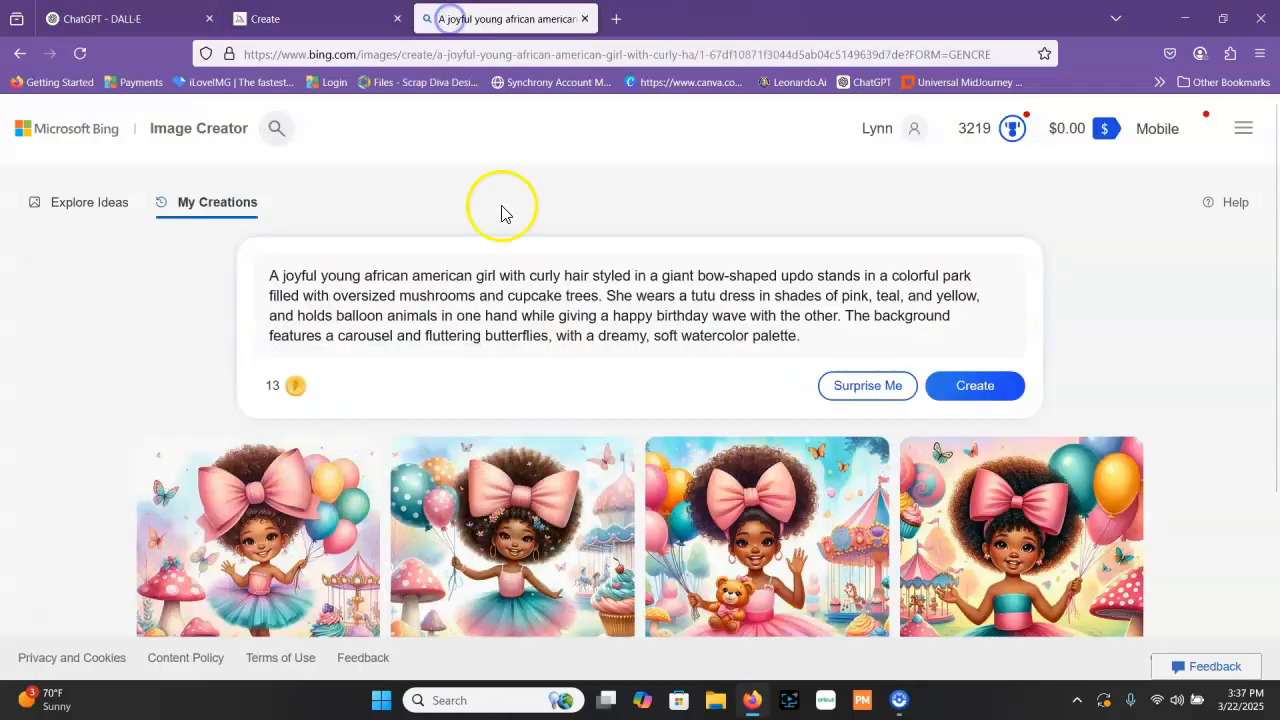
triple_click(466, 308)
right_click(466, 308)
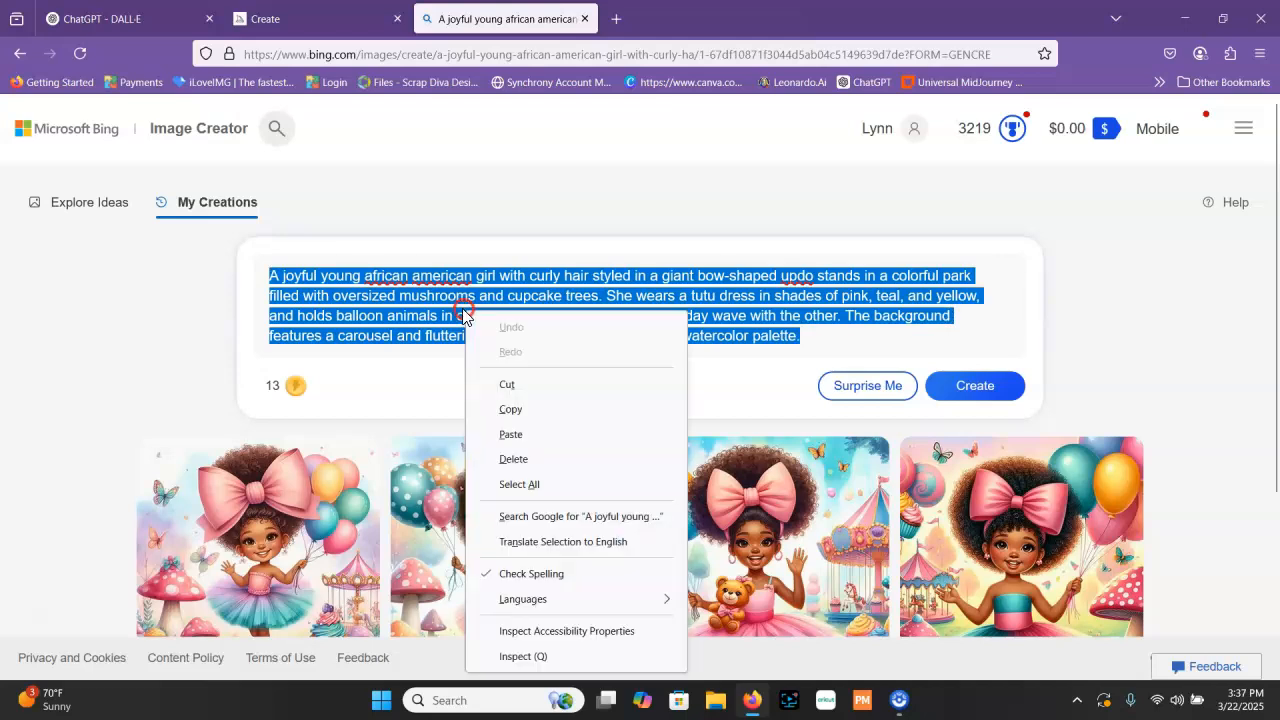
click(511, 434)
click(975, 385)
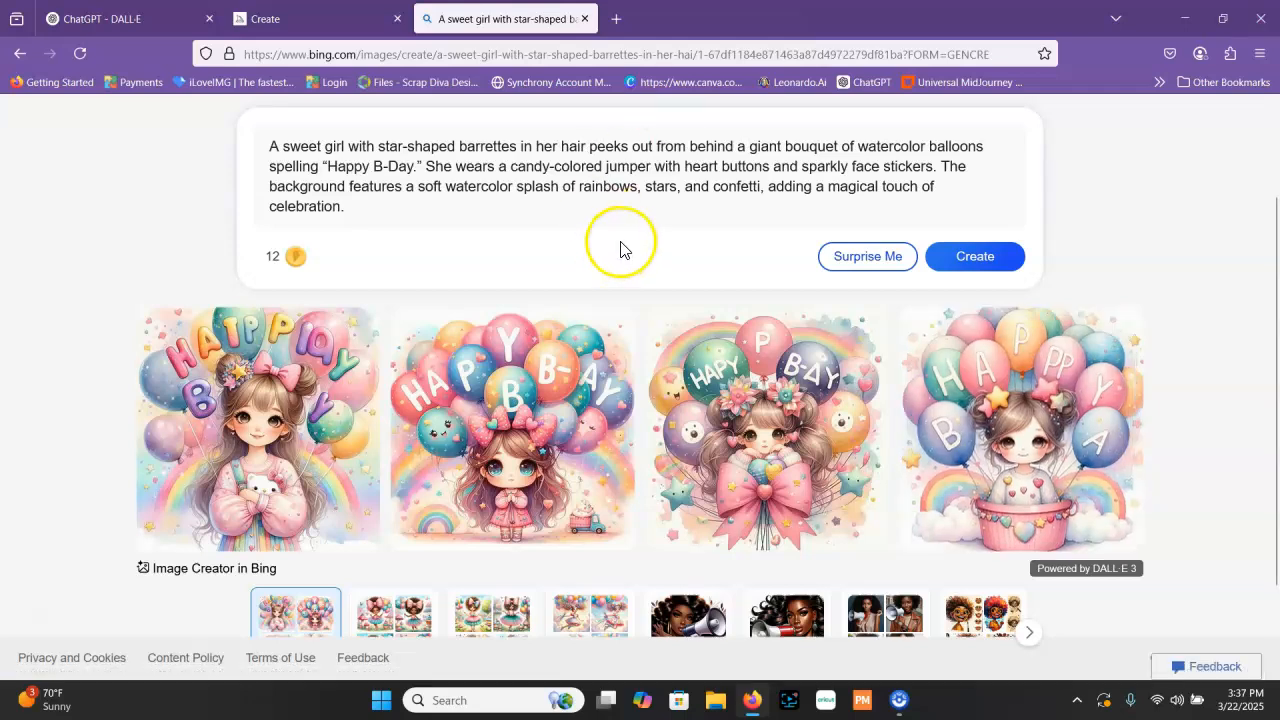
Review the balloon bouquet images in Bing Image Creator and compare them with the birthday girl images in Midjourney
scroll(563, 243, up, 2)
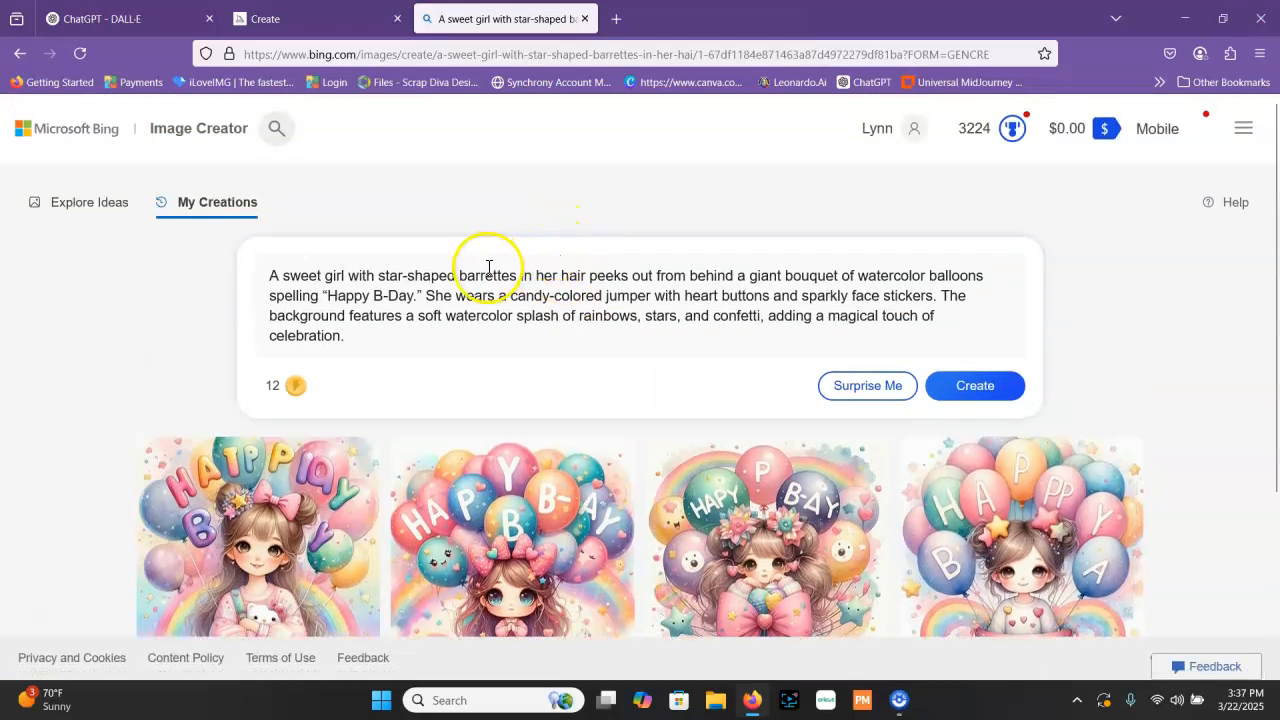
scroll(272, 415, down, 1)
scroll(272, 415, down, 1)
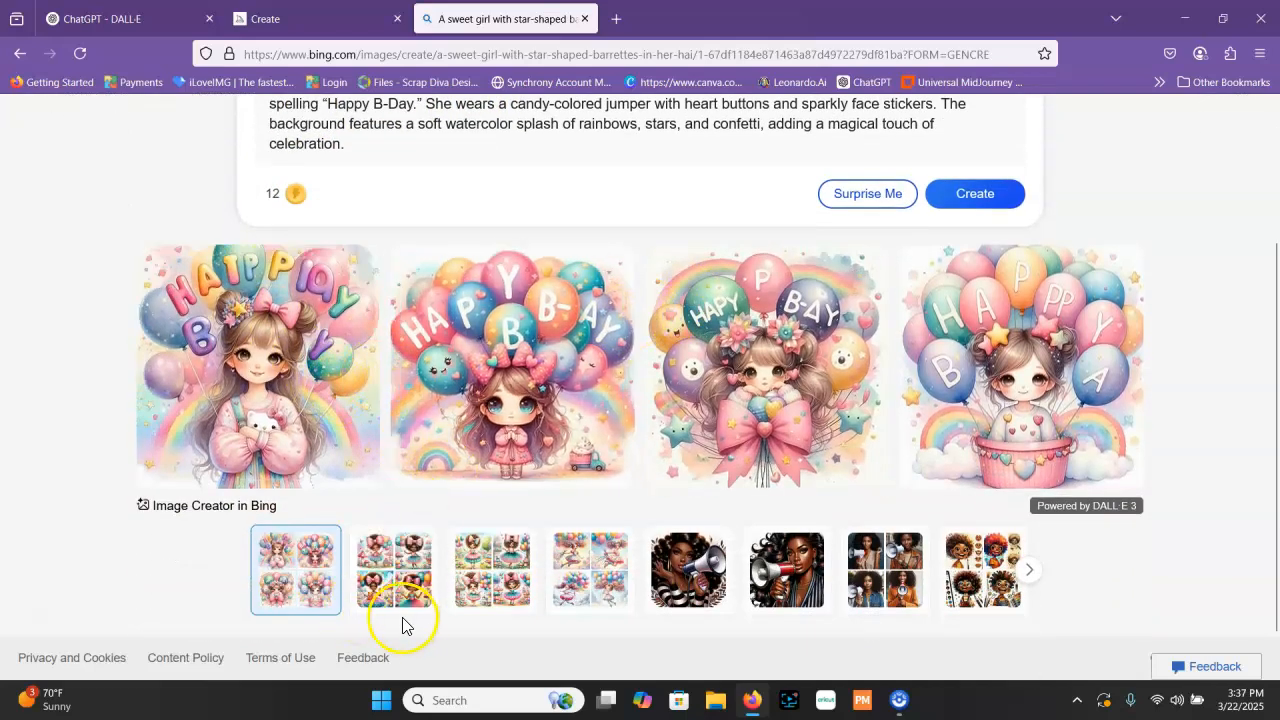
scroll(450, 560, up, 1)
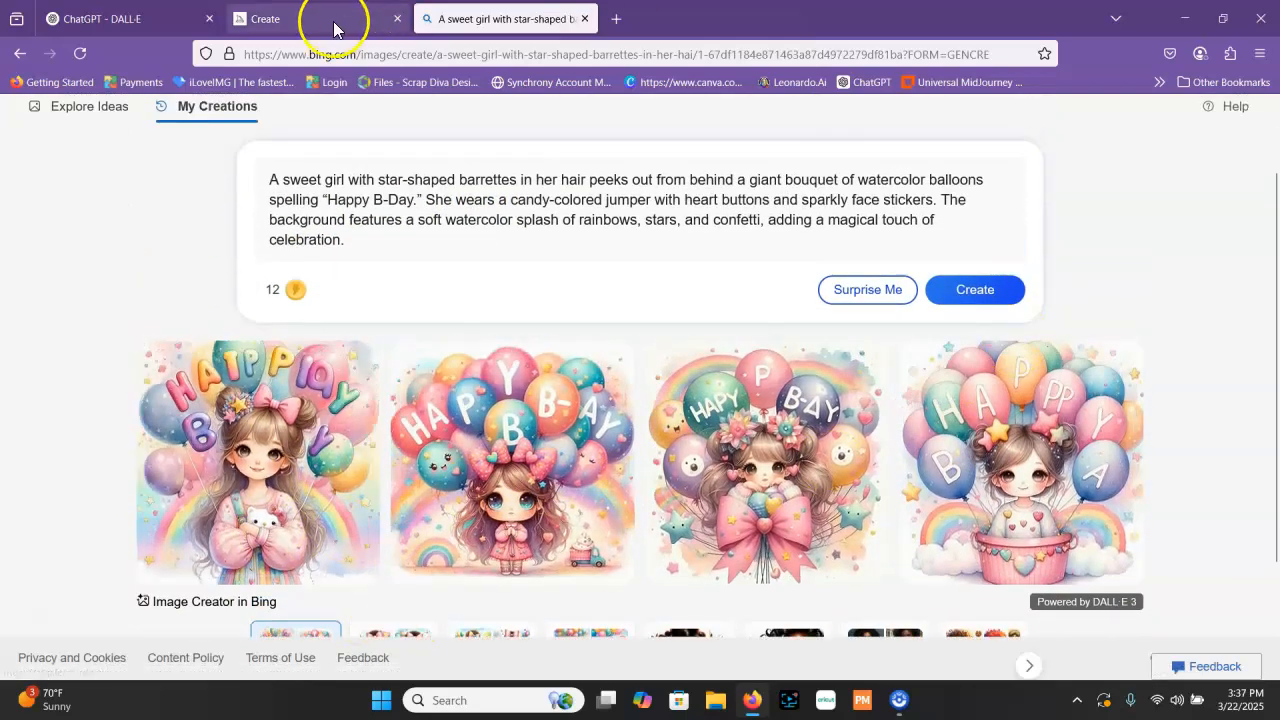
click(307, 20)
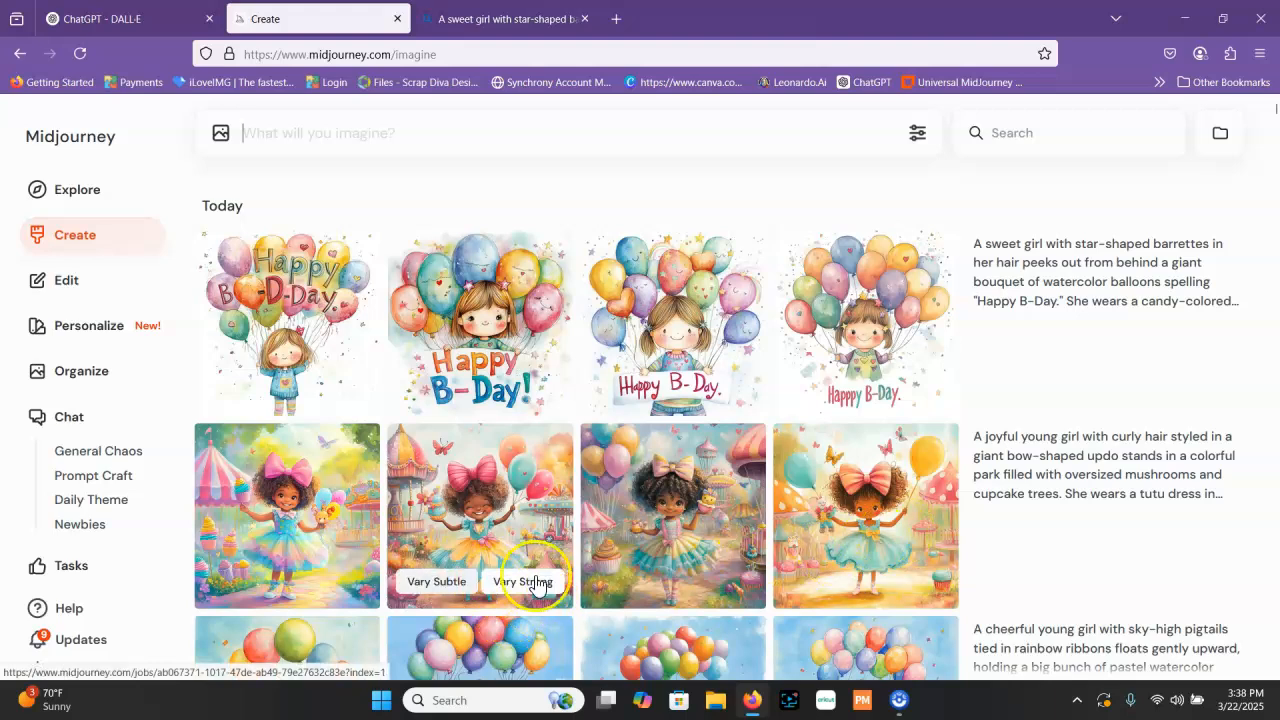
scroll(700, 560, down, 3)
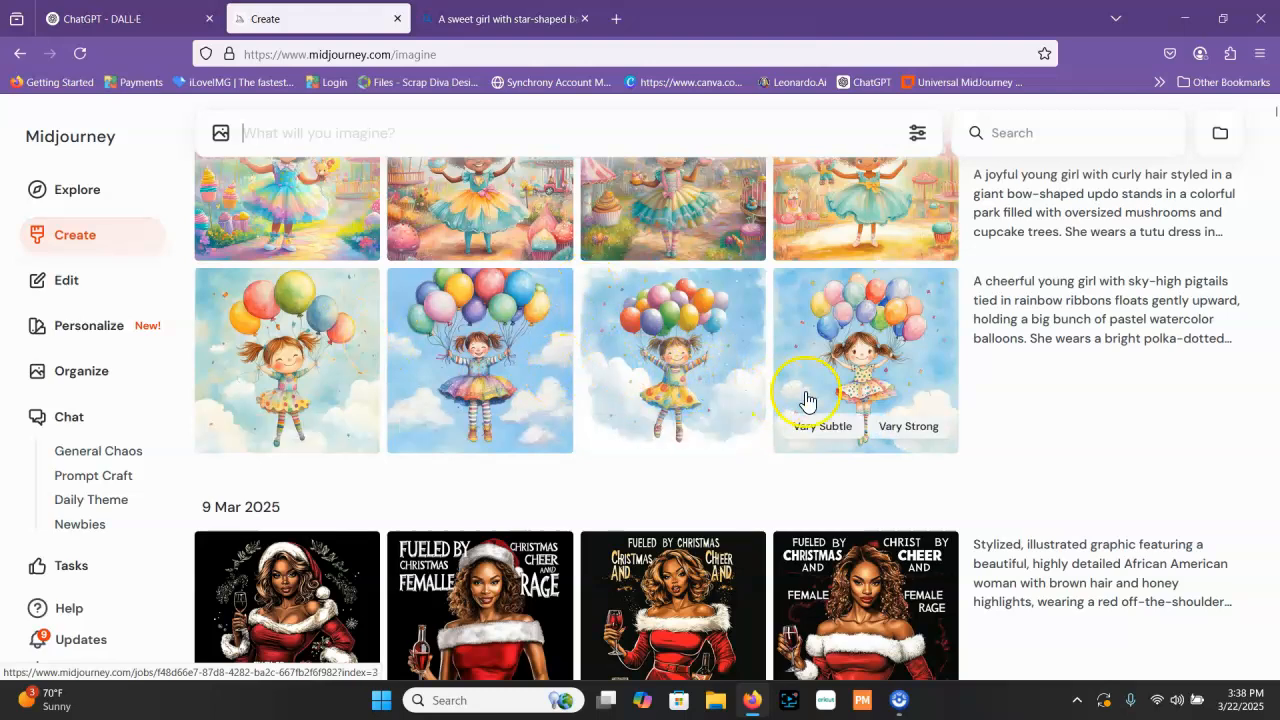
scroll(285, 435, up, 1)
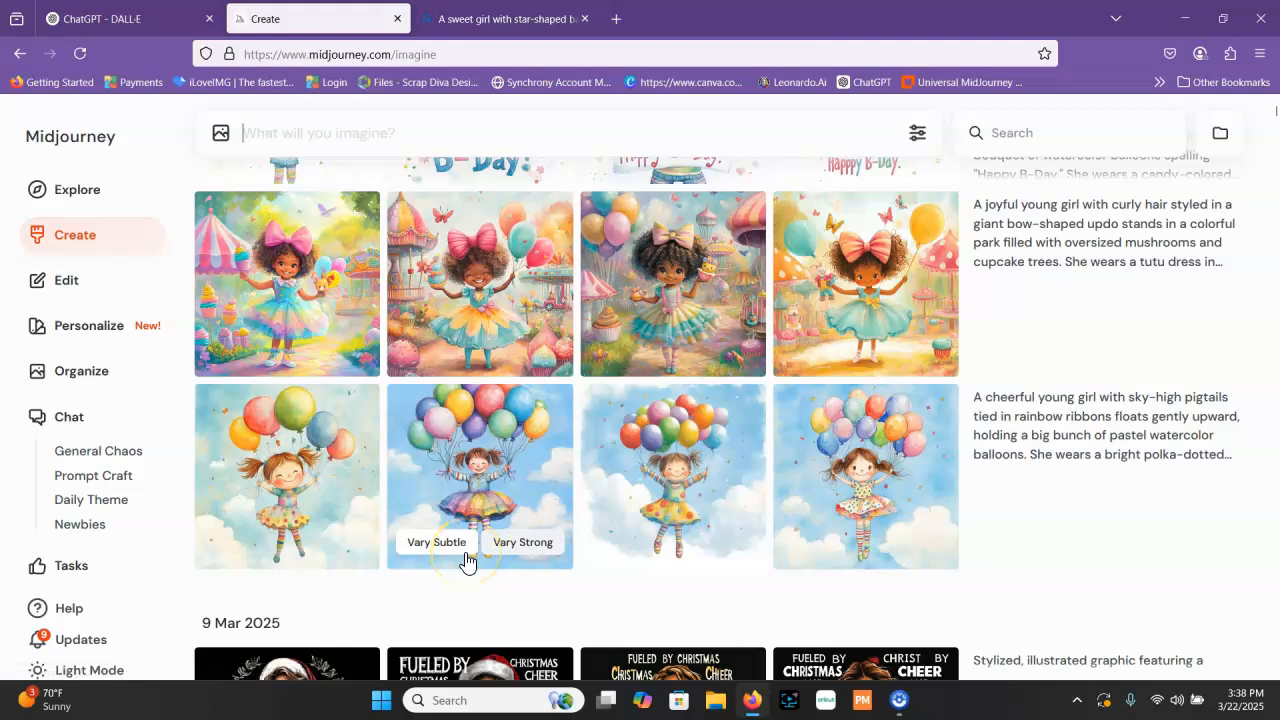
scroll(452, 563, up, 1)
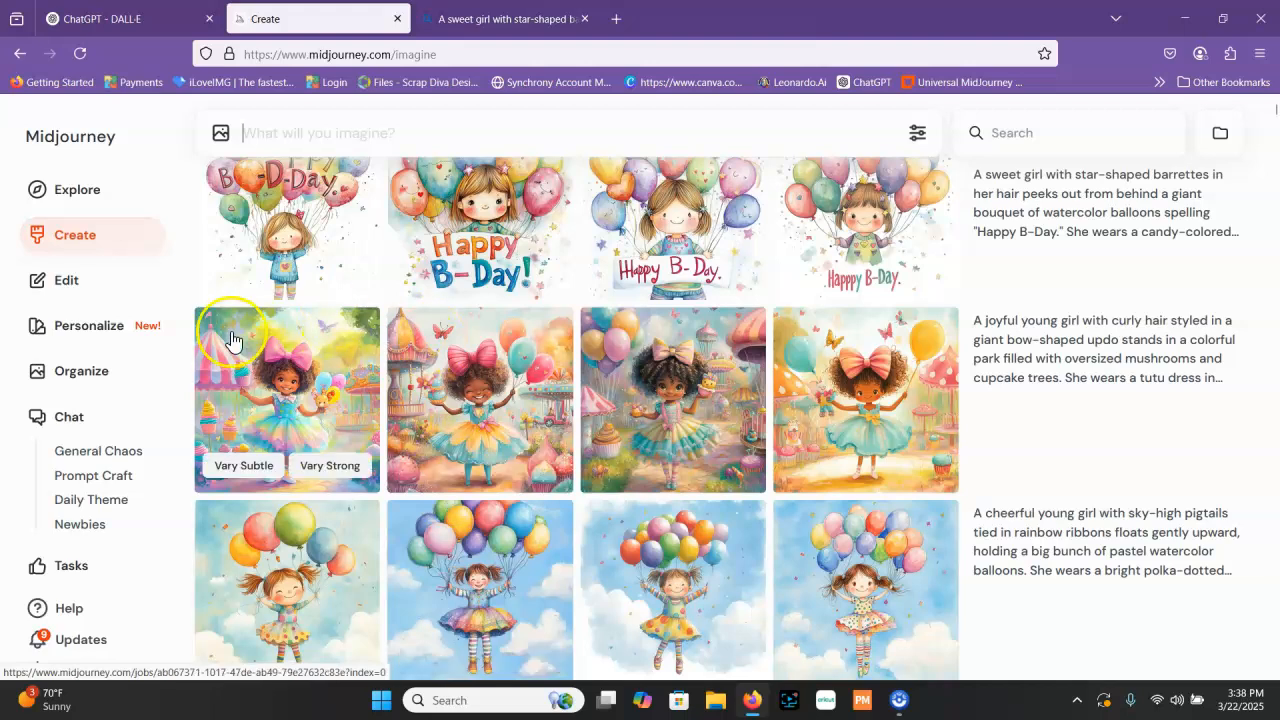
scroll(500, 270, up, 2)
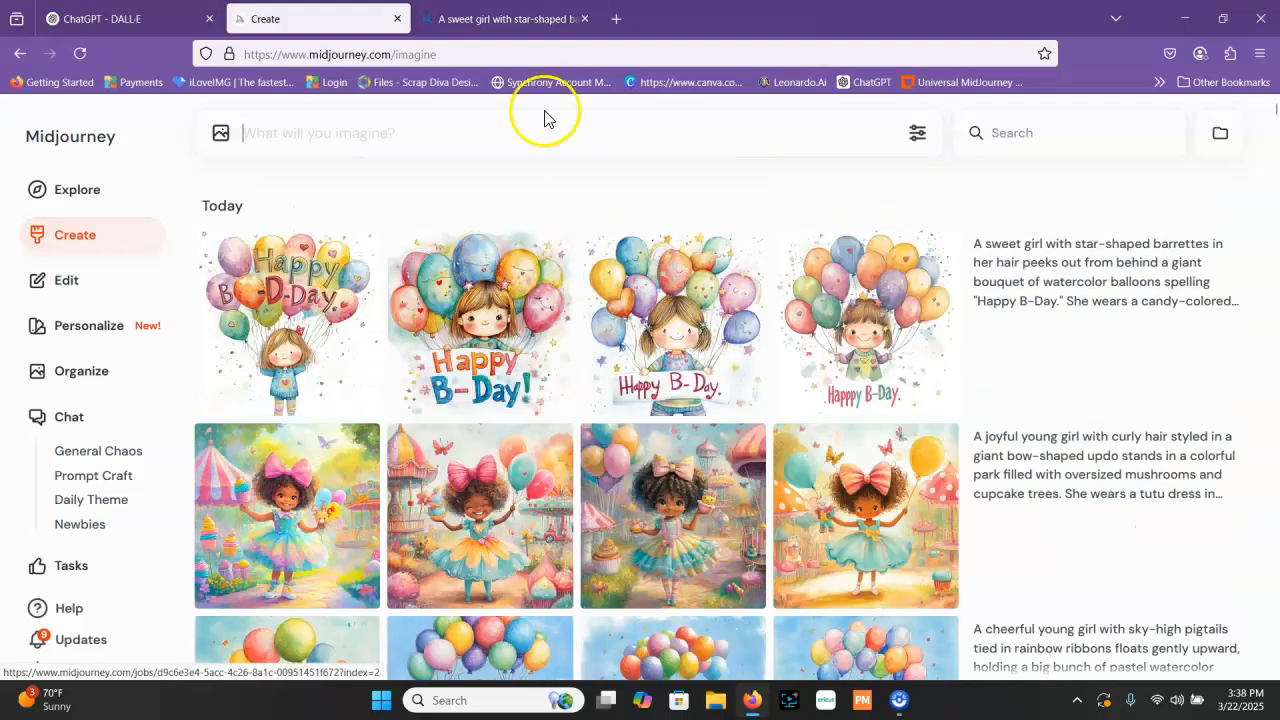
click(436, 20)
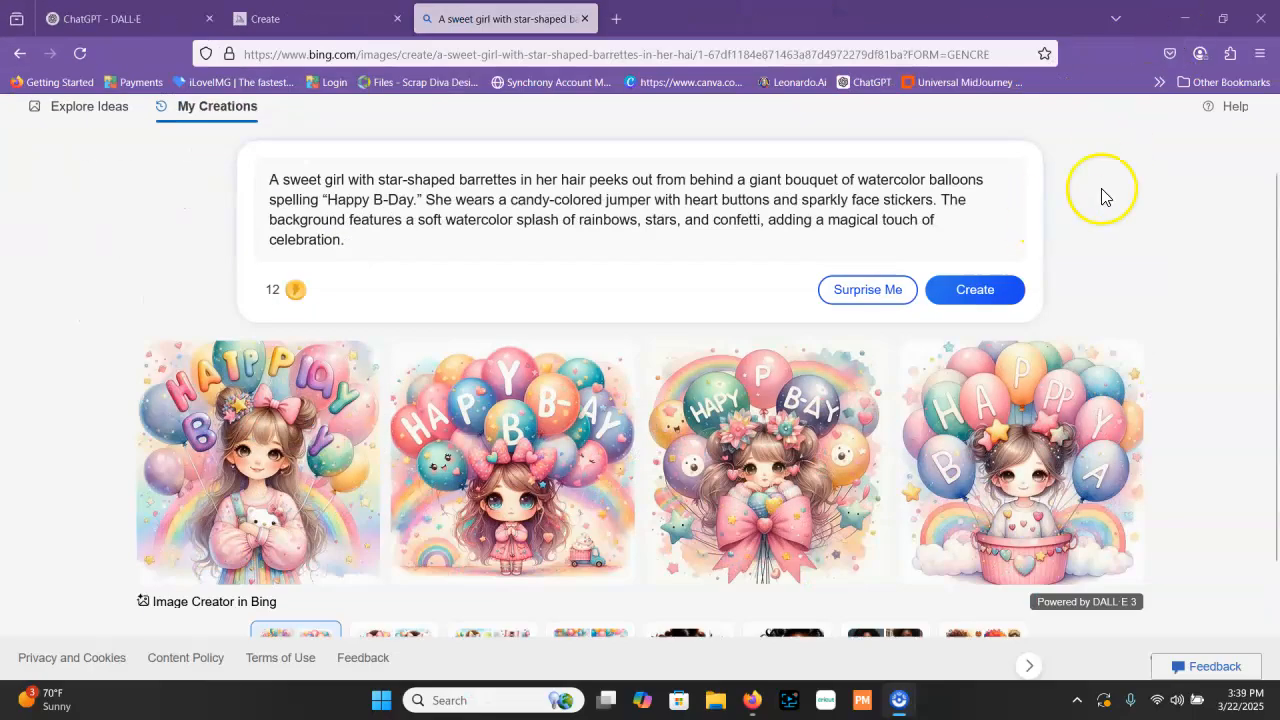
Open the Creative Fabrica website in place of the Bing Image Creator page
click(1083, 137)
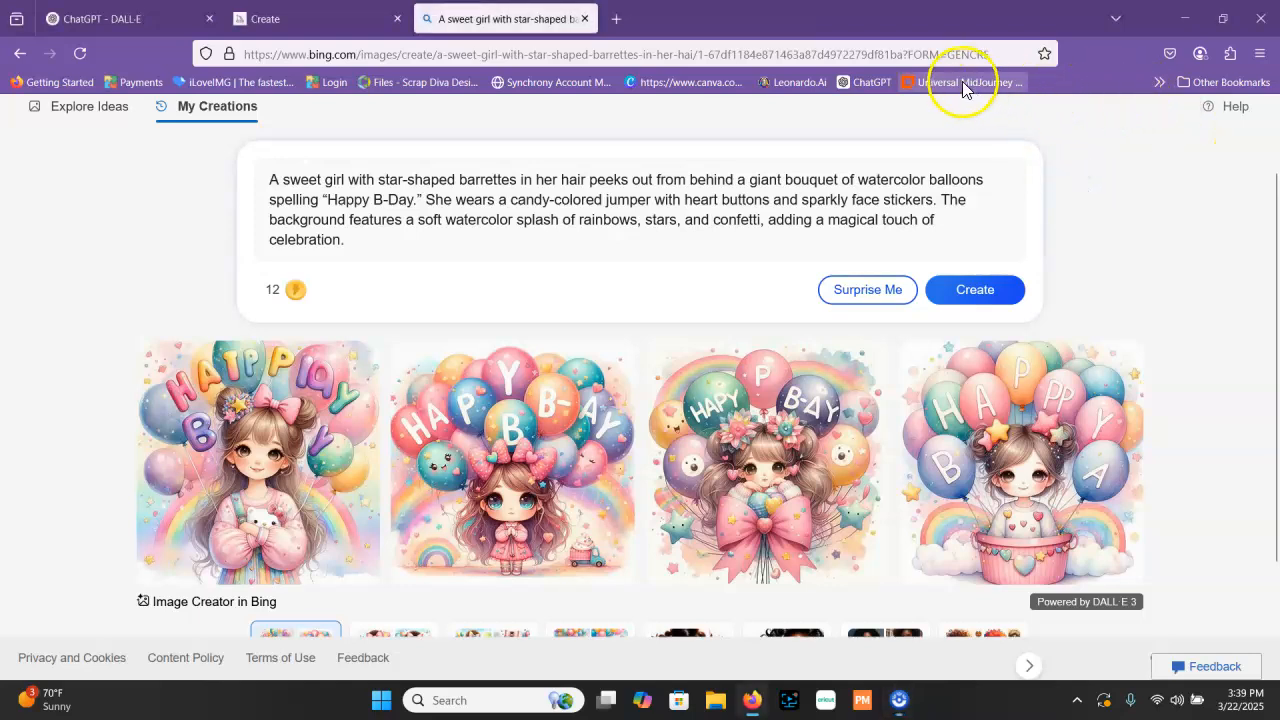
click(966, 46)
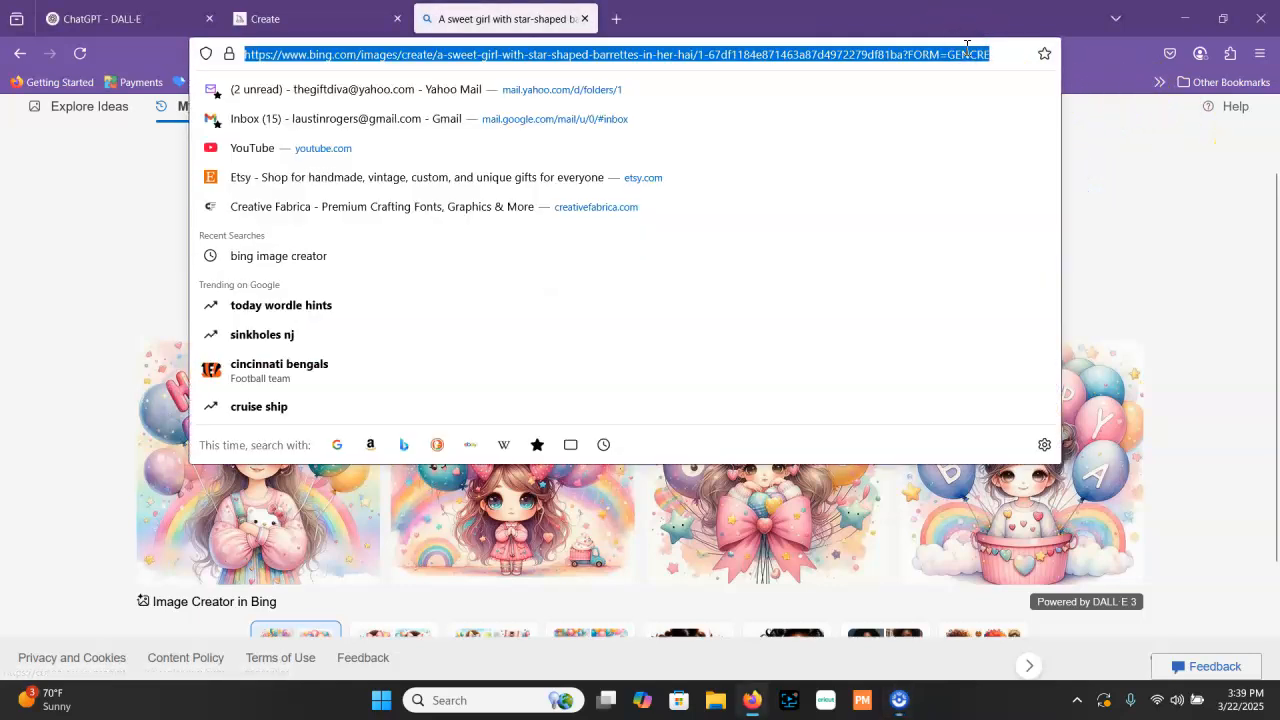
text(creat)
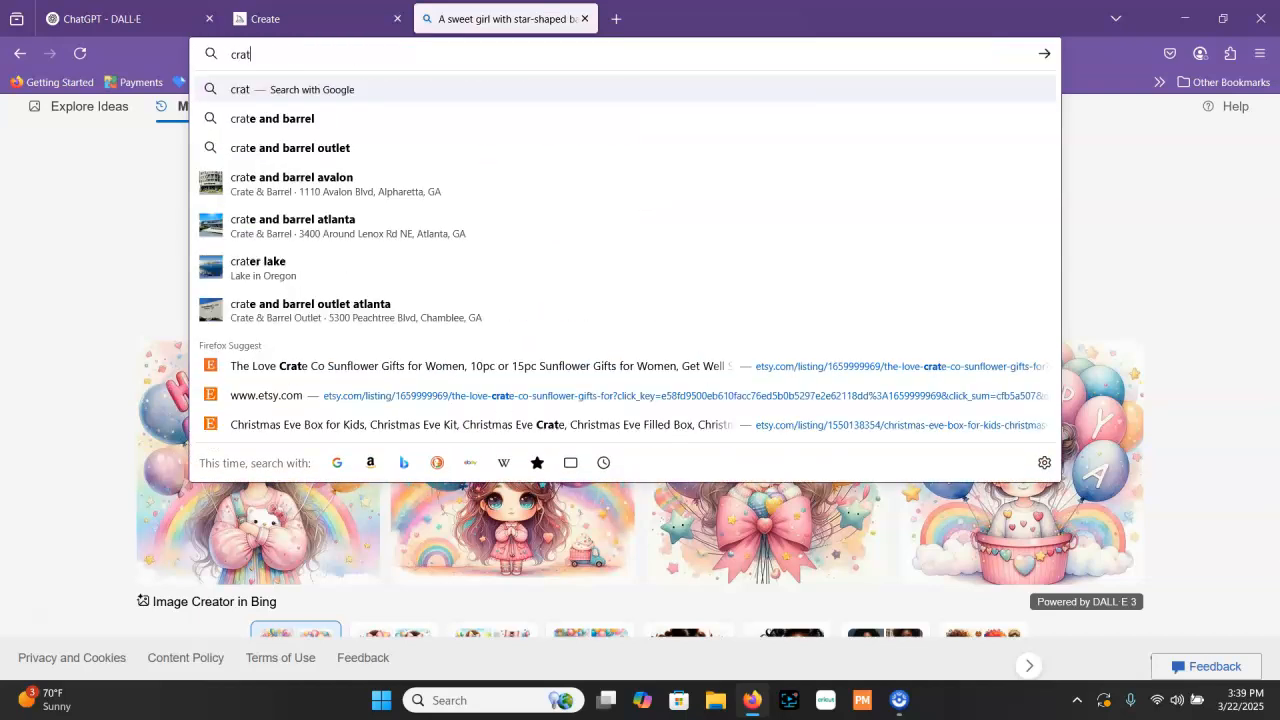
key(BackSpace)
key(BackSpace)
text(eativ)
key(Return)
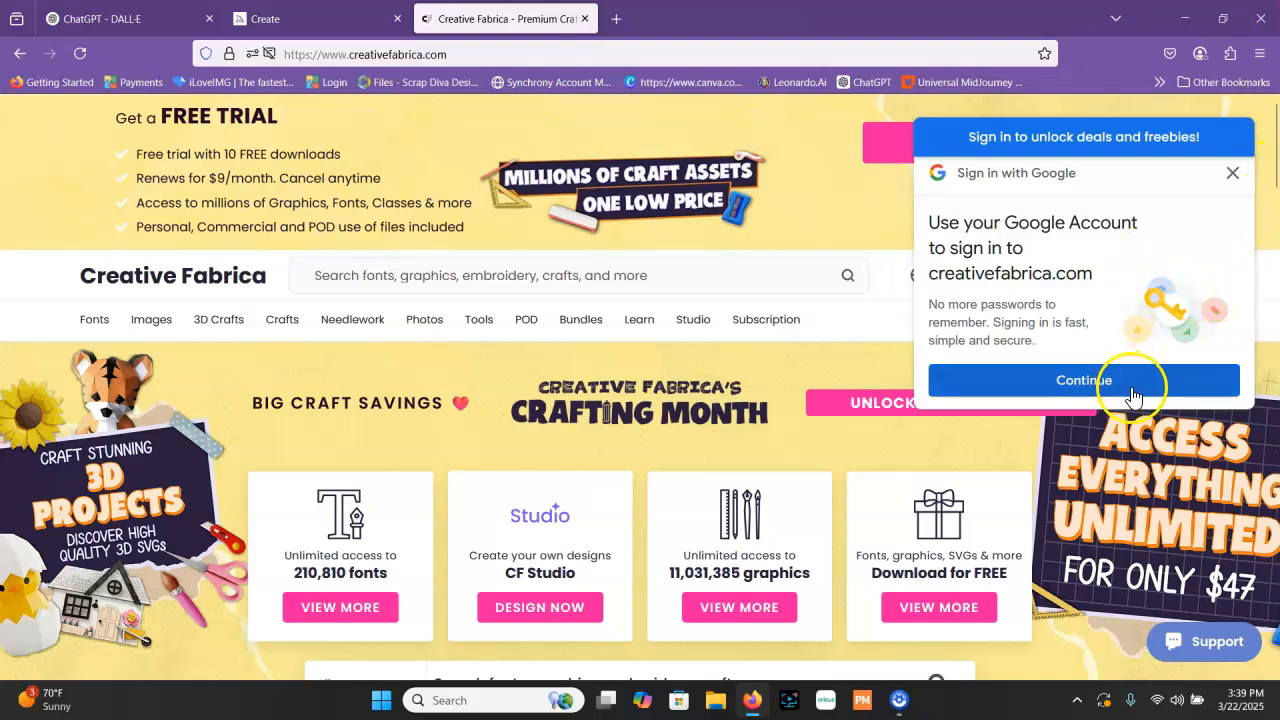
Dismiss the Google sign-in prompt and log in to Creative Fabrica with the saved email and password
click(1232, 172)
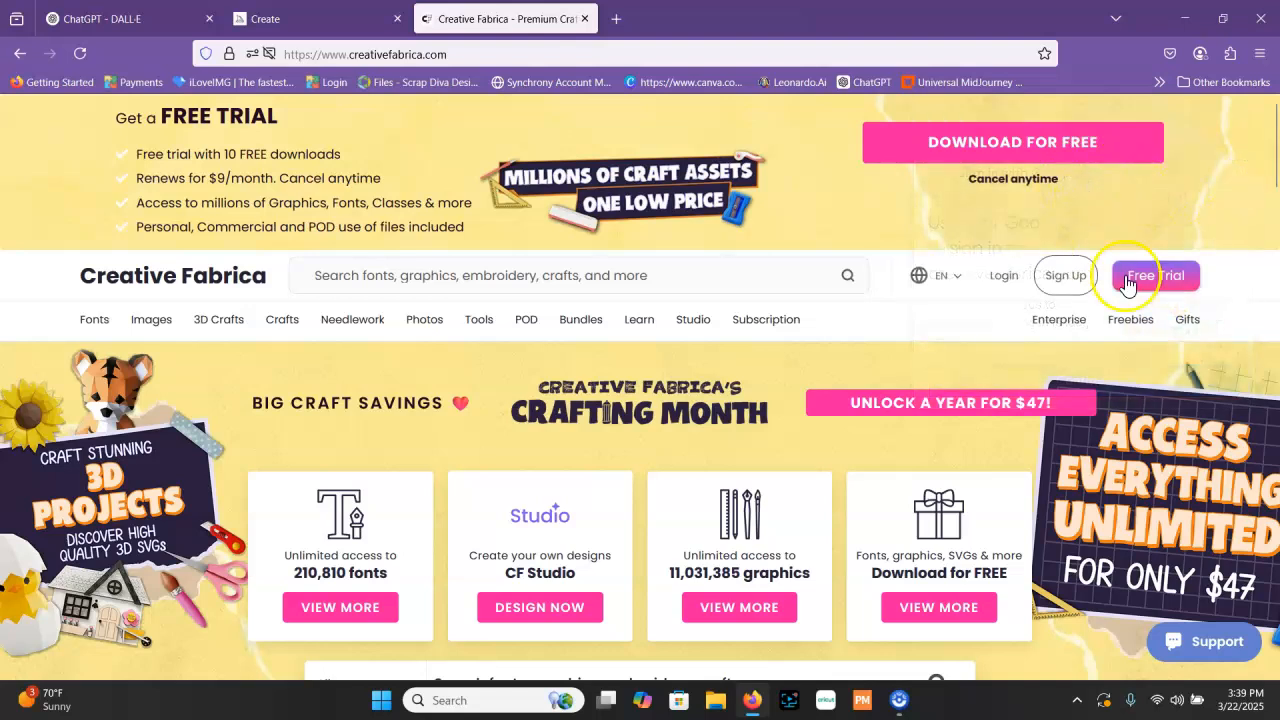
click(1004, 277)
click(712, 588)
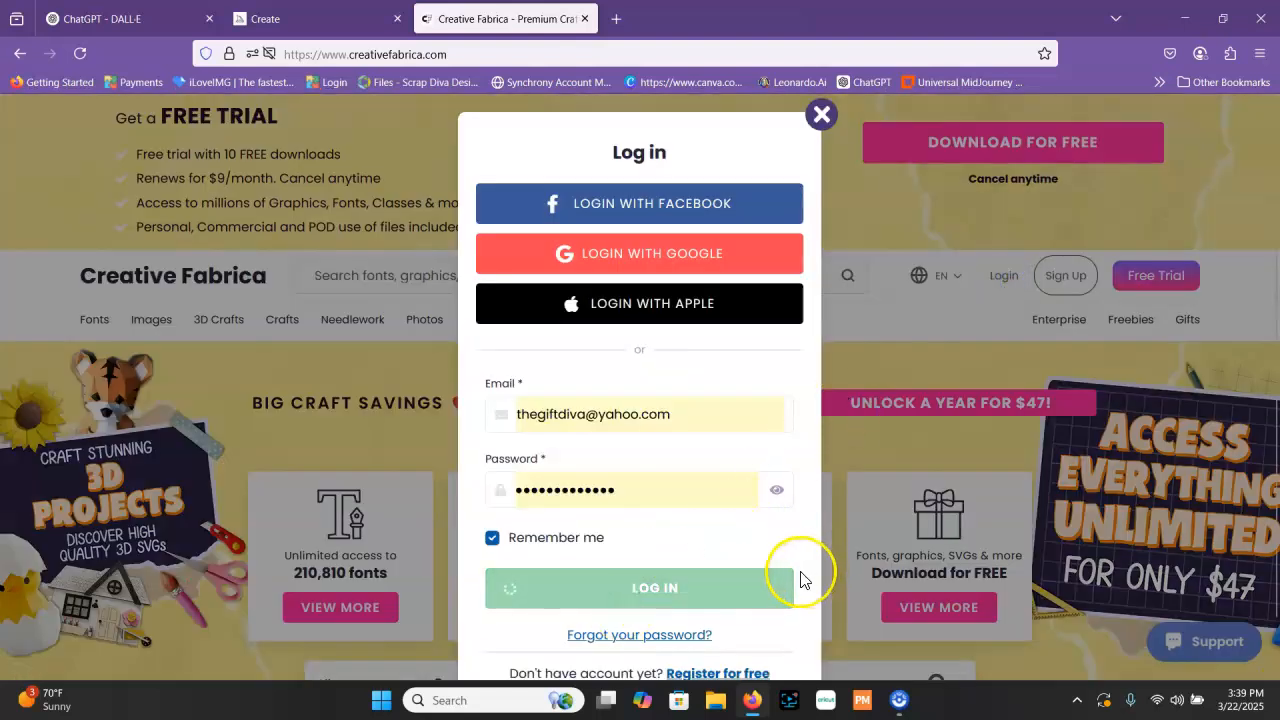
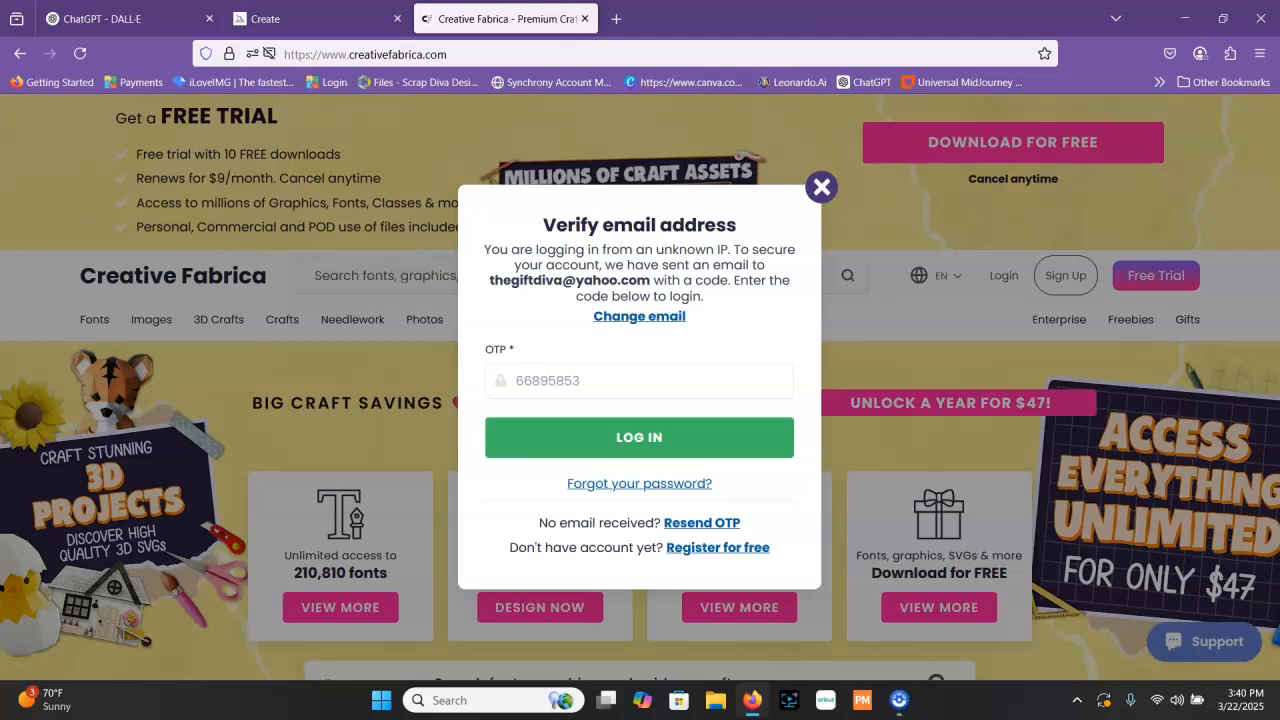
Submit the emailed one-time verification code to finish logging in to Creative Fabrica and look over the home page
click(654, 440)
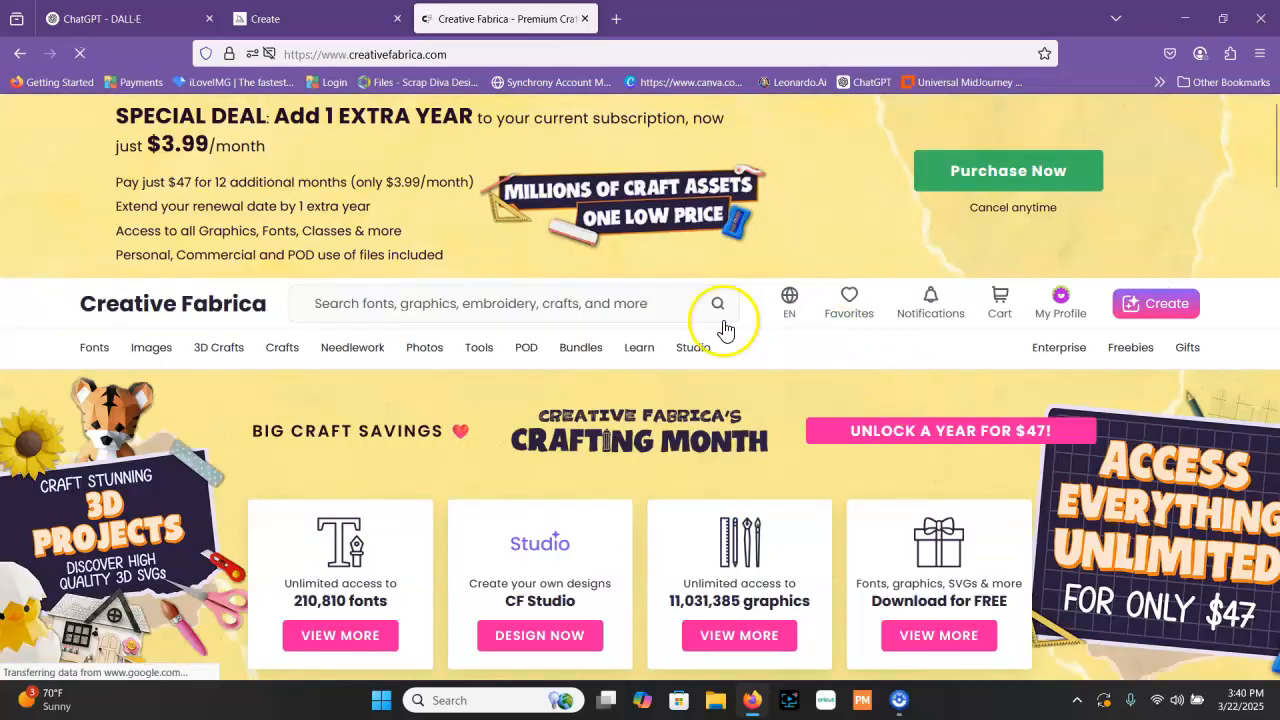
scroll(535, 309, down, 10)
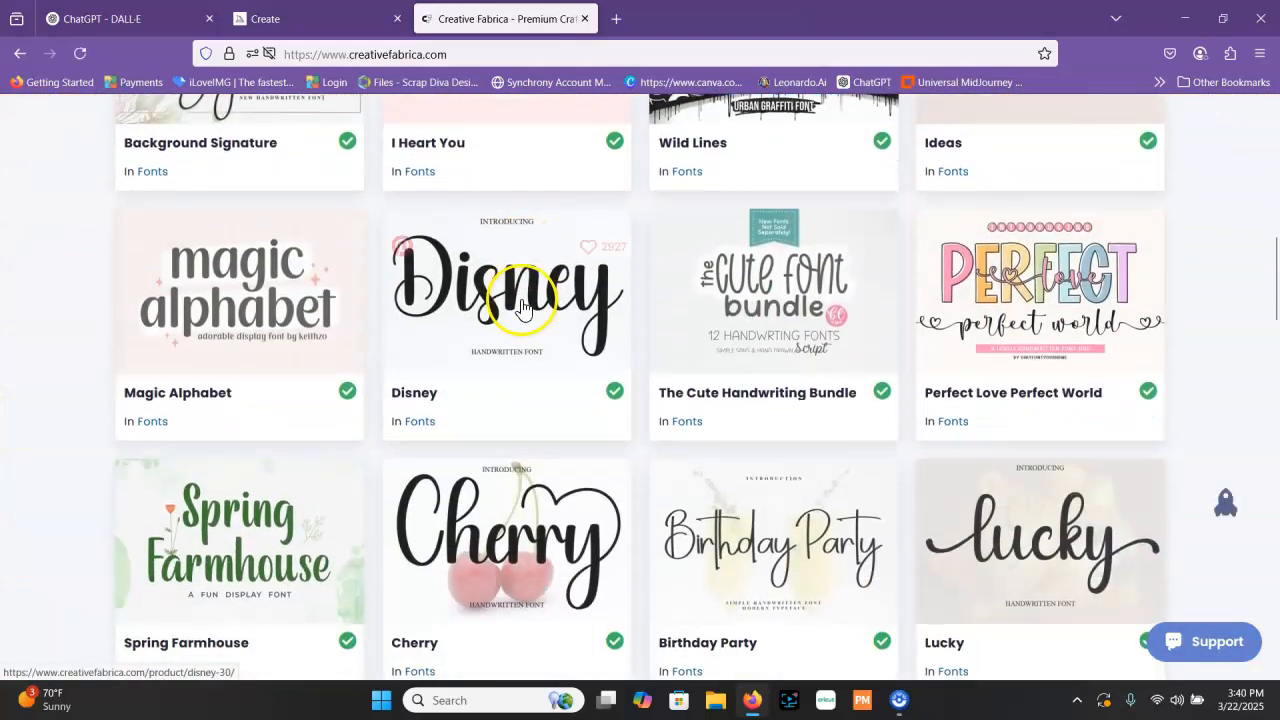
scroll(520, 302, up, 7)
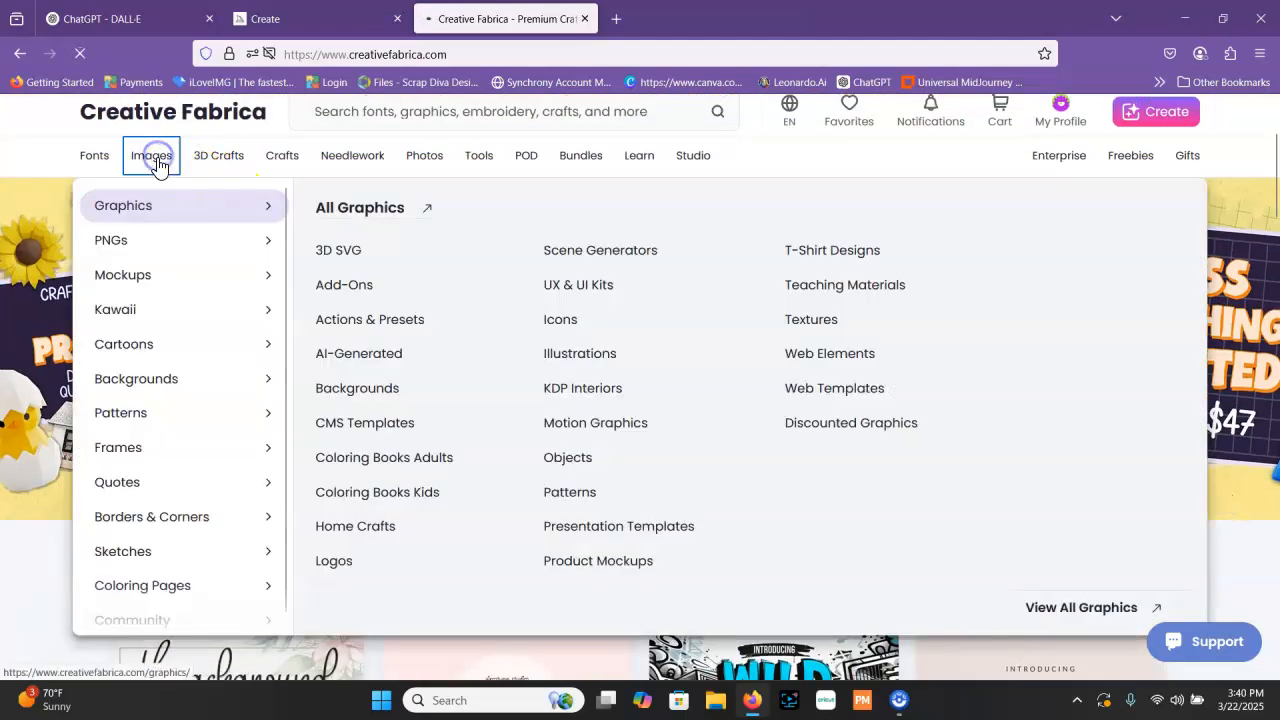
Go to Creative Fabrica's graphics section and search it for "birthday girl images"
click(155, 158)
click(443, 428)
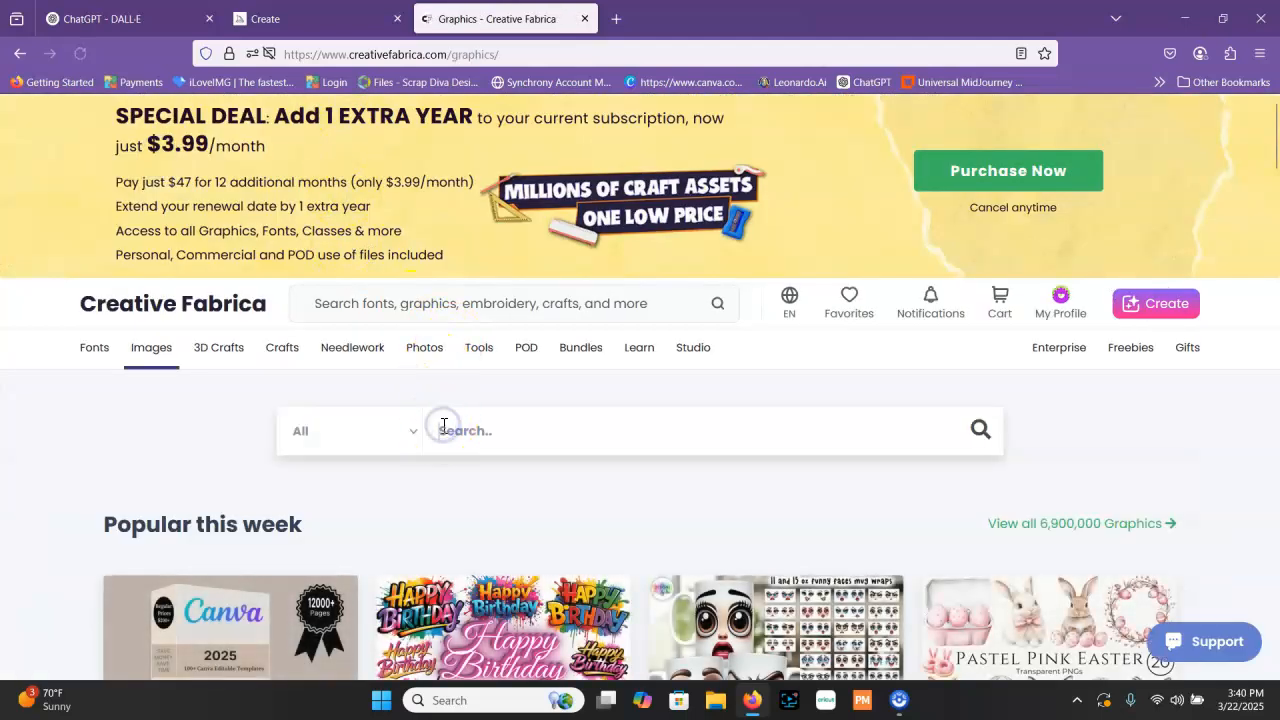
text(birthday girl images)
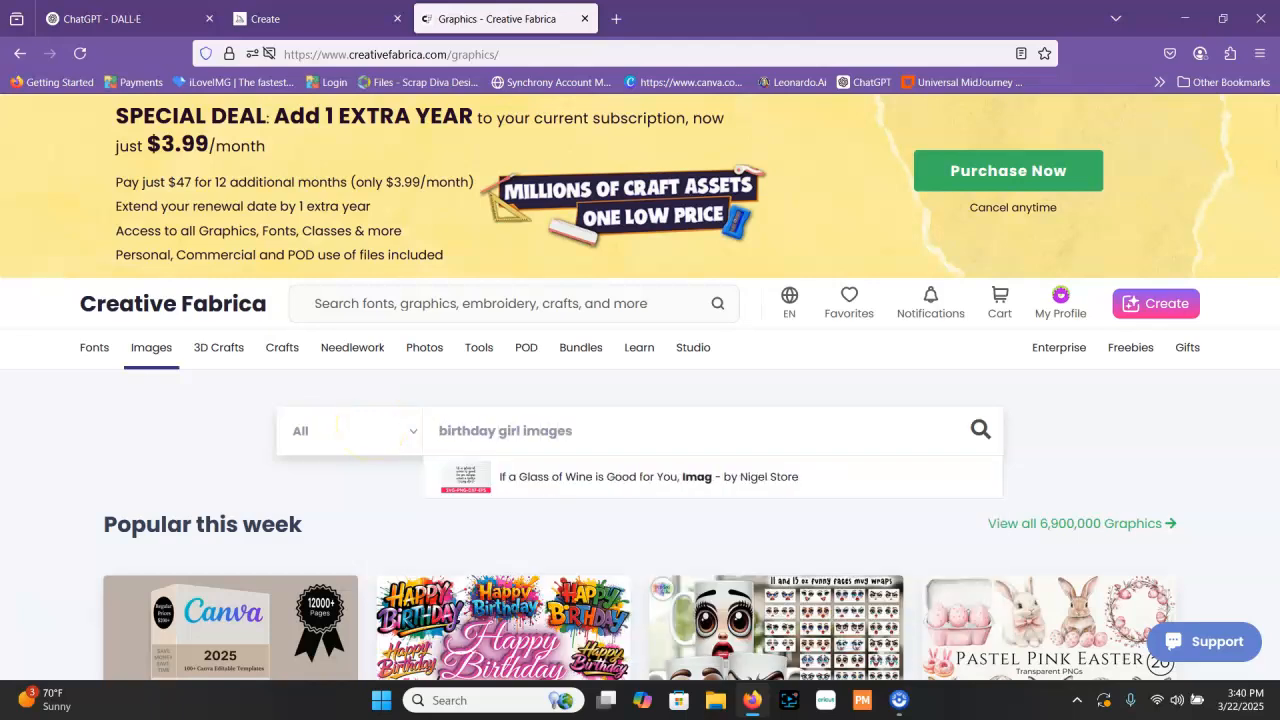
key(Return)
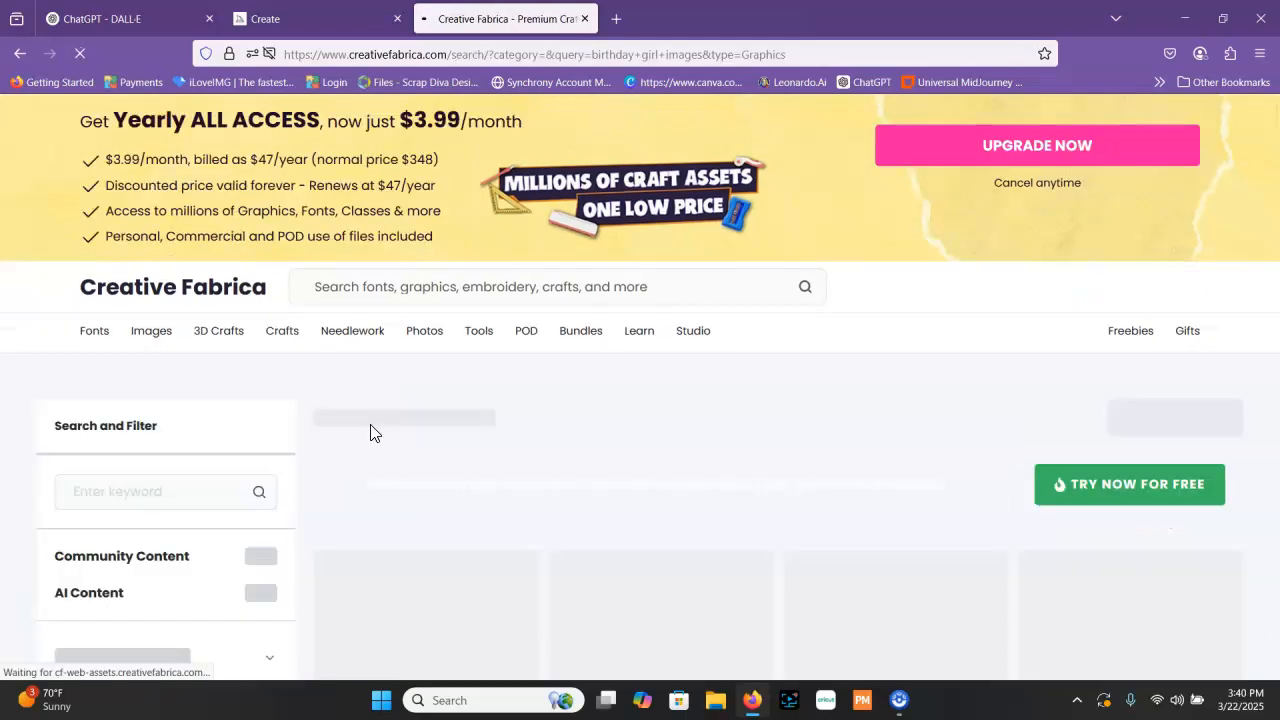
click(523, 414)
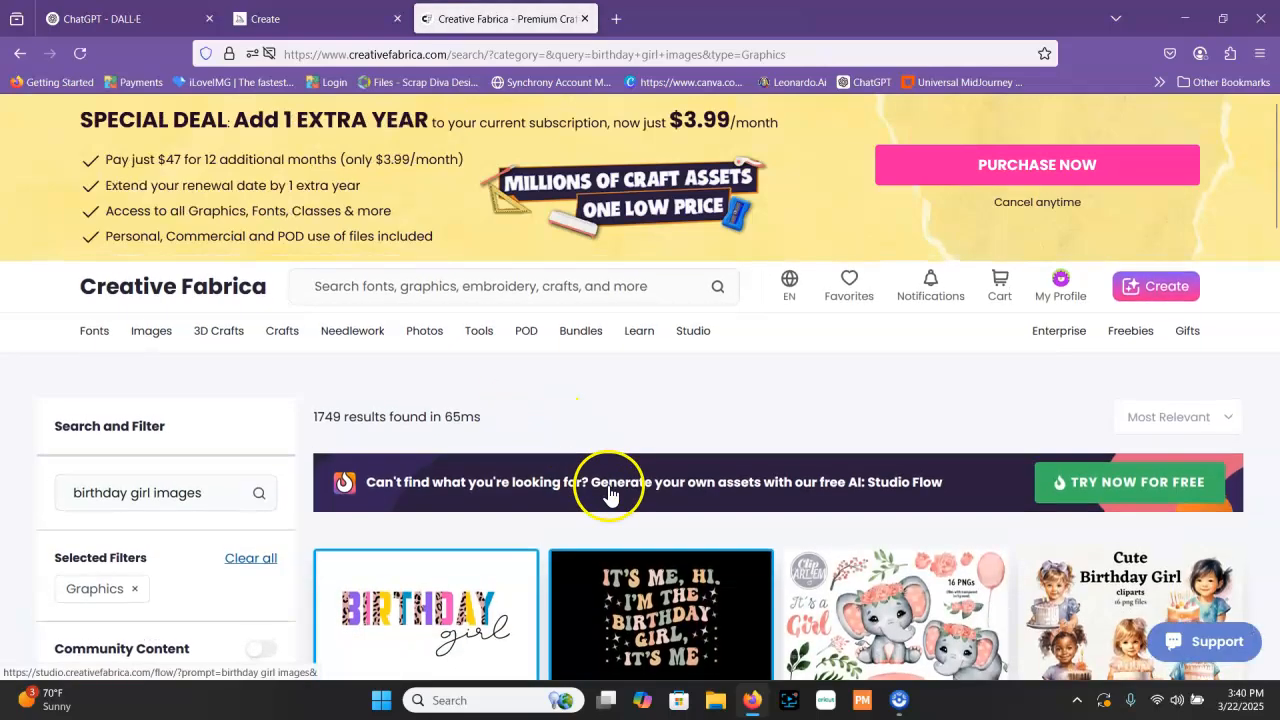
Find the Quirky Birthday Girl clipart set in the search results, open its product page and download it
scroll(610, 482, down, 3)
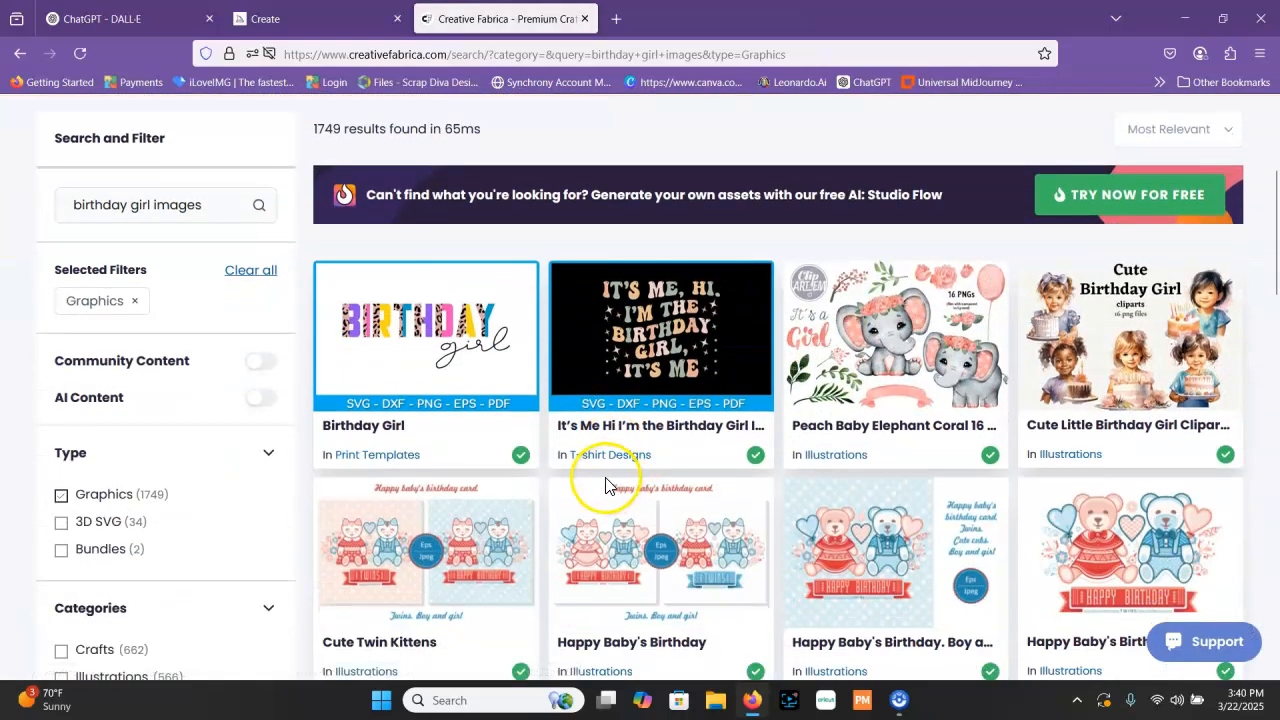
scroll(612, 485, down, 7)
scroll(596, 485, down, 1)
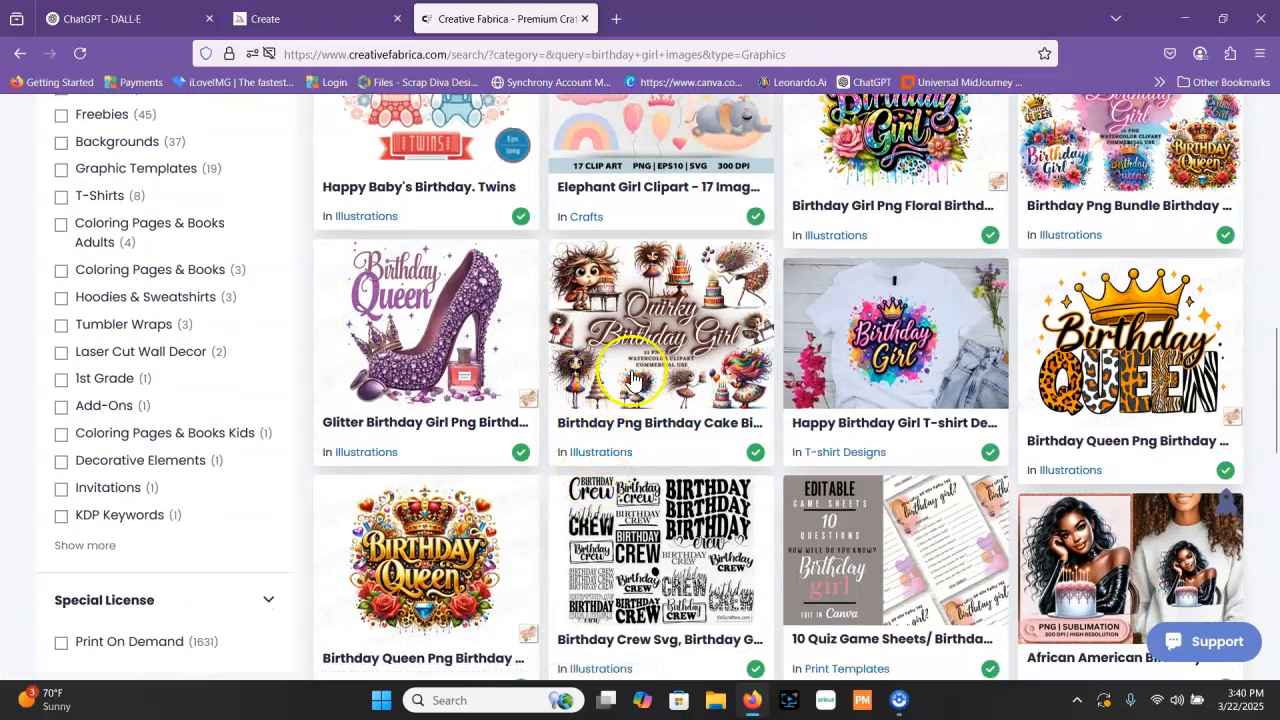
click(665, 375)
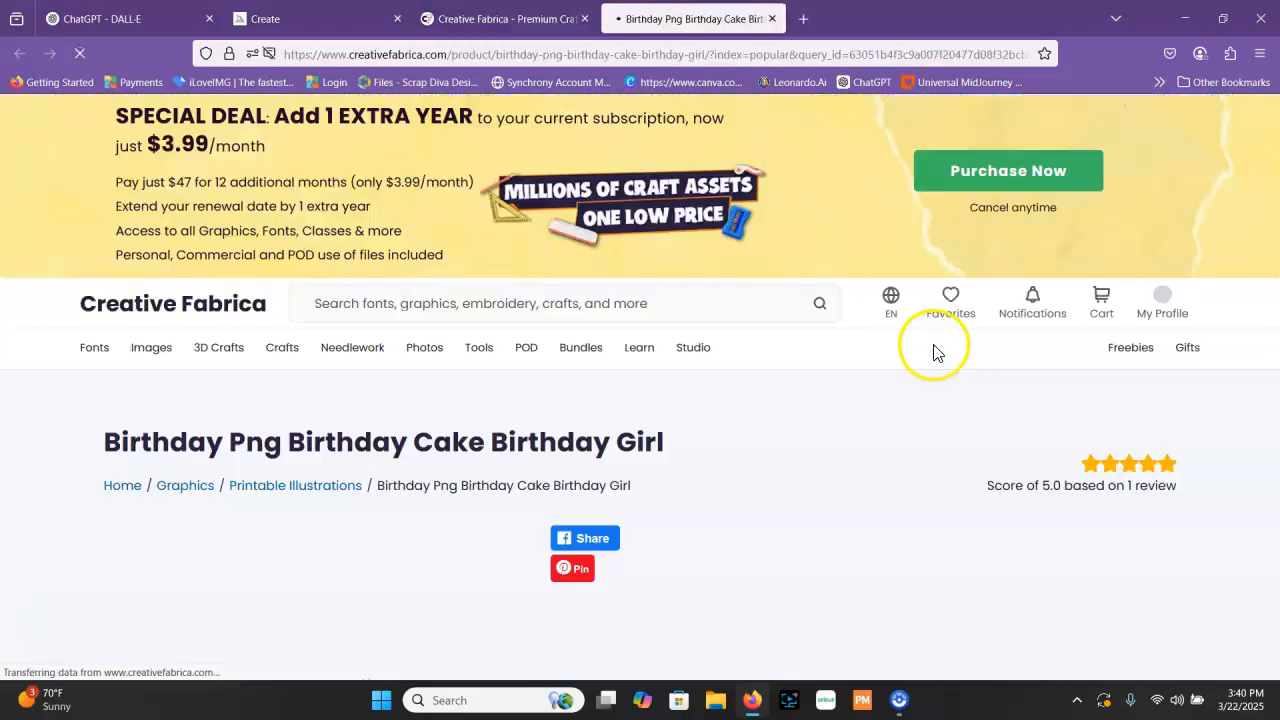
scroll(623, 447, down, 5)
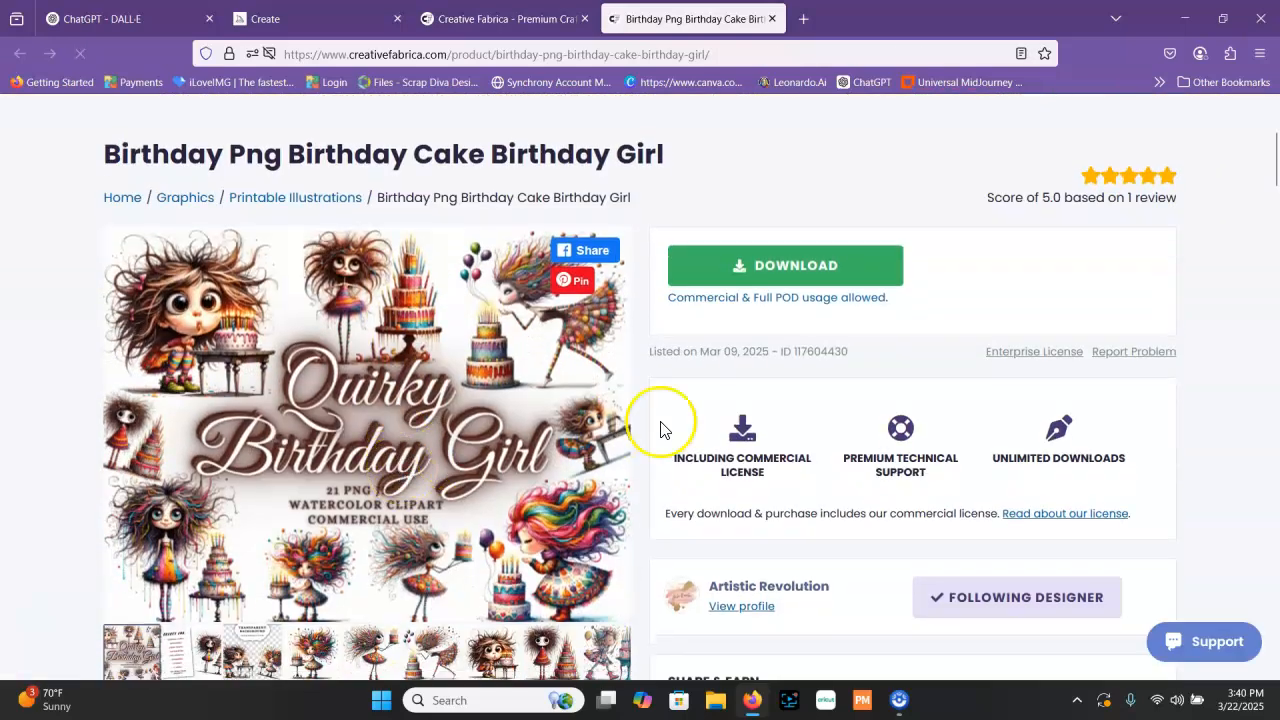
click(792, 268)
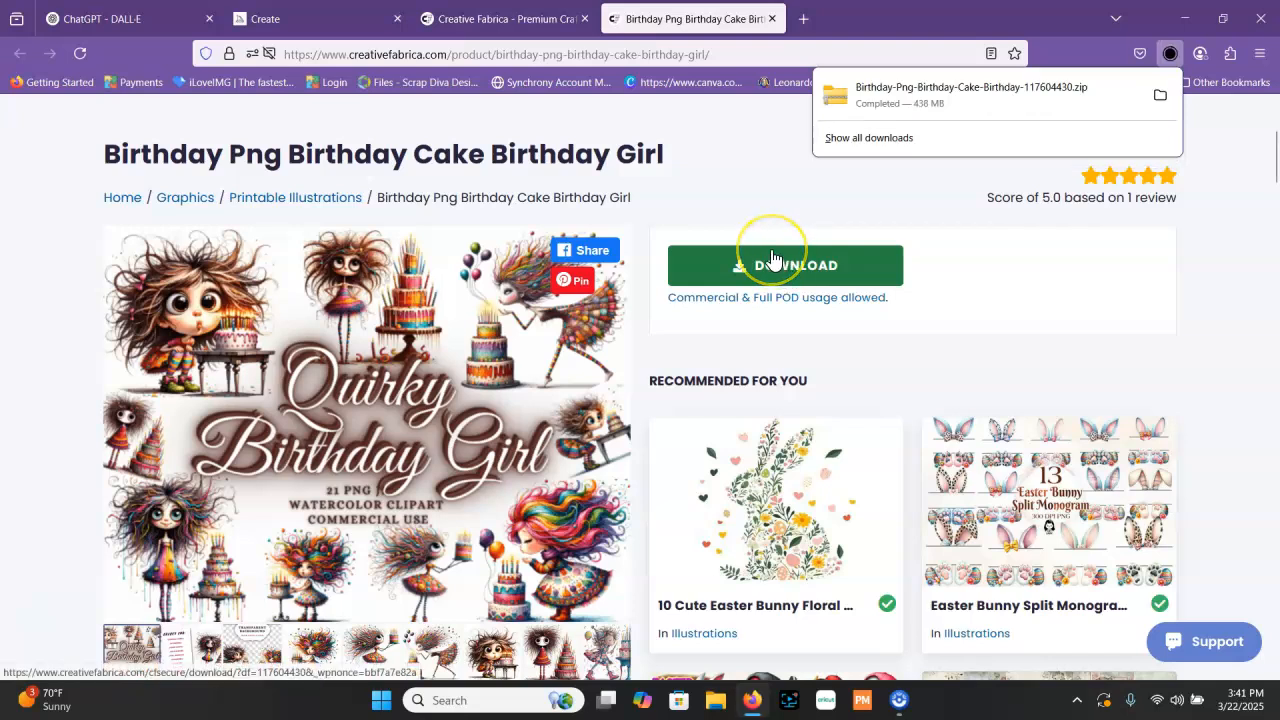
Open the downloaded birthday clipart zip file and extract all of its contents into the Downloads folder
click(897, 134)
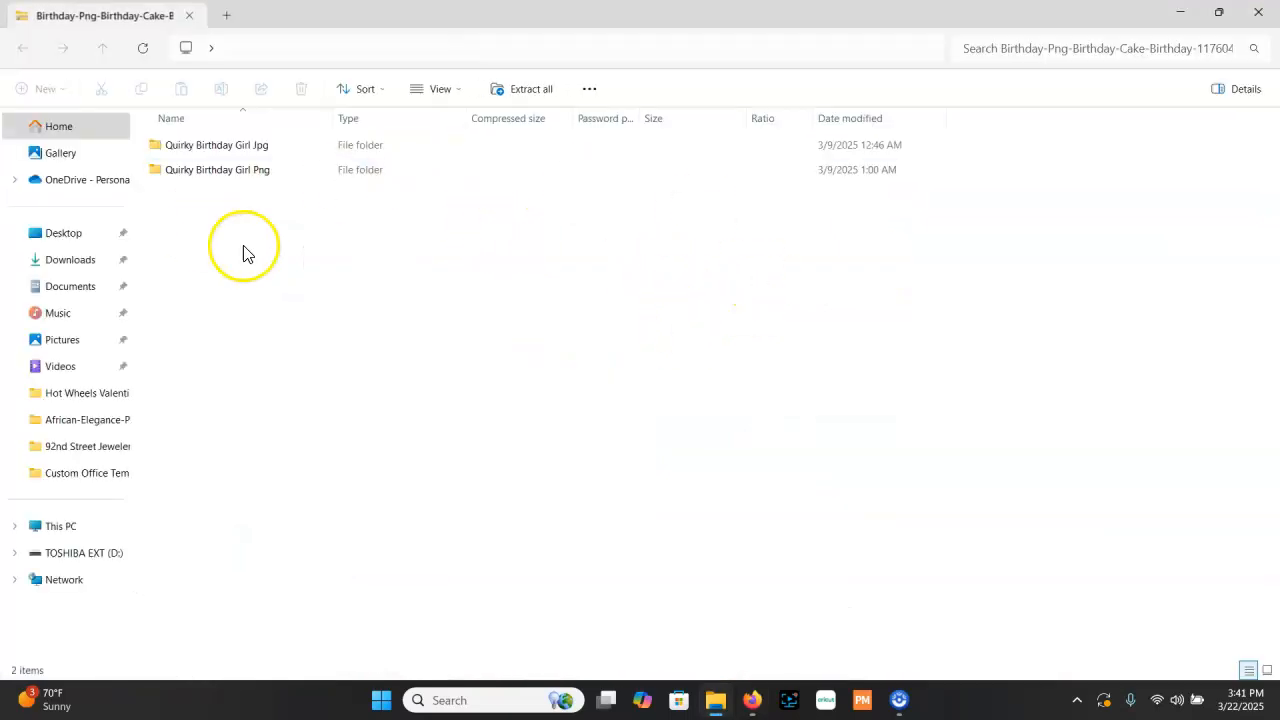
click(521, 89)
click(806, 274)
click(481, 385)
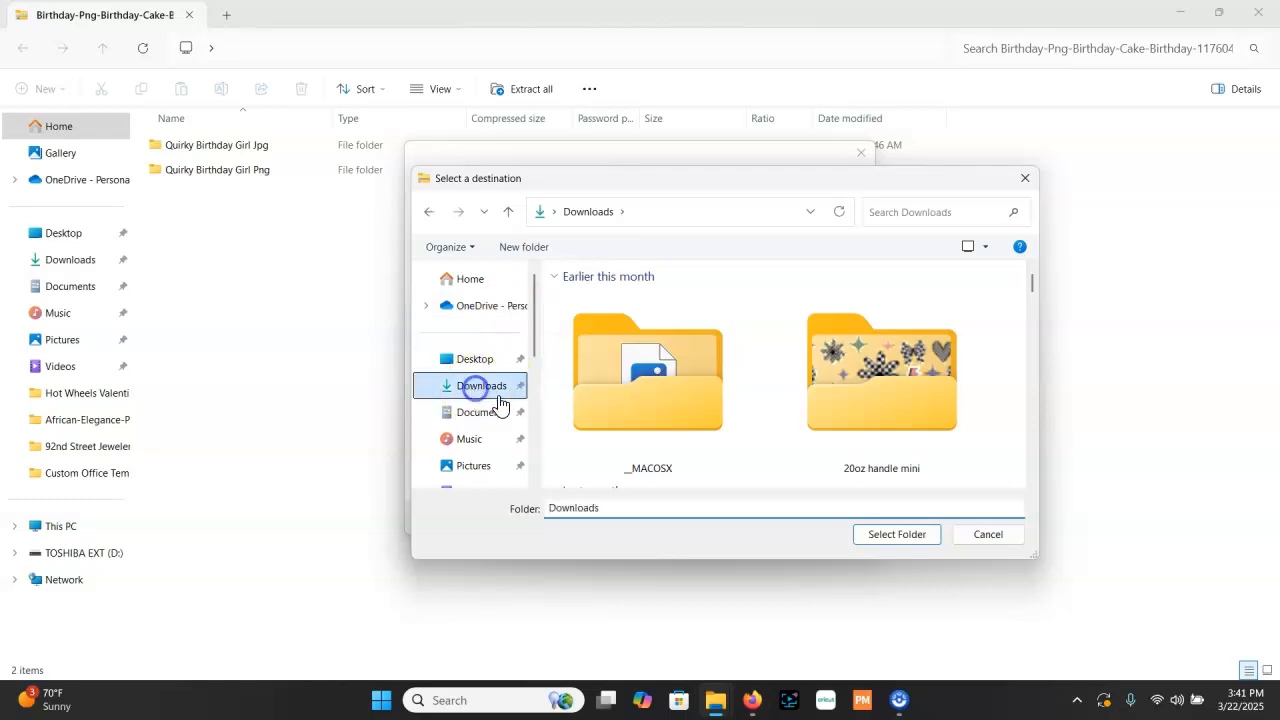
click(885, 537)
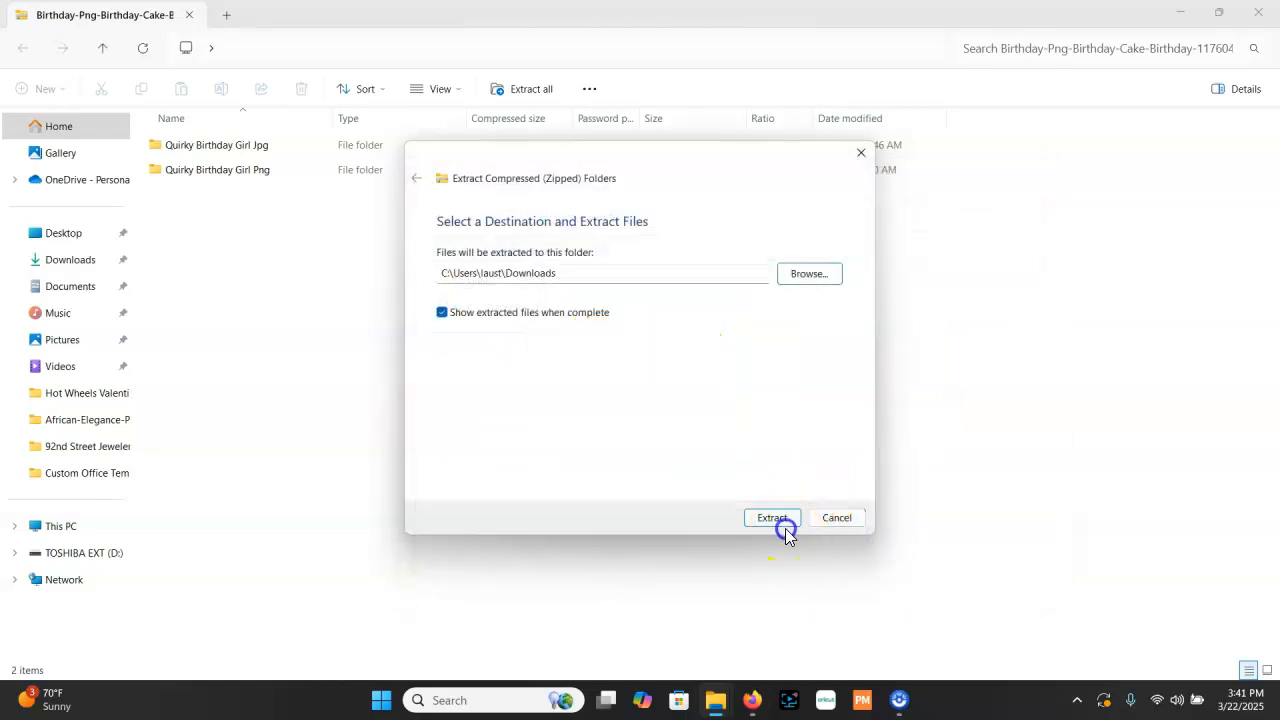
click(777, 519)
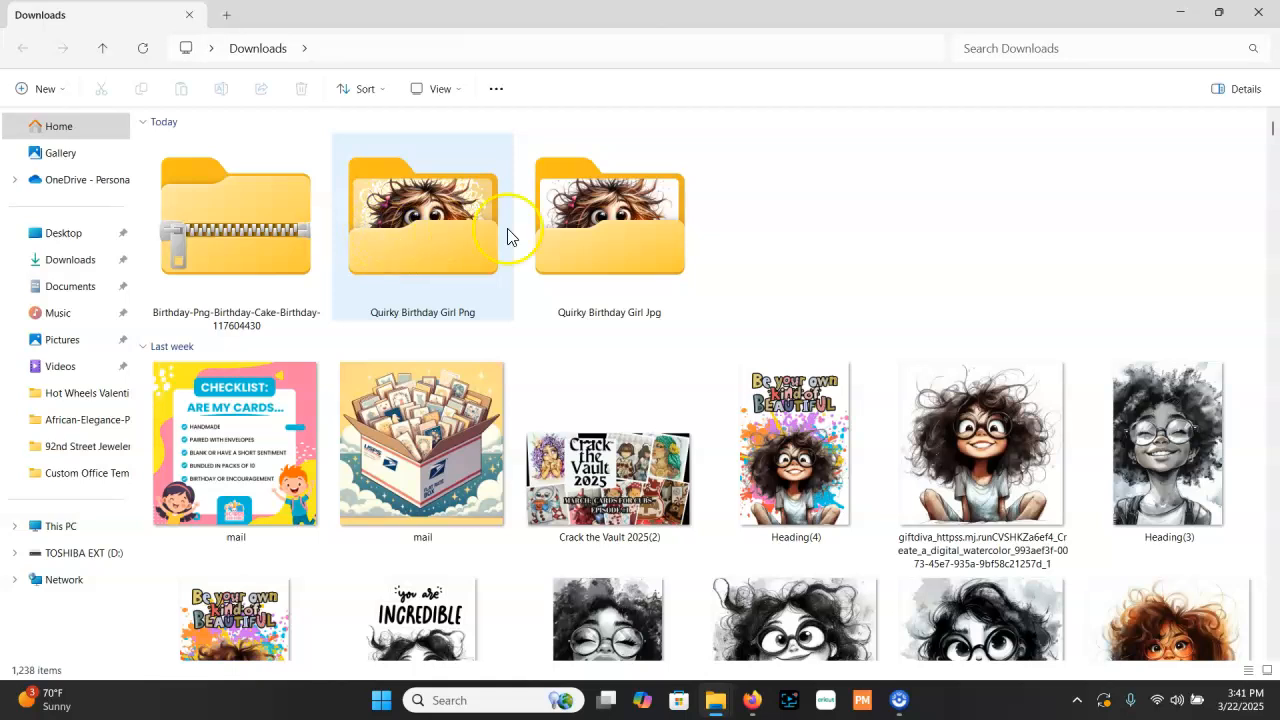
Review the images in the extracted Quirky Birthday Girl Jpg folder as large thumbnails, and put the file windows away
double_click(578, 228)
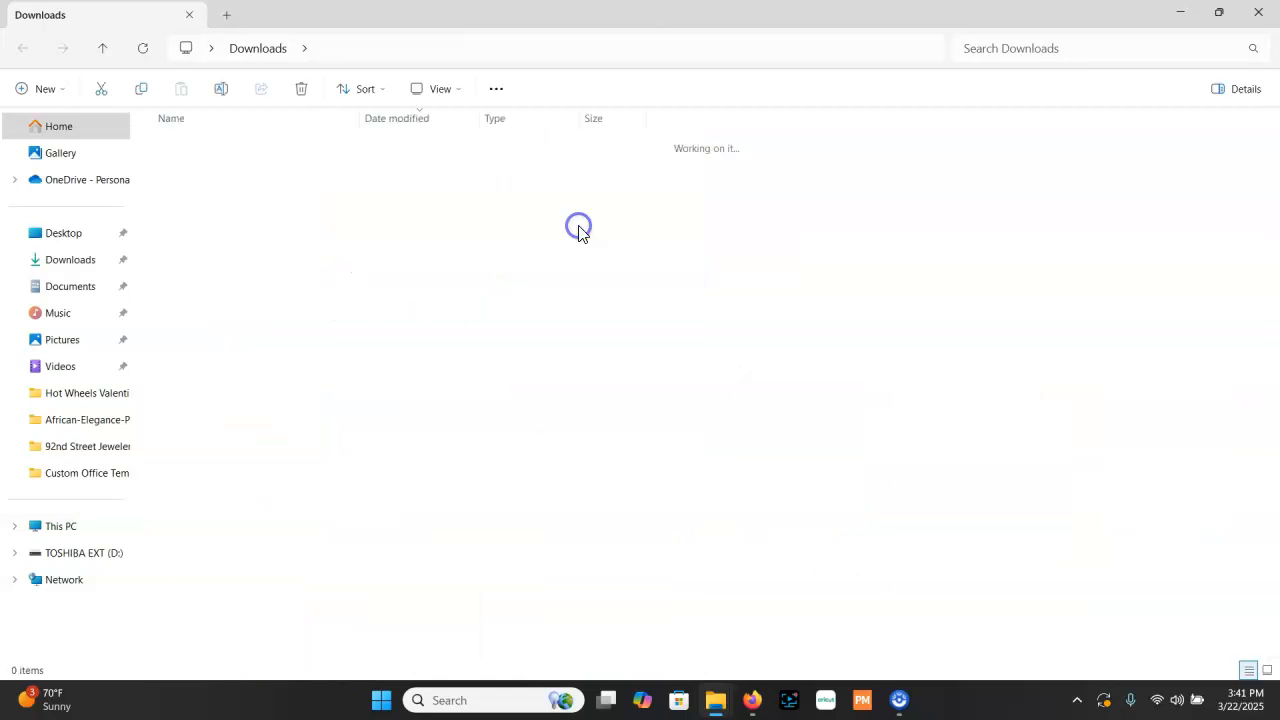
click(439, 92)
click(449, 133)
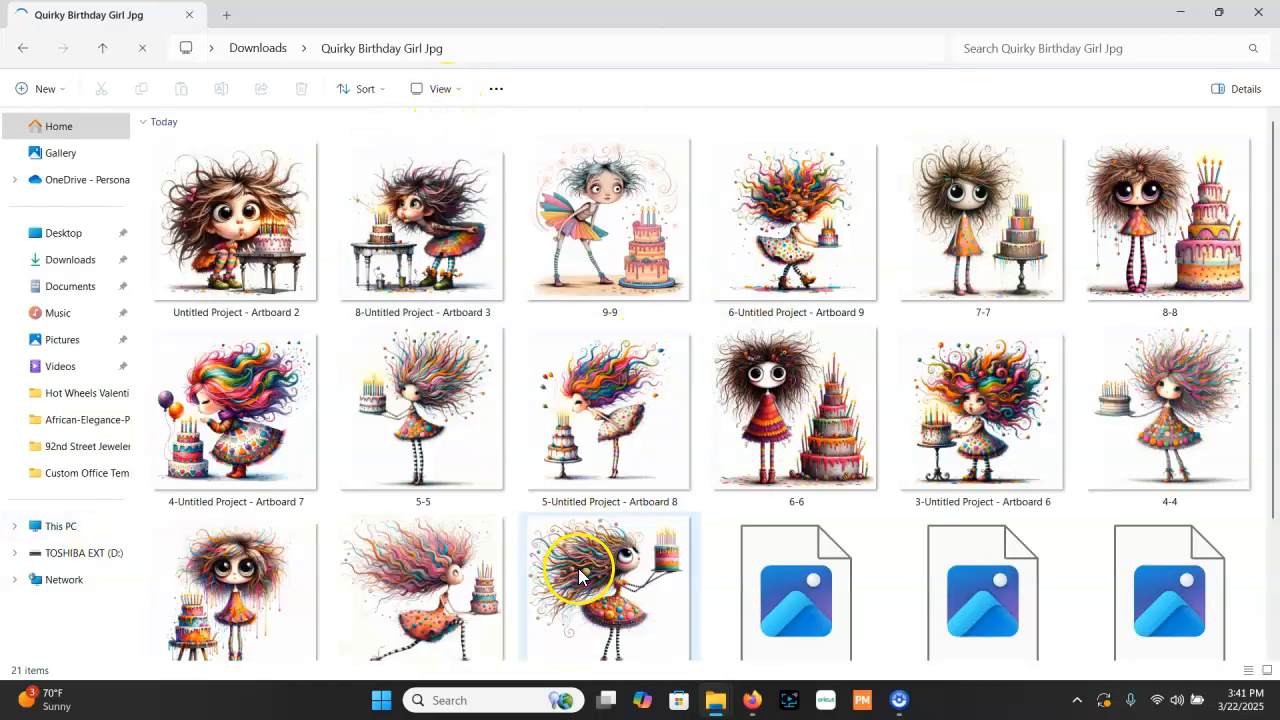
scroll(745, 370, down, 3)
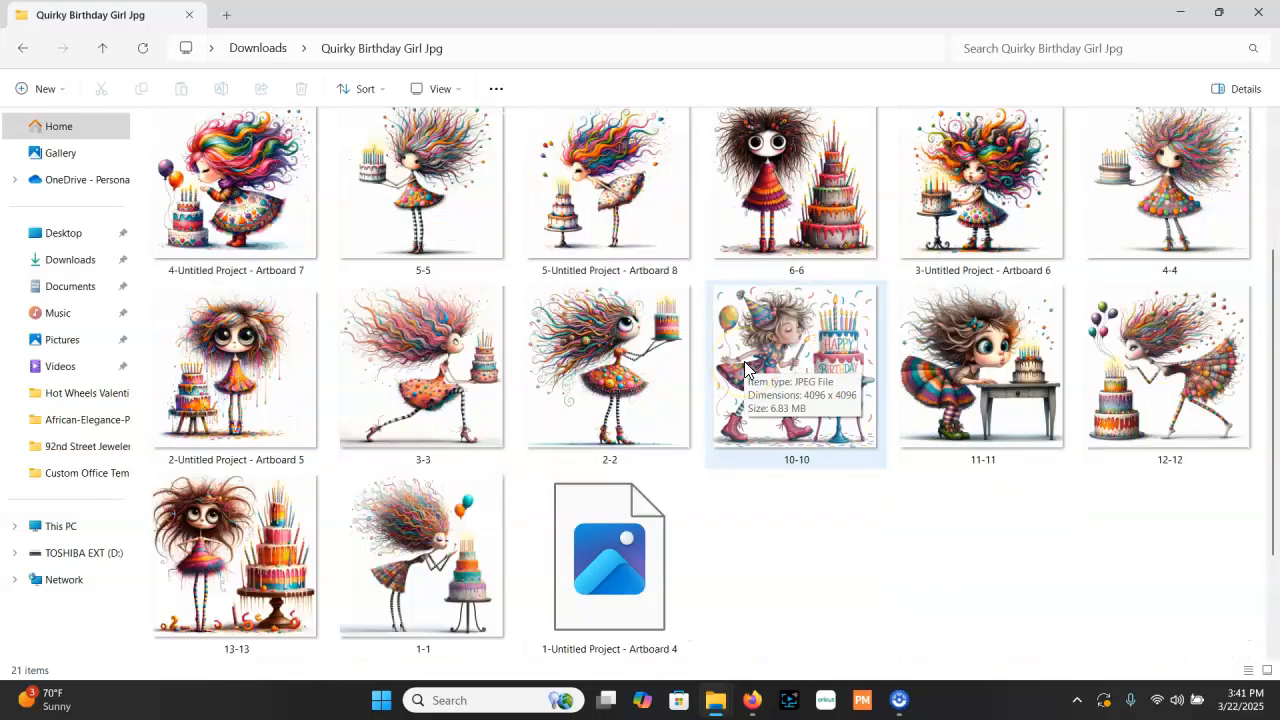
scroll(745, 370, up, 3)
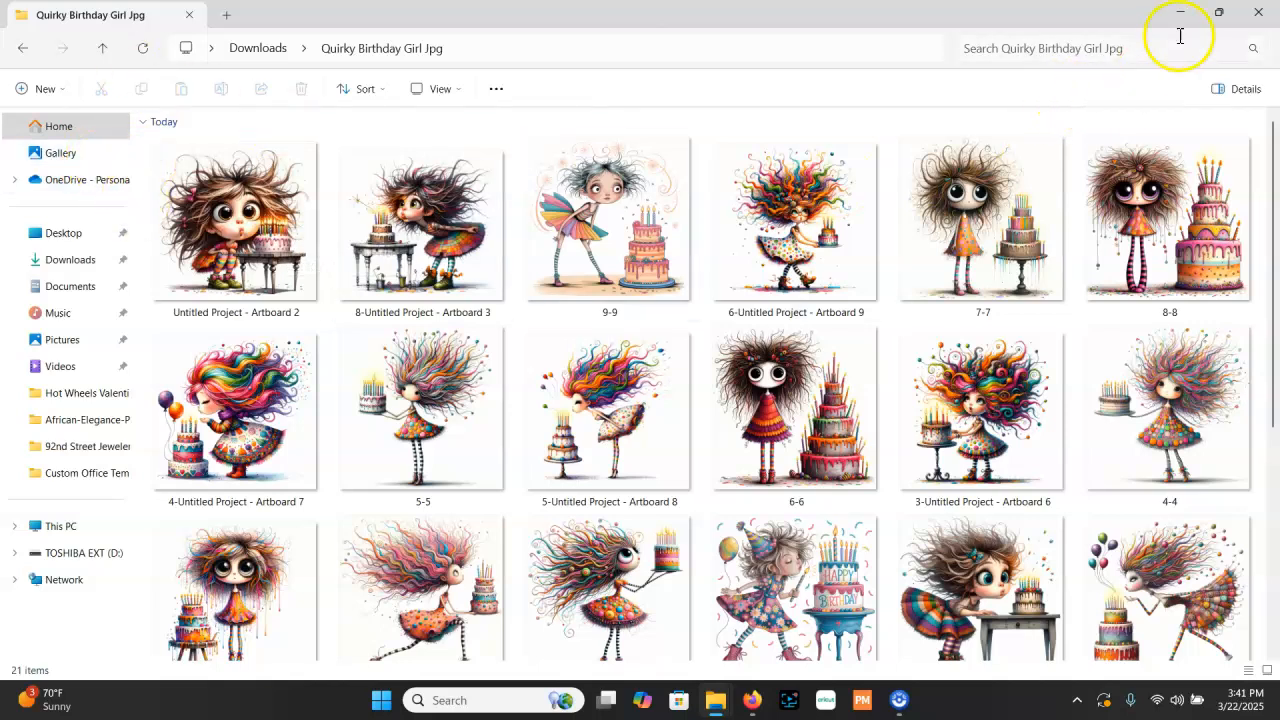
click(1258, 12)
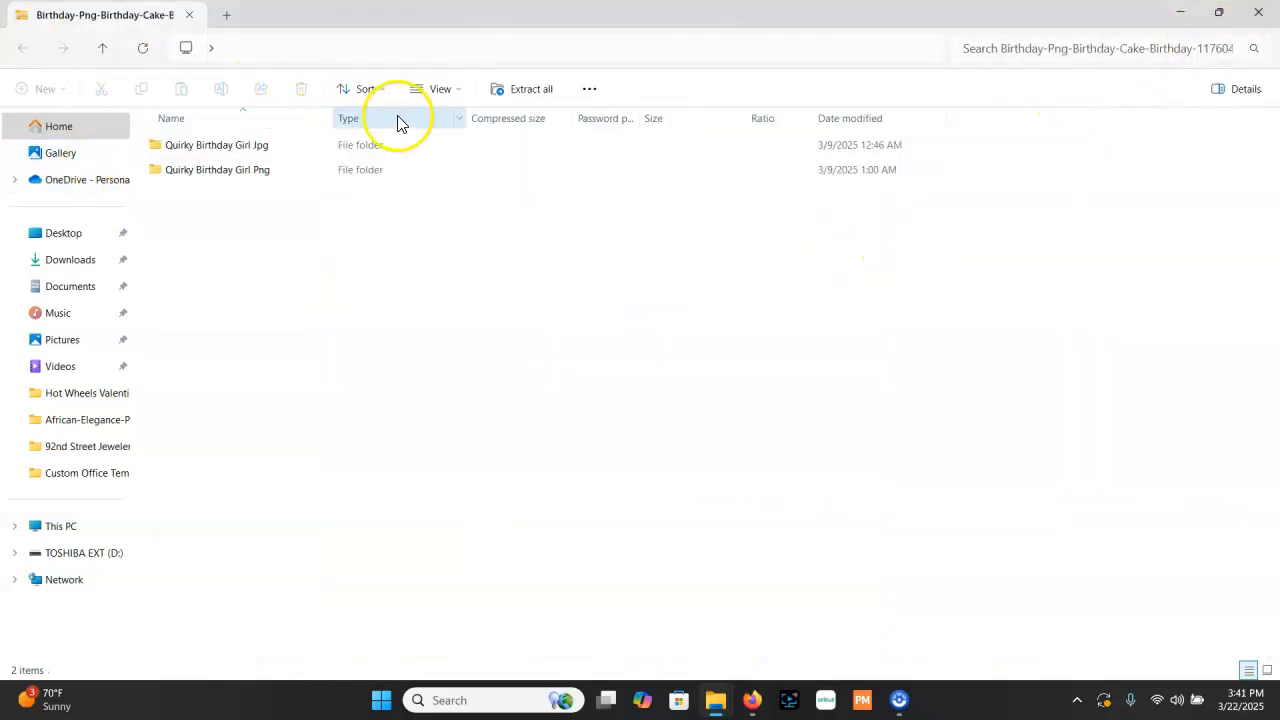
click(1181, 12)
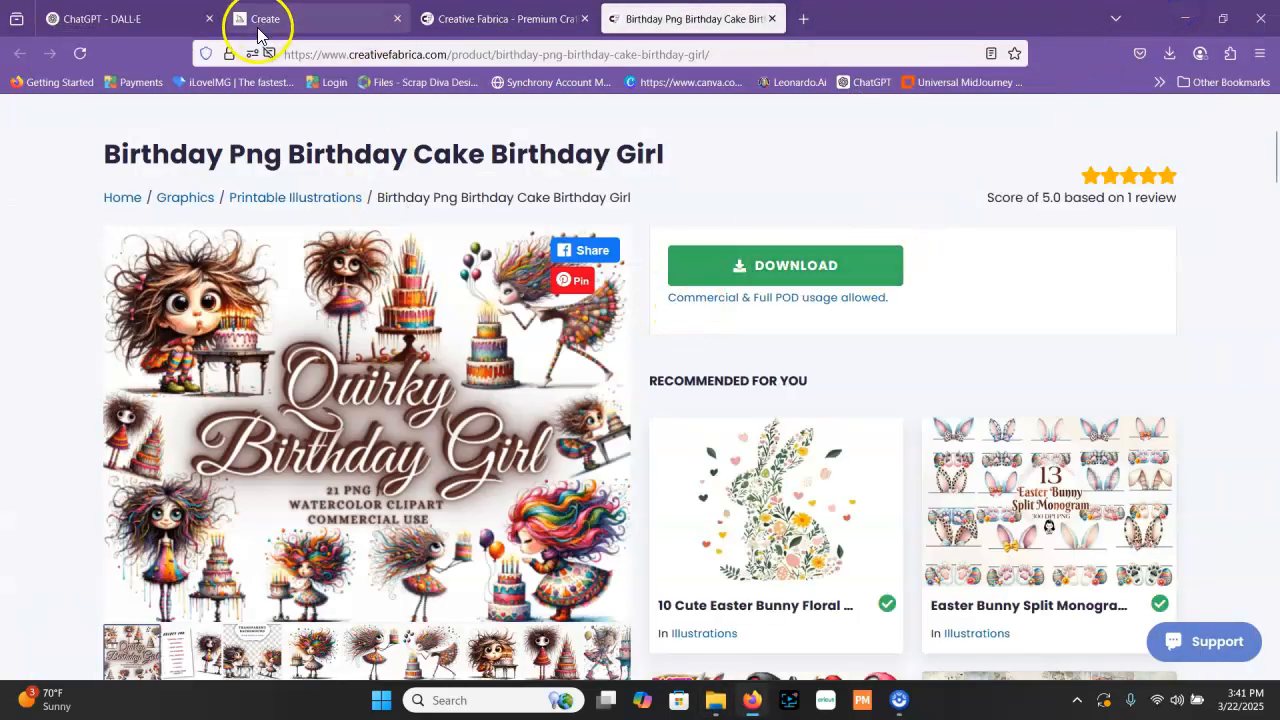
Start a new ChatGPT chat and attach "8-Untitled Project - Artboard 2" from the Quirky Birthday Girl Png folder
click(112, 18)
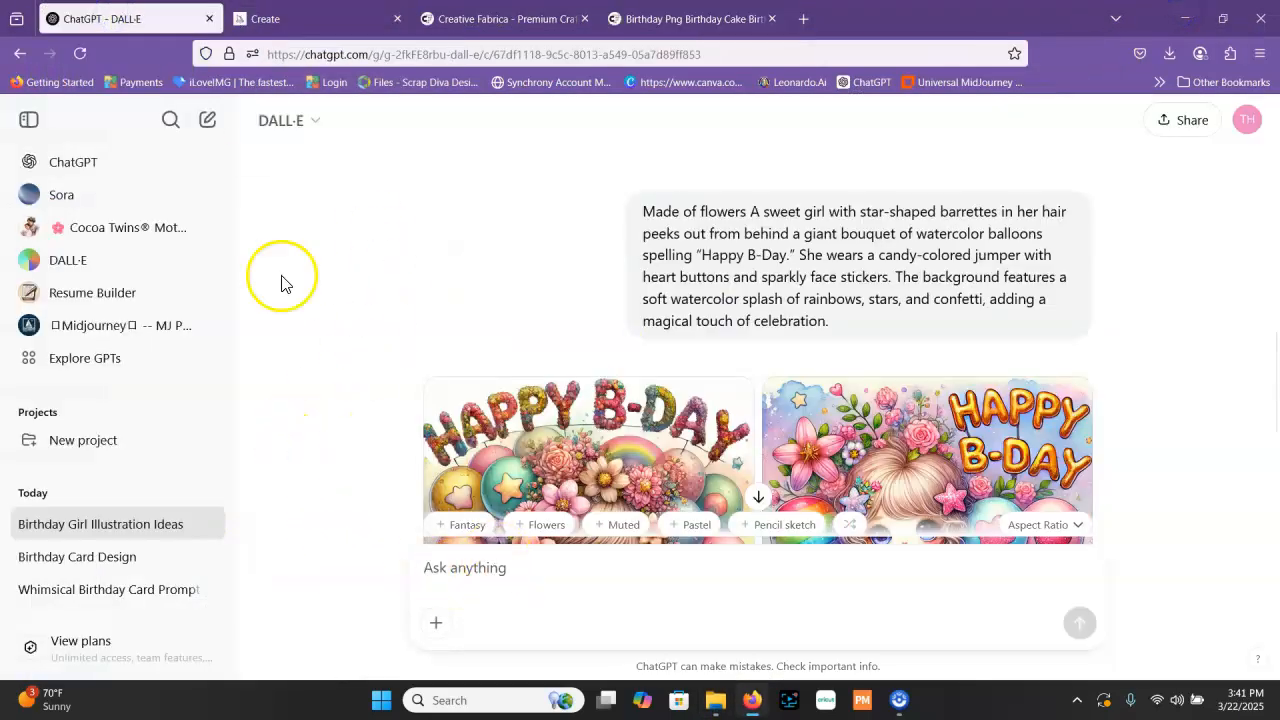
click(80, 162)
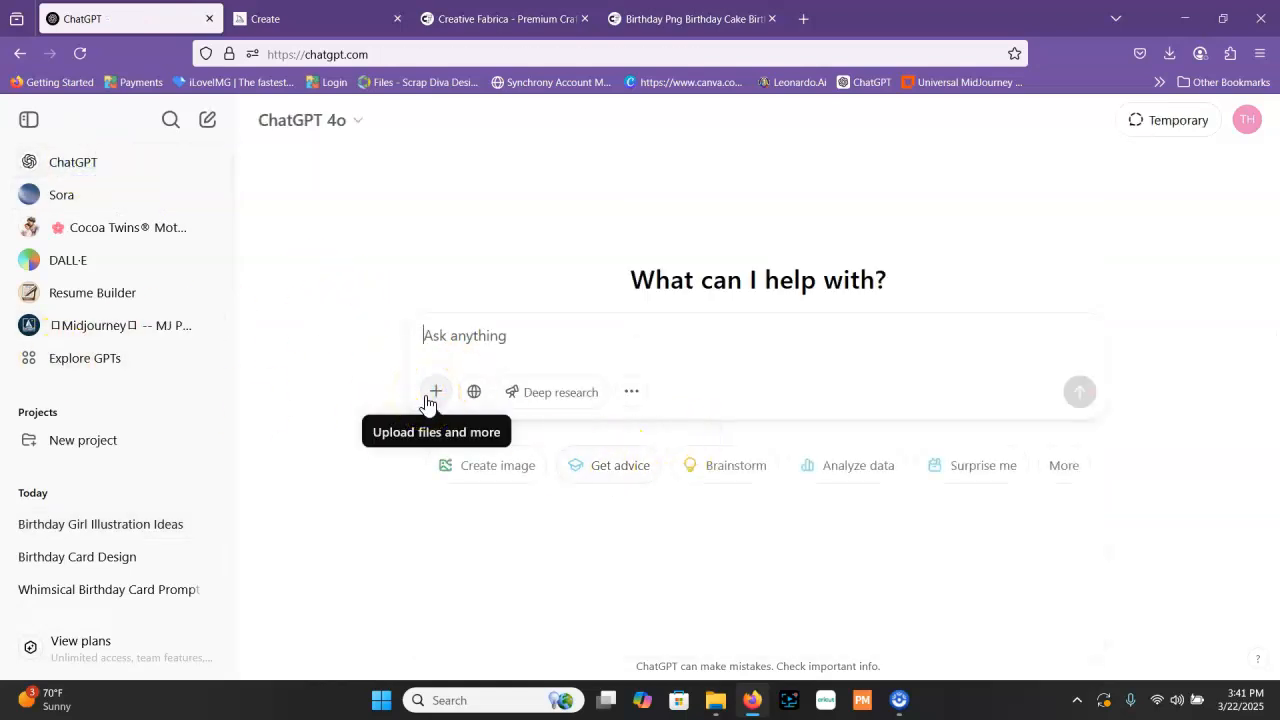
click(430, 395)
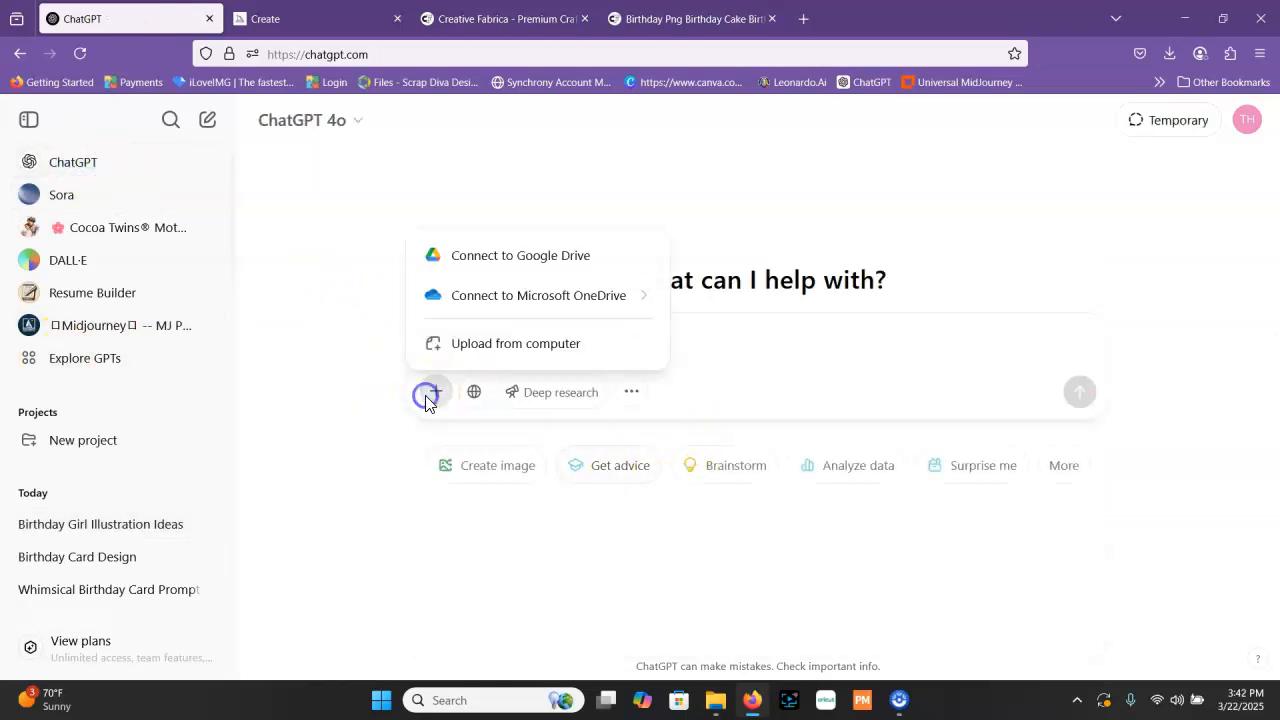
click(505, 345)
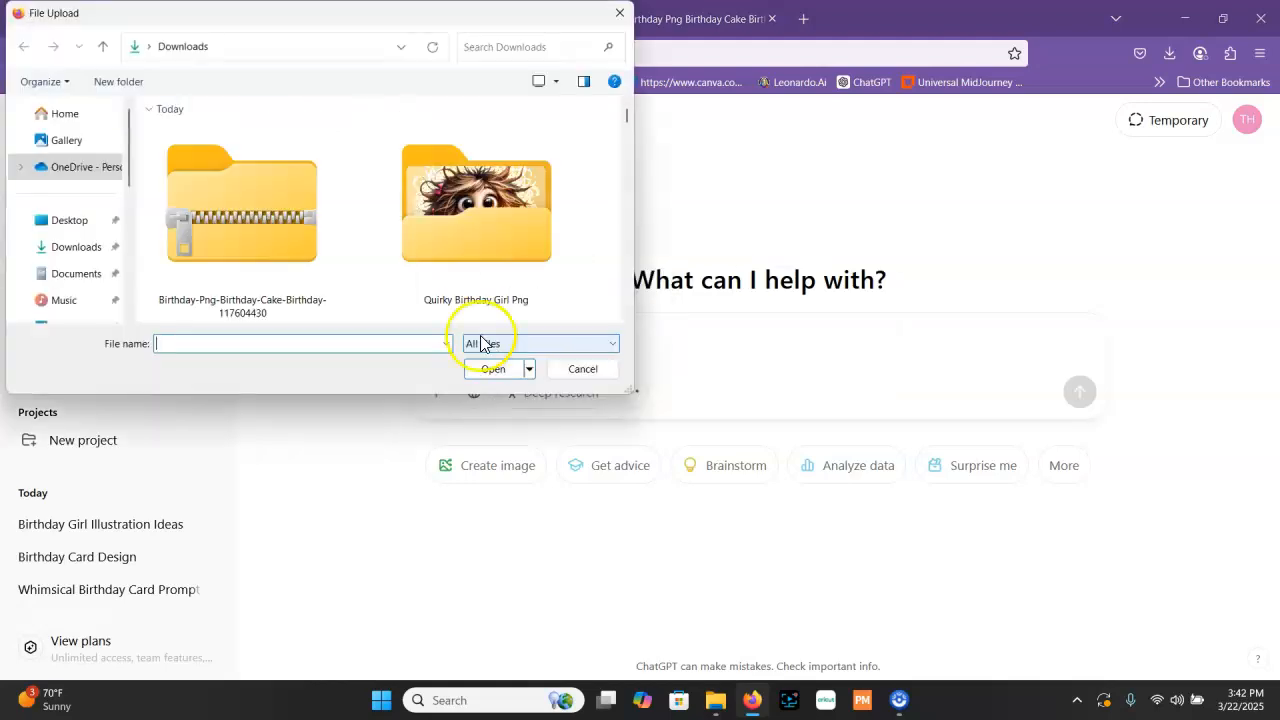
double_click(497, 245)
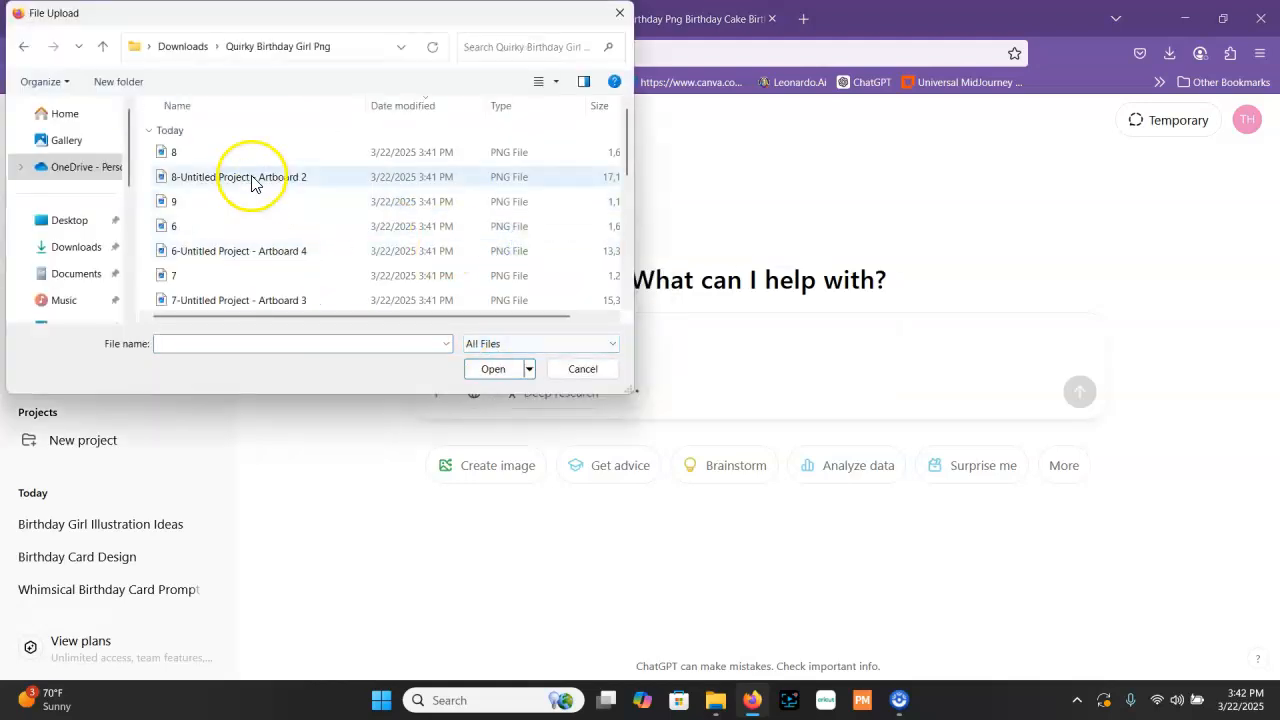
click(557, 82)
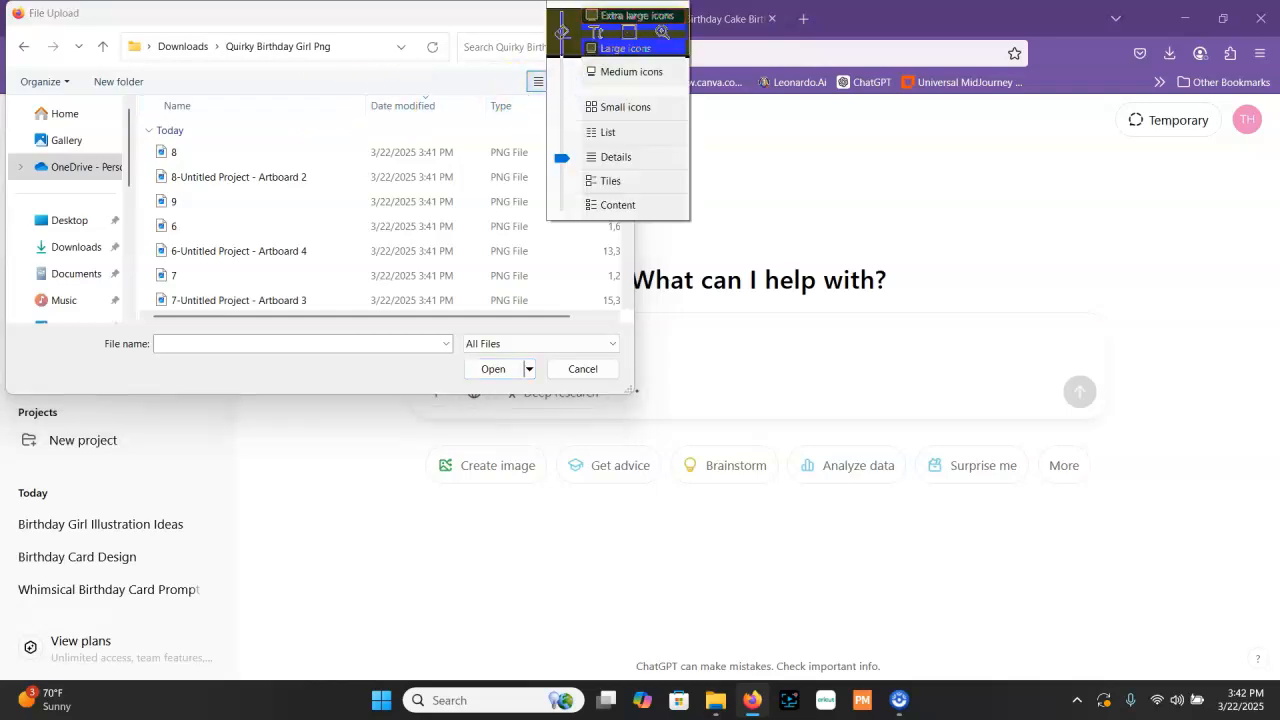
click(625, 48)
click(522, 288)
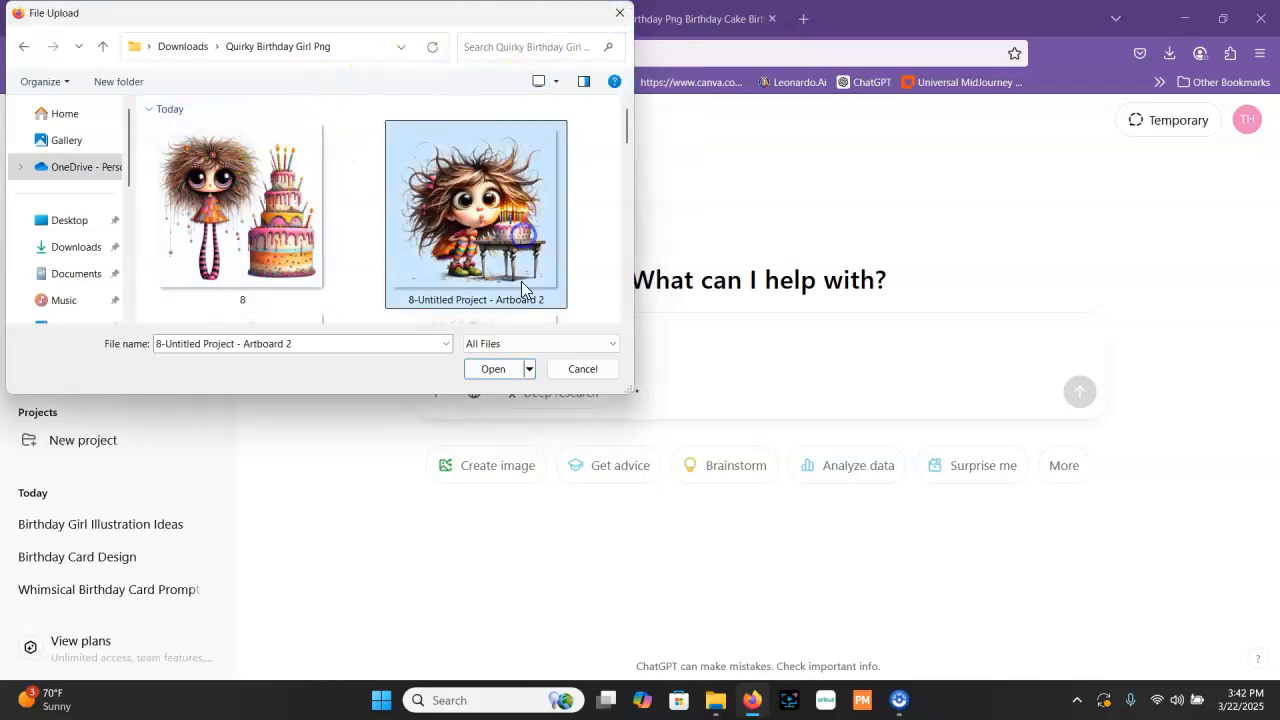
click(512, 372)
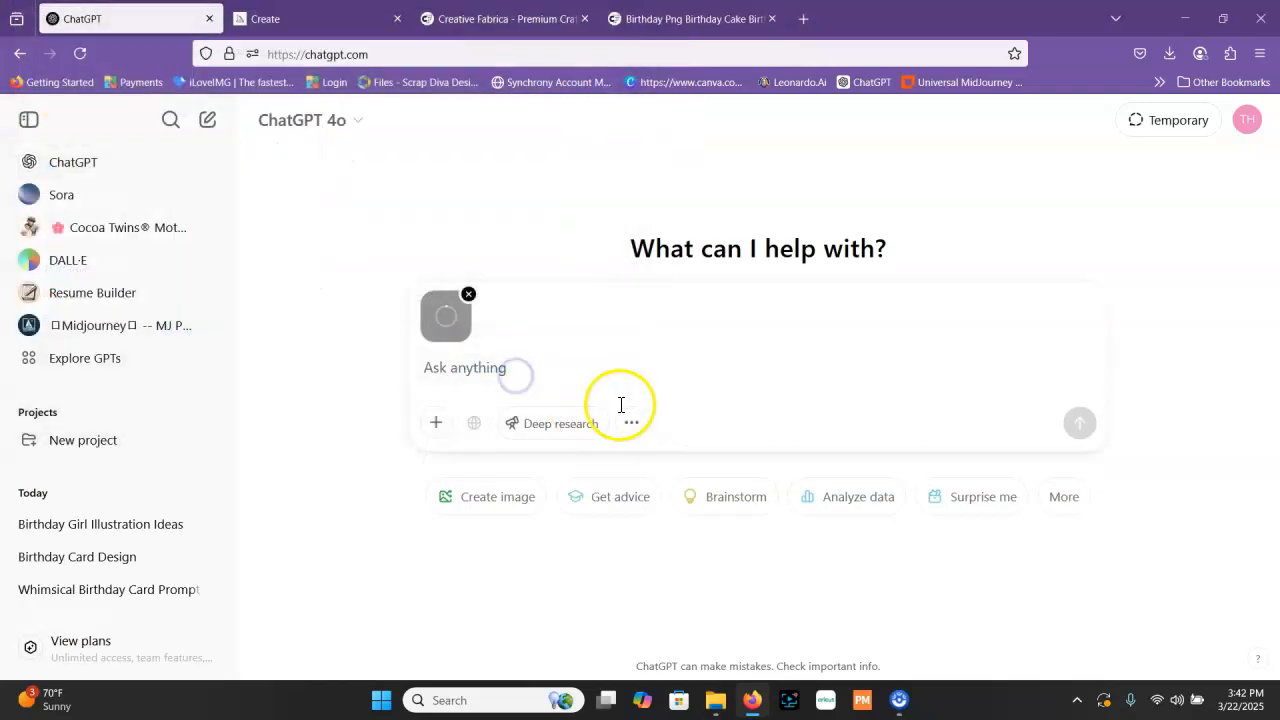
Send the request "Please create a prompt for me based on this image." with the attached picture and read the reply
click(529, 375)
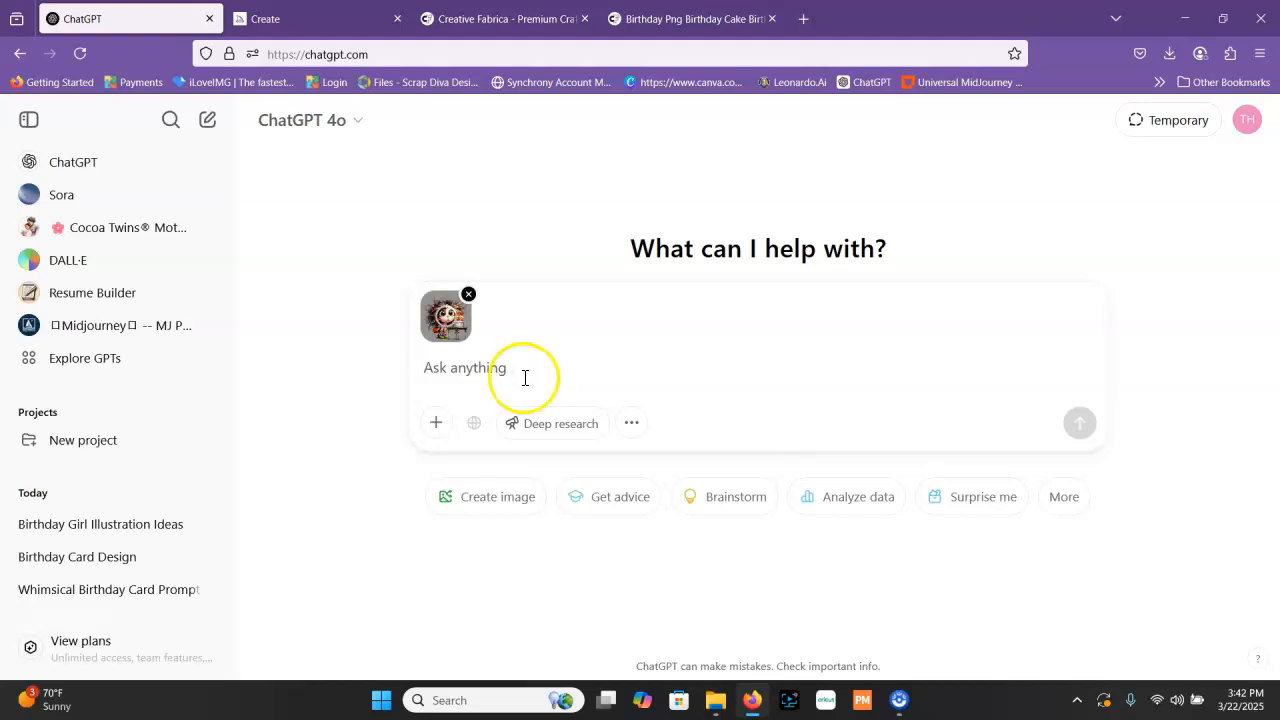
text(Please cre)
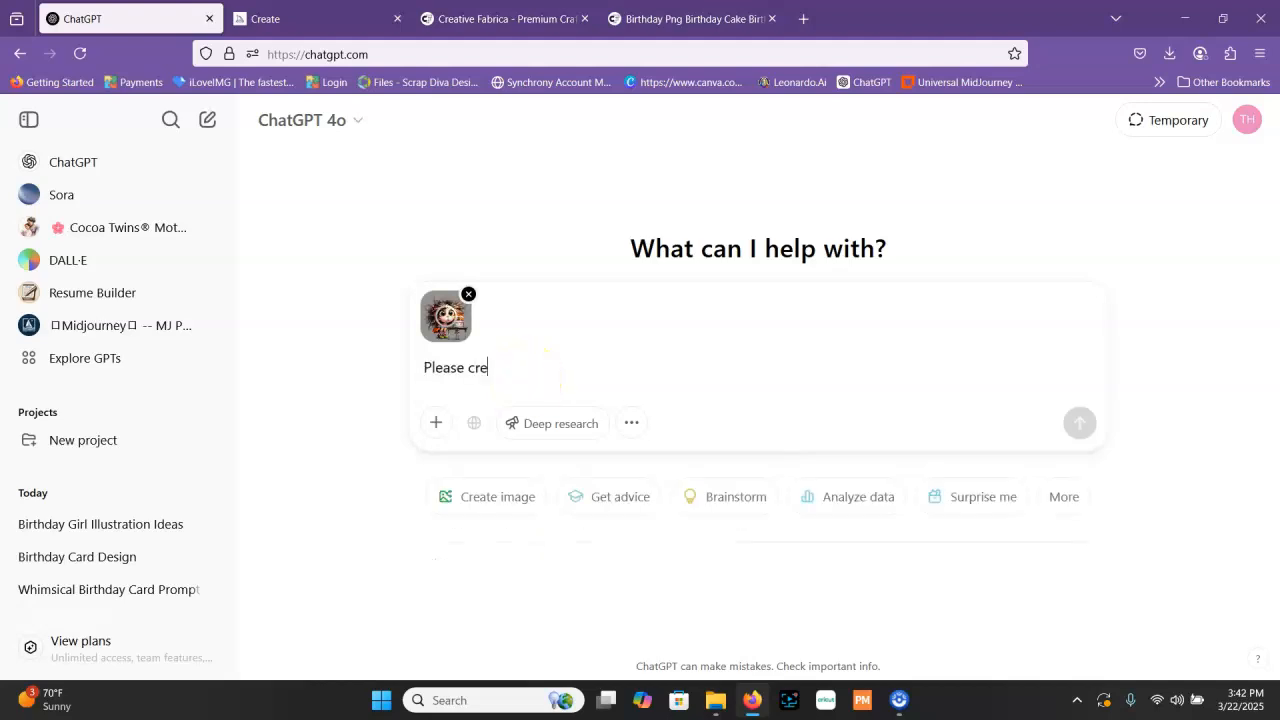
text(ate a prompt for me)
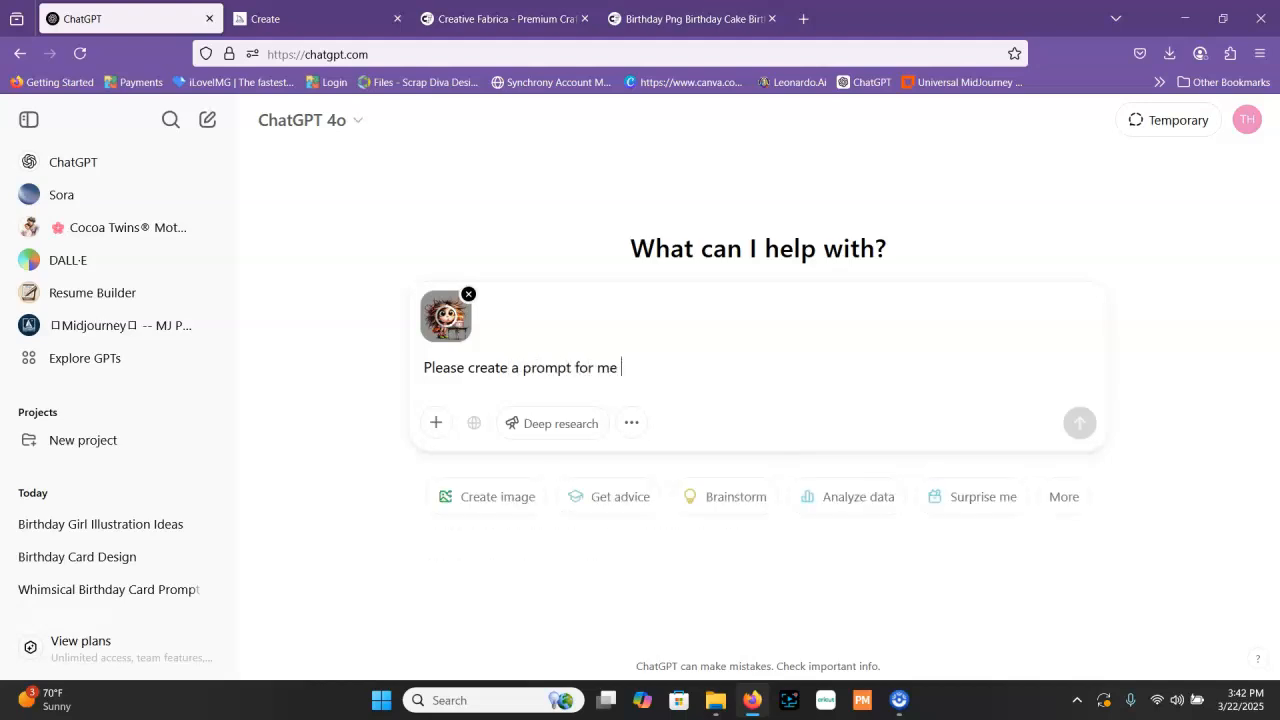
text( based on this image.)
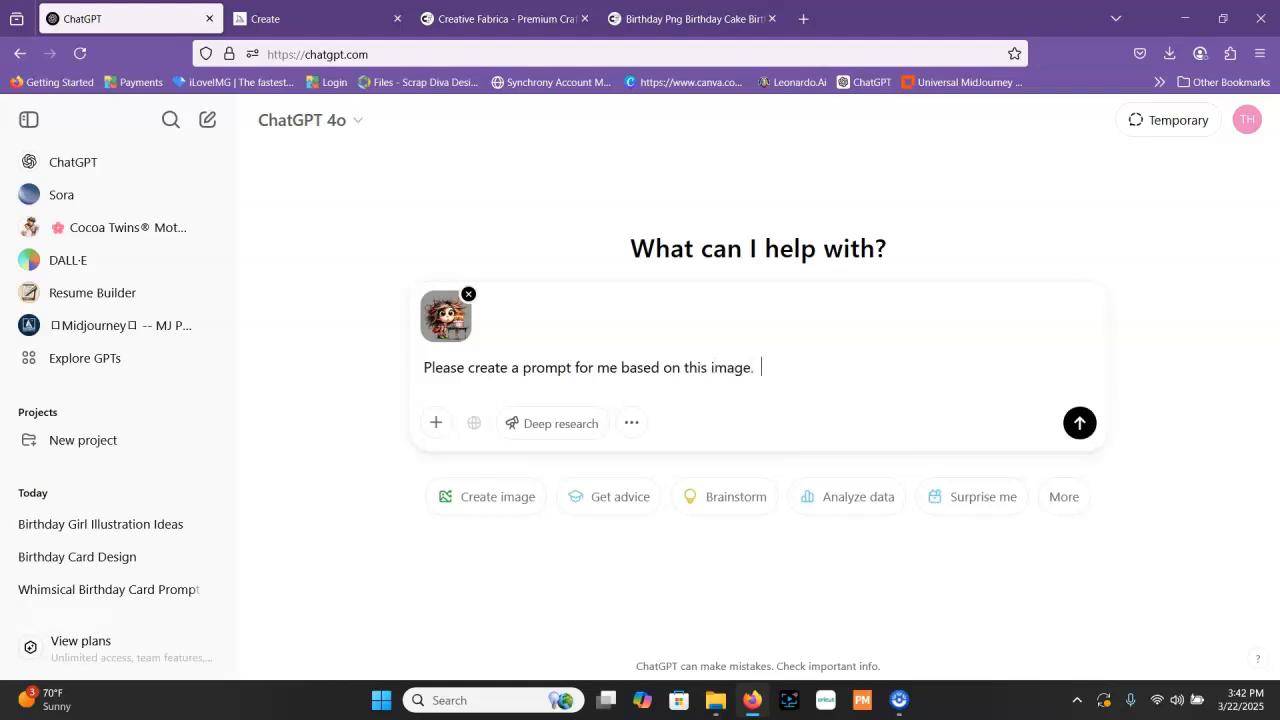
key(Return)
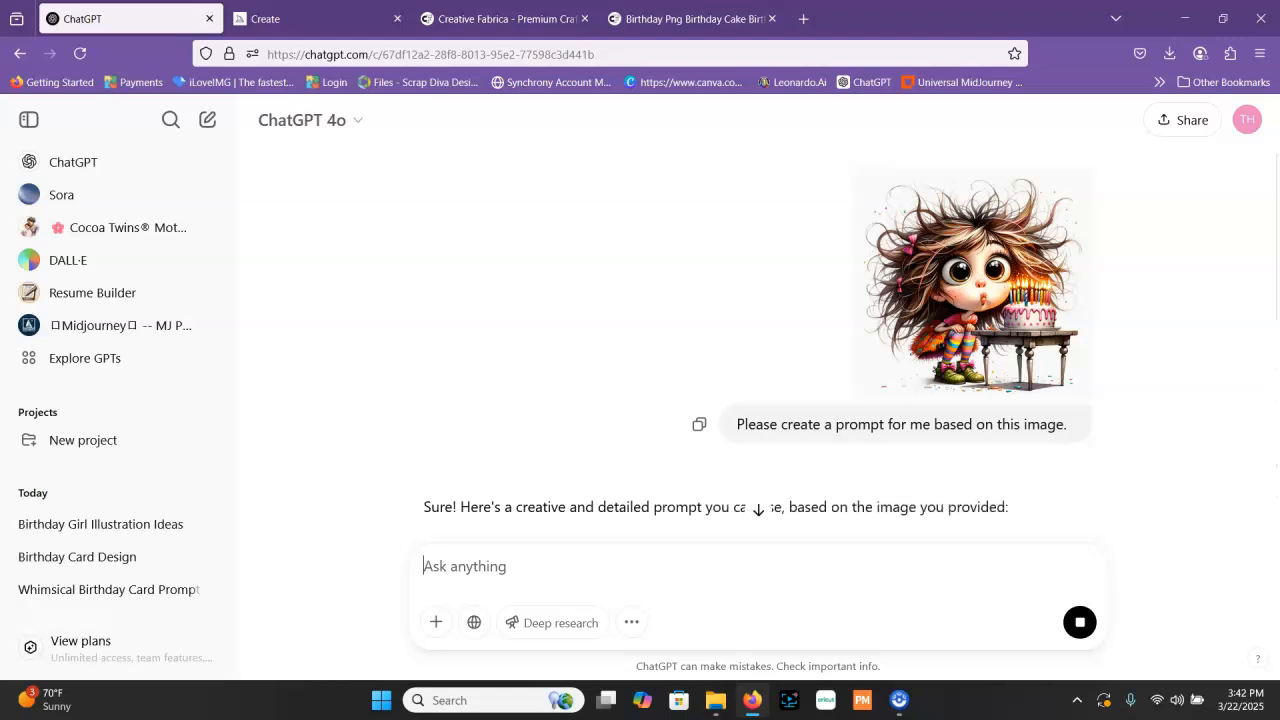
scroll(571, 380, down, 4)
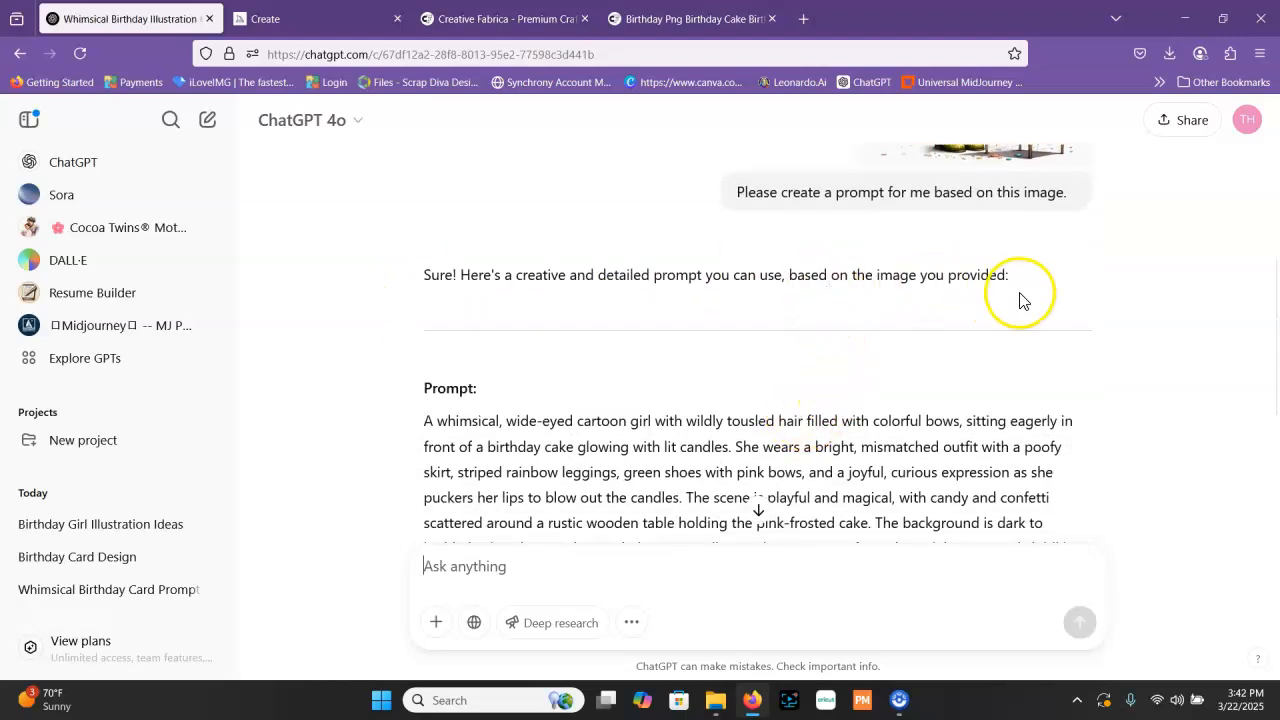
Read the image-based prompt in the ChatGPT reply and copy its full text, from "A whimsical, wide-eyed cartoon girl" to "children's book illustration."
scroll(669, 400, down, 1)
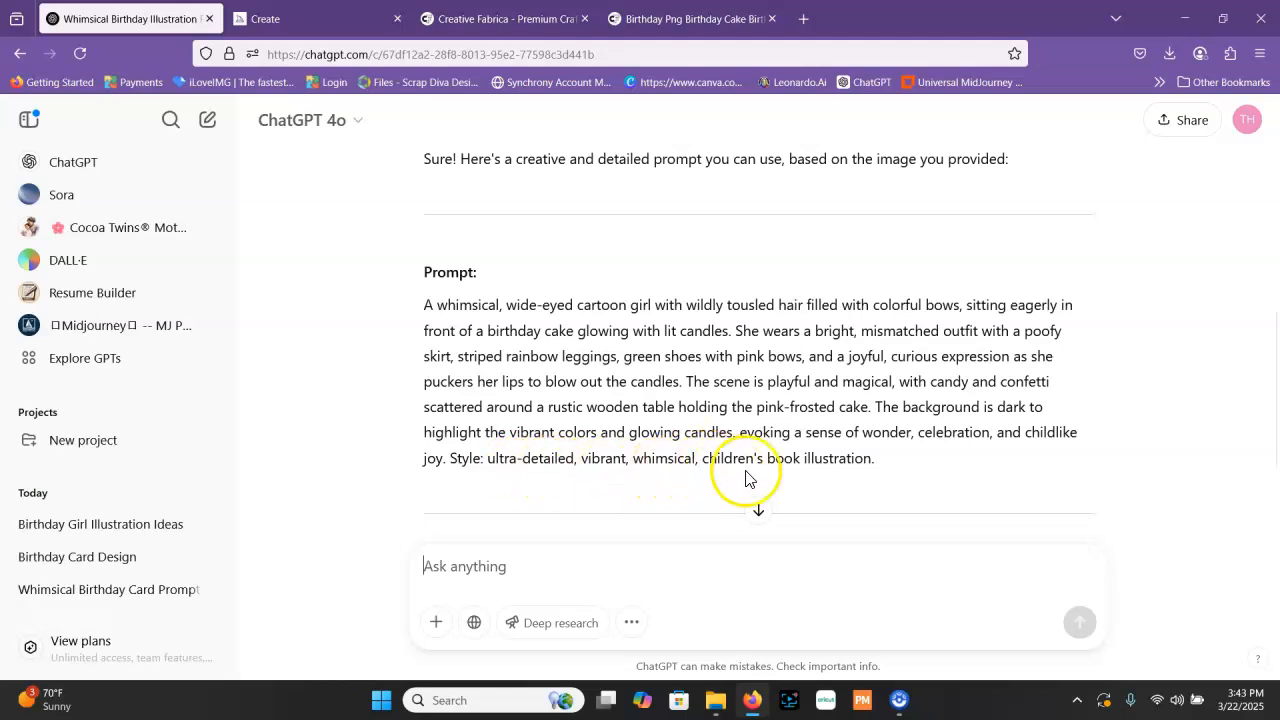
scroll(833, 480, down, 3)
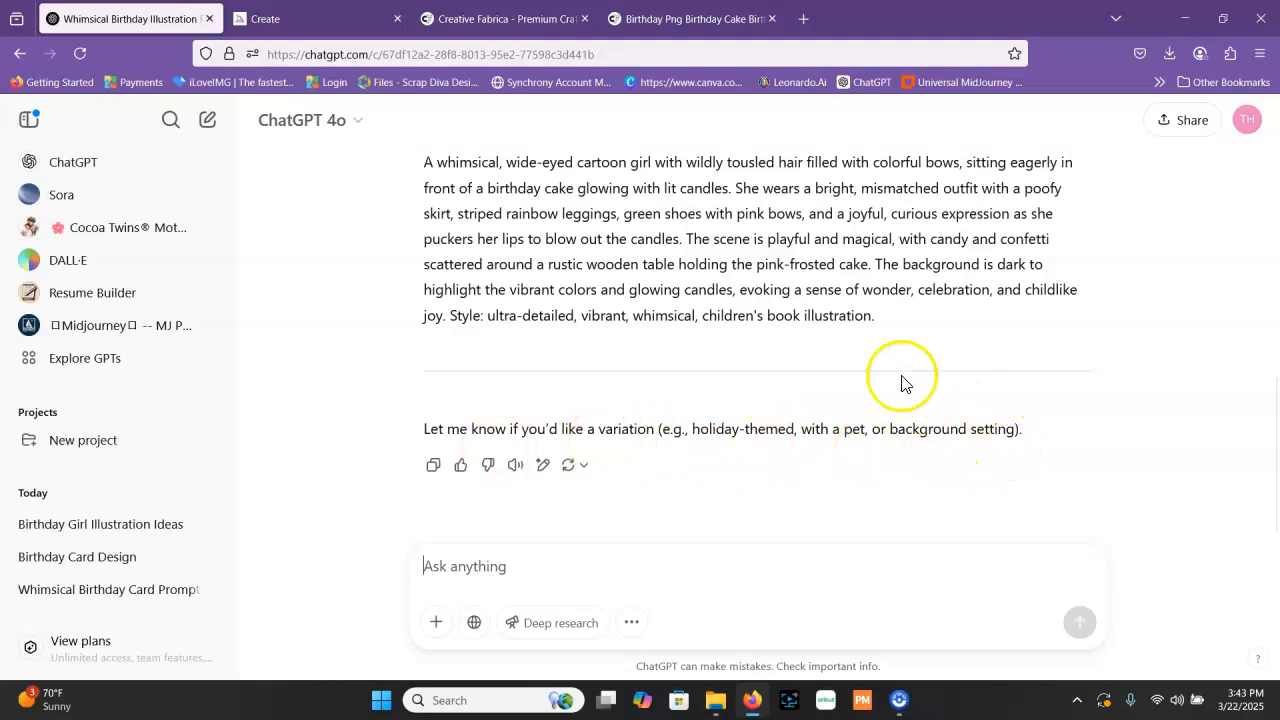
scroll(903, 380, up, 7)
scroll(760, 331, down, 2)
scroll(849, 345, down, 2)
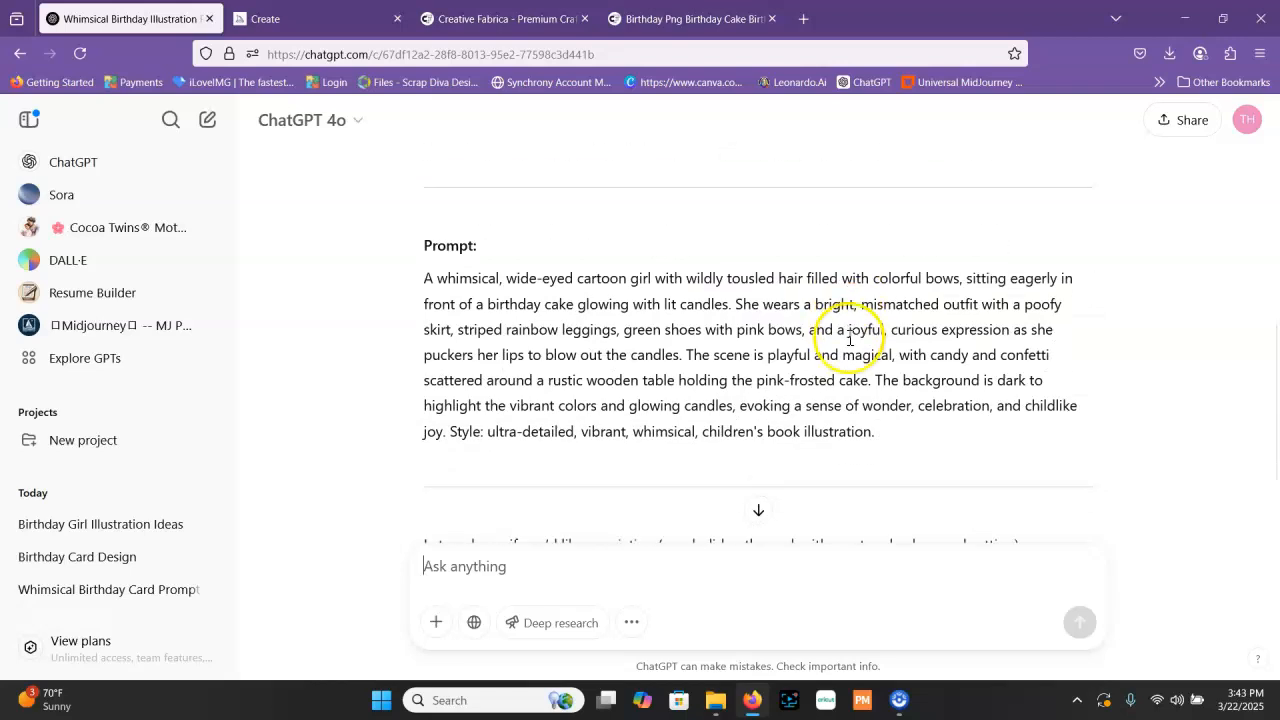
drag(880, 435, 414, 263)
right_click(533, 302)
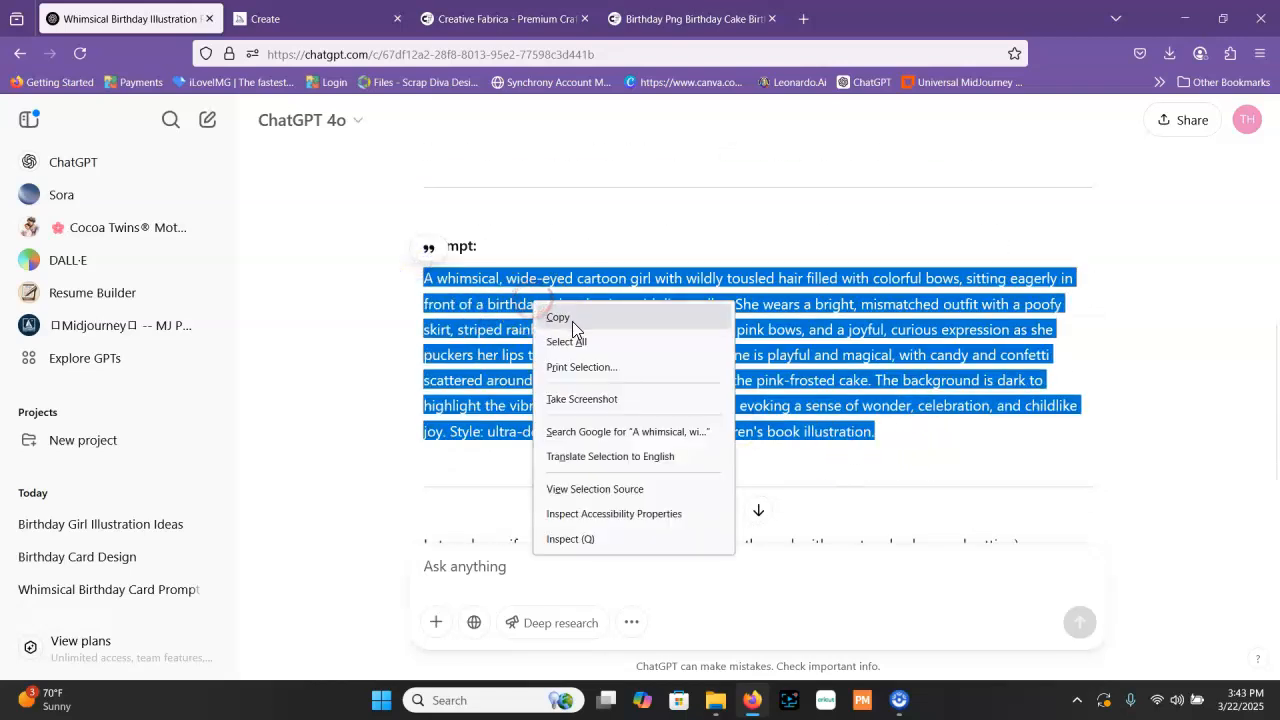
click(572, 321)
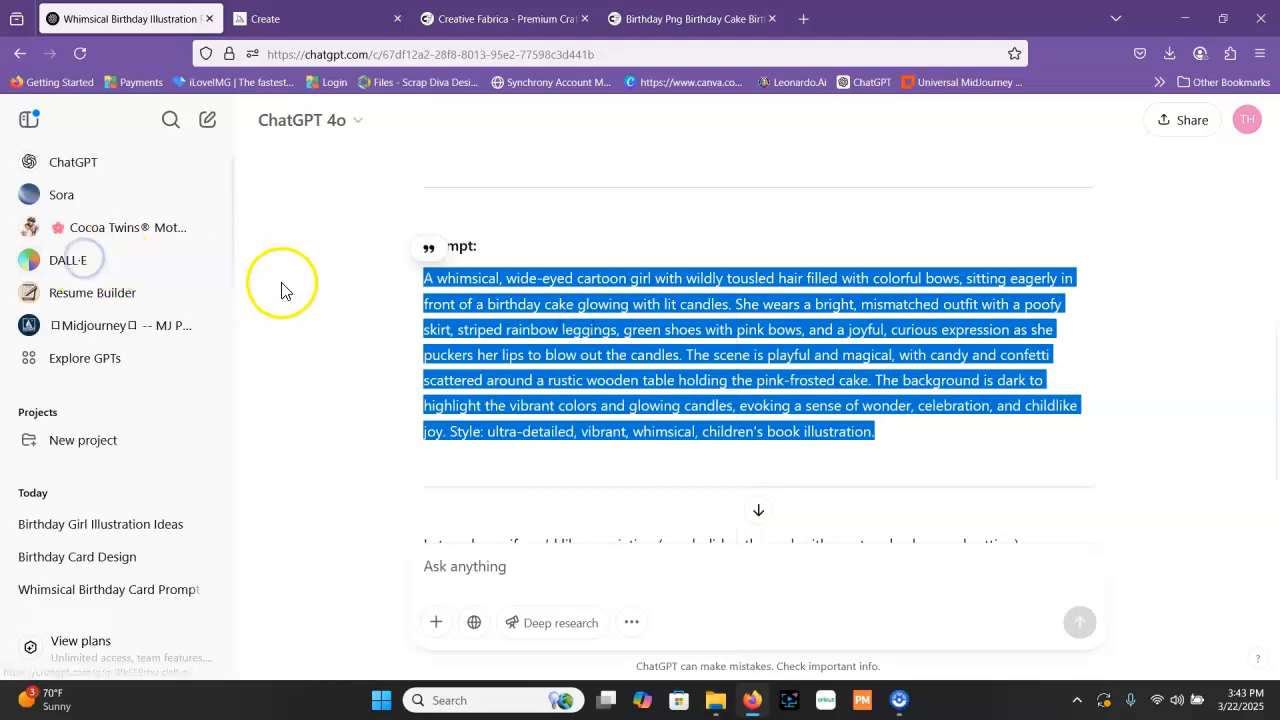
Open the DALL·E GPT, submit the copied birthday girl prompt and view the generated images
click(72, 262)
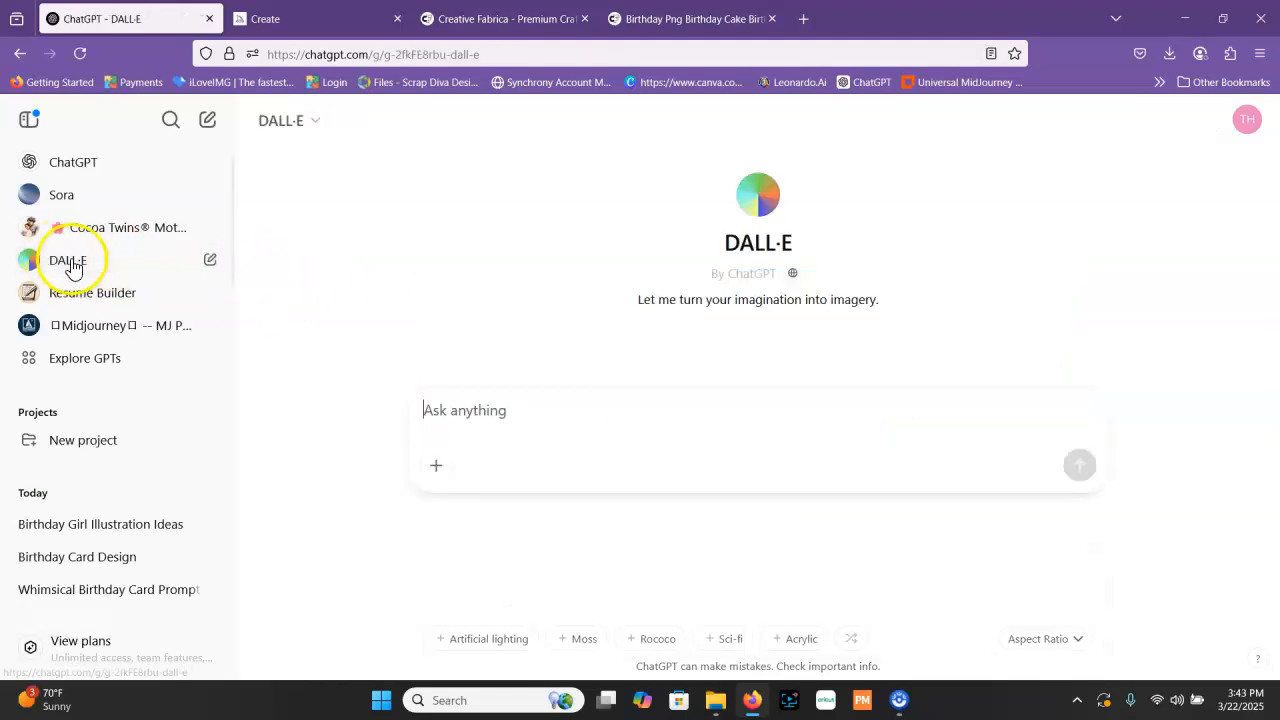
right_click(461, 402)
click(508, 194)
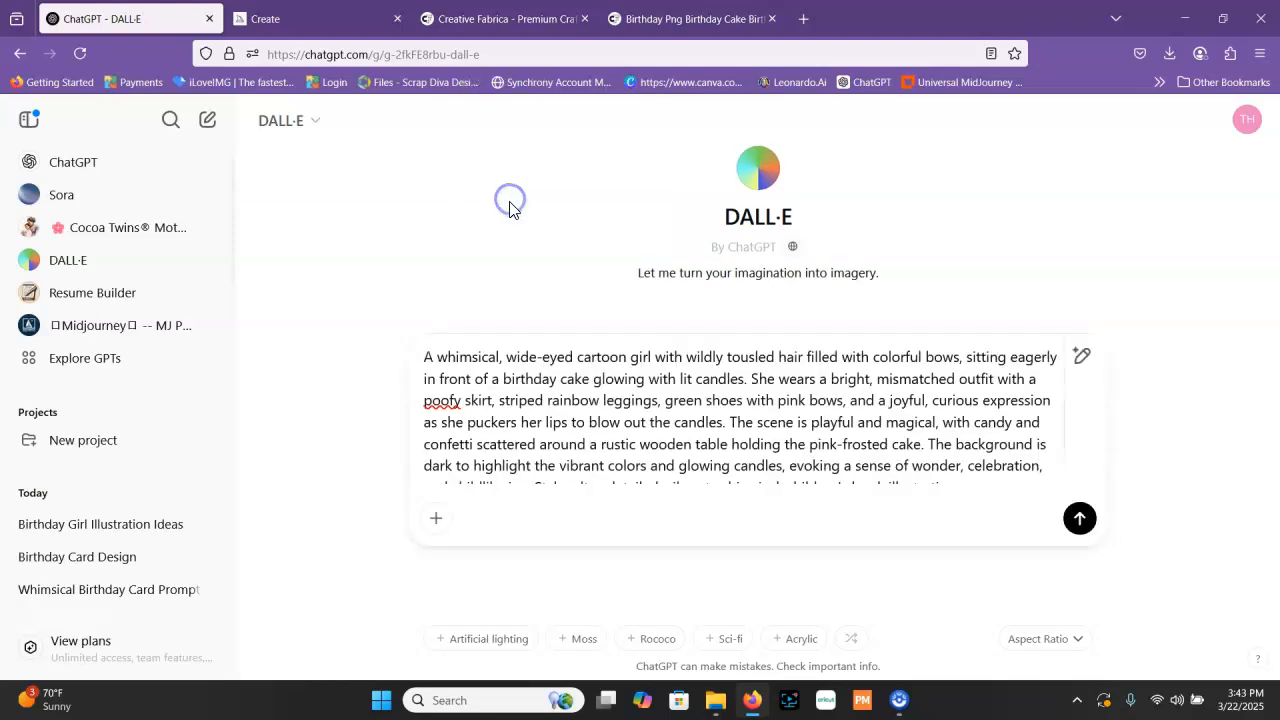
click(1080, 519)
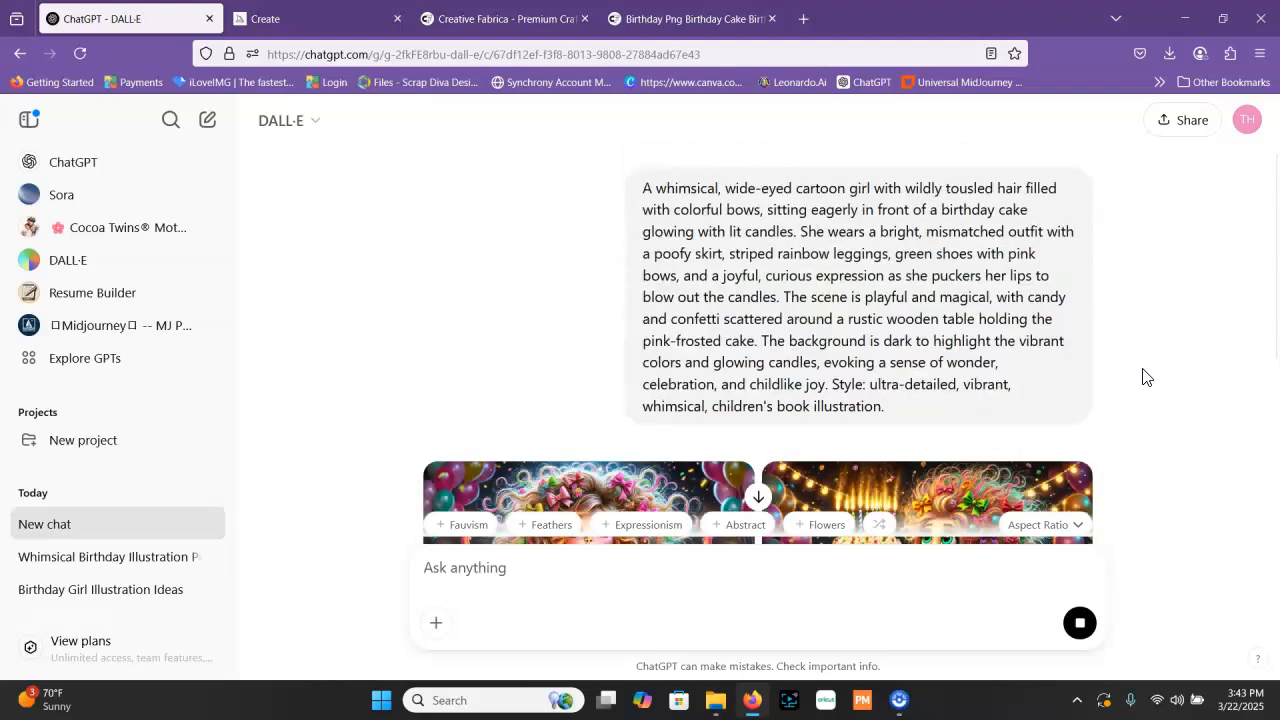
scroll(640, 292, down, 3)
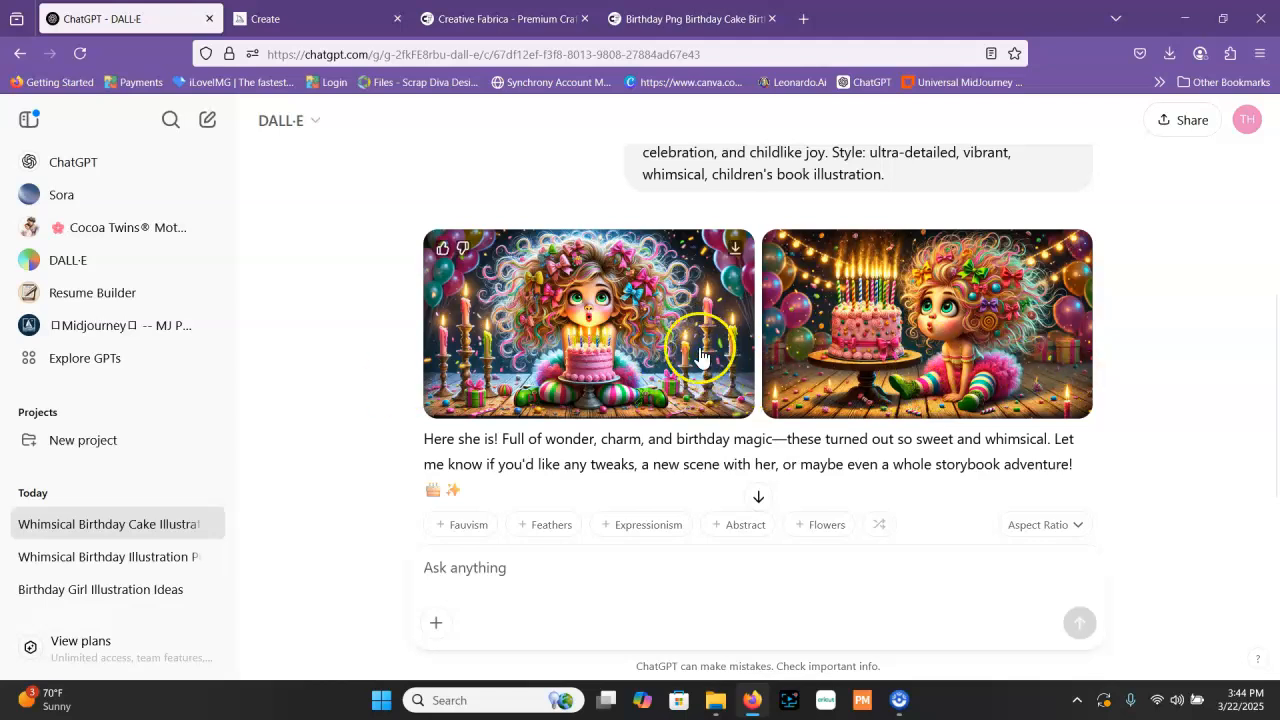
Switch to Midjourney, generate images from the same copied birthday girl prompt and look over the results
click(305, 18)
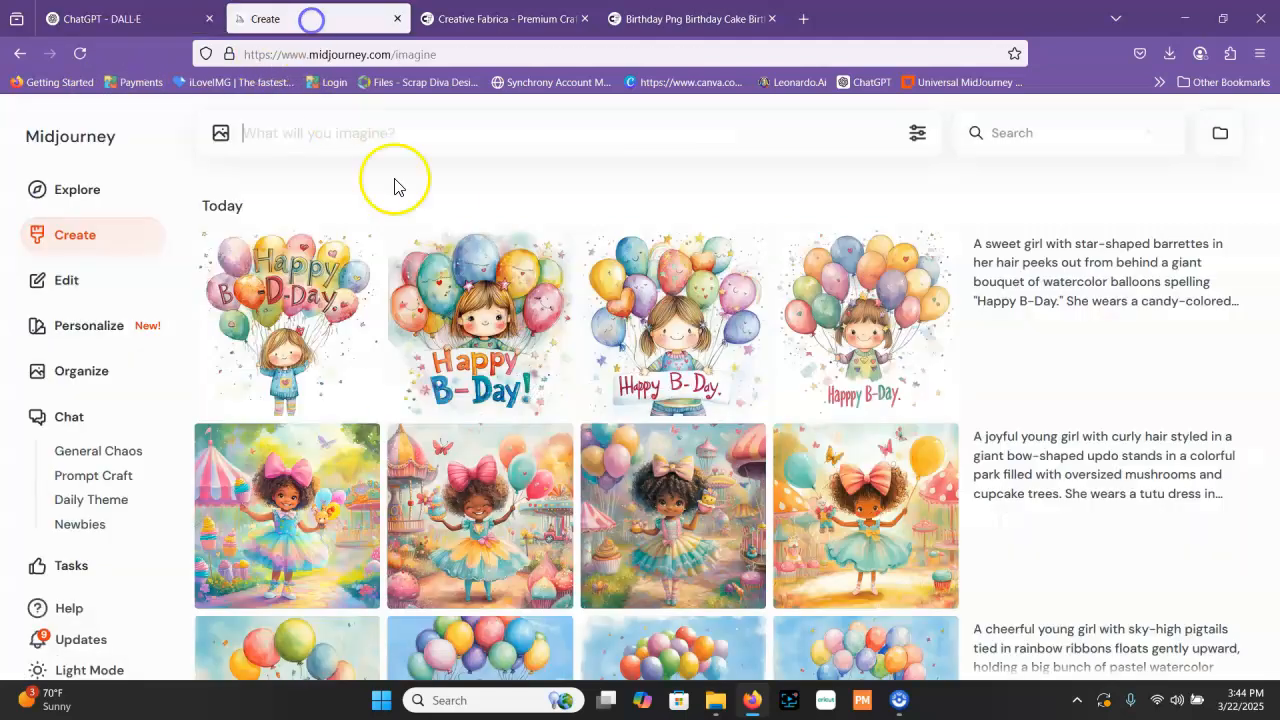
right_click(345, 130)
click(466, 256)
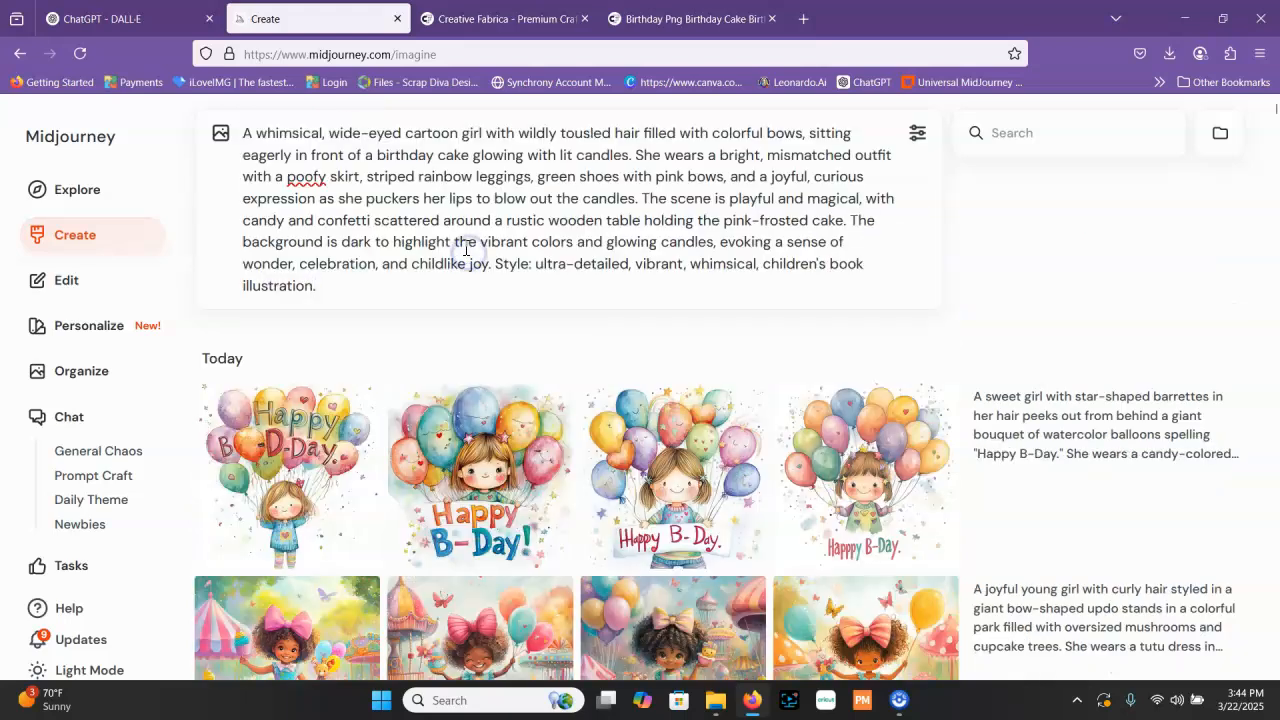
key(Return)
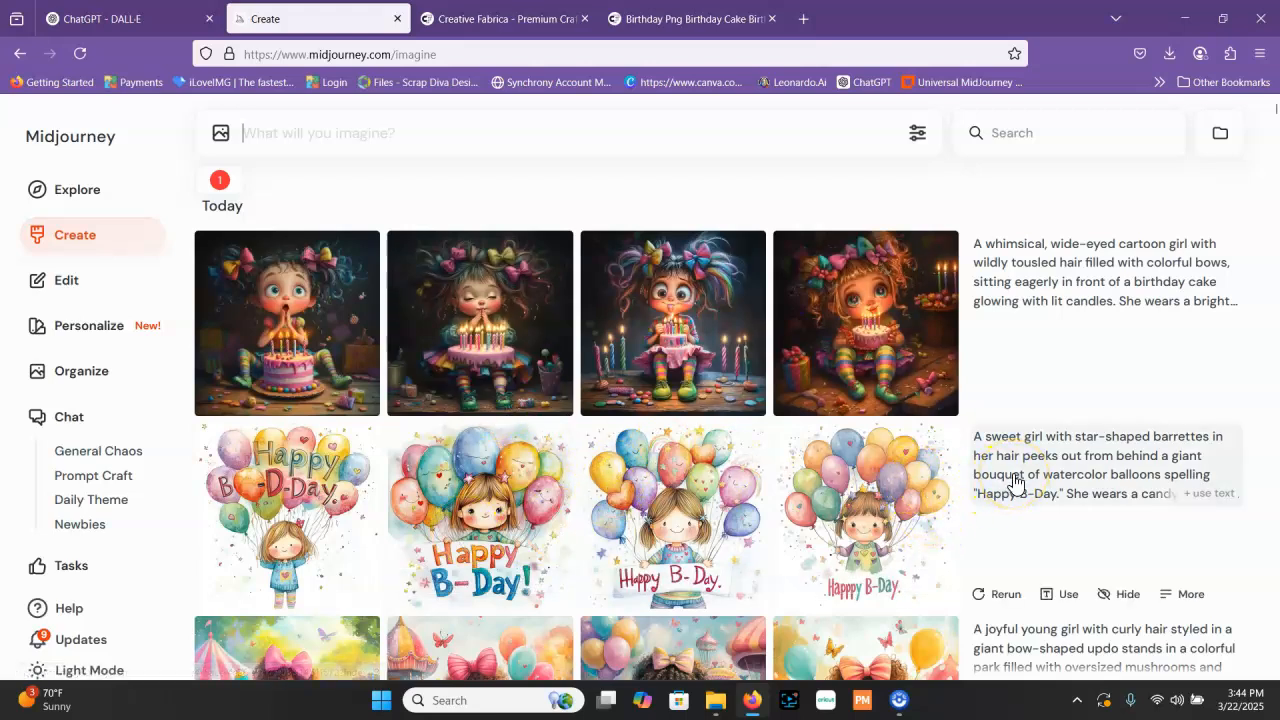
click(990, 462)
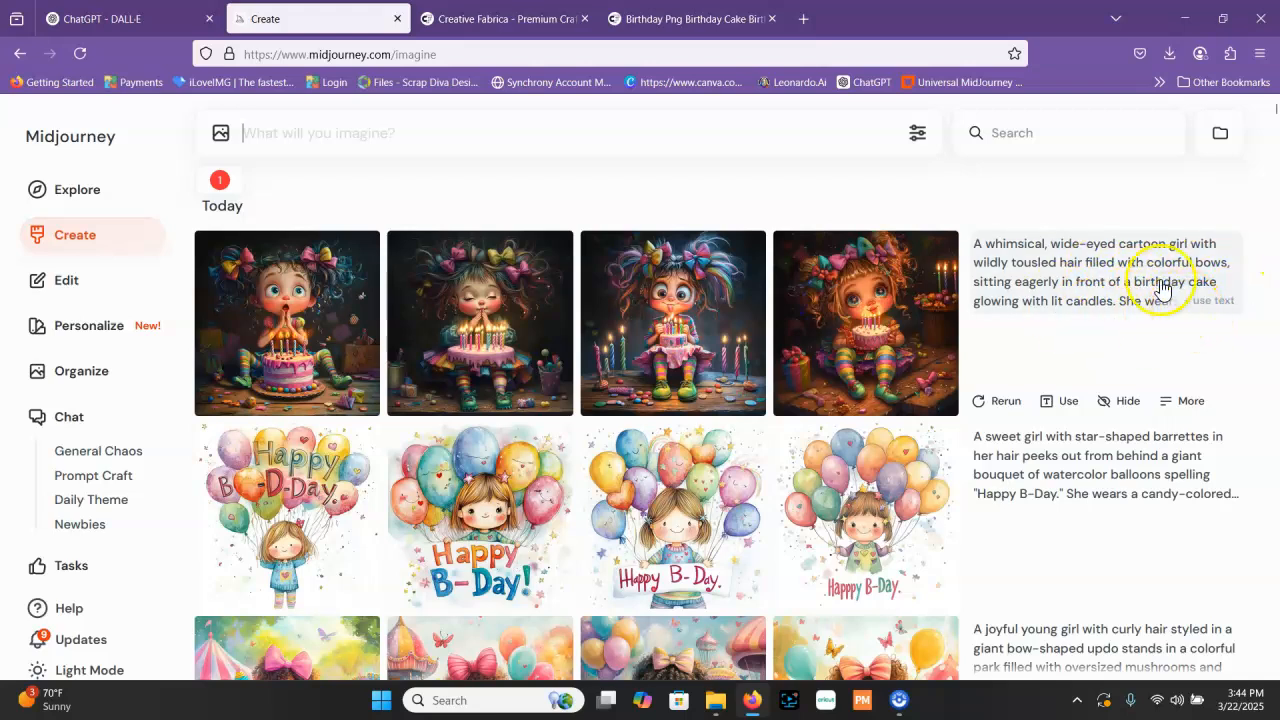
mouse_move(448, 28)
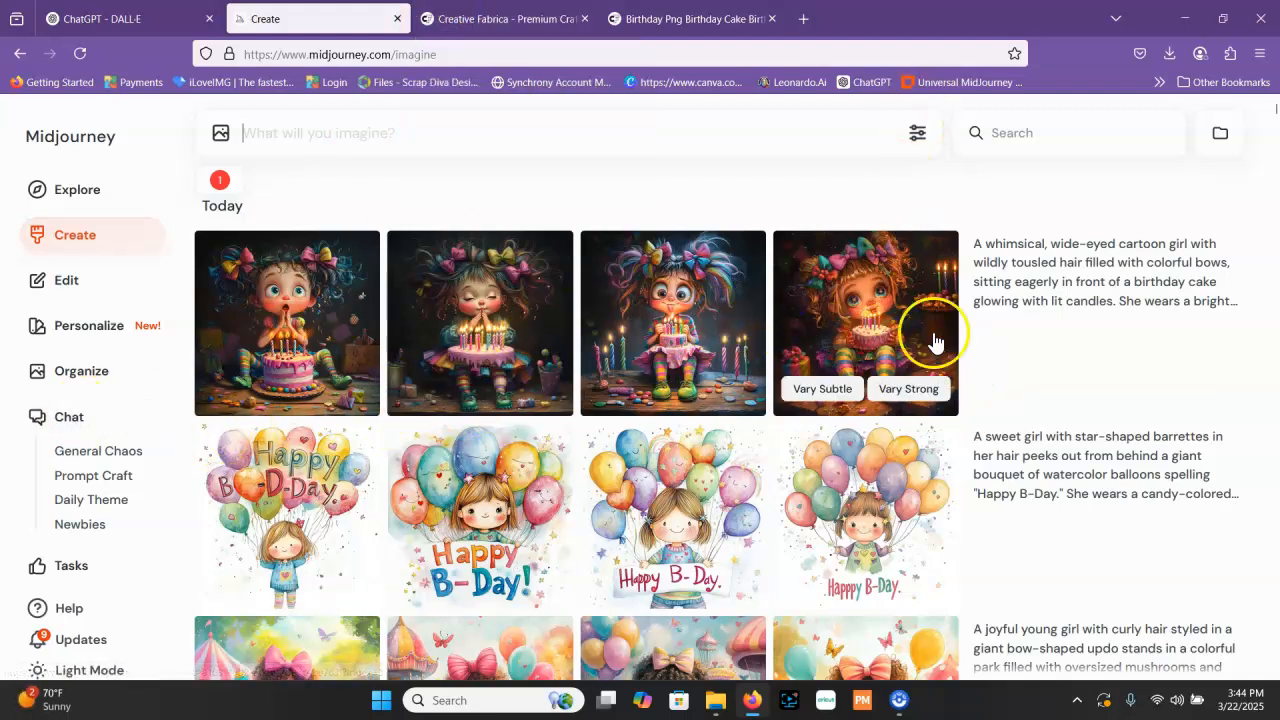
scroll(900, 325, down, 1)
scroll(900, 325, down, 3)
scroll(860, 260, up, 4)
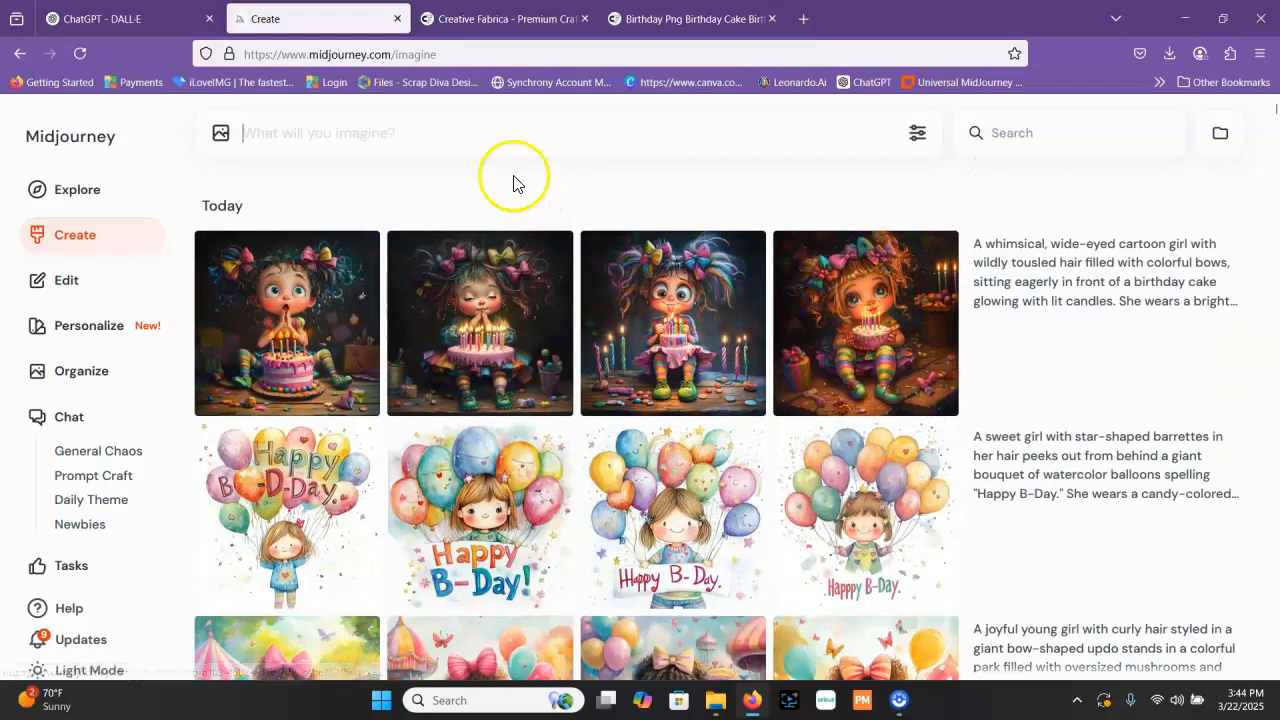
Paste the birthday girl prompt into a new Midjourney request and insert "african american" before "cartoon girl"
right_click(491, 131)
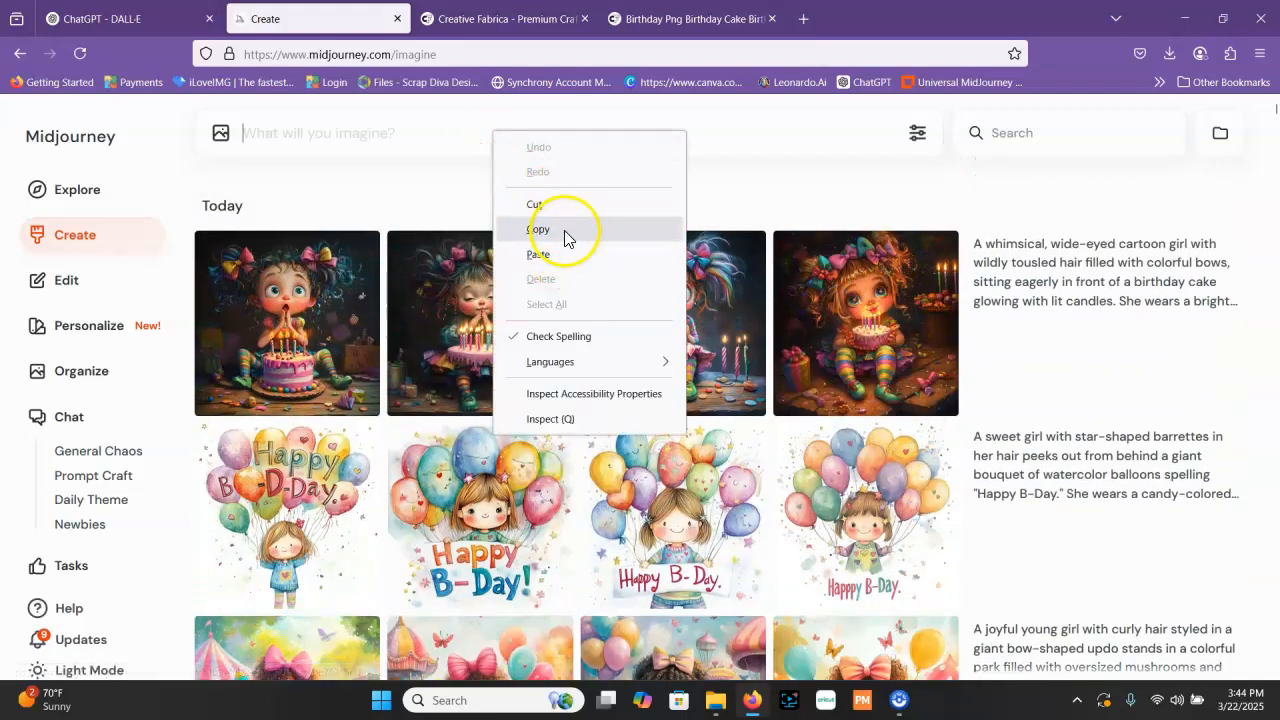
click(540, 254)
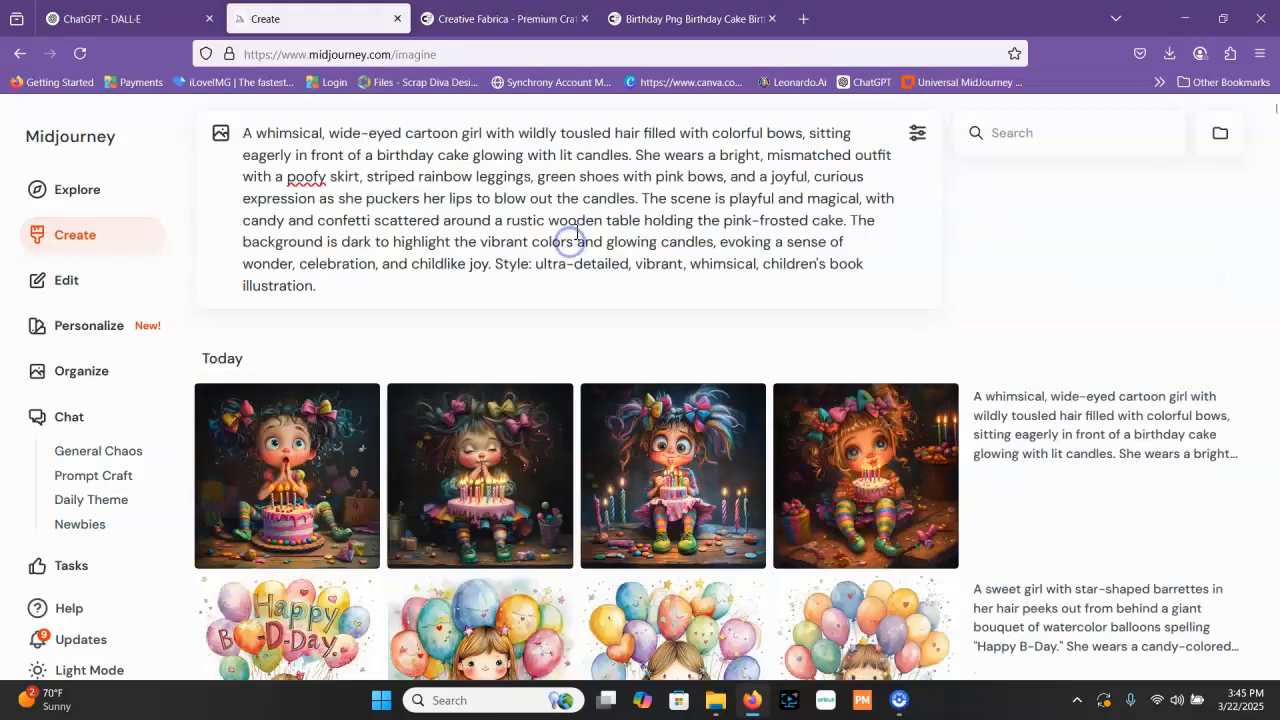
click(409, 135)
text(african american)
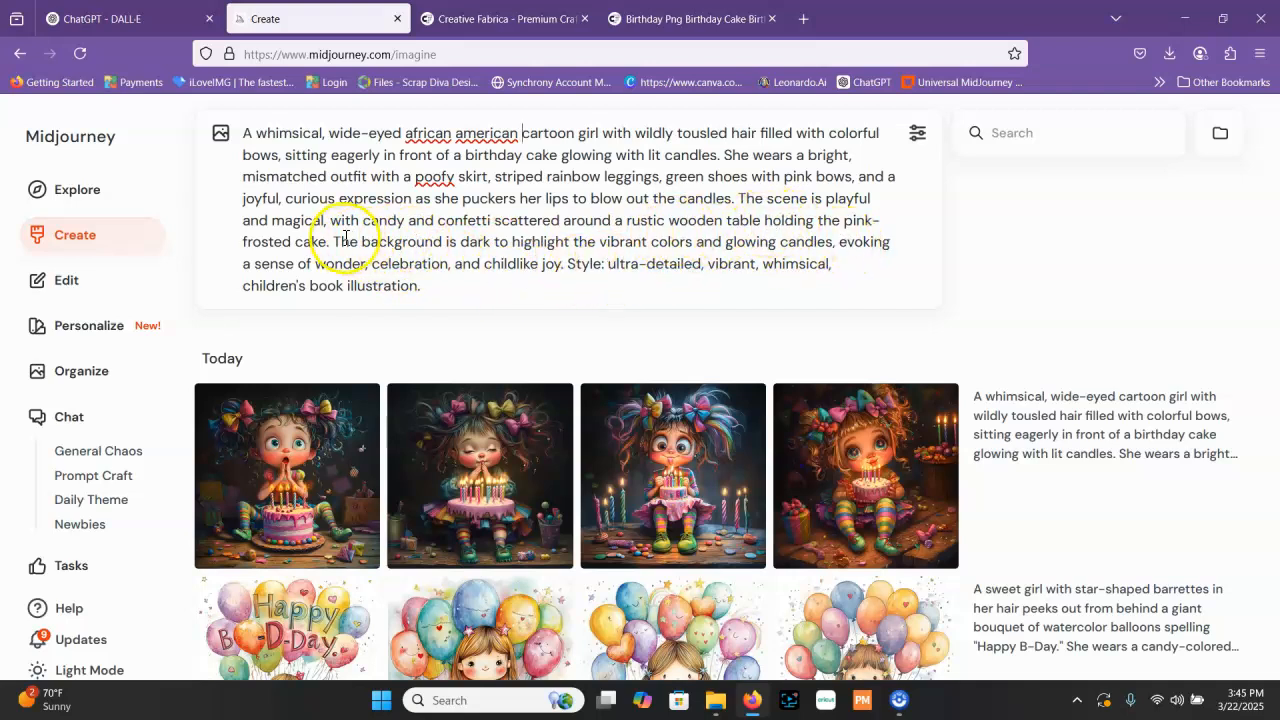
Replace the prompt's dark background wording, from "is dark" through "evoking", with "white and transparent."
click(450, 241)
mouse_move(496, 234)
mouse_down()
mouse_move(520, 220)
mouse_move(519, 236)
mouse_up()
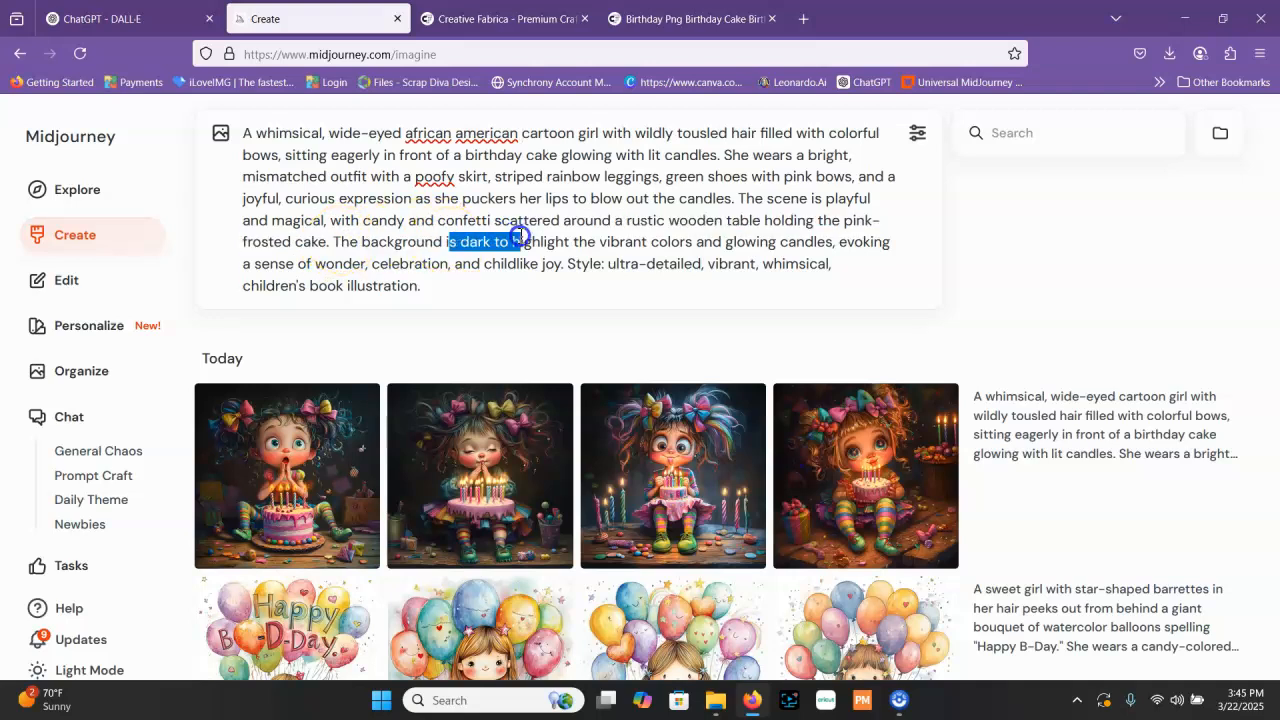
drag(447, 242, 906, 251)
text(white and t)
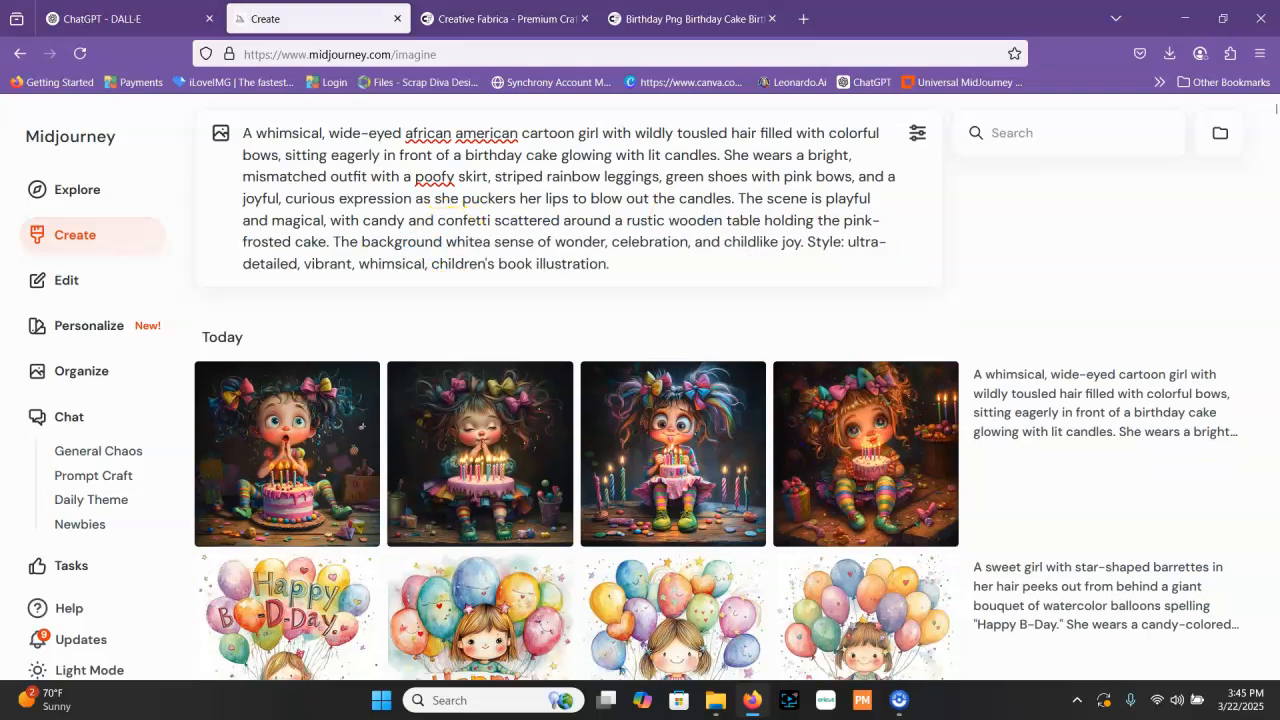
text(r)
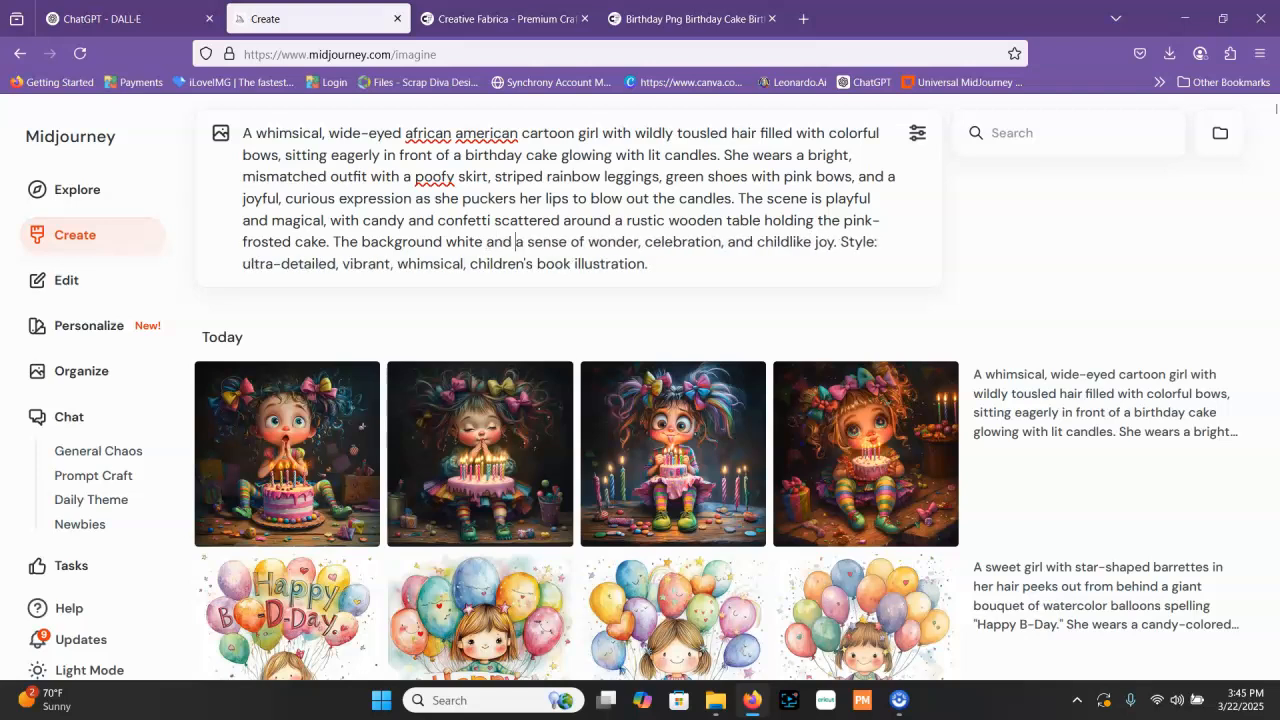
text(nsparent)
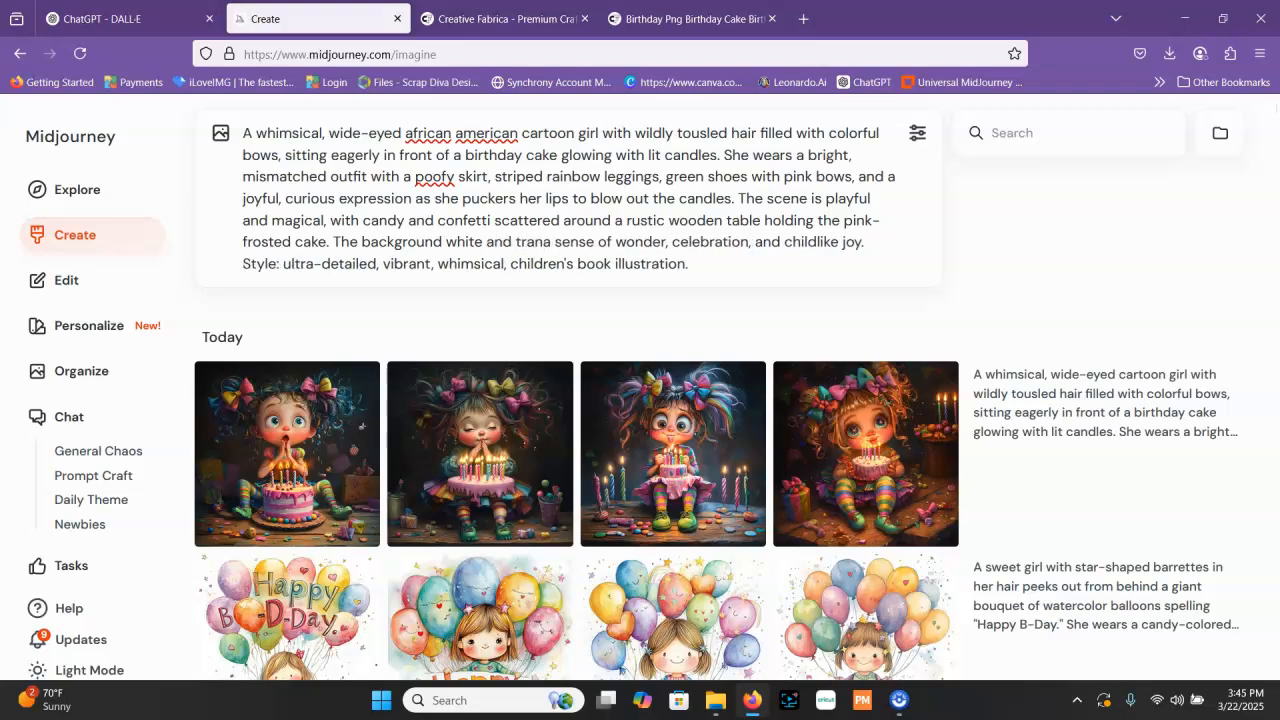
text(. )
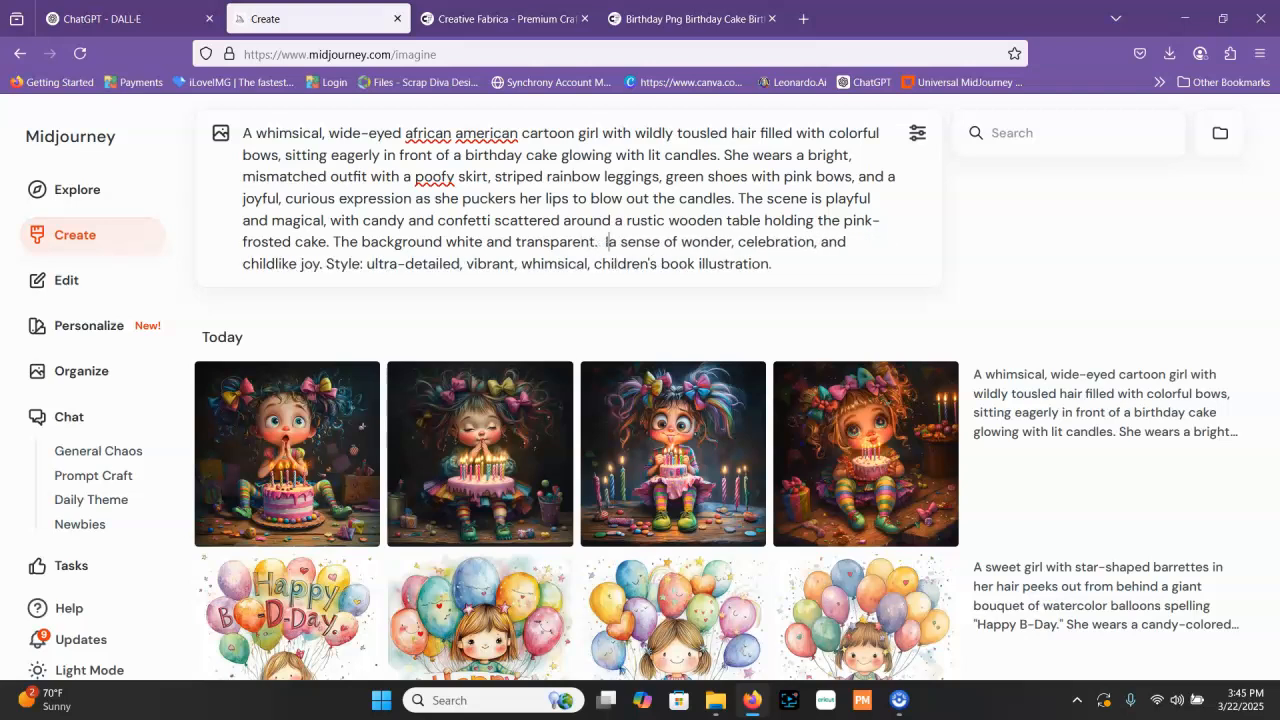
text( Ihe)
Add "the scene evokes" before "a sense of wonder" and generate the images from the edited prompt
key(BackSpace)
key(BackSpace)
key(BackSpace)
key(BackSpace)
text(the s)
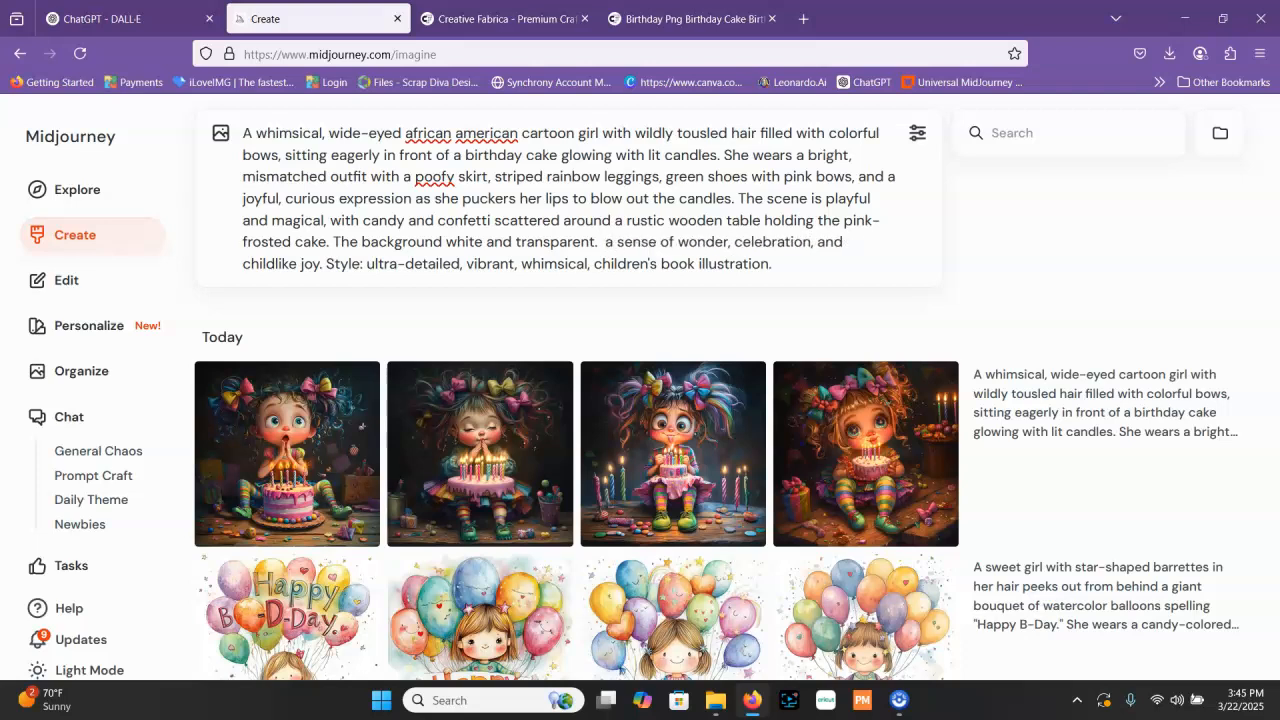
text(cene evok)
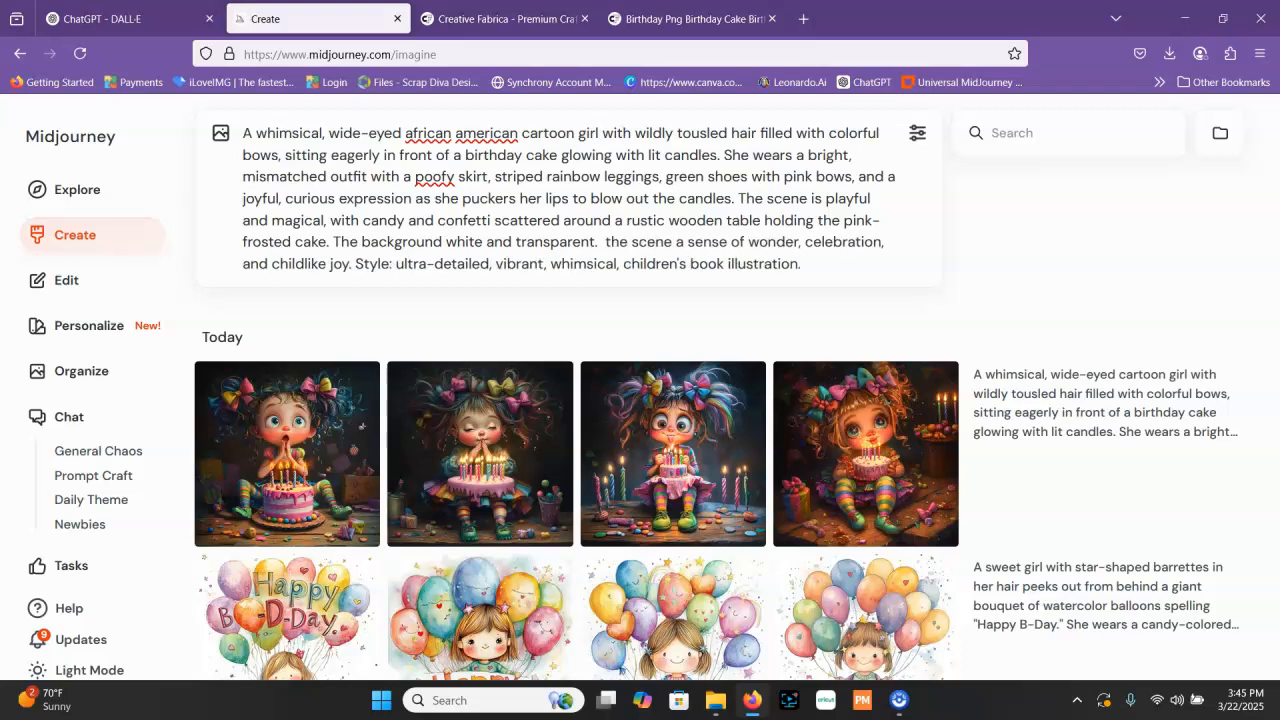
text(es)
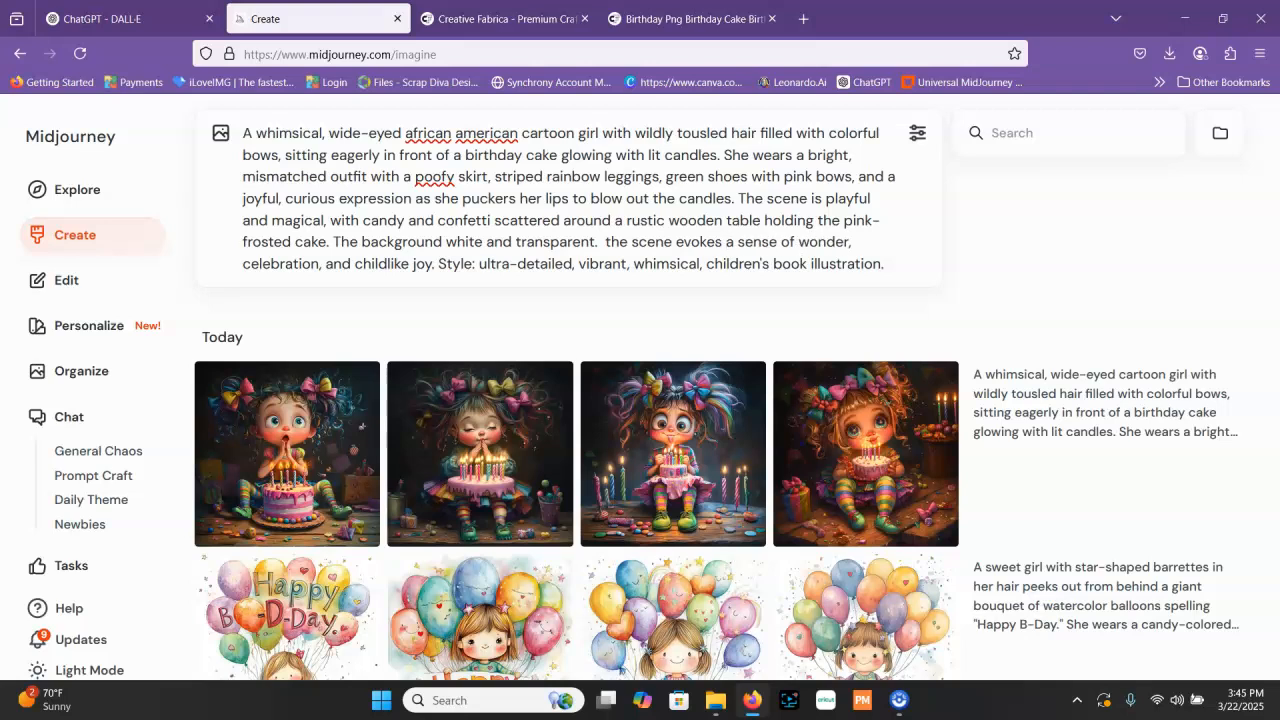
key(Return)
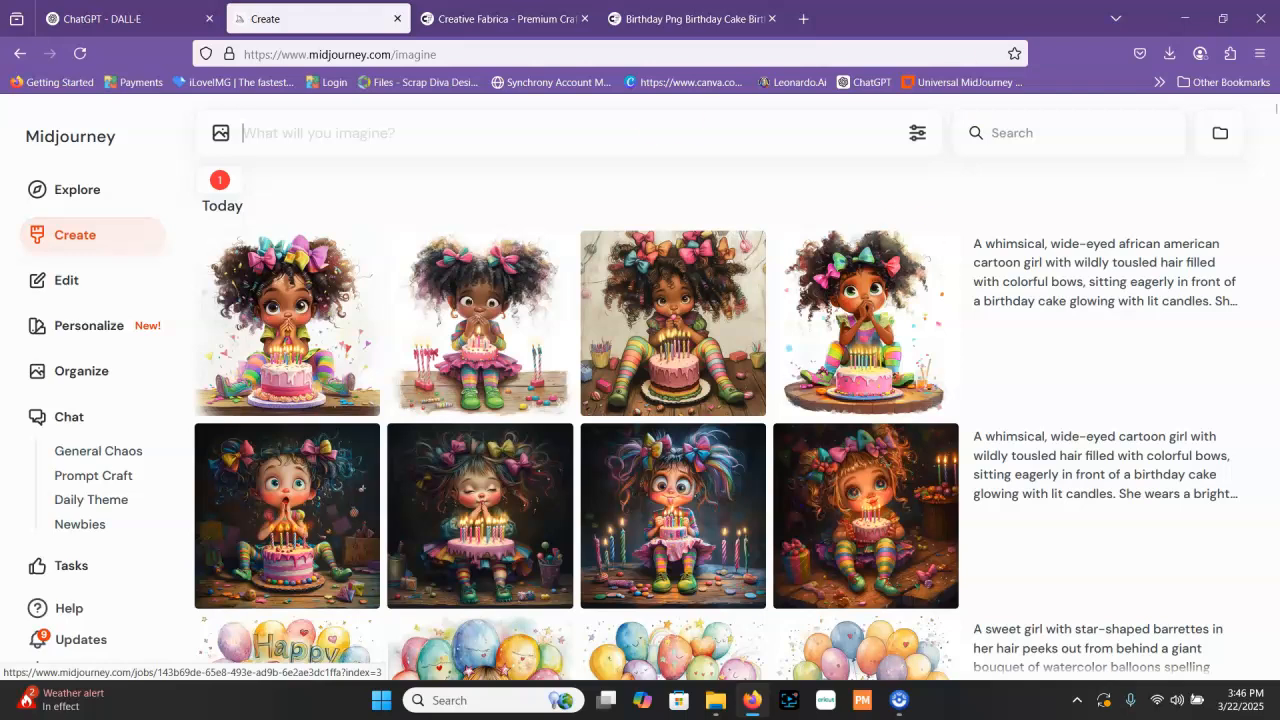
Preview the first two images of the new african american girl set, and create a strong variation of the first one
click(358, 330)
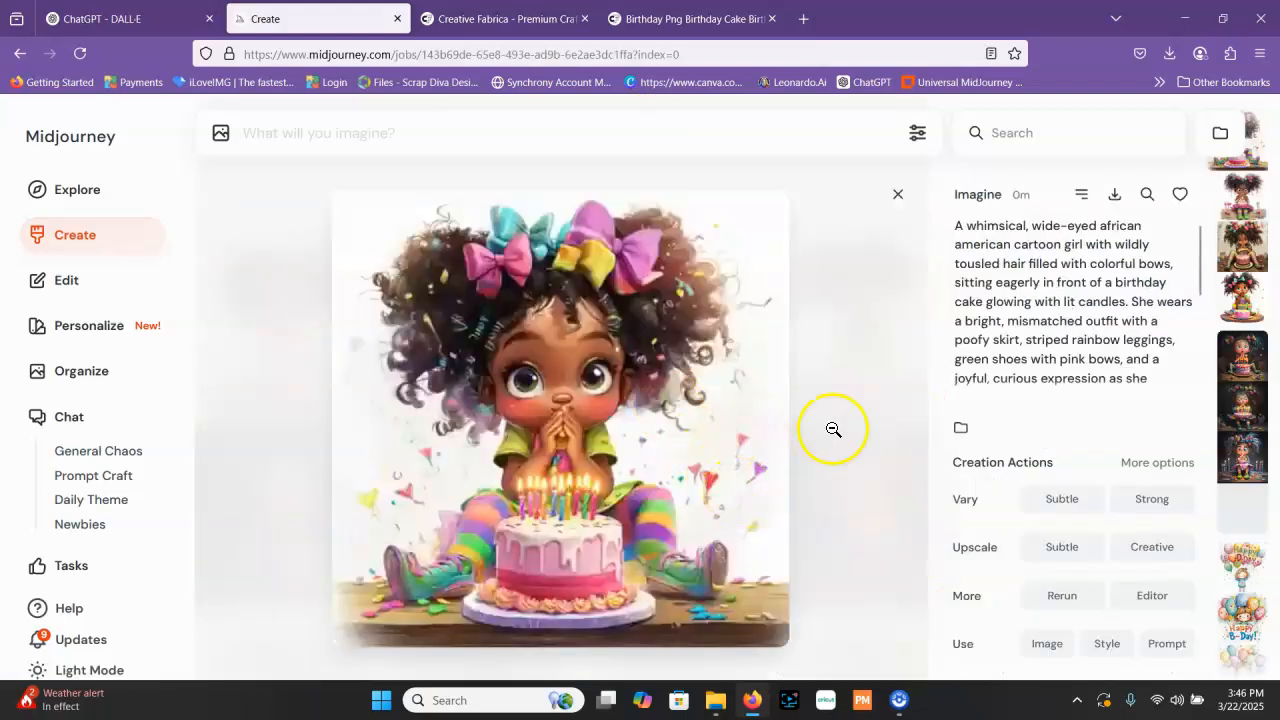
click(862, 320)
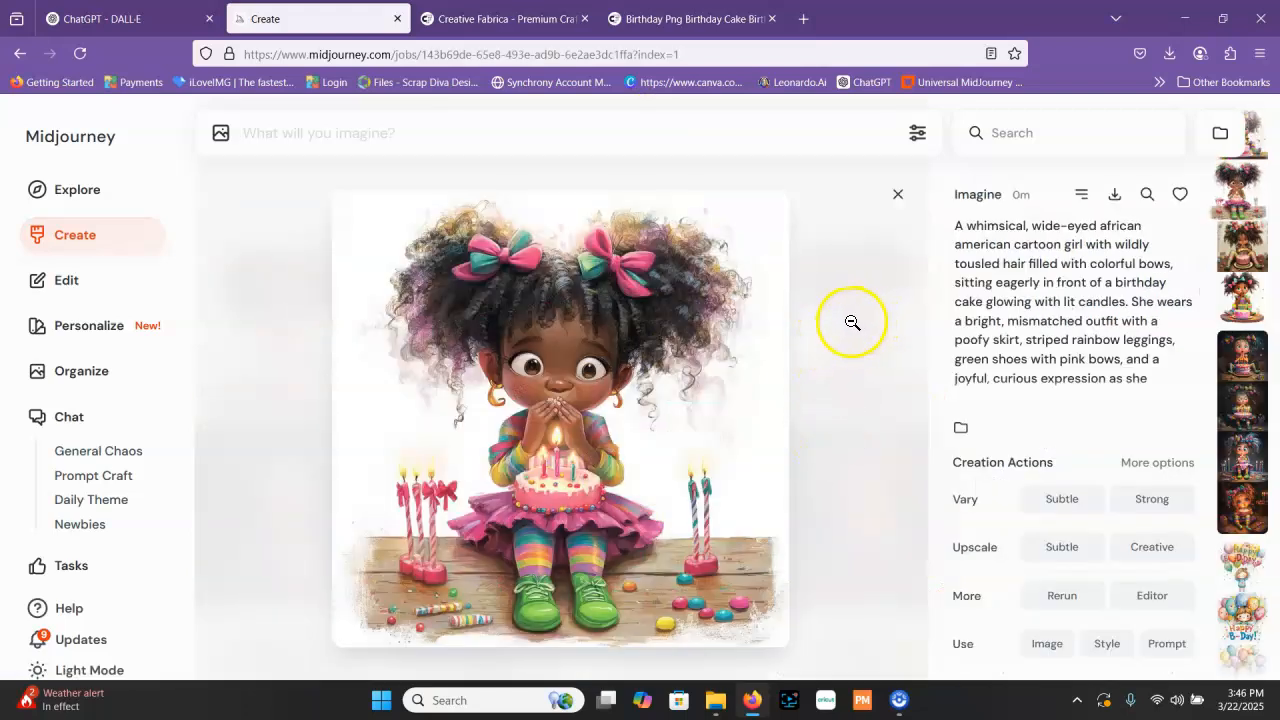
click(311, 465)
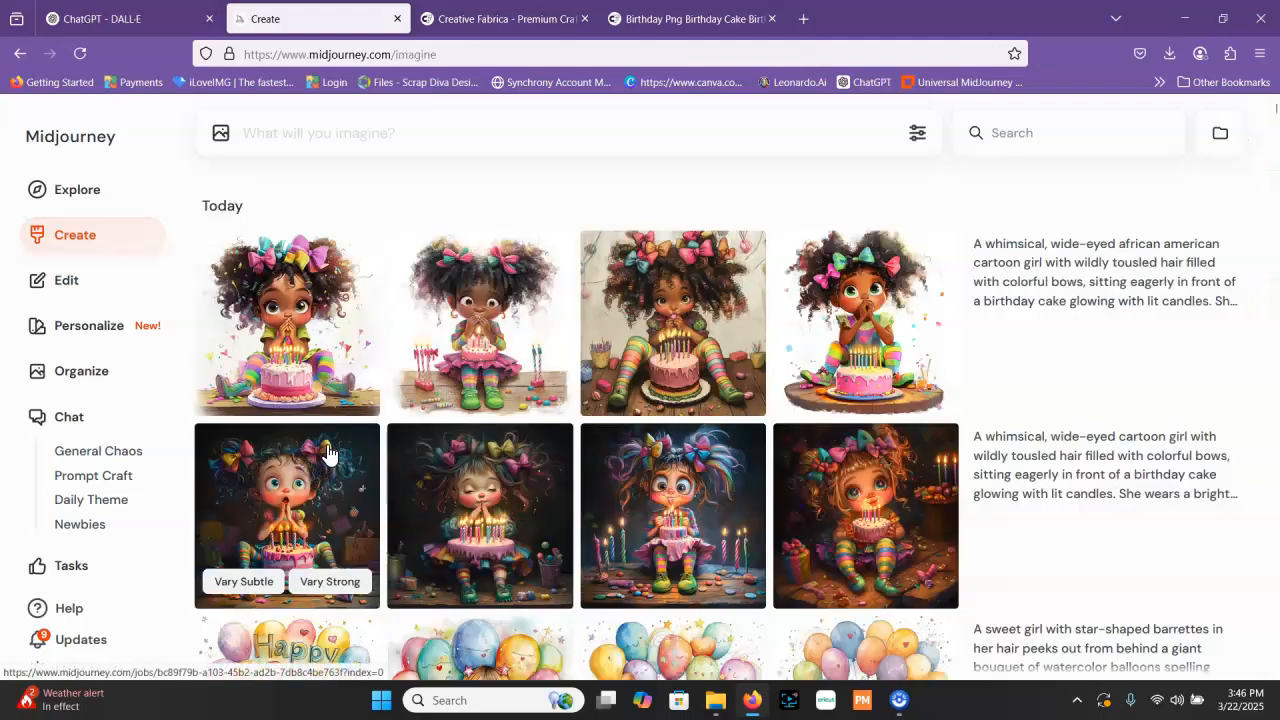
click(335, 386)
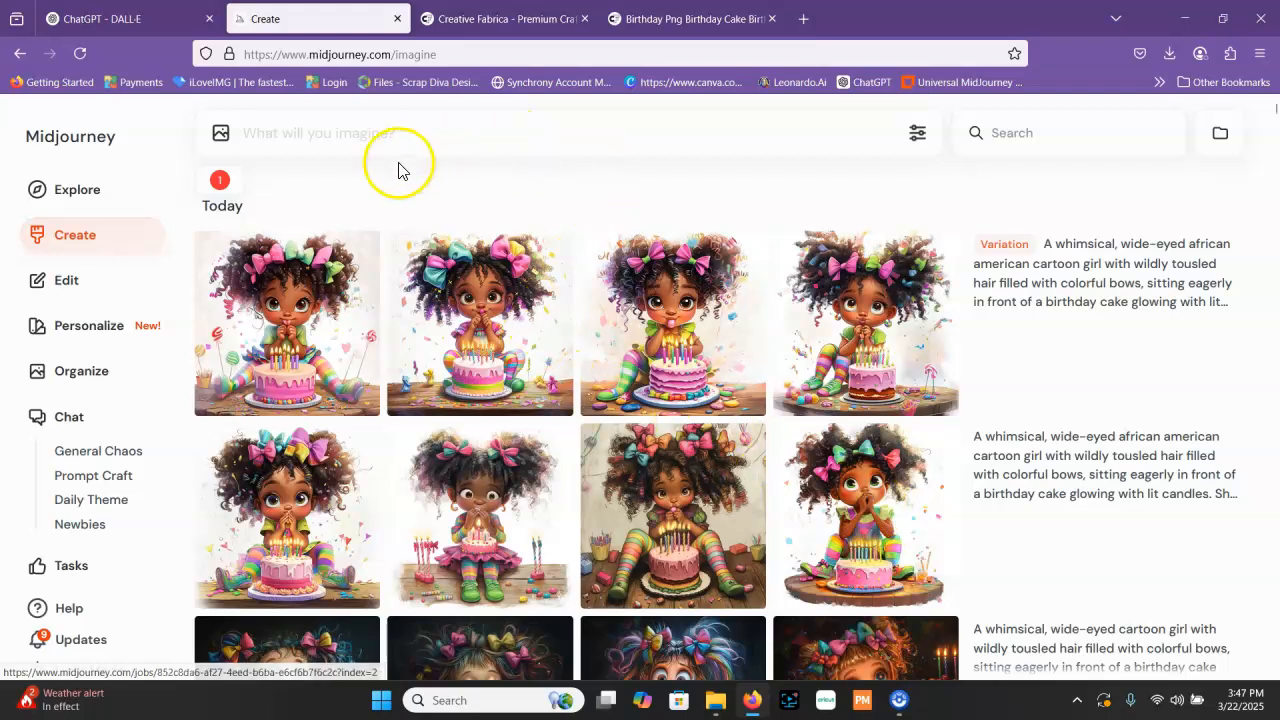
Paste the original birthday girl prompt into a new request and replace "cartoon" with "photo realistic"
right_click(361, 137)
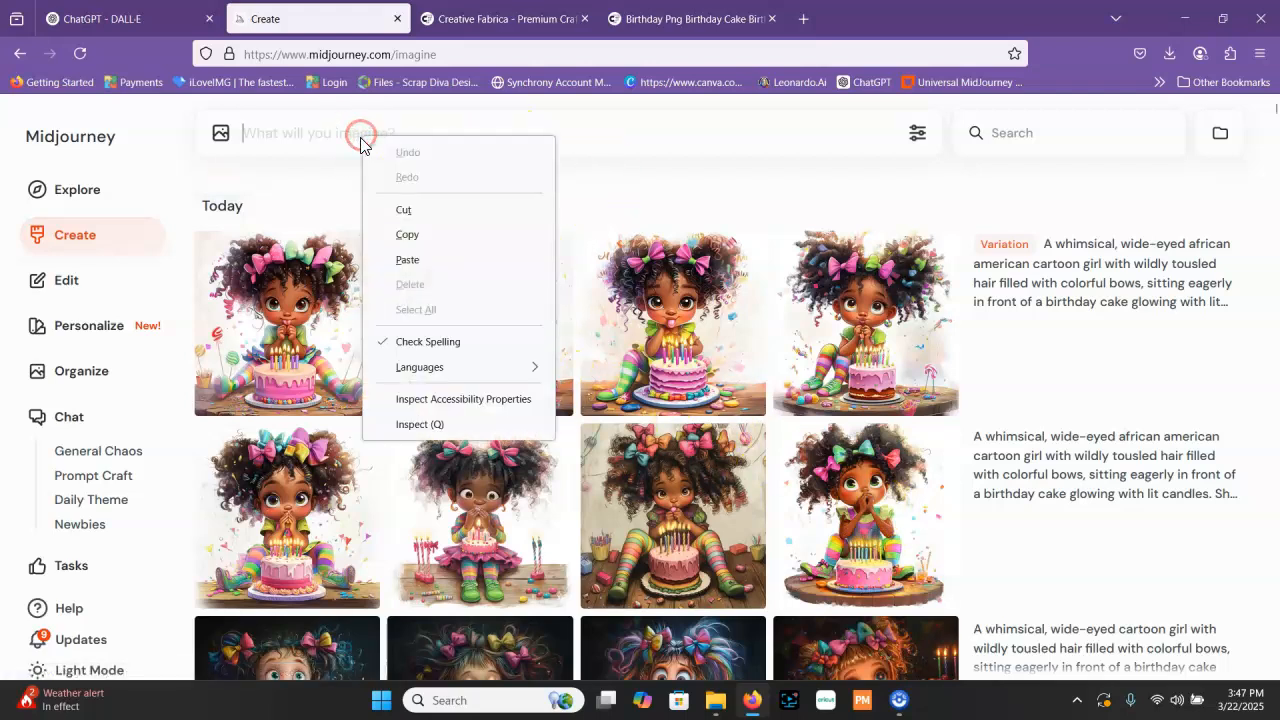
click(420, 260)
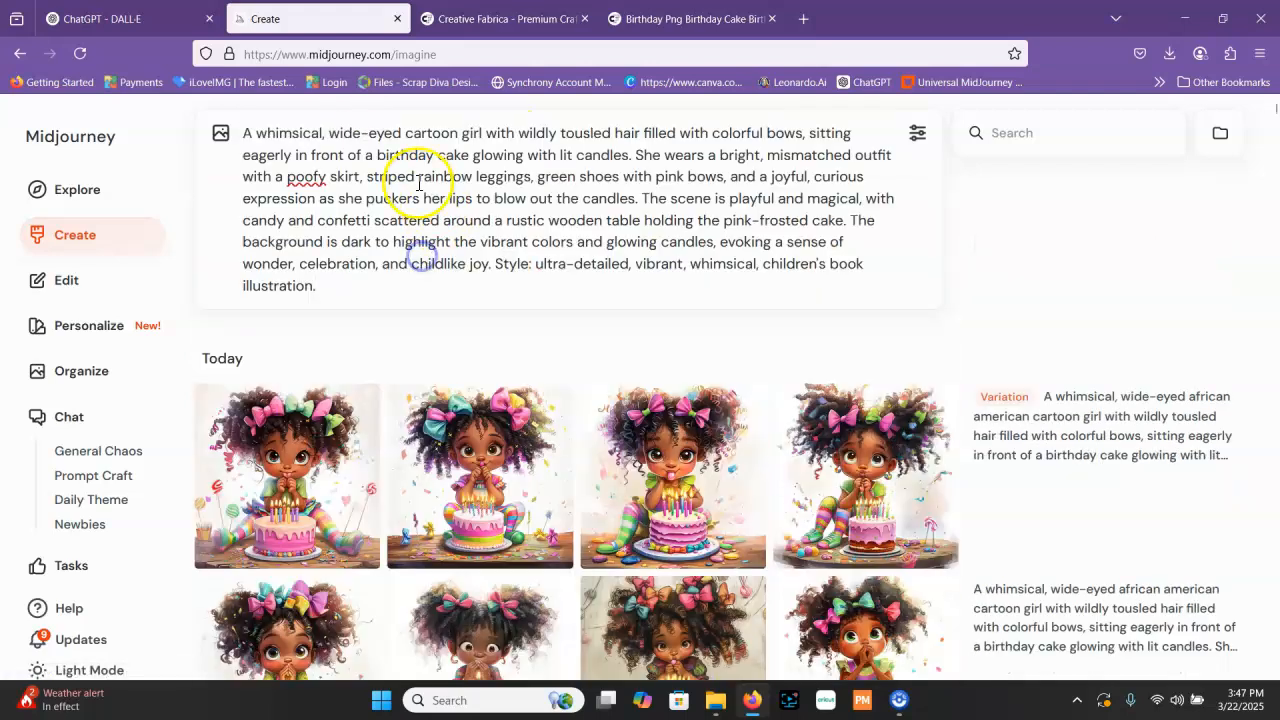
double_click(443, 133)
text(photo re)
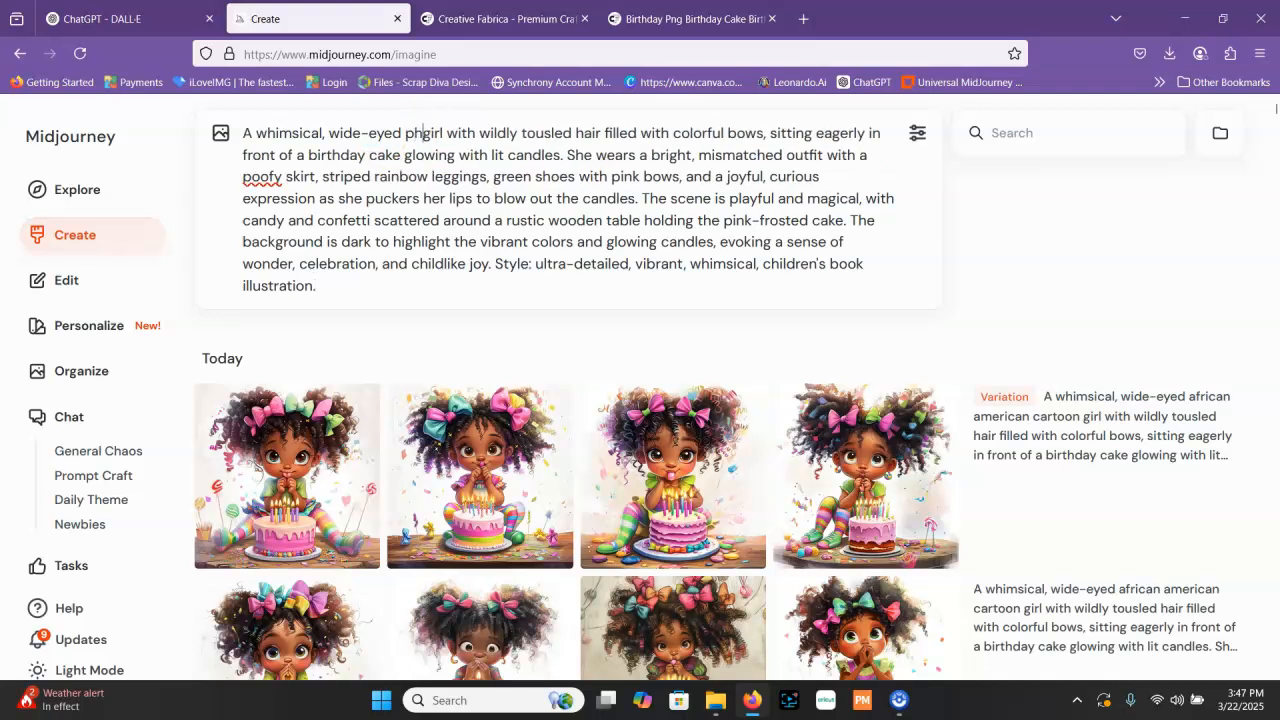
text(alistic)
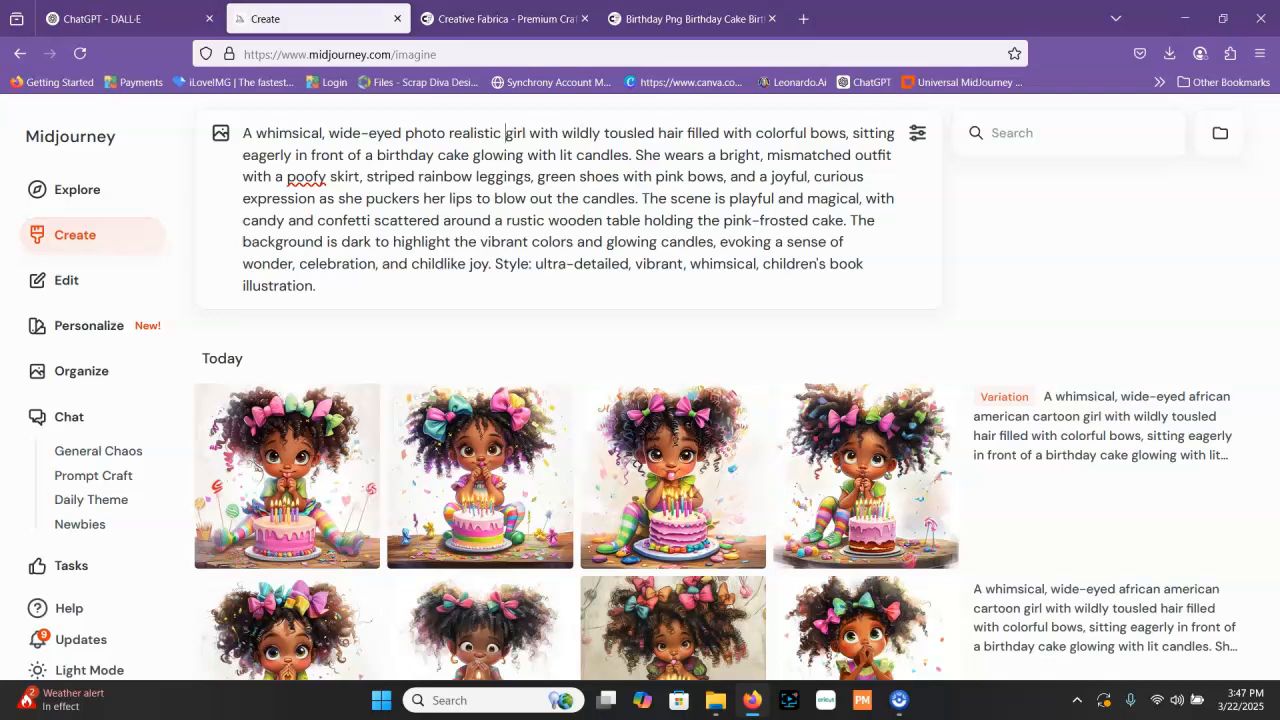
Remove the stray line break after "photo realistic" and generate the images from the edited birthday girl prompt
key(shift+Return)
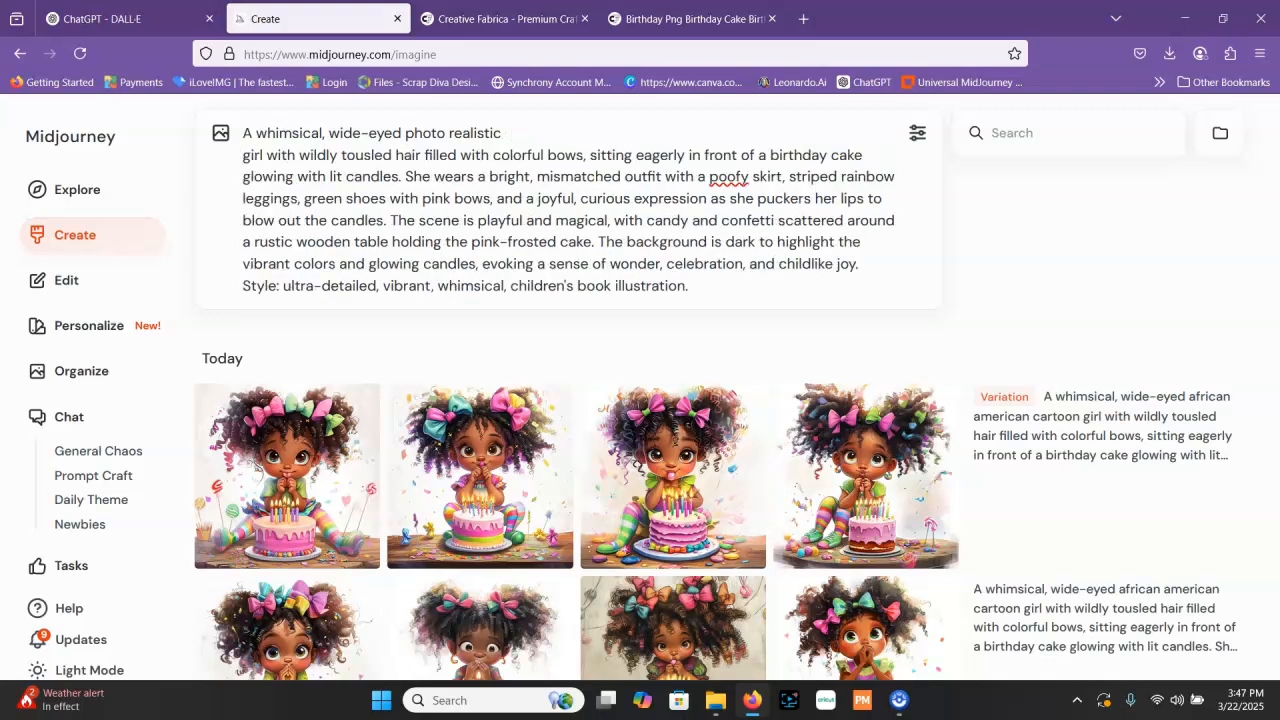
key(BackSpace)
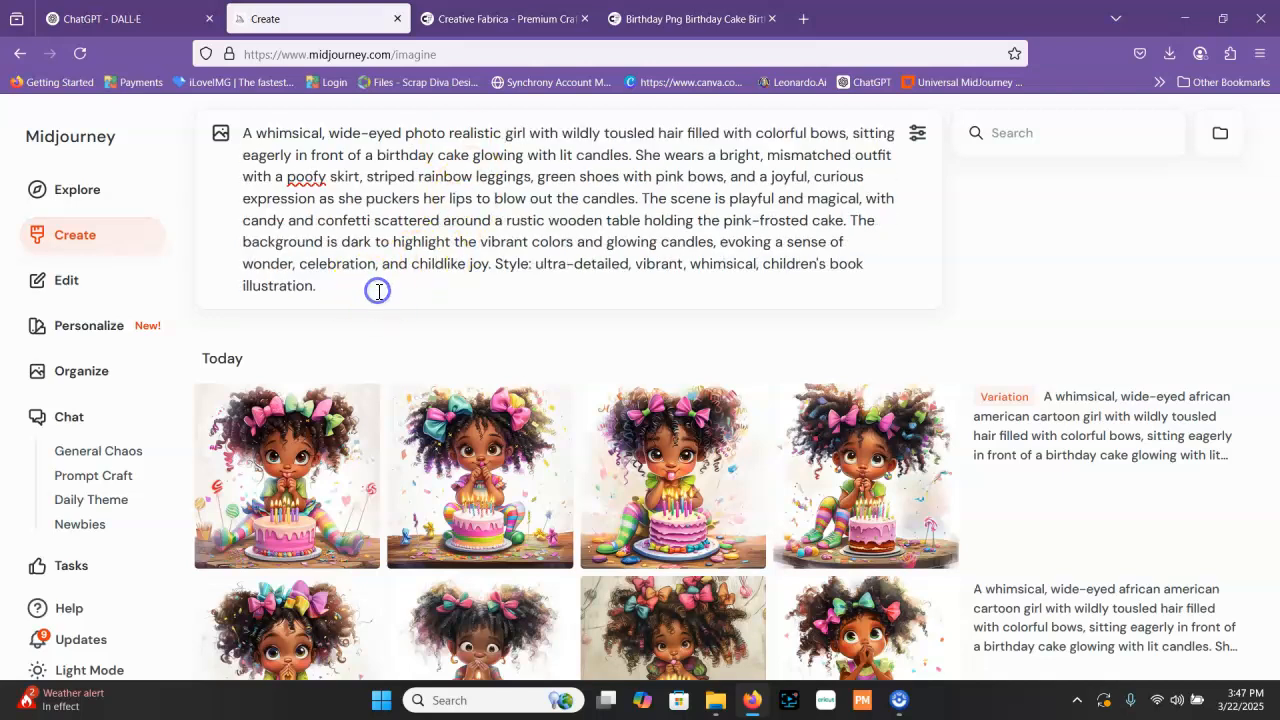
key(Return)
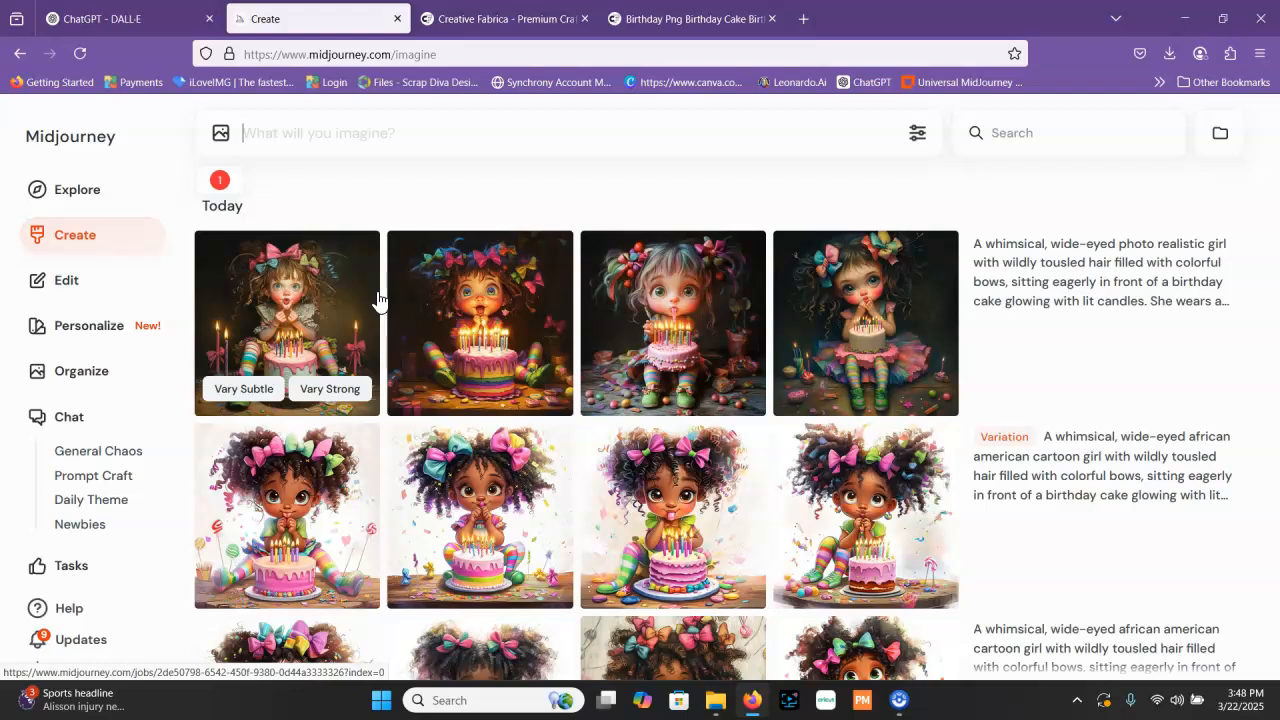
Switch to ChatGPT, start a new chat and begin the message with "I am crafter and I like creatiing images"
click(160, 16)
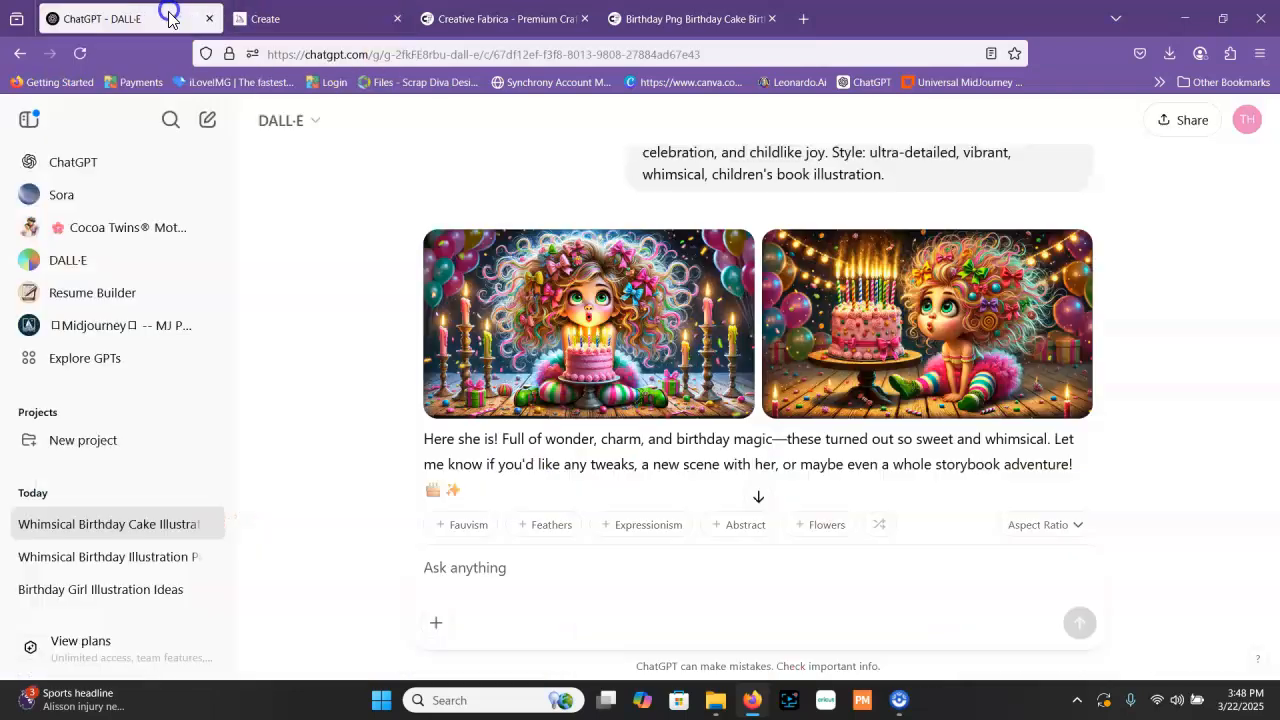
click(118, 168)
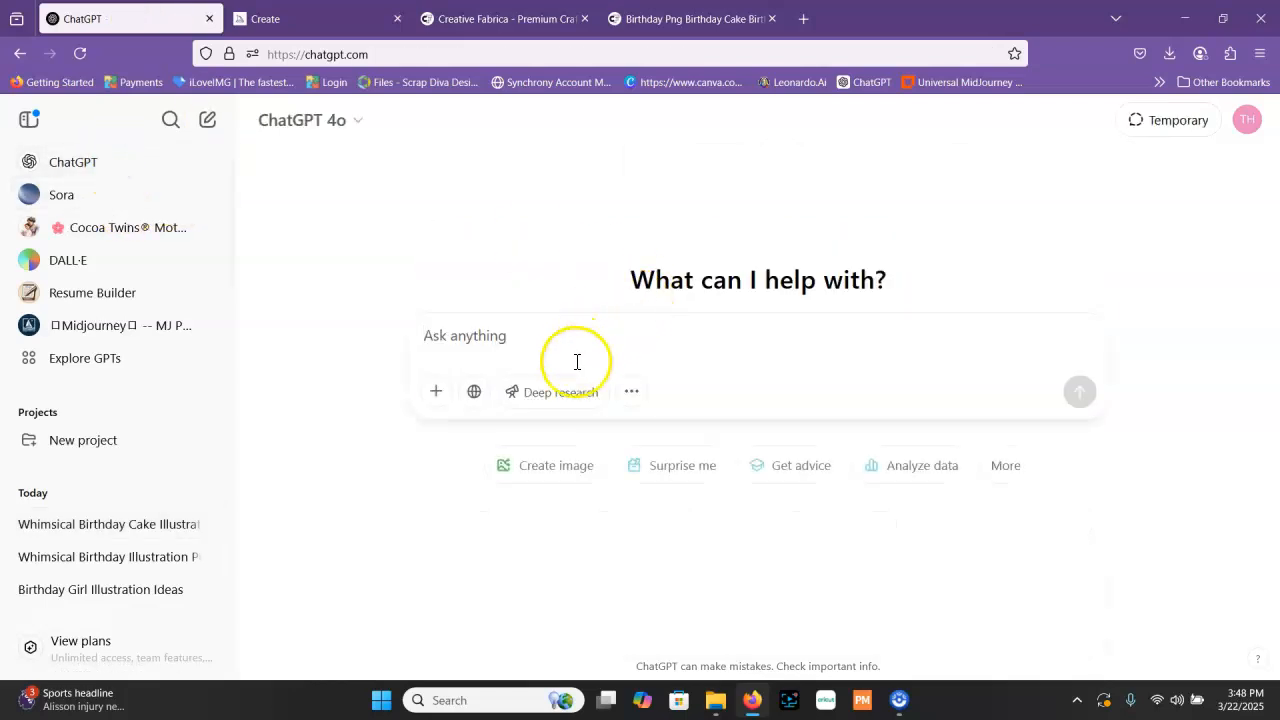
click(614, 349)
text(I am car)
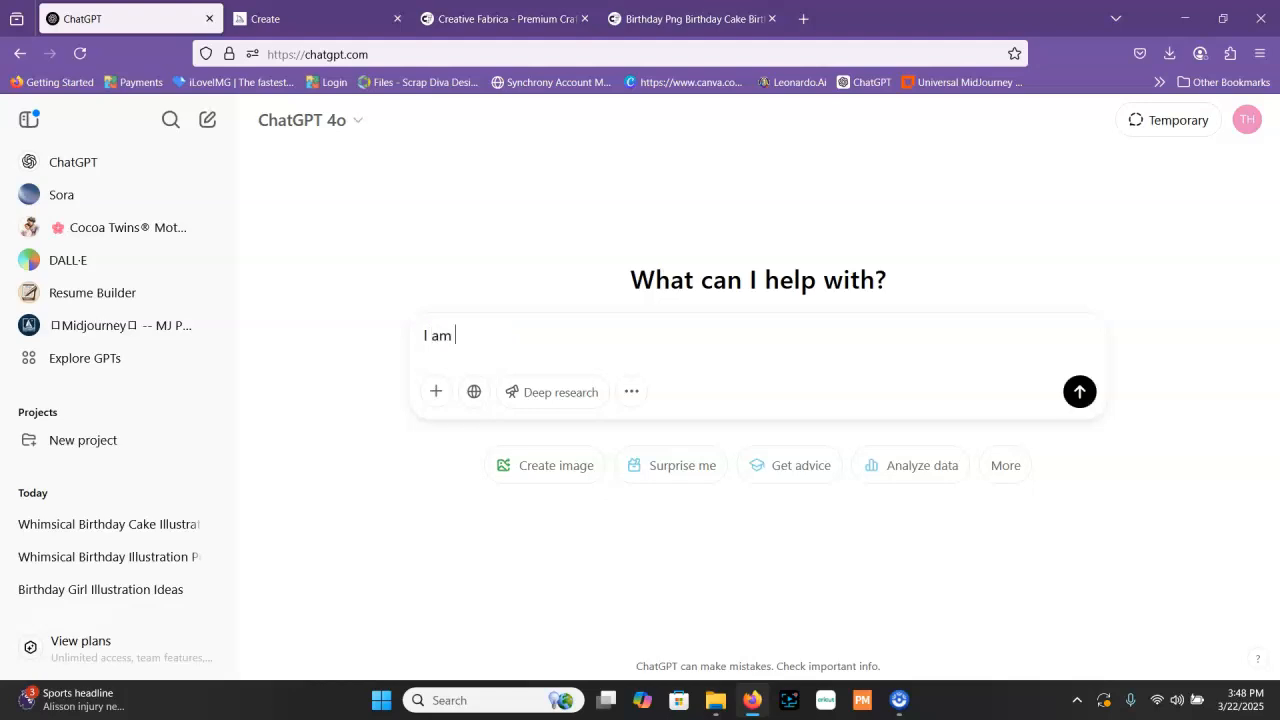
key(BackSpace)
key(BackSpace)
text(rafter and I)
text( like cr)
text(eatiing )
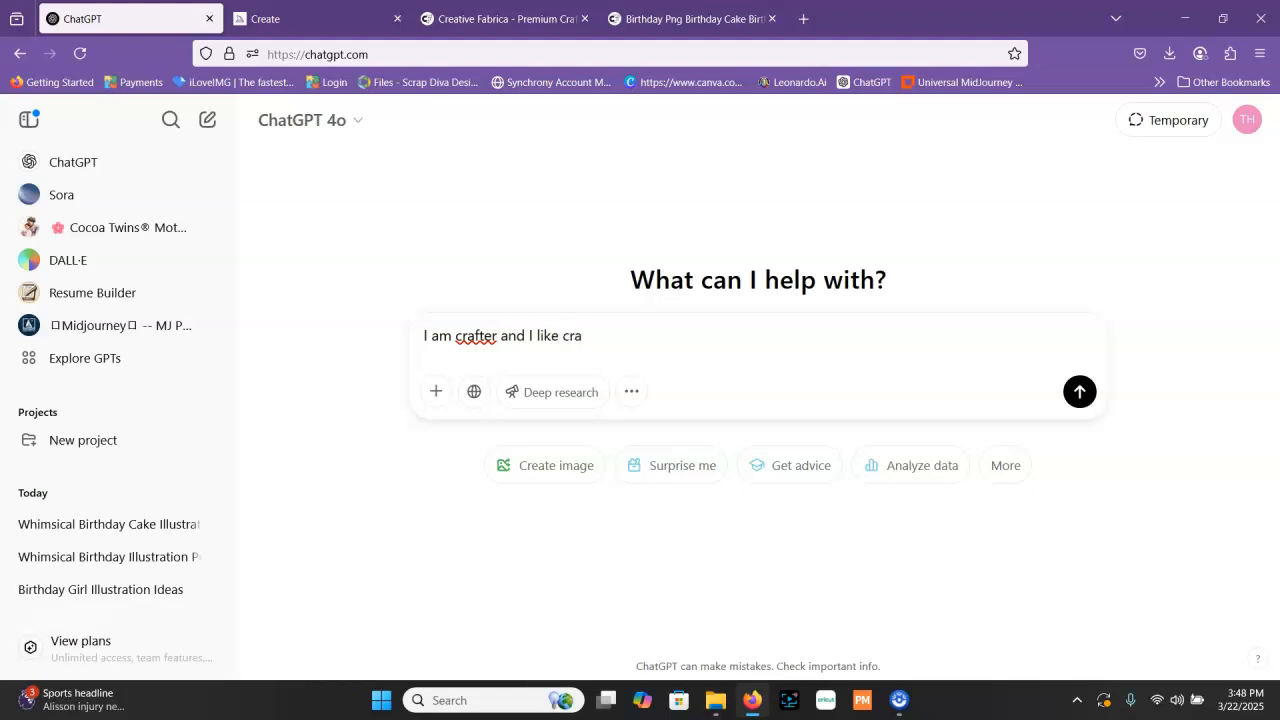
text(images with)
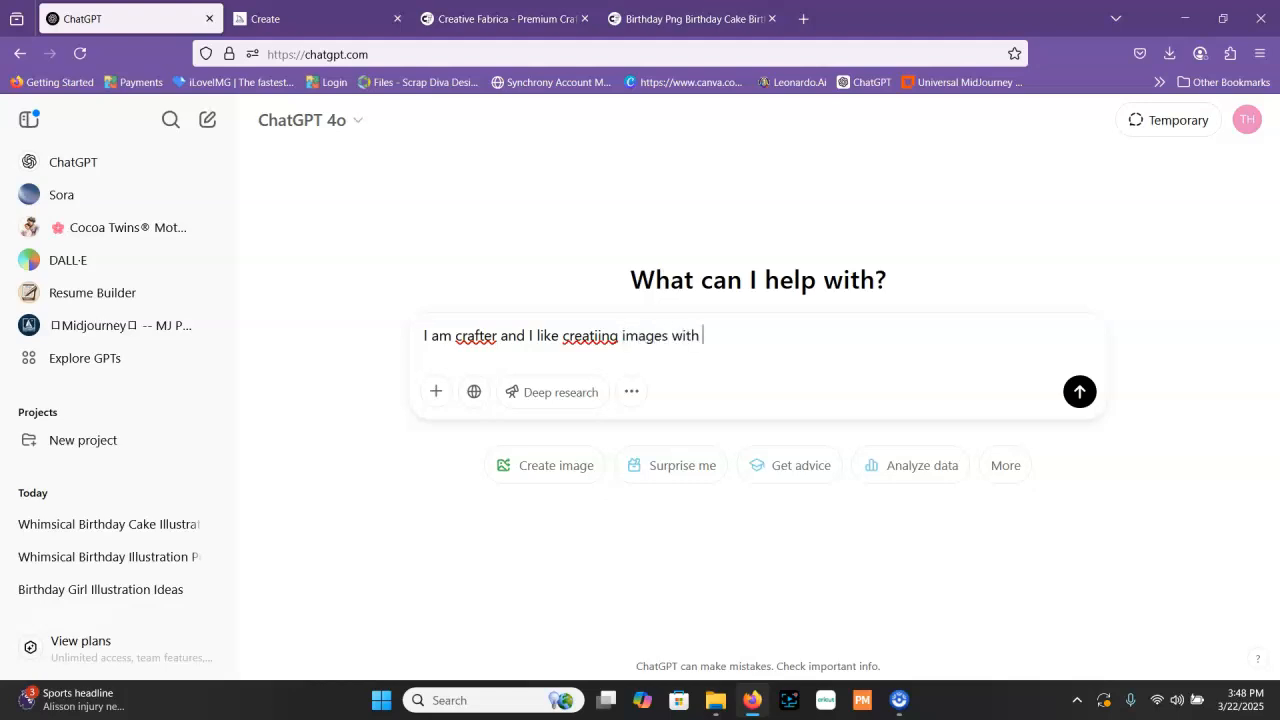
key(BackSpace)
key(BackSpace)
key(BackSpace)
key(BackSpace)
key(BackSpace)
Continue the message with "and I would like suggestions on types of images I can create"
text(and I would like suggestions on types of images)
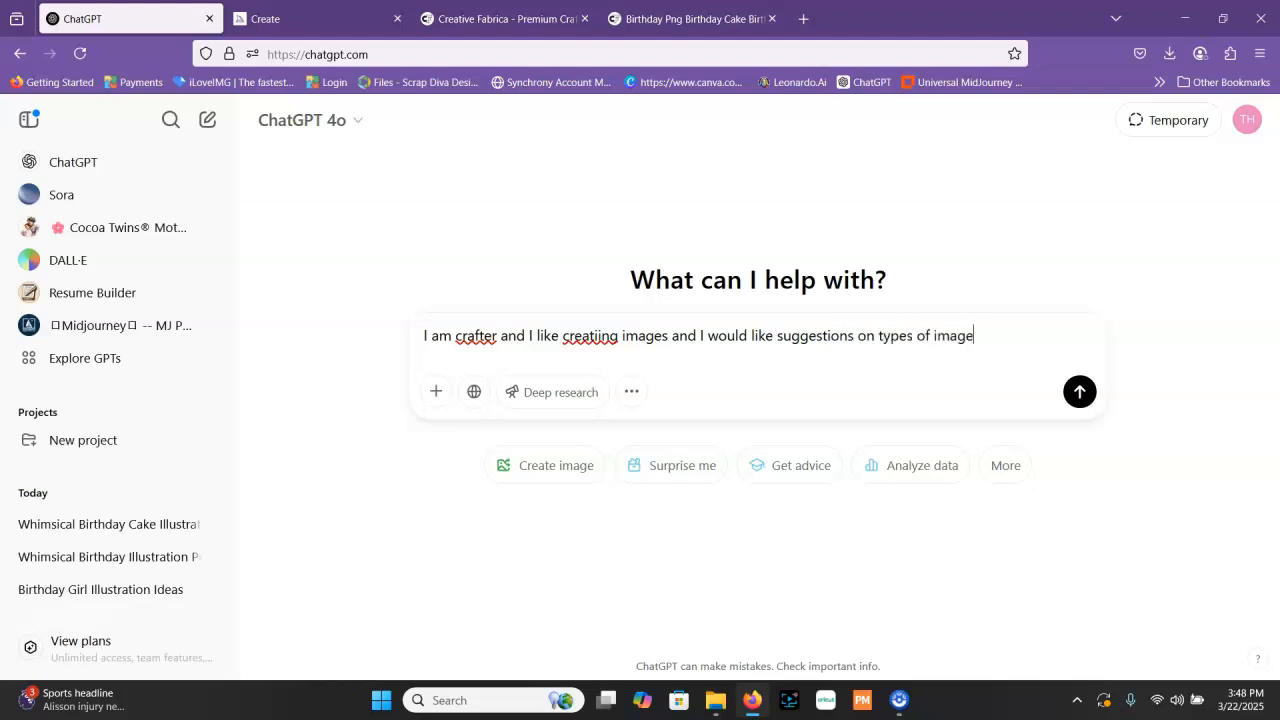
text( I can create. I l)
End the first sentence and add "I love creating with watercolor illustrations but" to the message
text(aeating with)
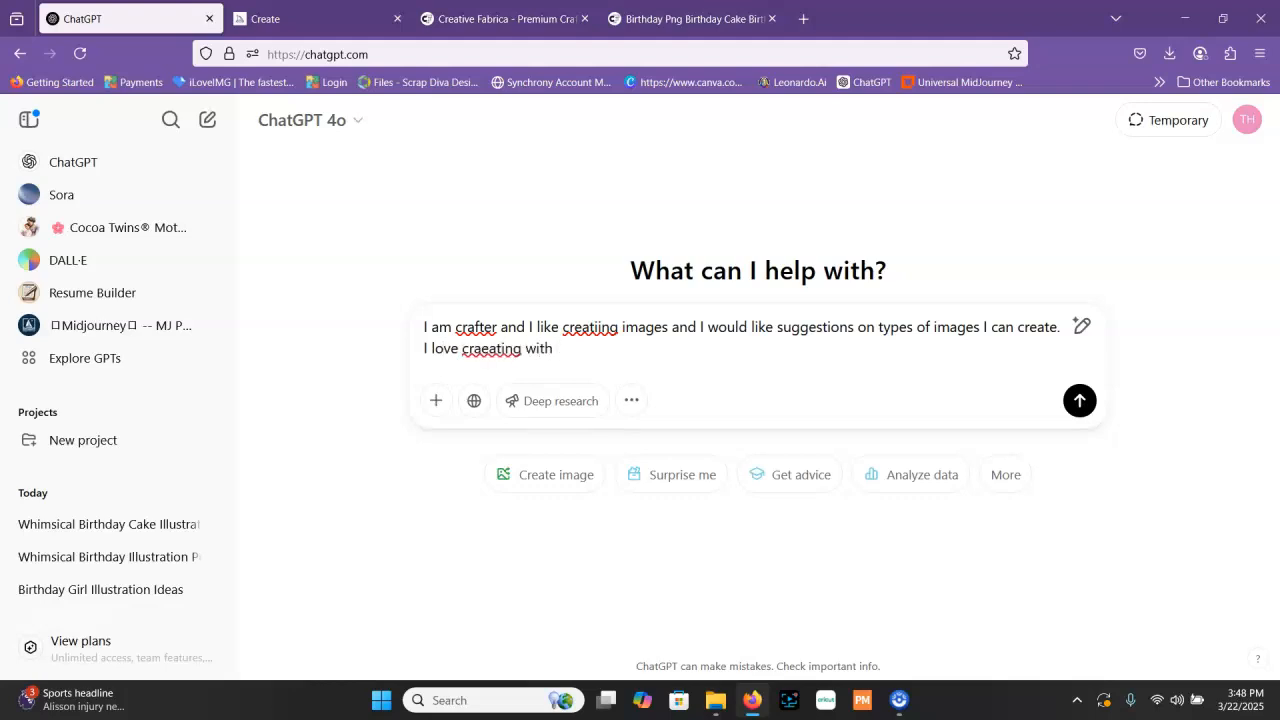
key(BackSpace)
key(BackSpace)
key(BackSpace)
key(BackSpace)
key(BackSpace)
key(BackSpace)
key(BackSpace)
key(BackSpace)
key(BackSpace)
text(ating with)
text( d)
key(BackSpace)
text(wat)
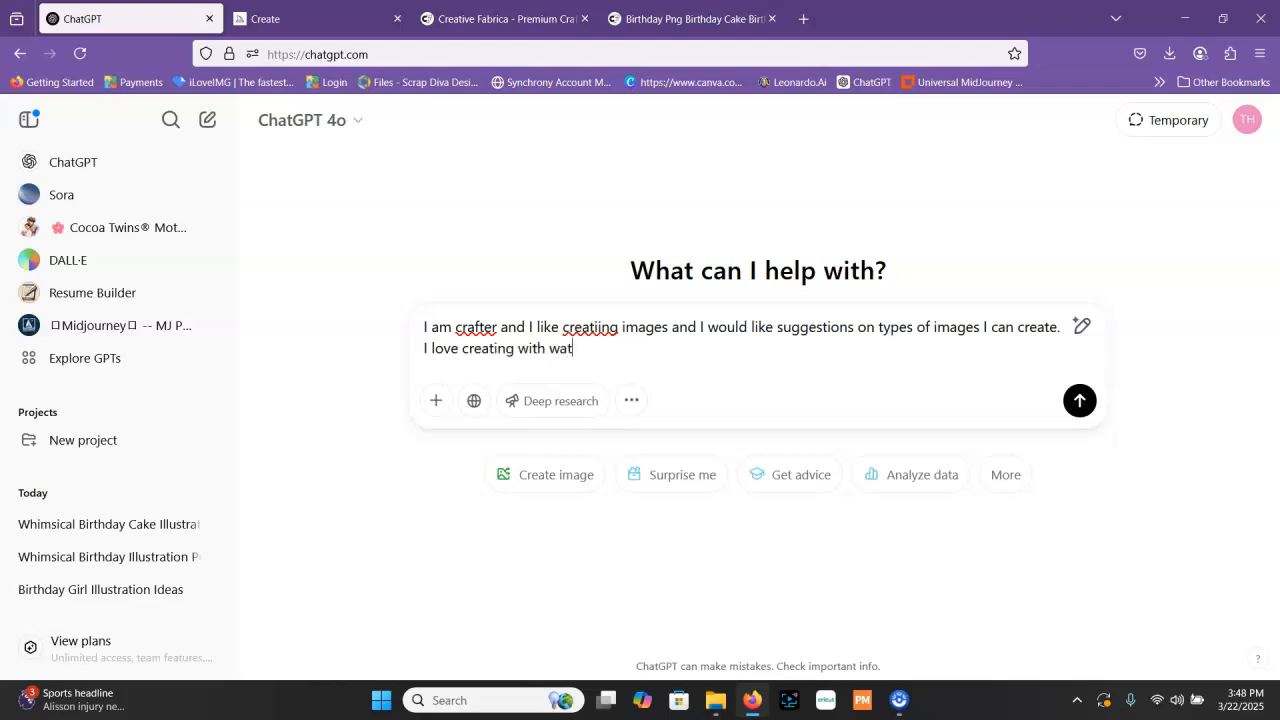
text(eri)
key(BackSpace)
text(oolor illustrations but)
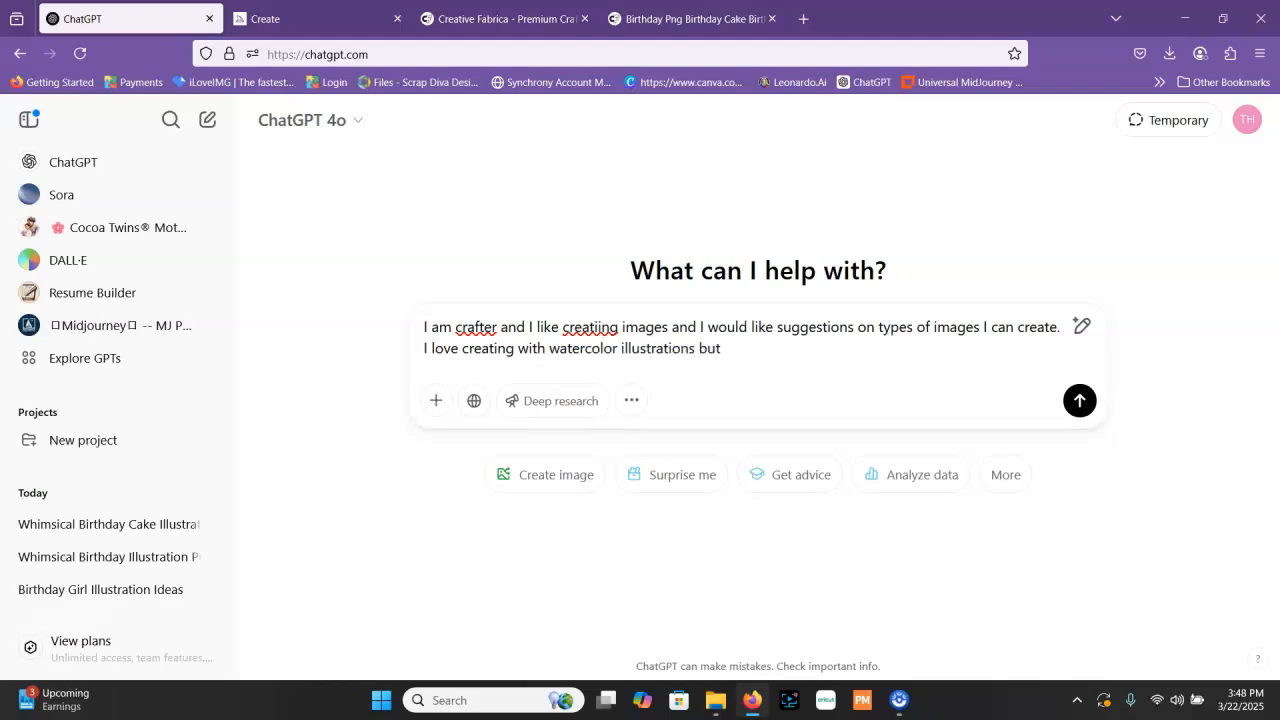
text( would love 10 other styles to consider.)
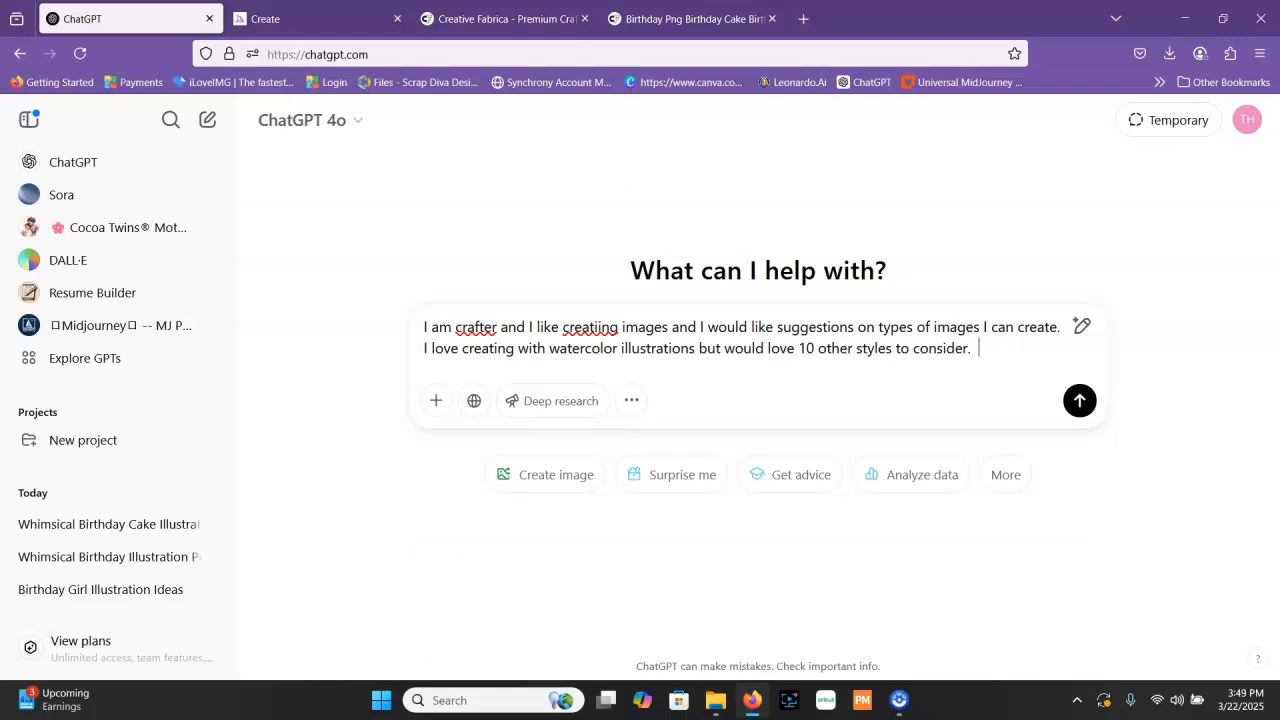
Complete the message with "would love 10 other styles to consider." and send it
key(Return)
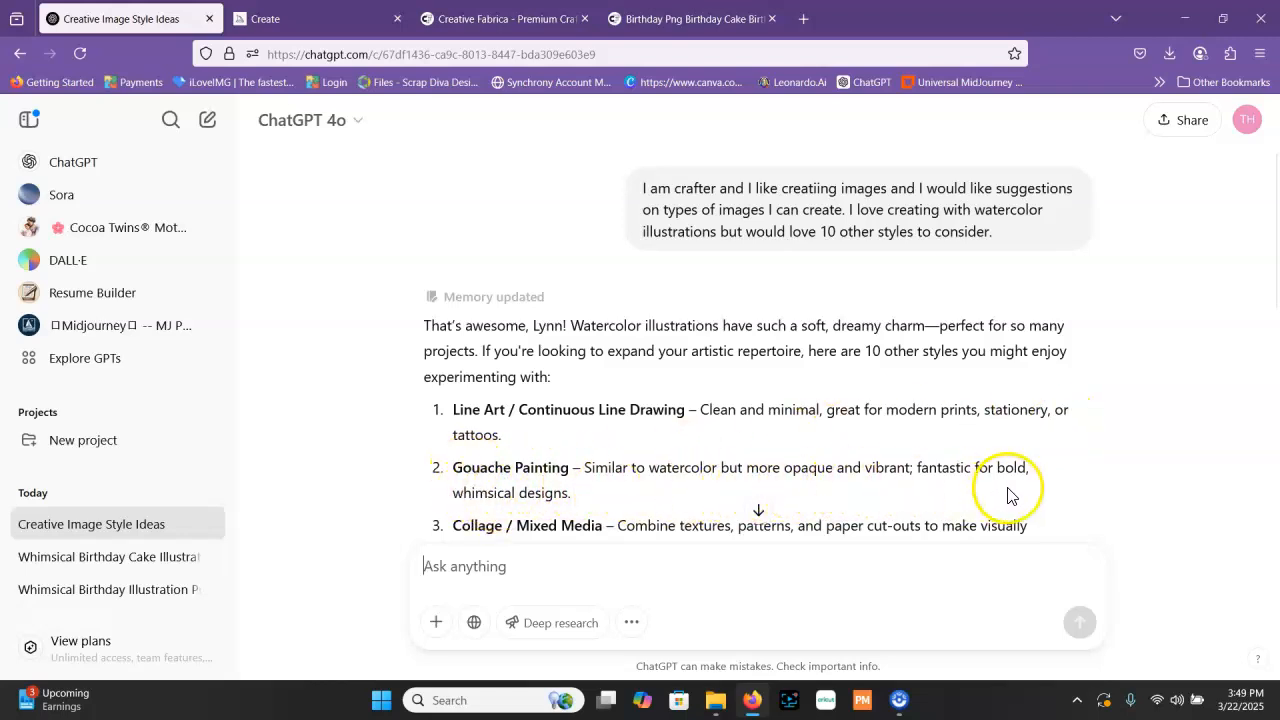
Review the list of suggested art styles and reply "yes" to the offer of project ideas and themes
scroll(583, 514, down, 2)
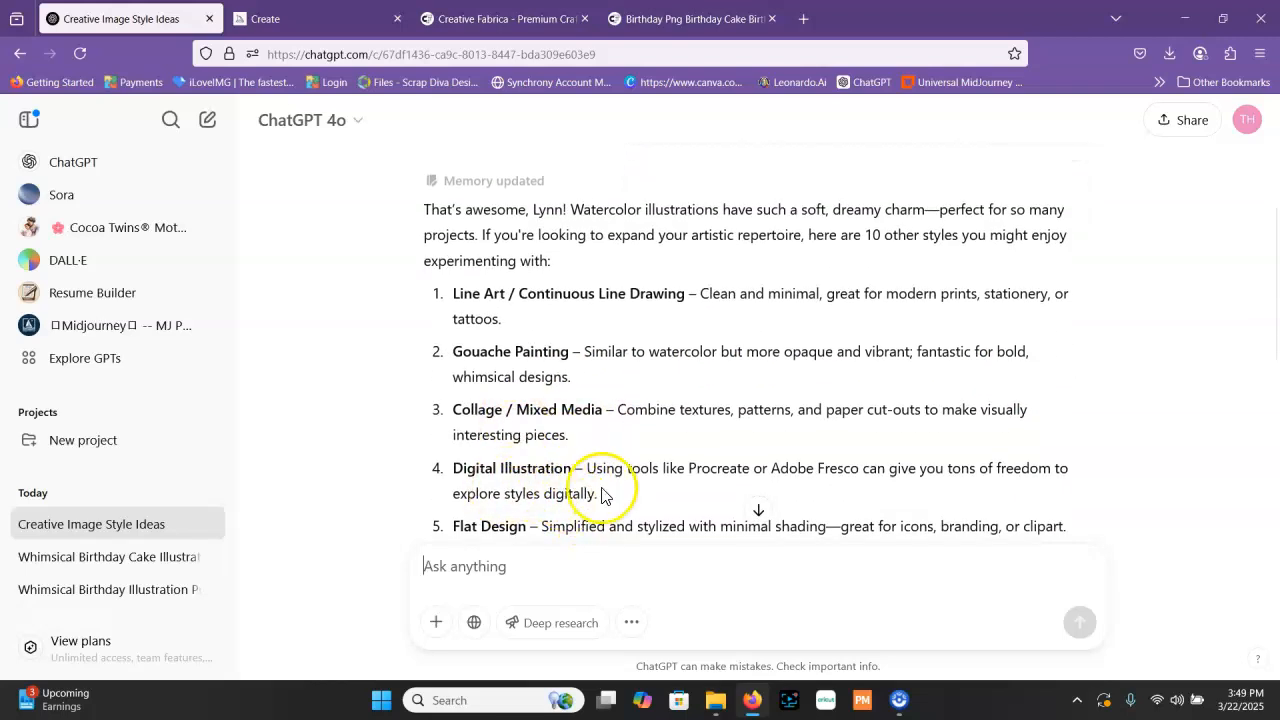
scroll(601, 495, down, 2)
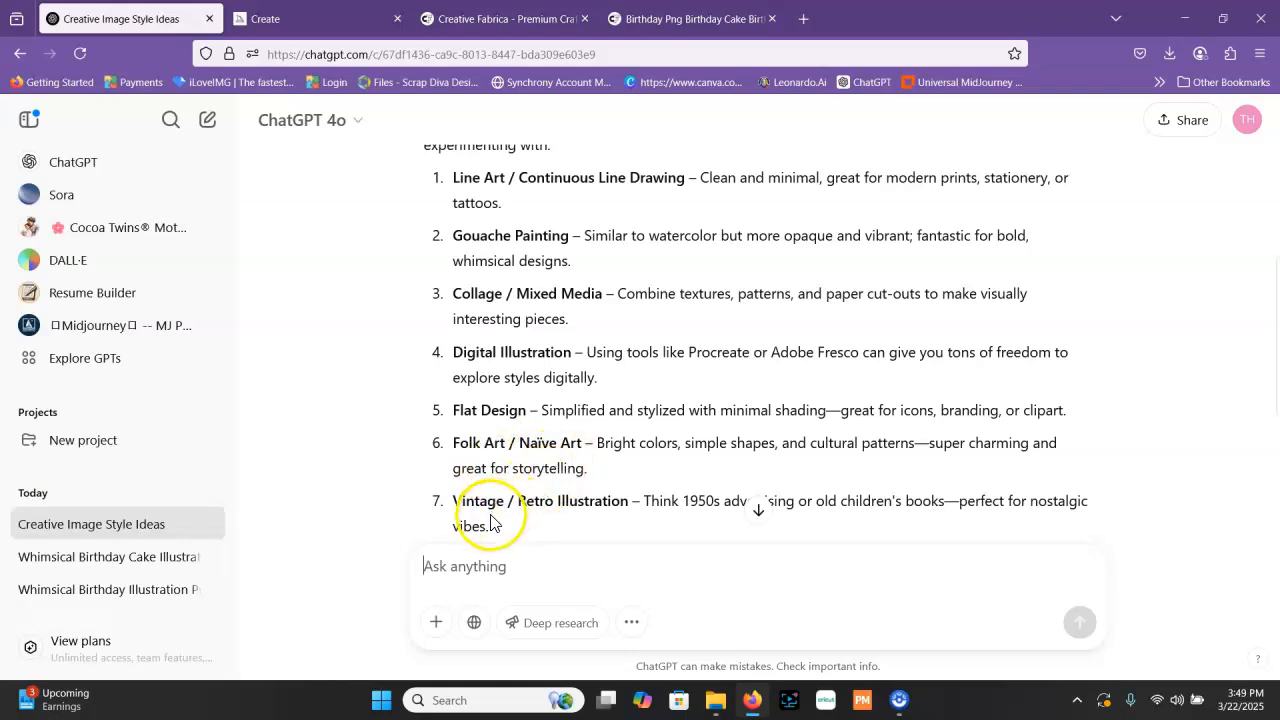
scroll(686, 425, down, 4)
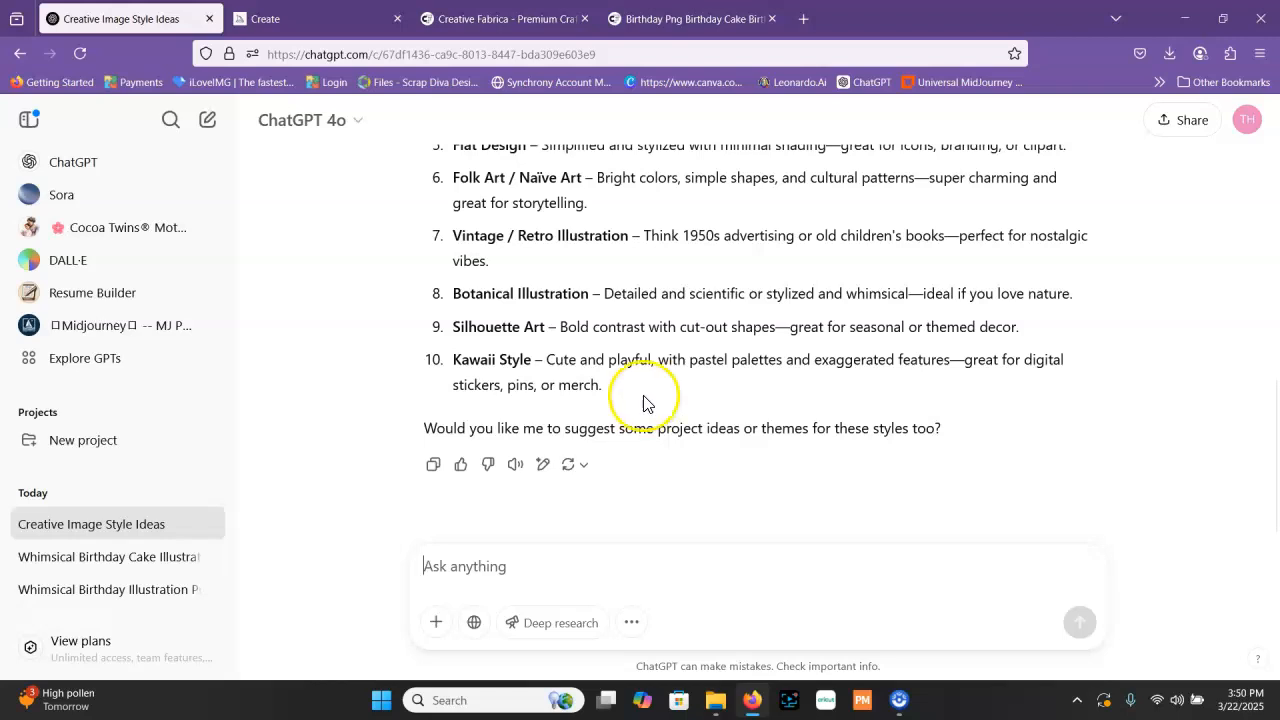
scroll(651, 400, up, 5)
scroll(683, 345, down, 3)
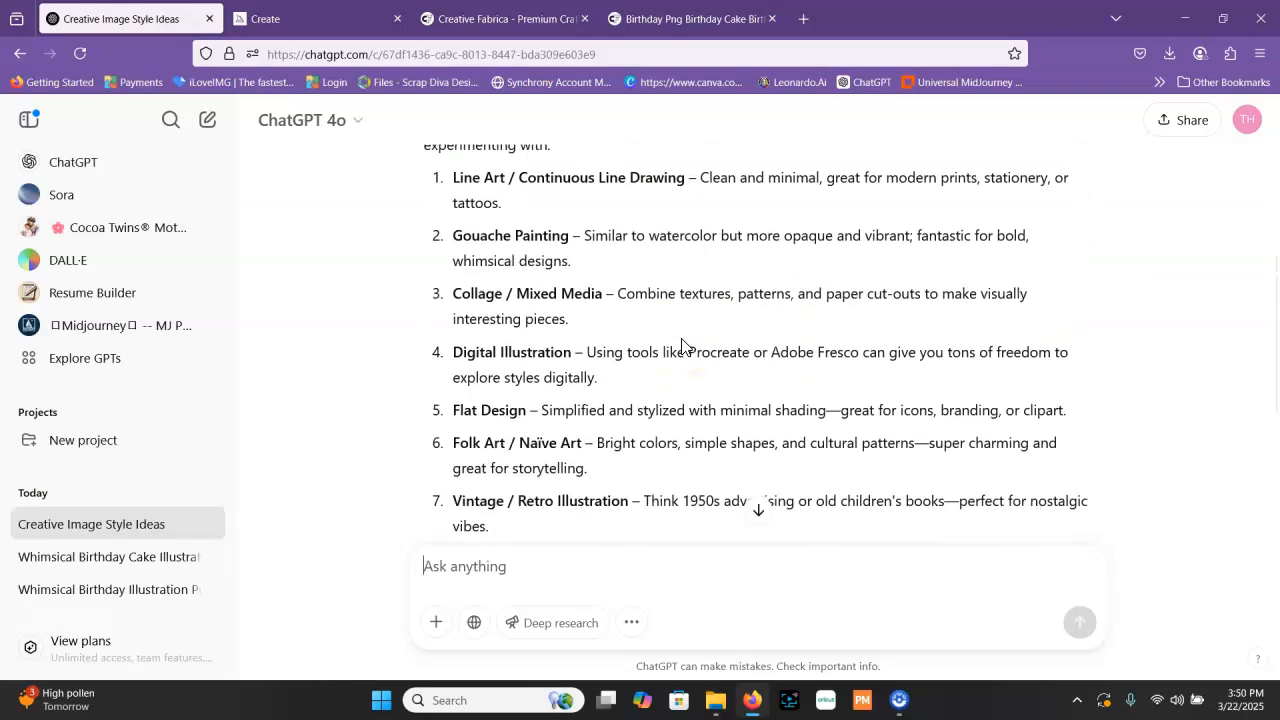
scroll(680, 345, down, 3)
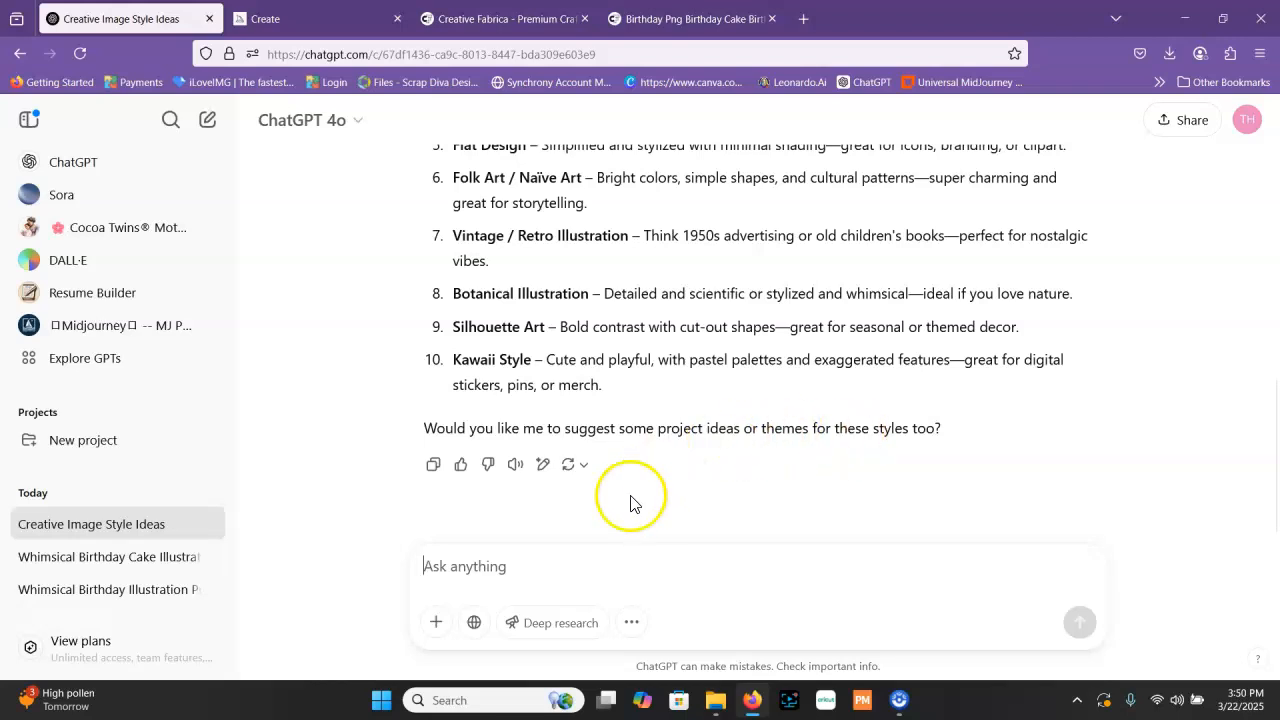
text(yes)
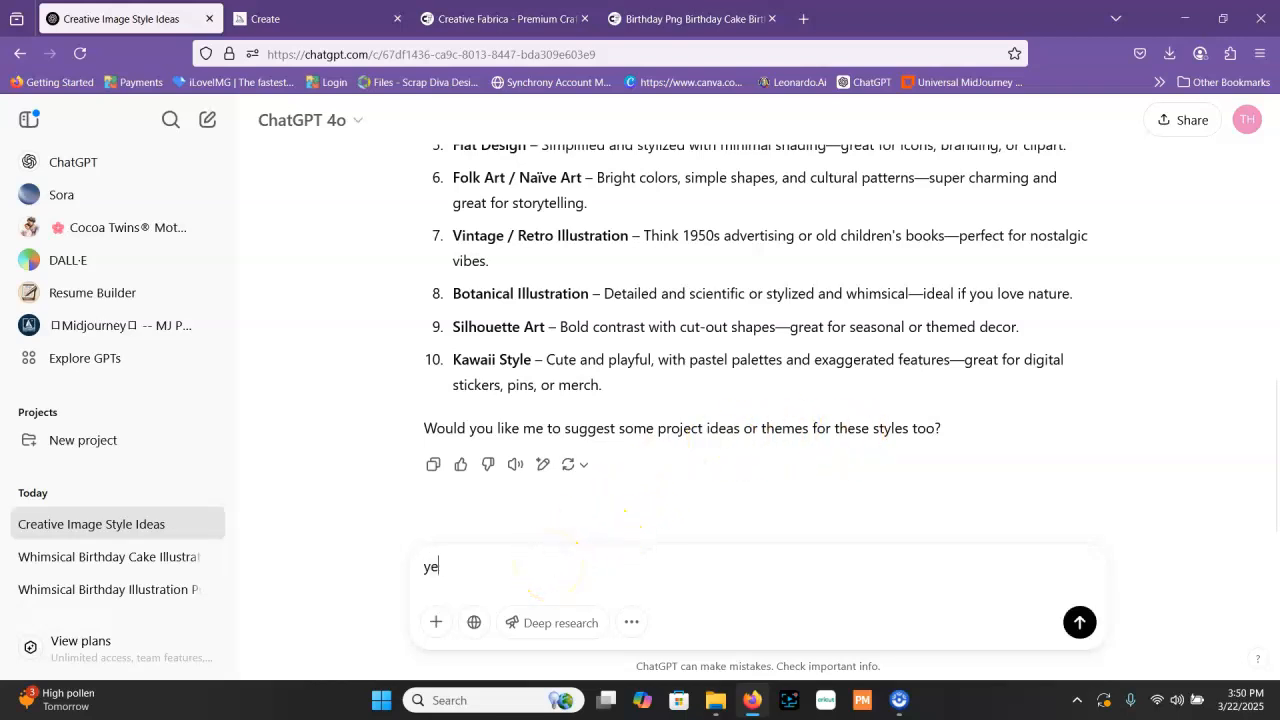
key(Return)
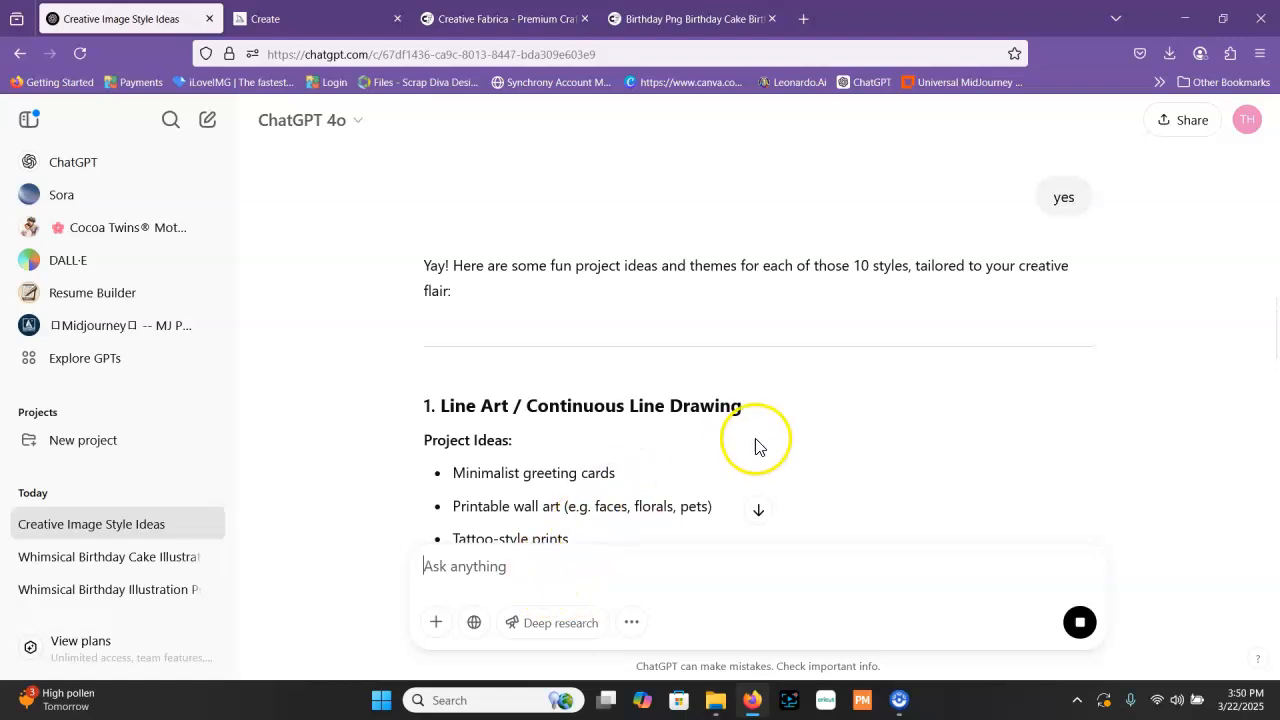
Read through the project ideas and themes given for each art style, from Line Art to Kawaii Style
scroll(760, 440, down, 2)
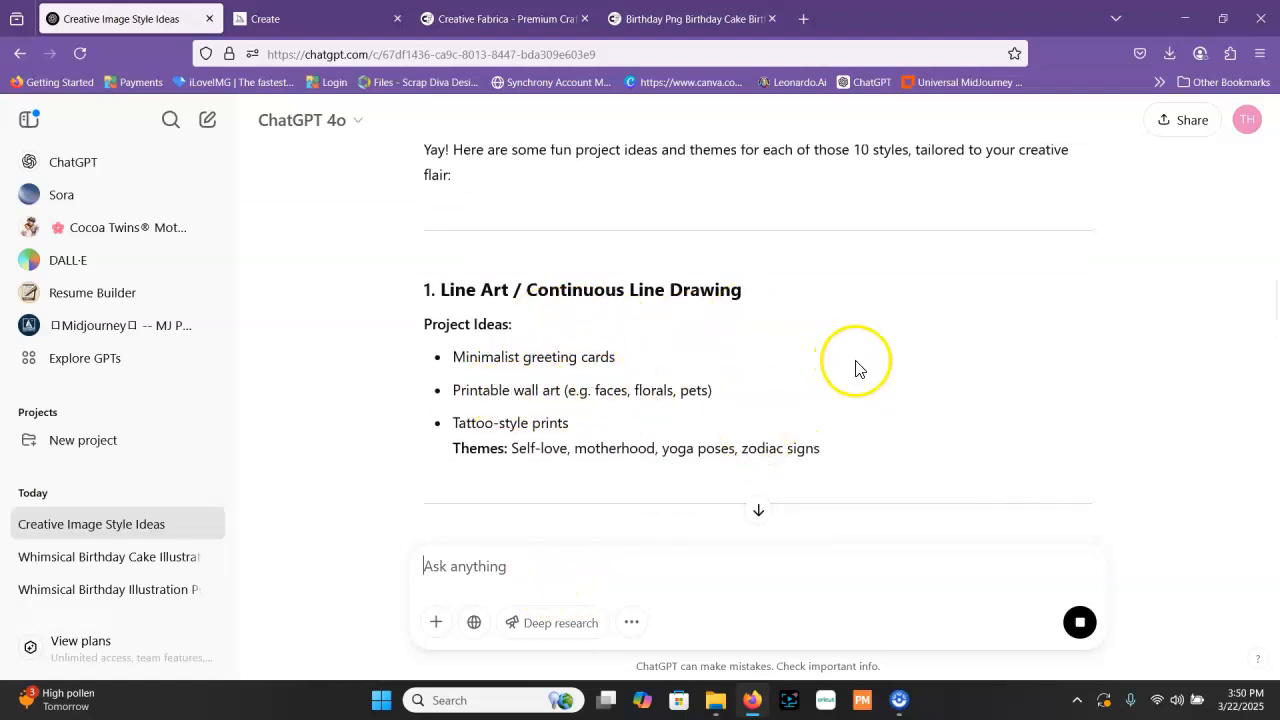
scroll(820, 392, down, 6)
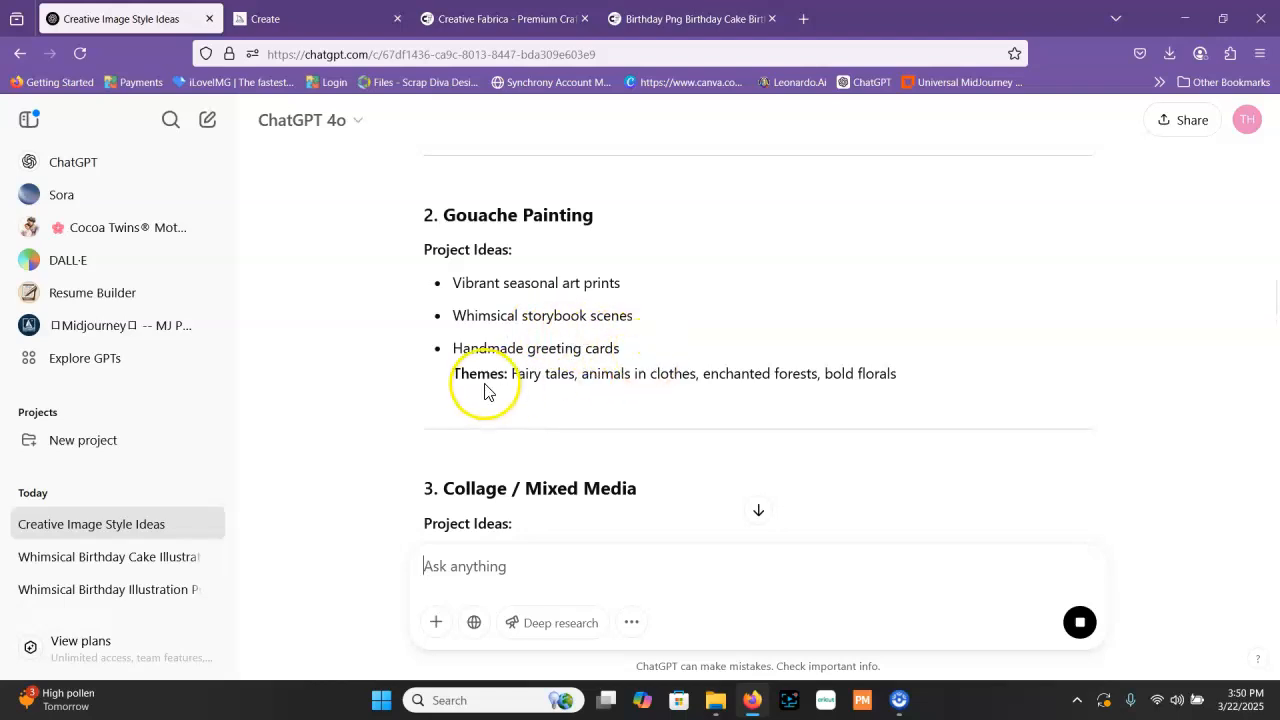
scroll(680, 358, down, 5)
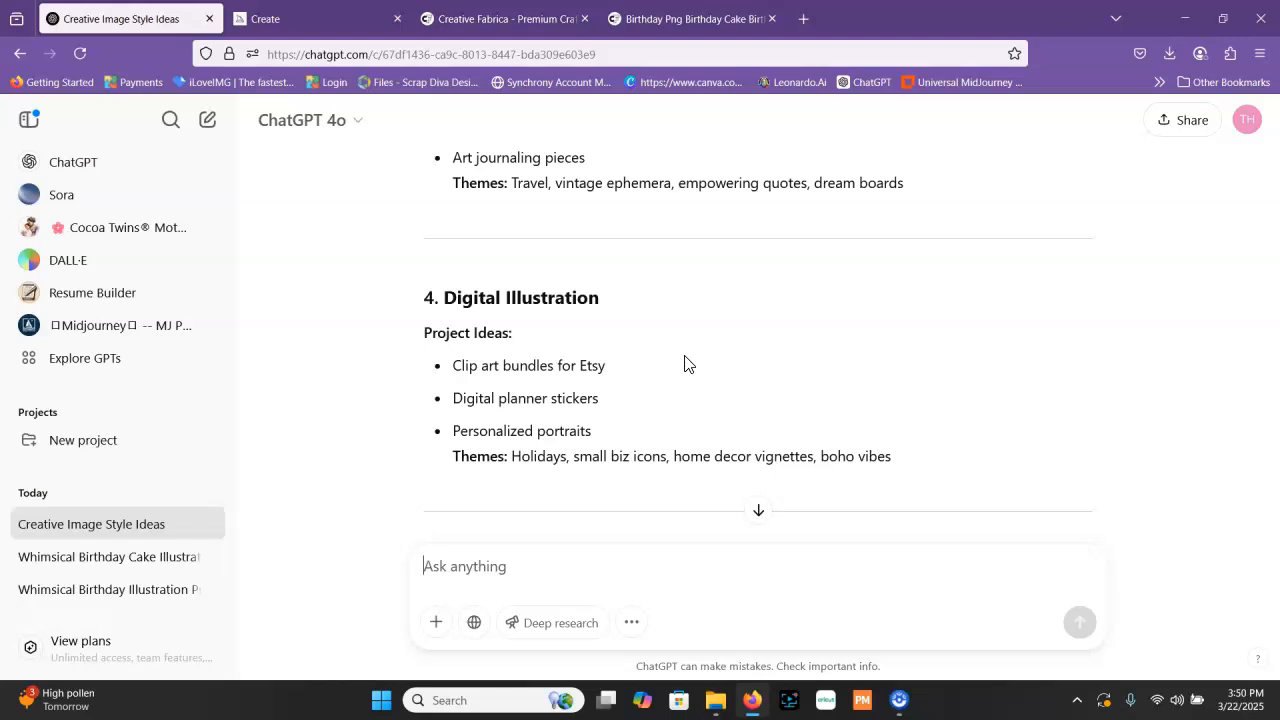
scroll(685, 340, down, 3)
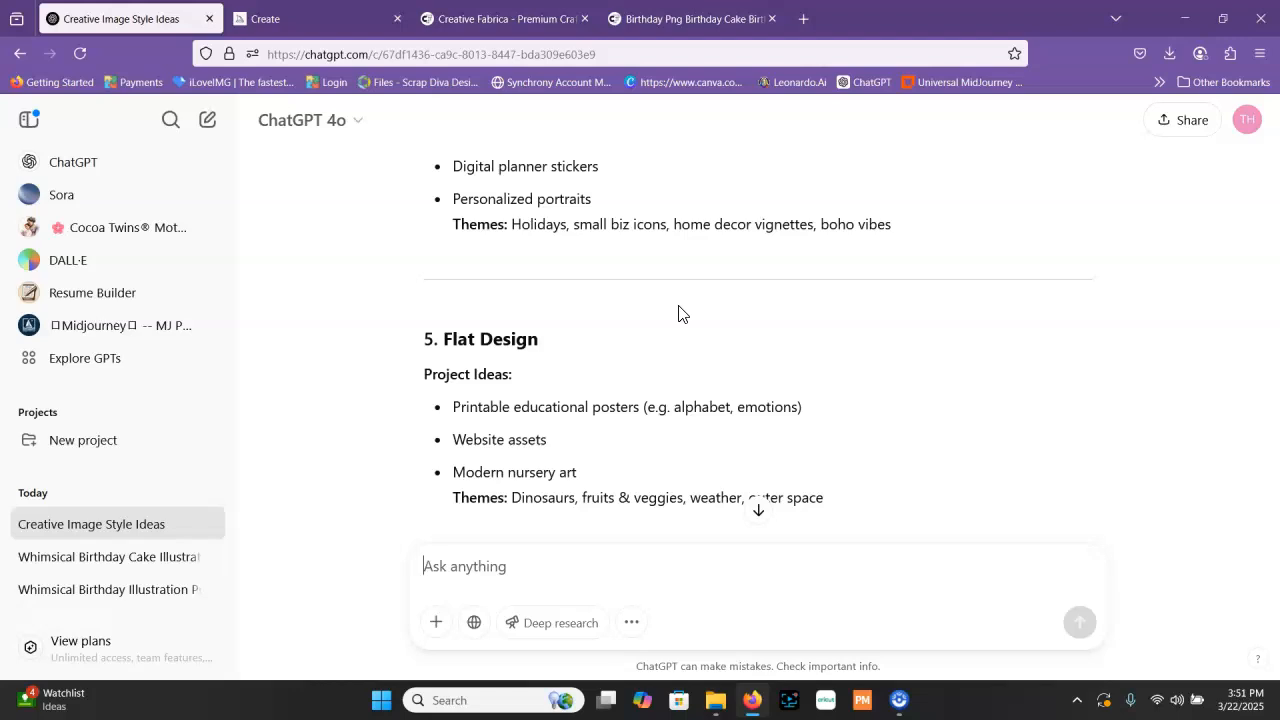
scroll(840, 243, down, 4)
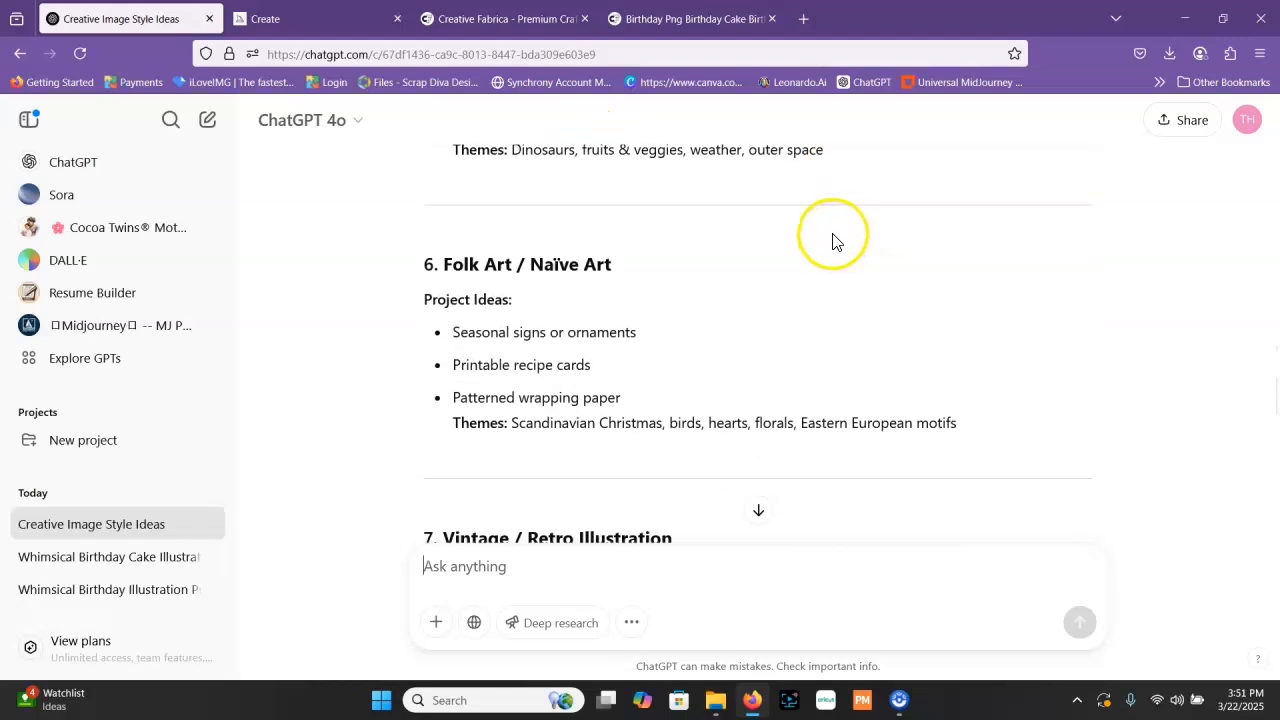
scroll(833, 241, down, 4)
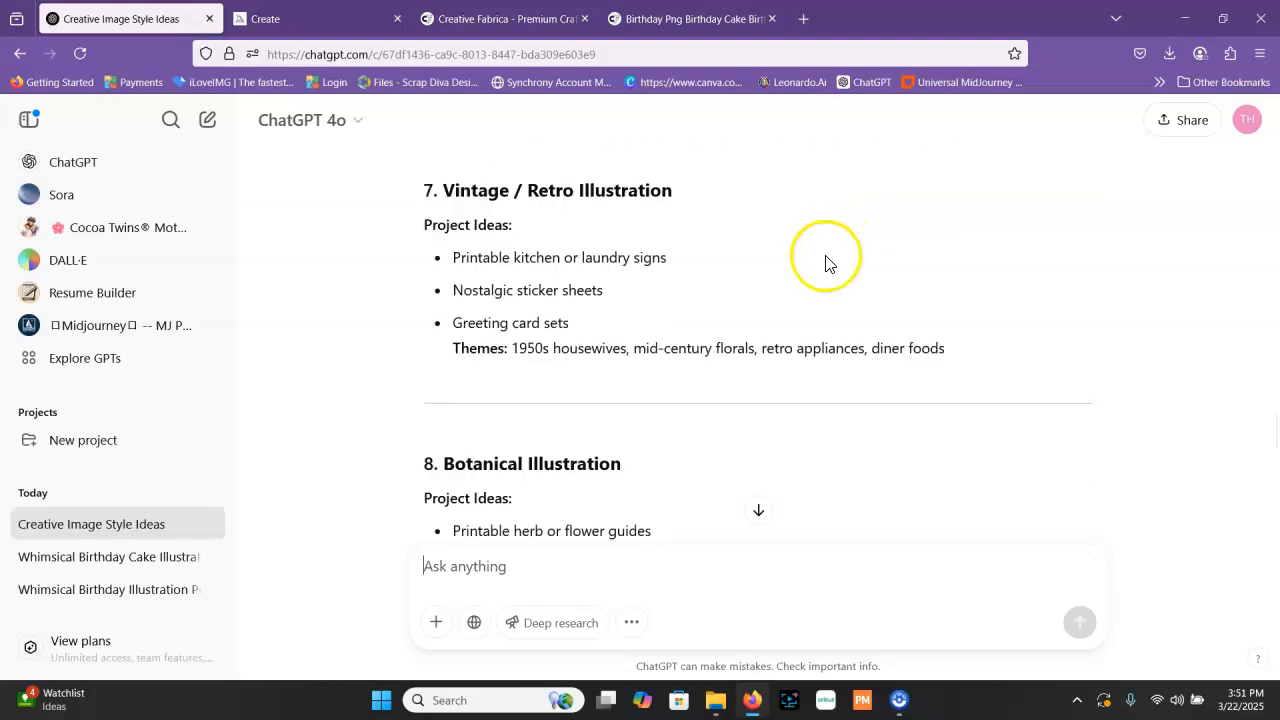
scroll(825, 263, down, 9)
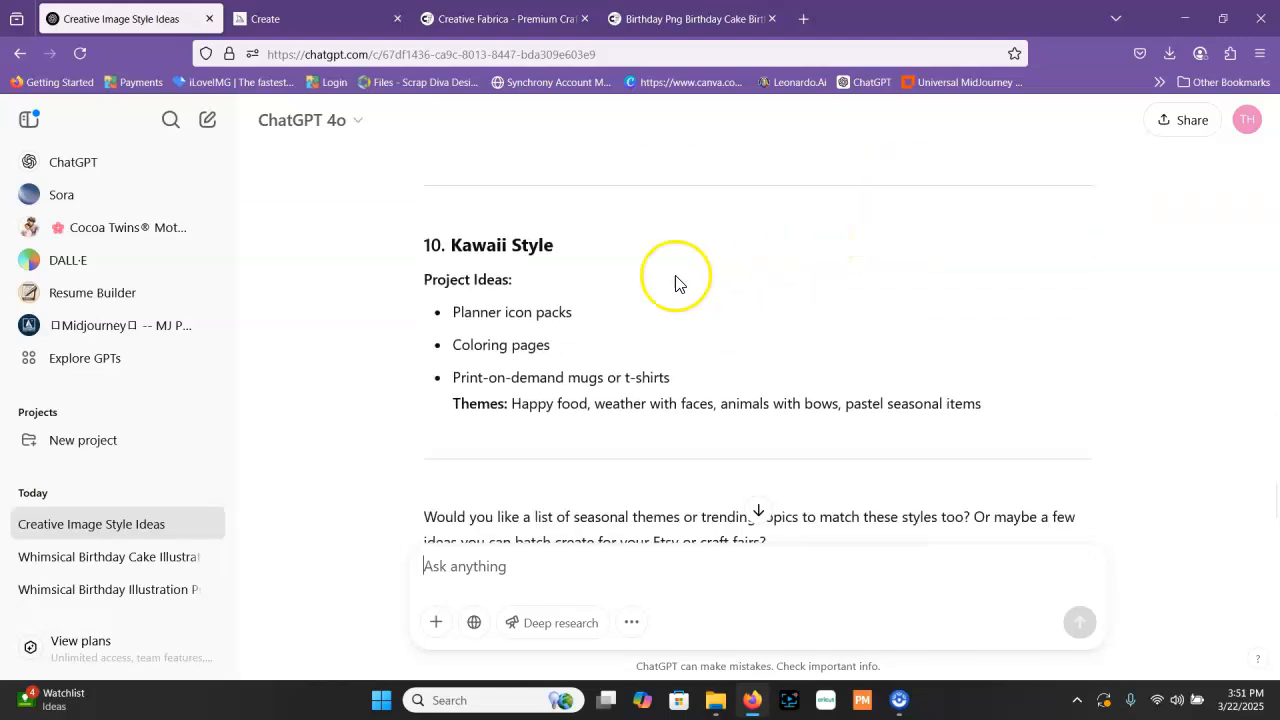
scroll(675, 283, down, 1)
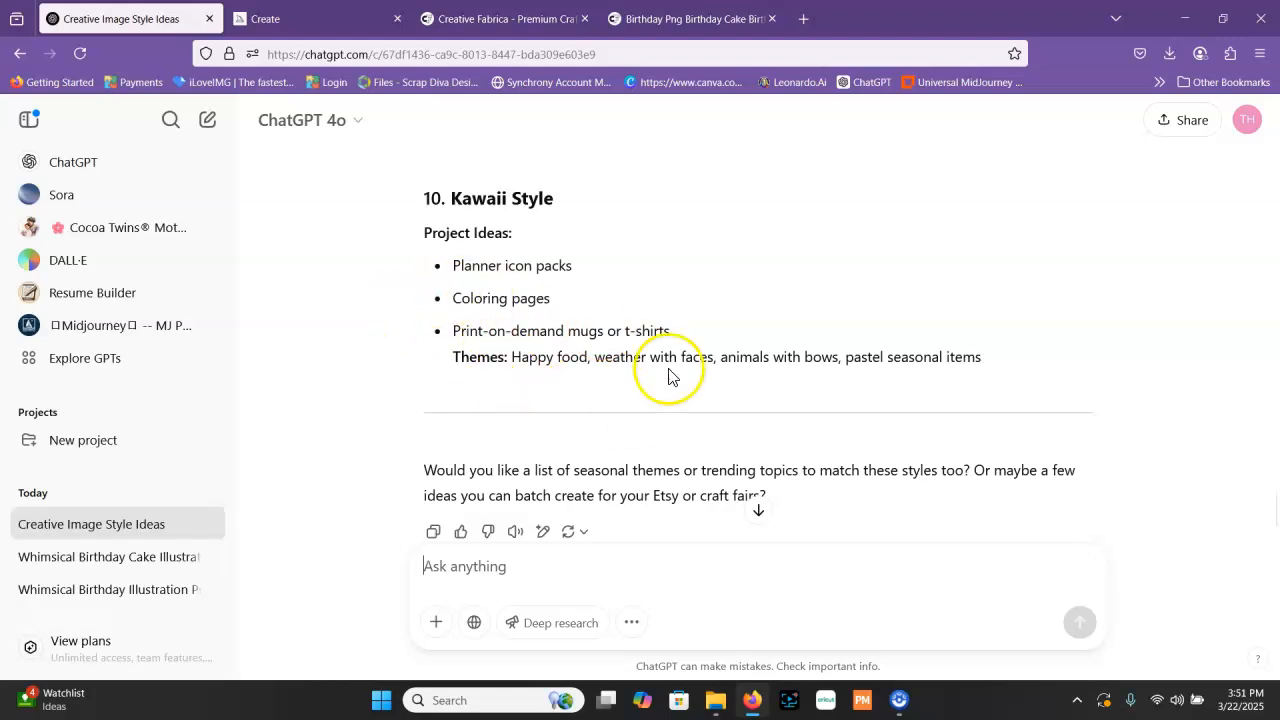
scroll(810, 303, up, 20)
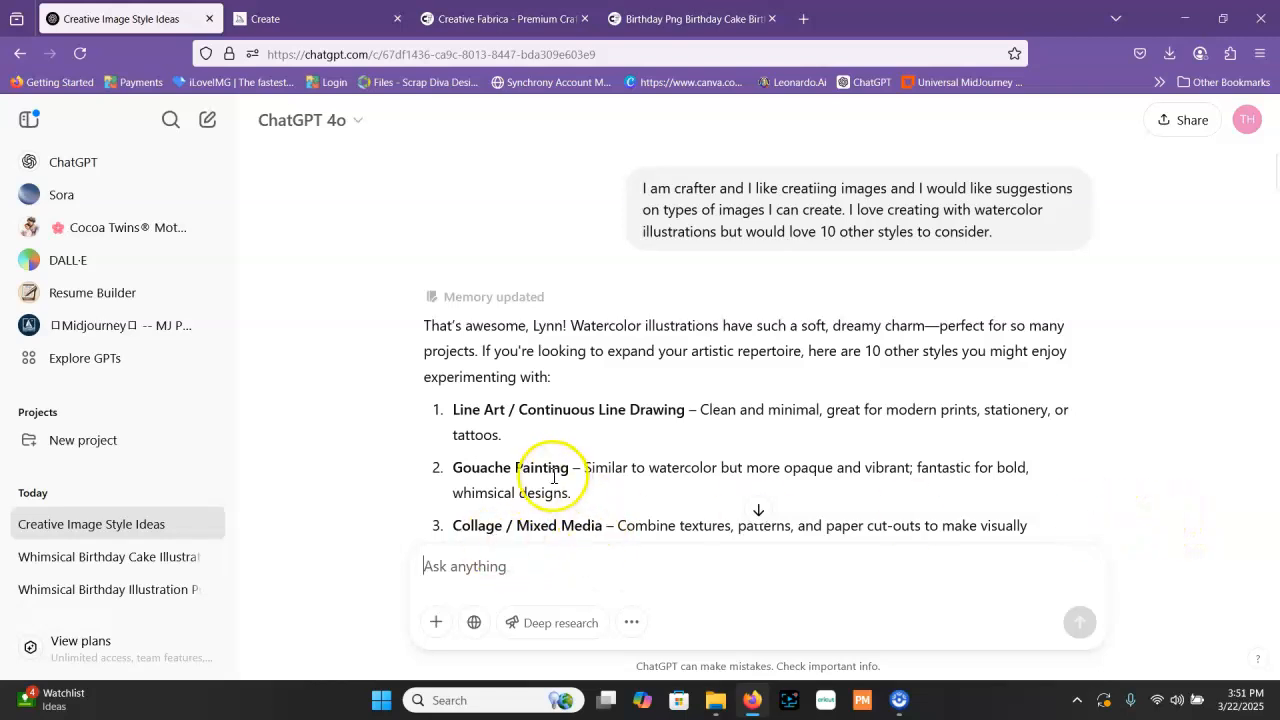
Open the DALL·E GPT and paste the copied prompt of the whimsical, wide-eyed cartoon girl with a birthday cake into its message
click(73, 164)
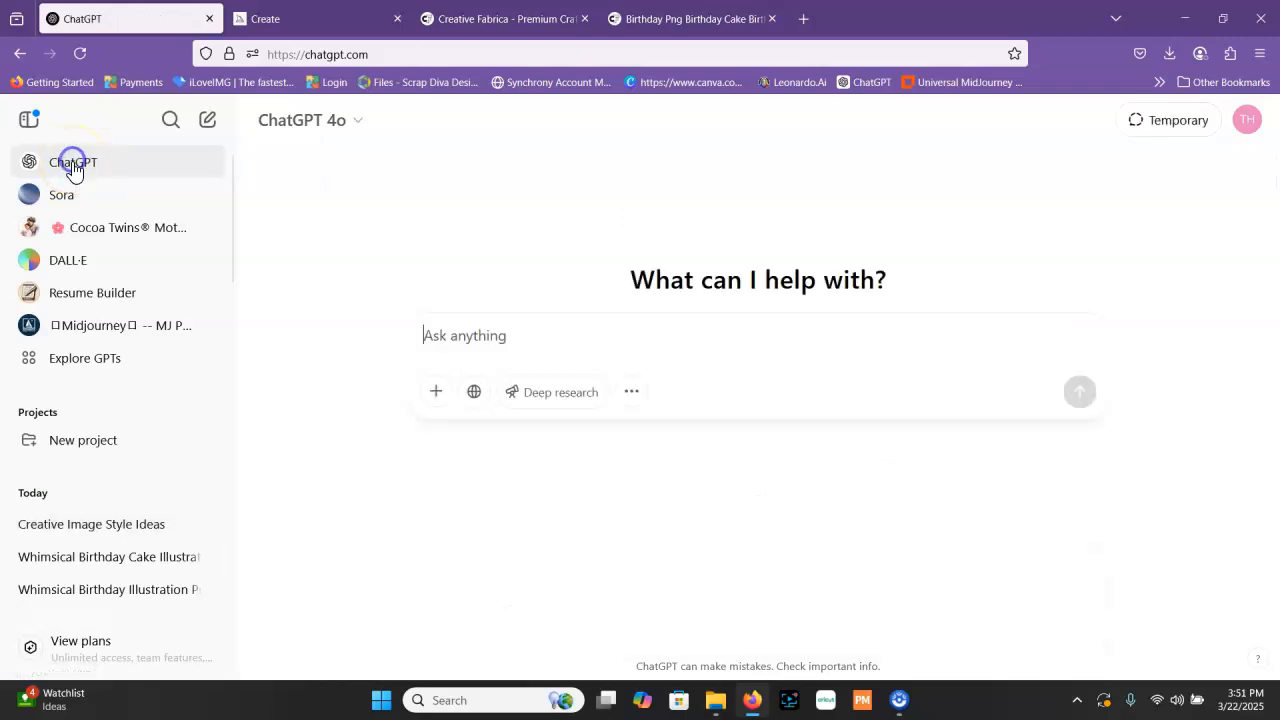
right_click(505, 341)
click(70, 262)
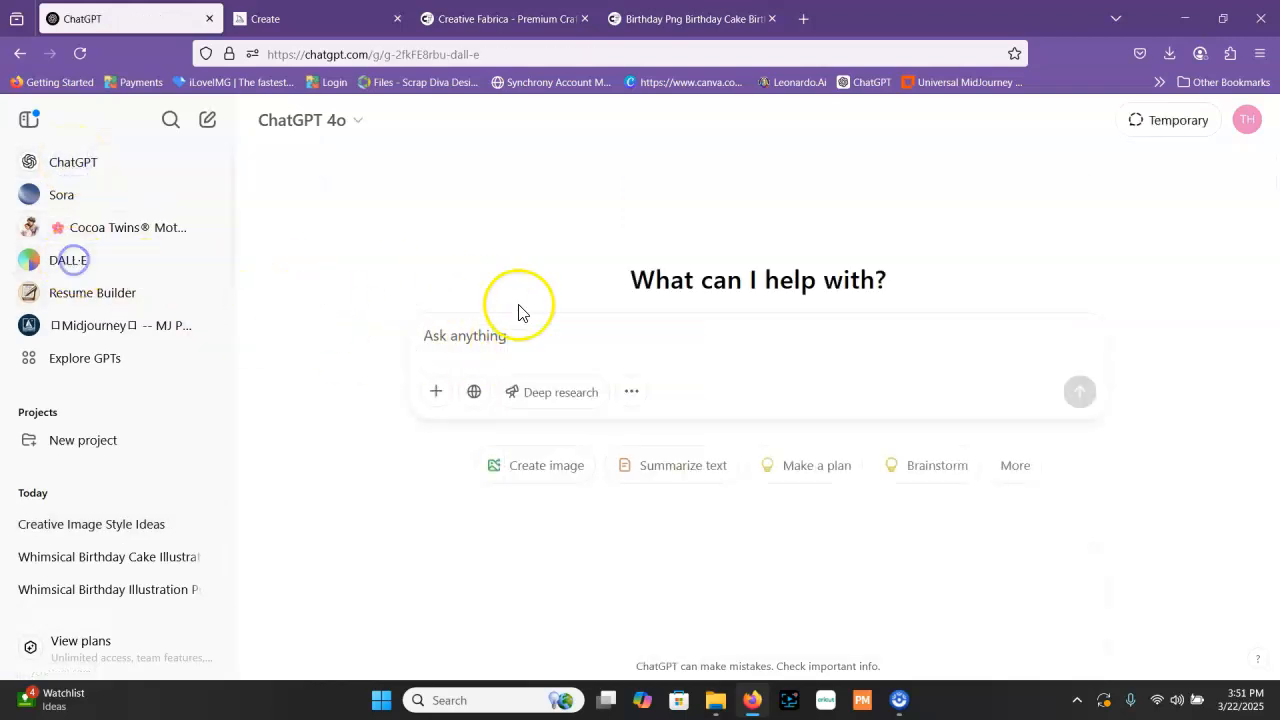
right_click(525, 408)
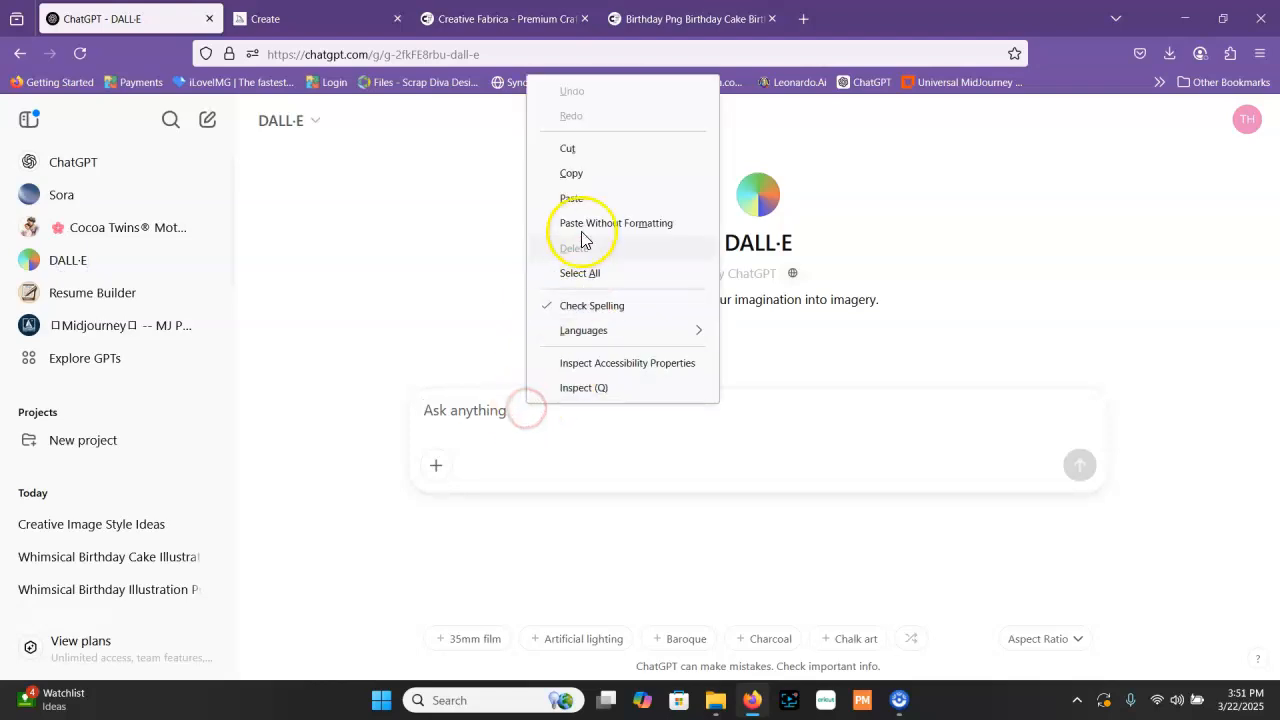
click(570, 198)
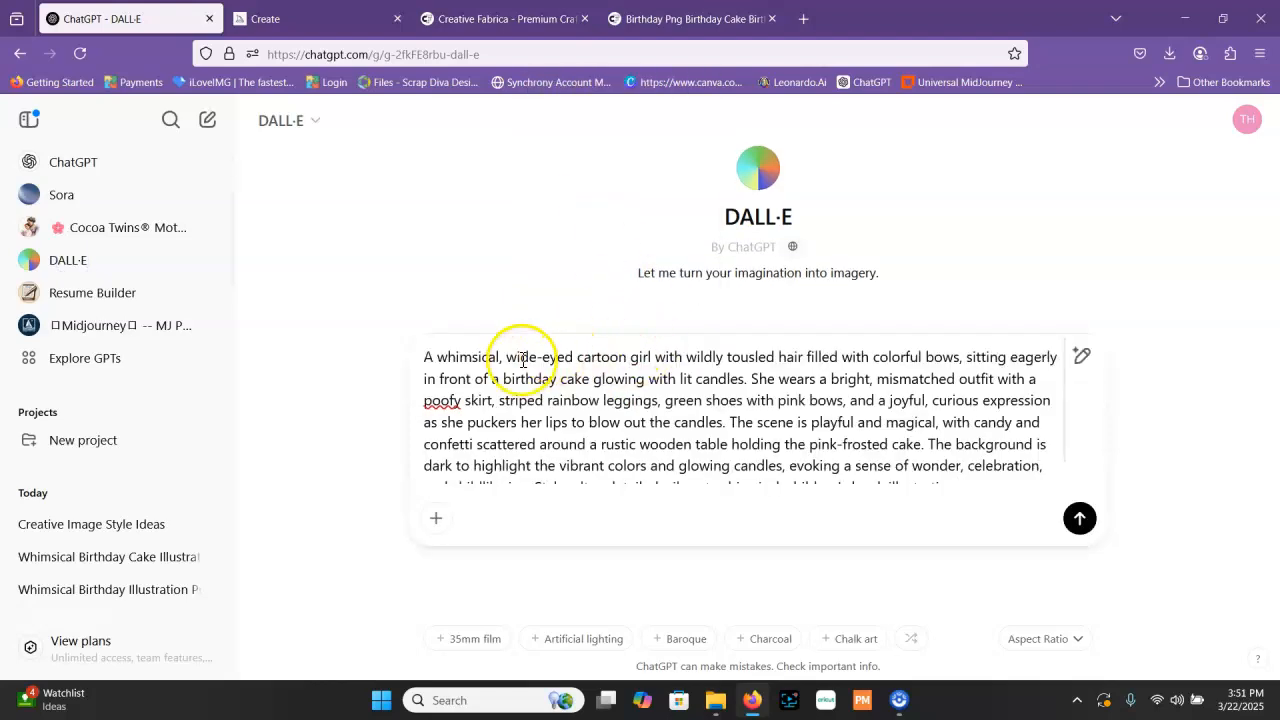
Replace "cartoon" in the prompt with "gouache painting of a", correctly spelled, and submit it to generate the images
double_click(593, 357)
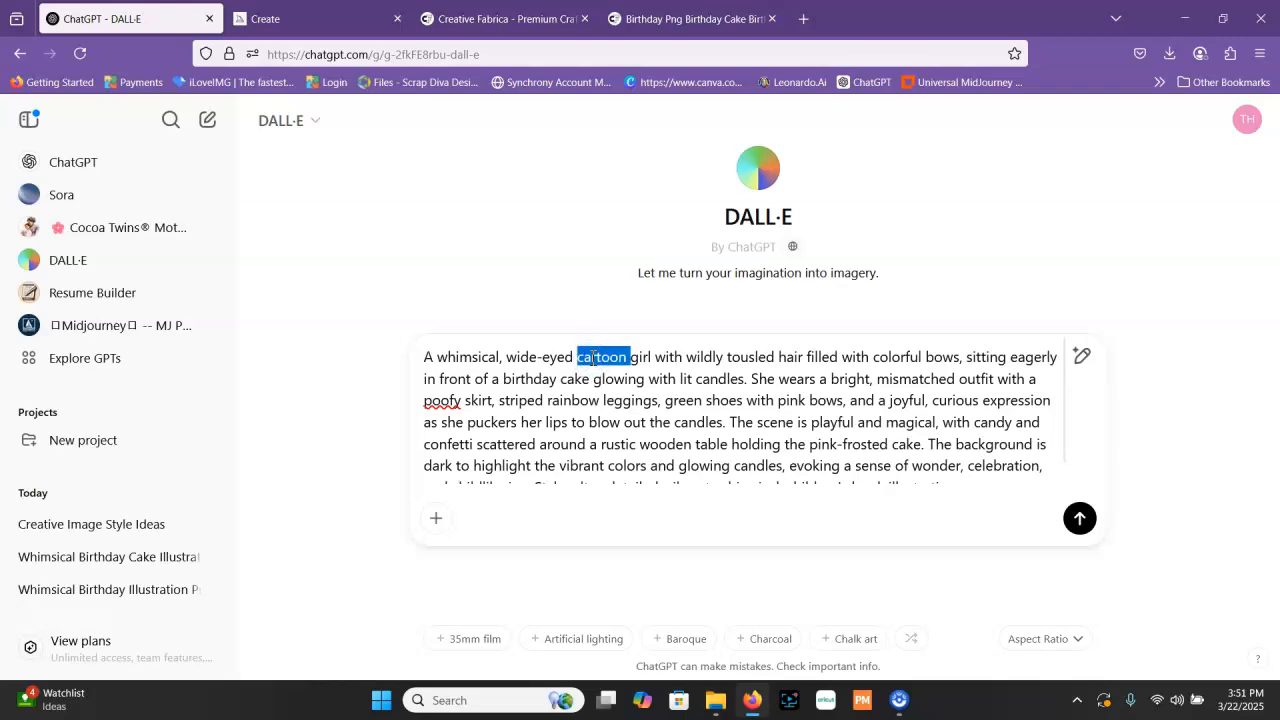
text(gouche )
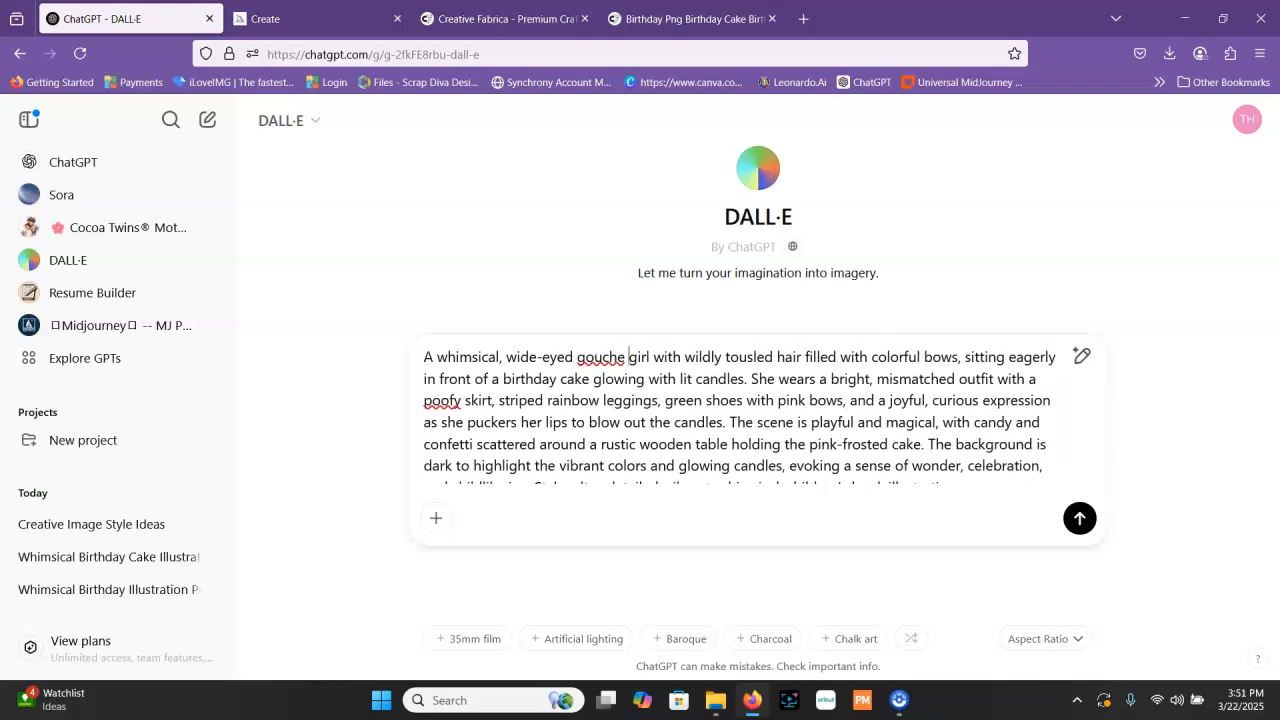
text(painting of a)
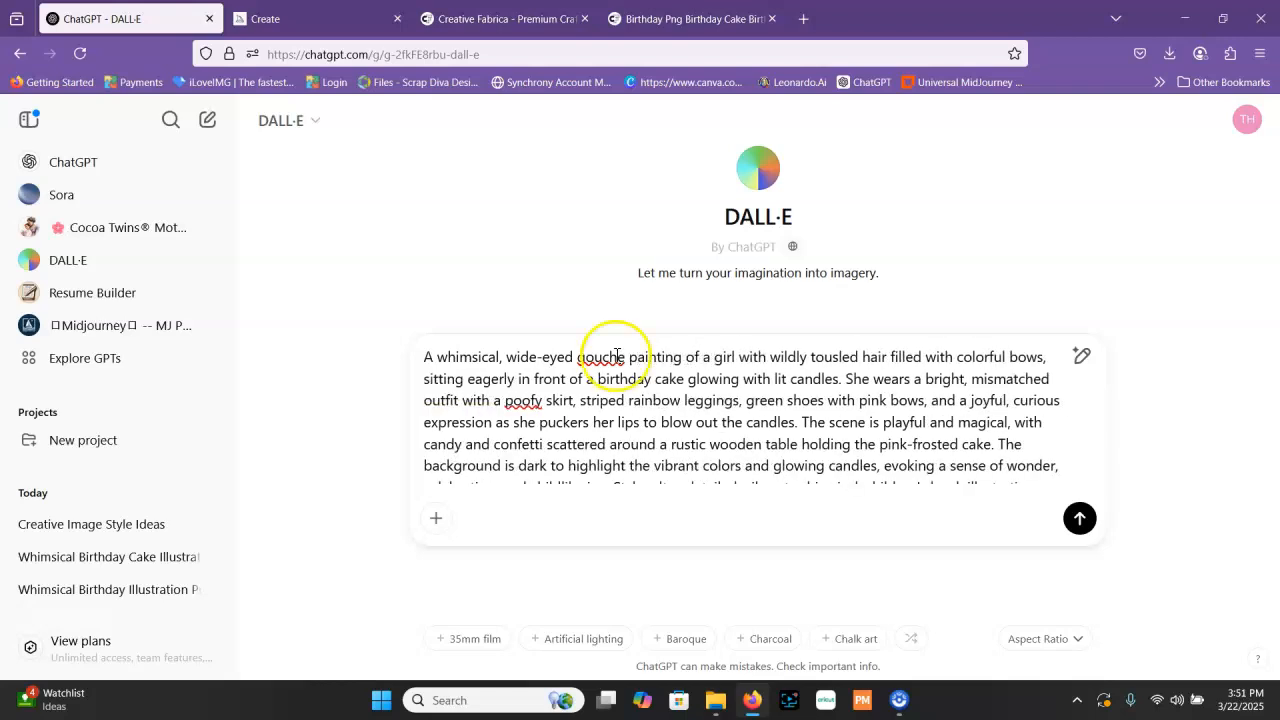
click(601, 357)
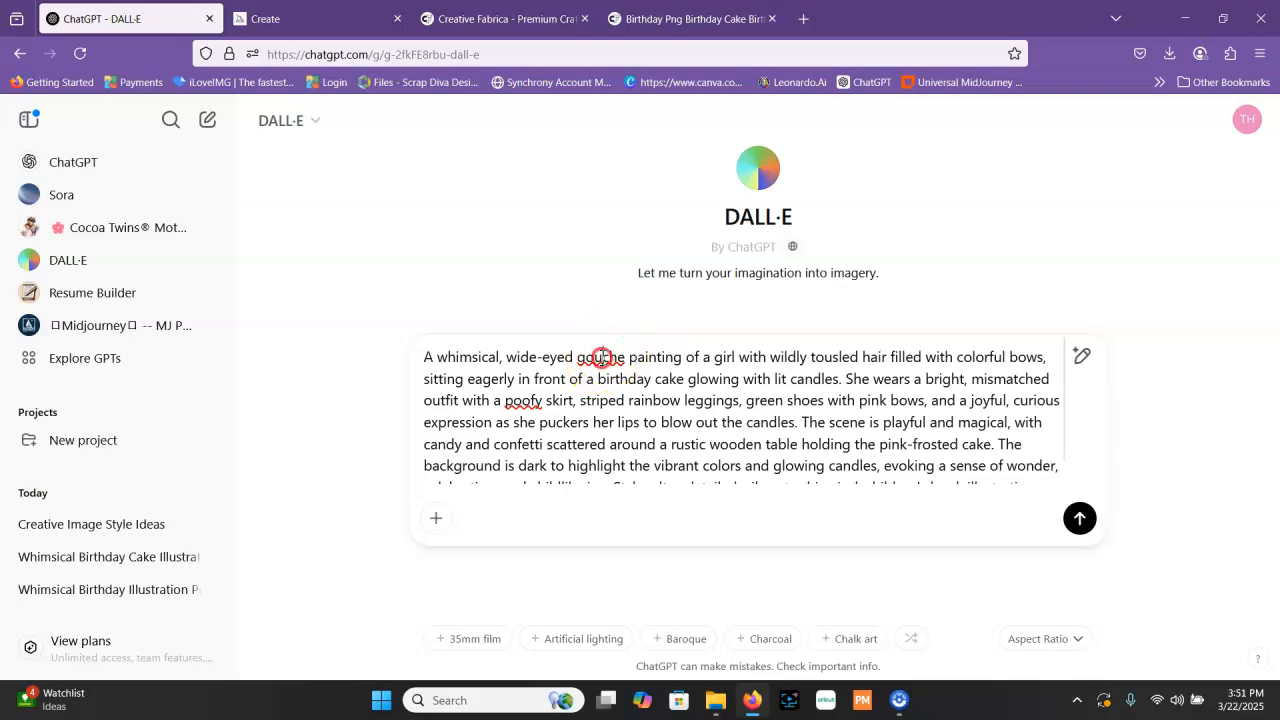
click(697, 248)
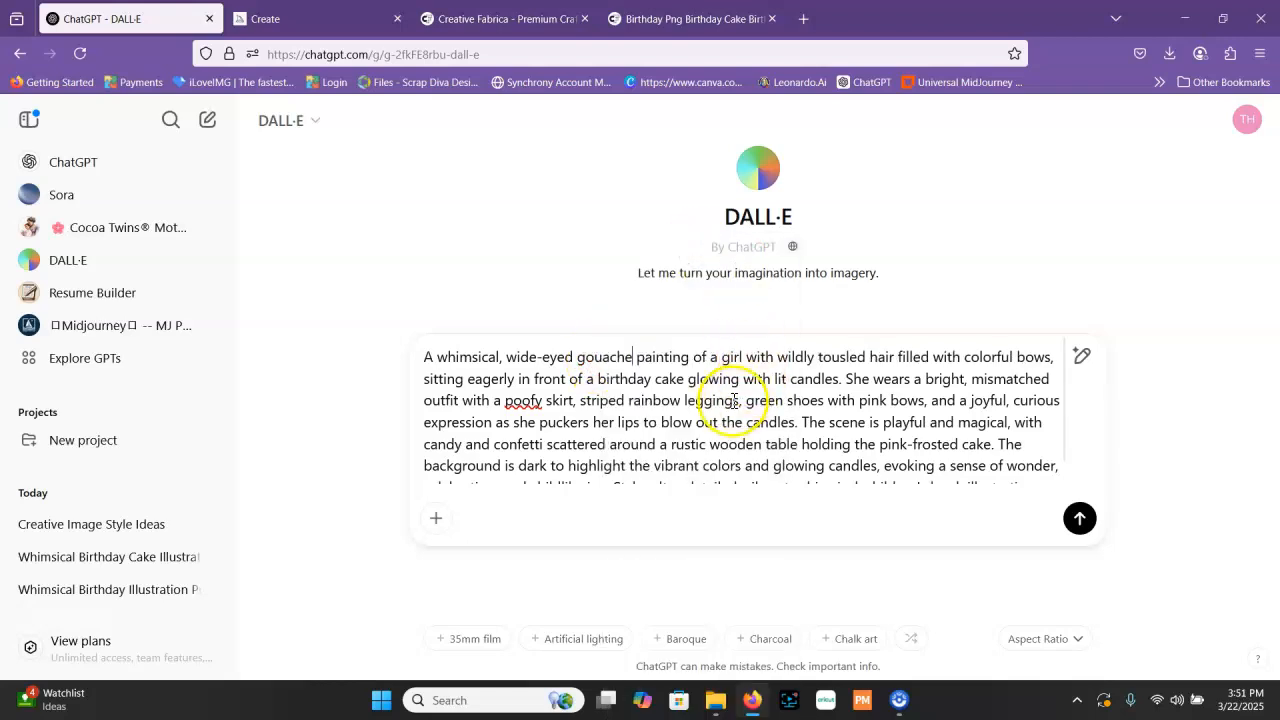
click(1080, 518)
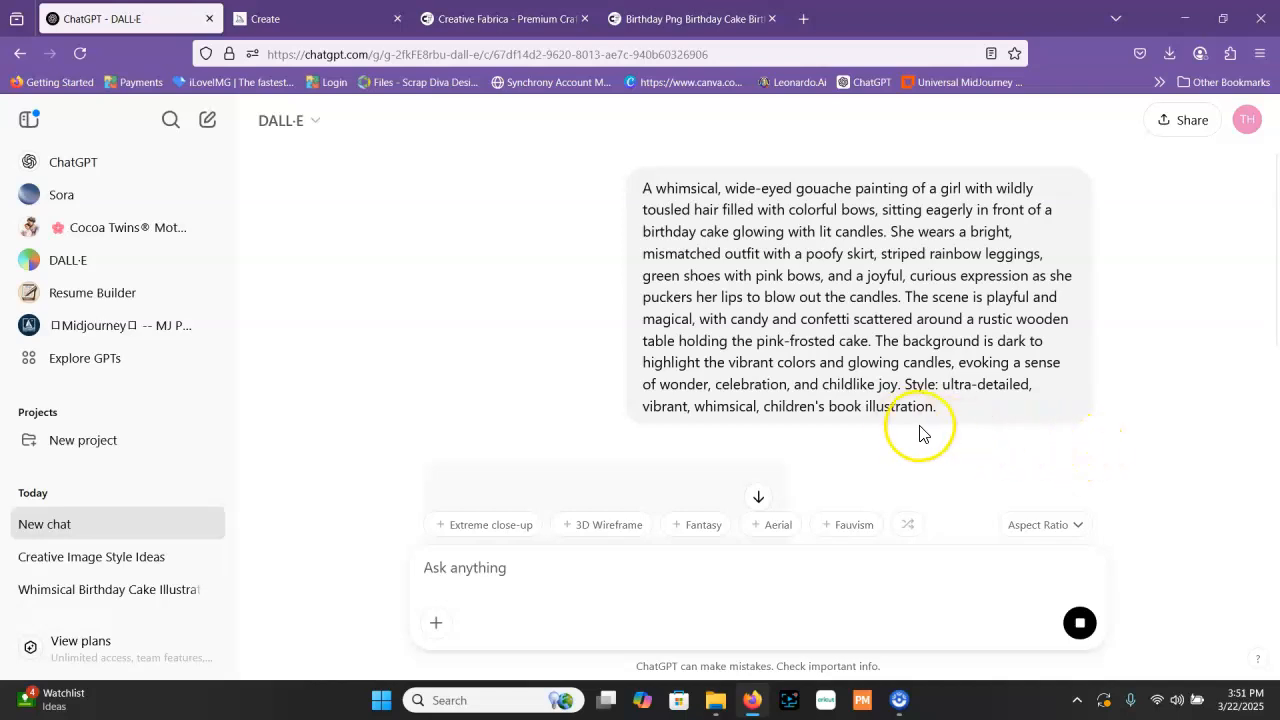
scroll(920, 432, down, 3)
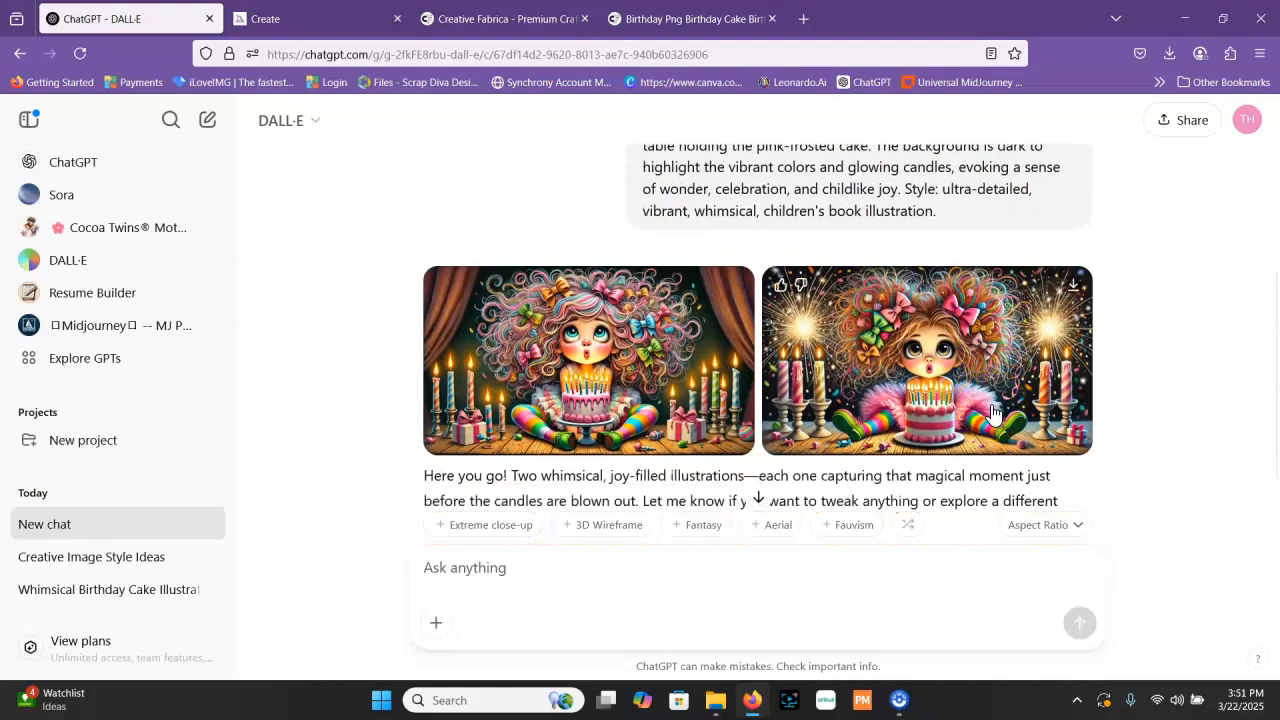
Copy the gouache painting prompt from the DALL·E chat, switch to Midjourney, and submit it there as a new image prompt
scroll(993, 412, up, 2)
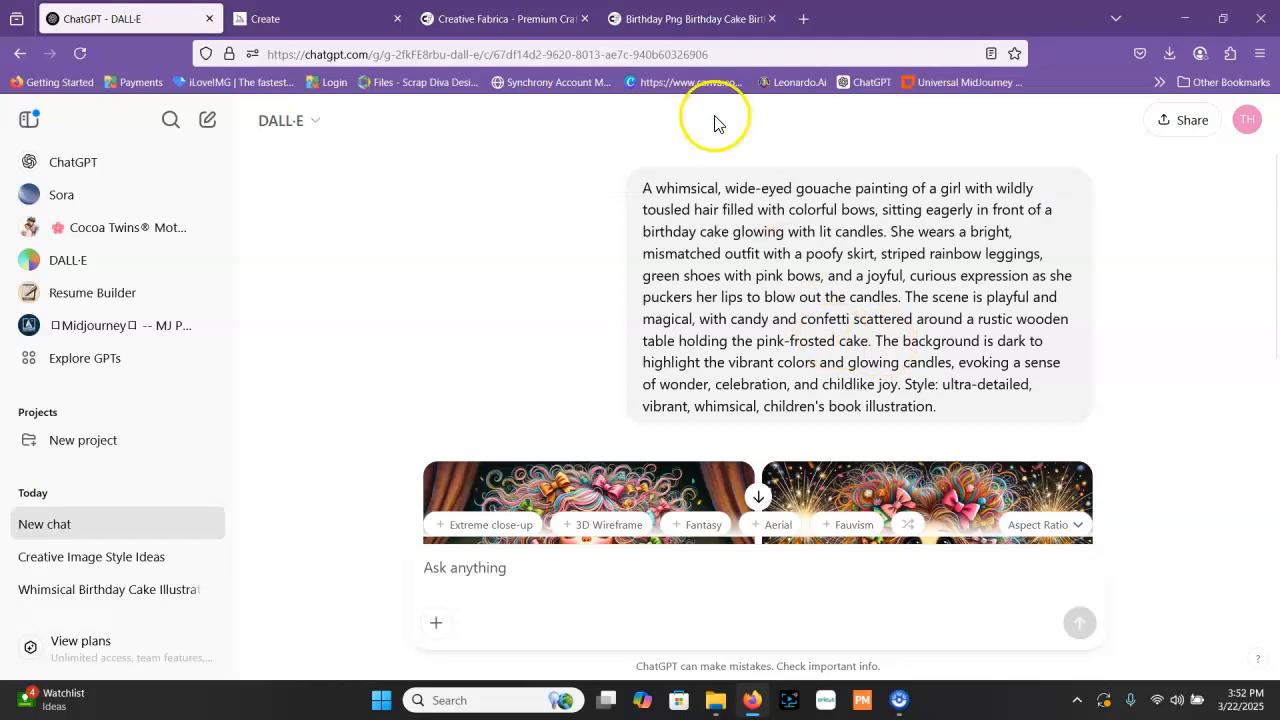
click(578, 187)
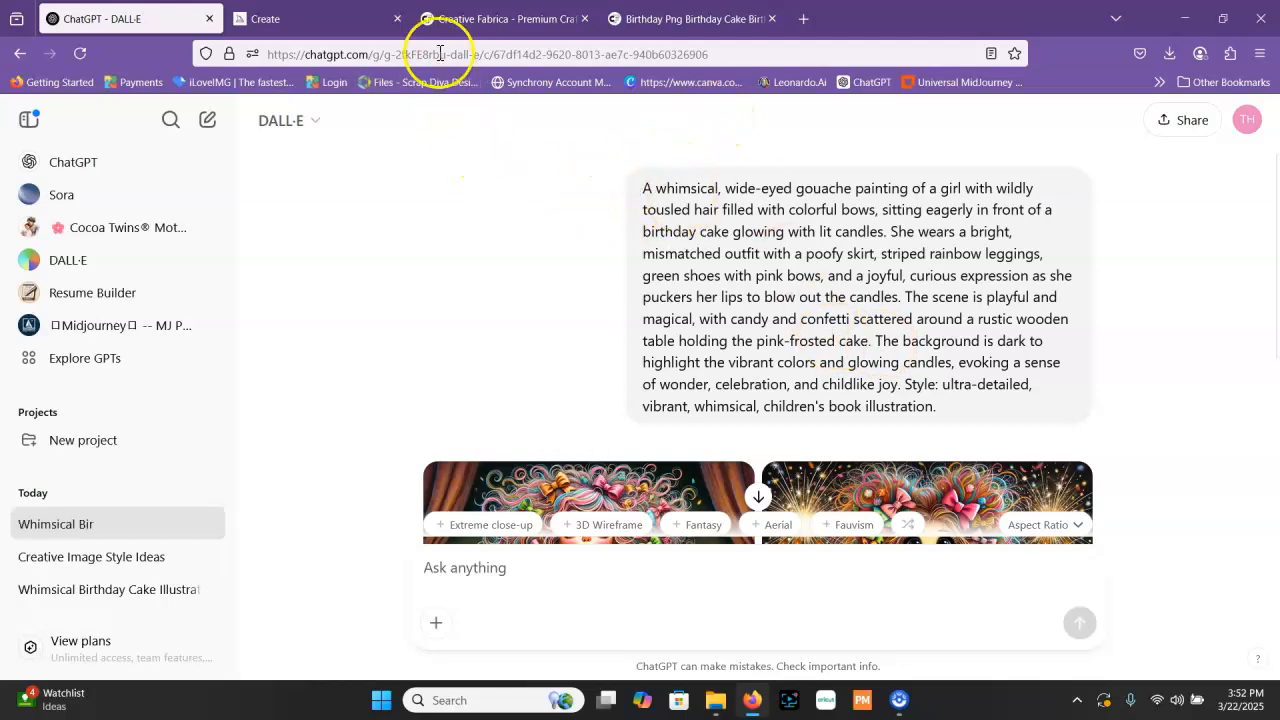
click(316, 20)
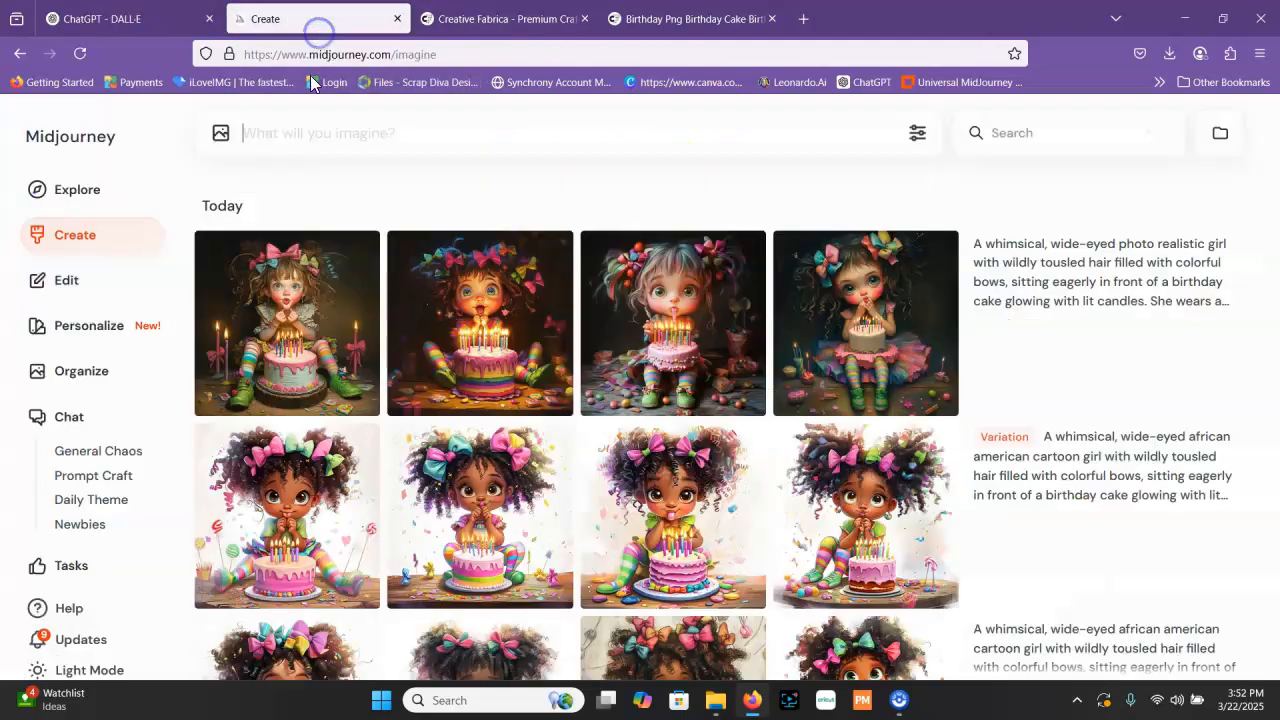
right_click(297, 133)
click(365, 251)
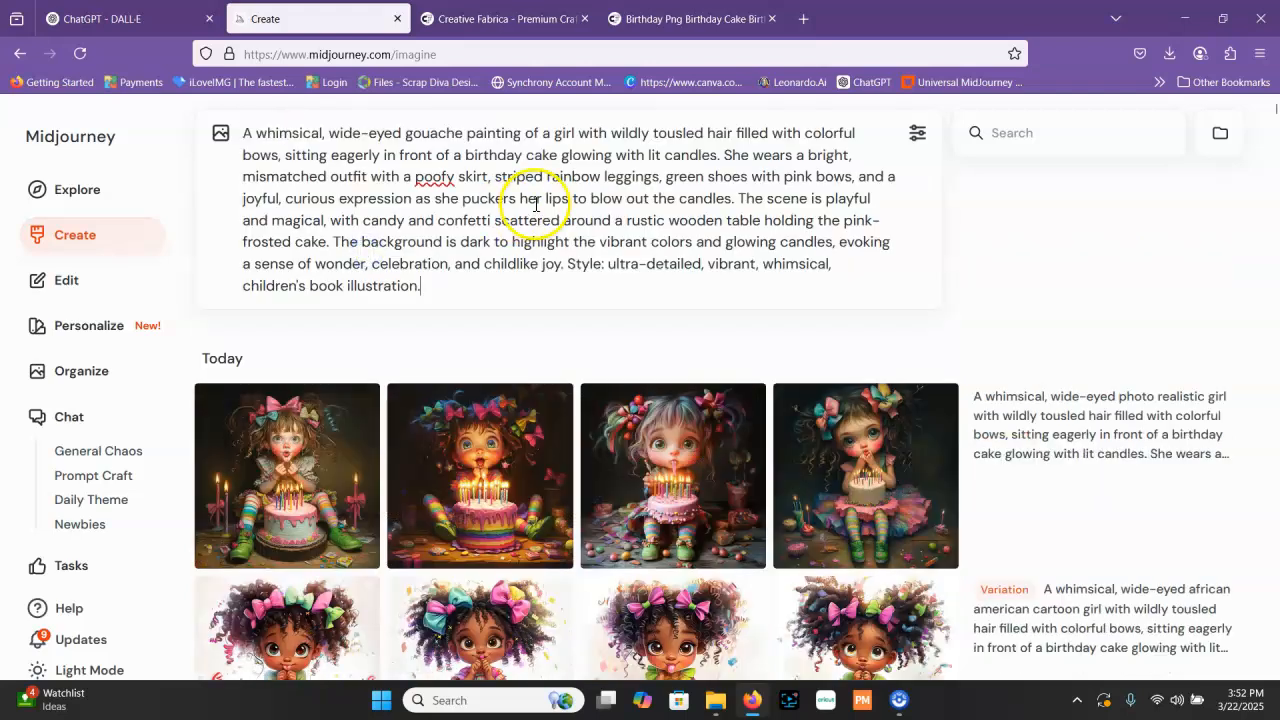
key(Return)
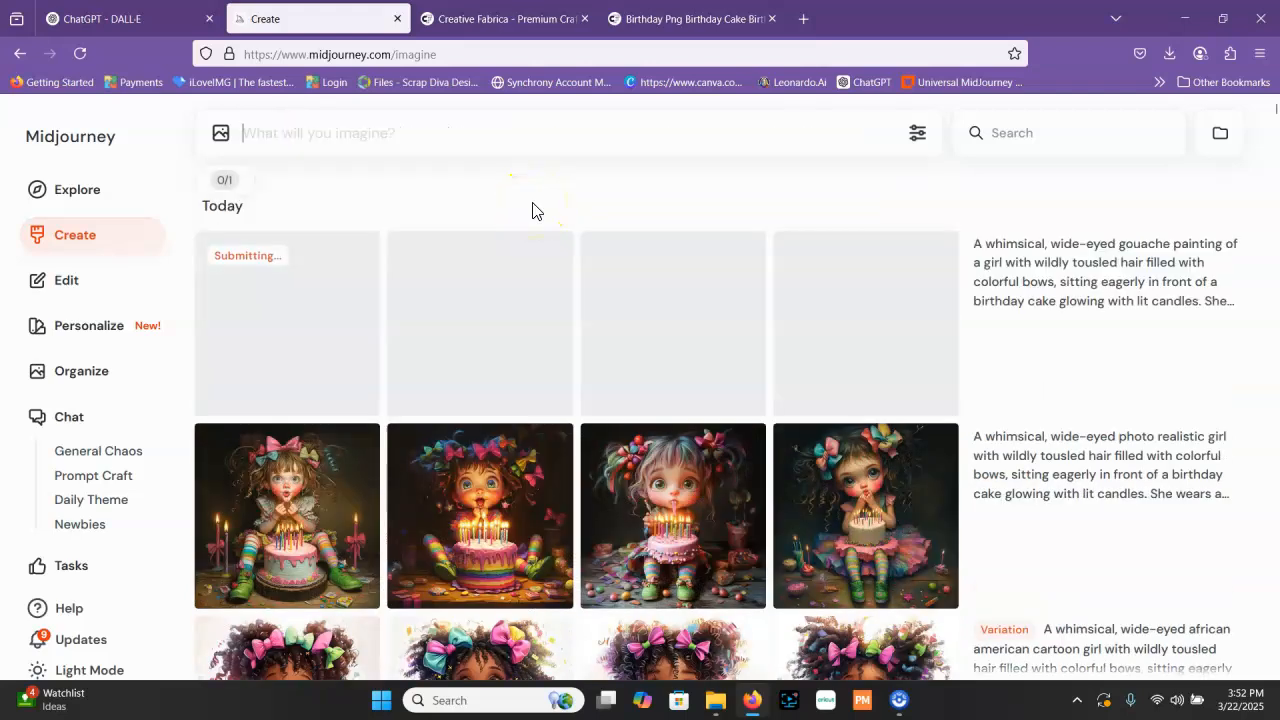